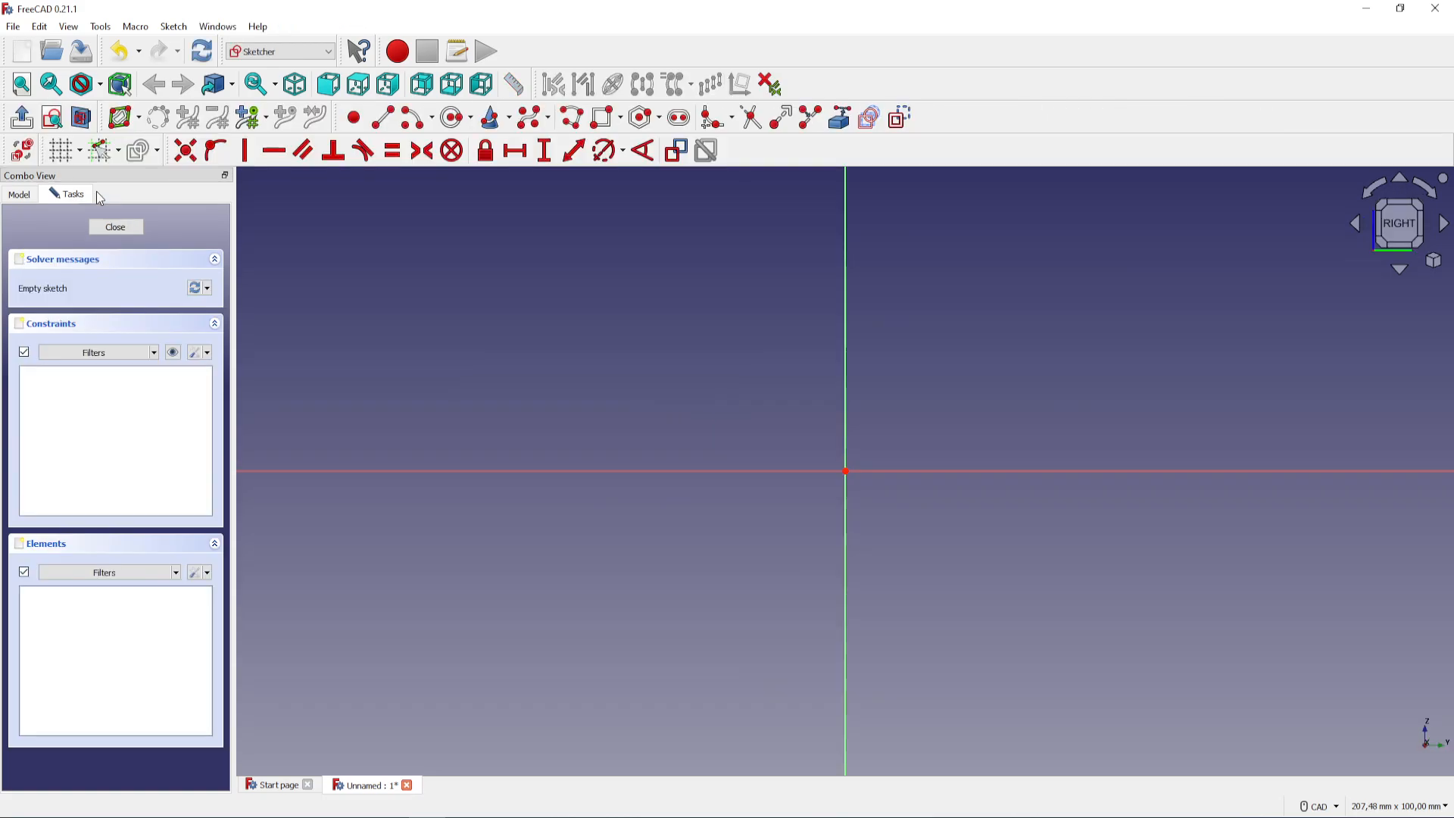
Sketch a rectangle about 26.9 mm wide and 16.5 mm high around the origin
{"action": "left_click", "coordinate": [603, 117]}
{"action": "scroll", "coordinate": [844, 477], "scroll_direction": "up", "scroll_amount": 3}
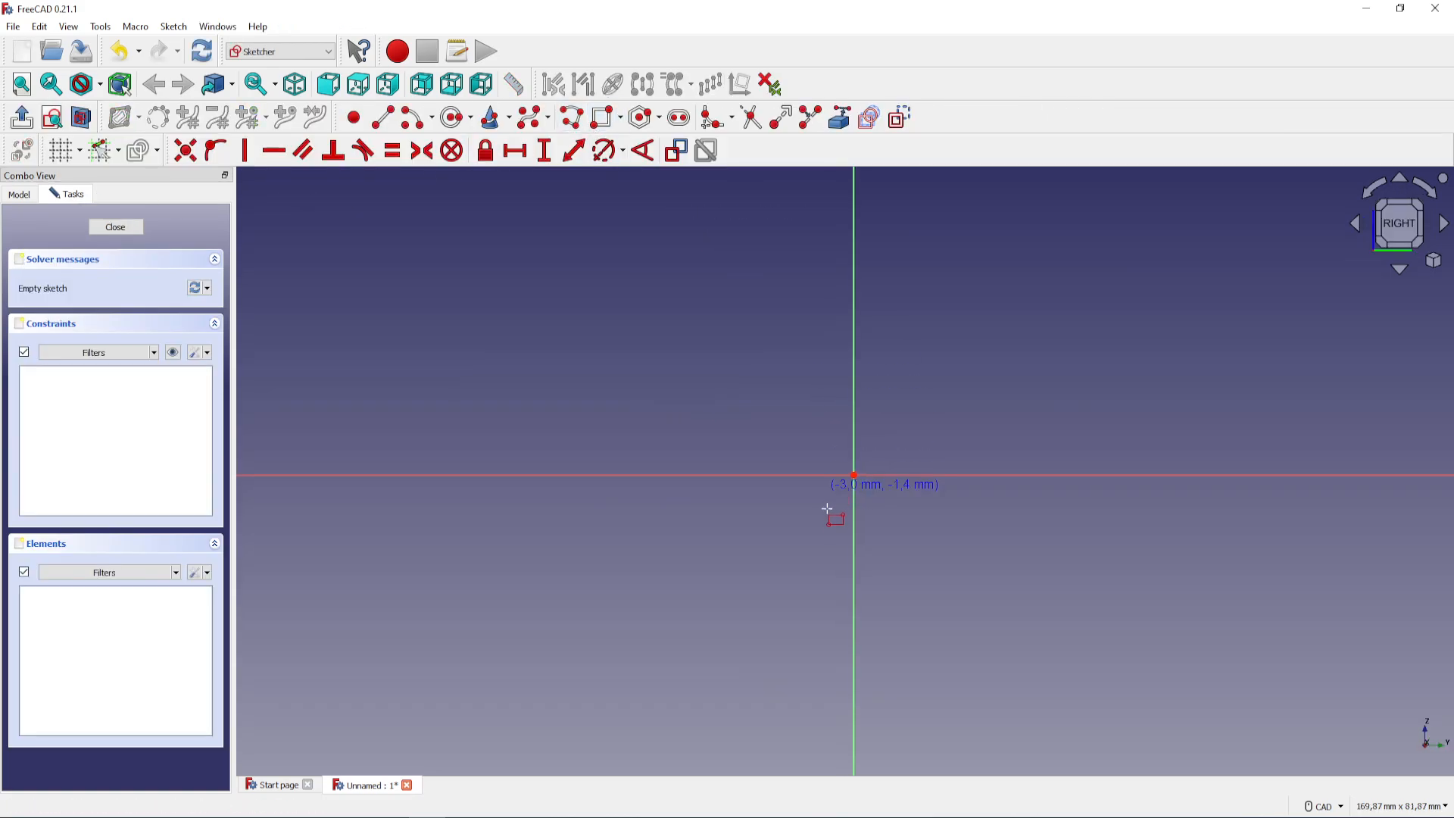
{"action": "left_click", "coordinate": [729, 369]}
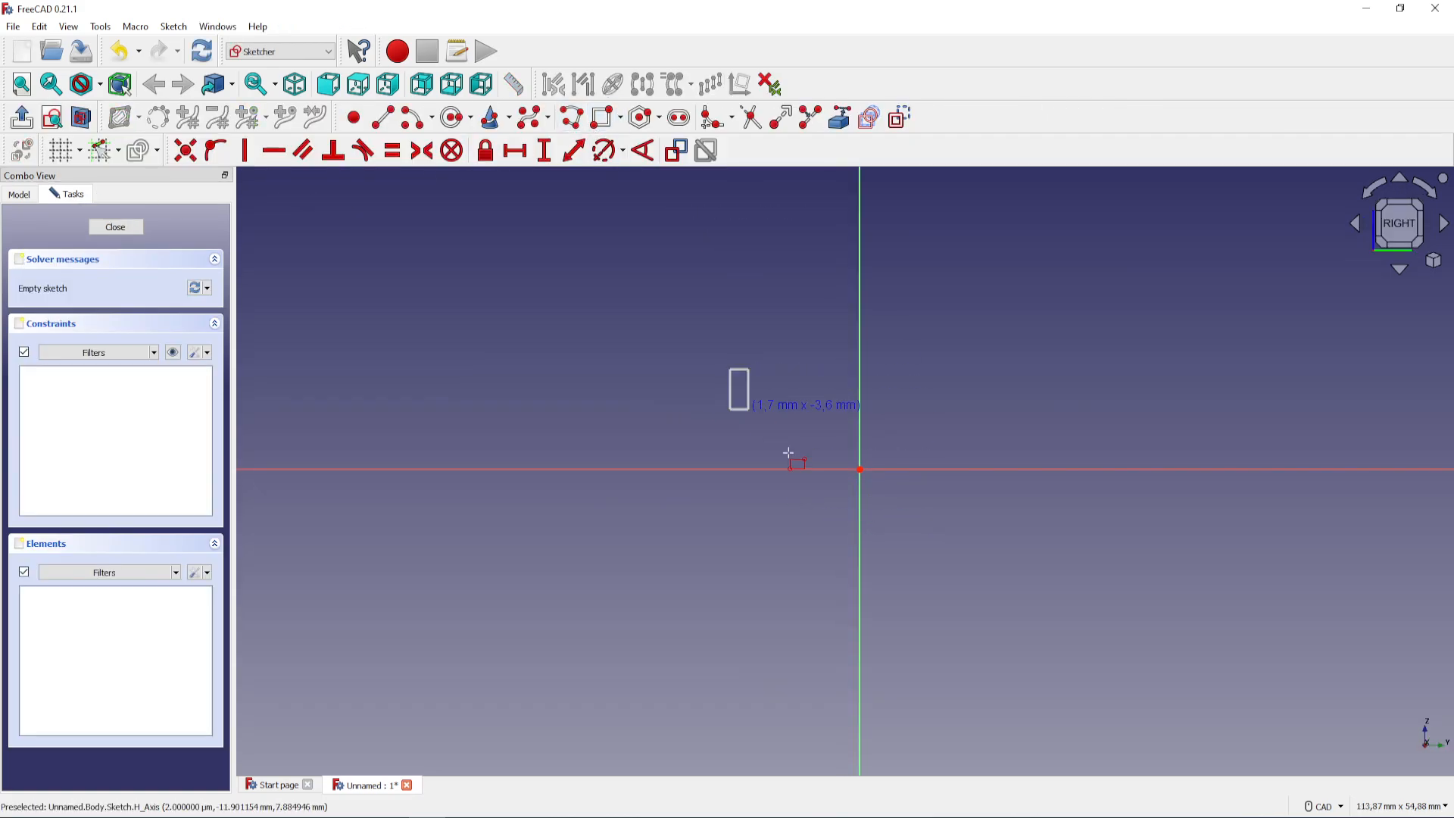
{"action": "left_click", "coordinate": [1018, 554]}
{"action": "right_click", "coordinate": [1022, 602]}
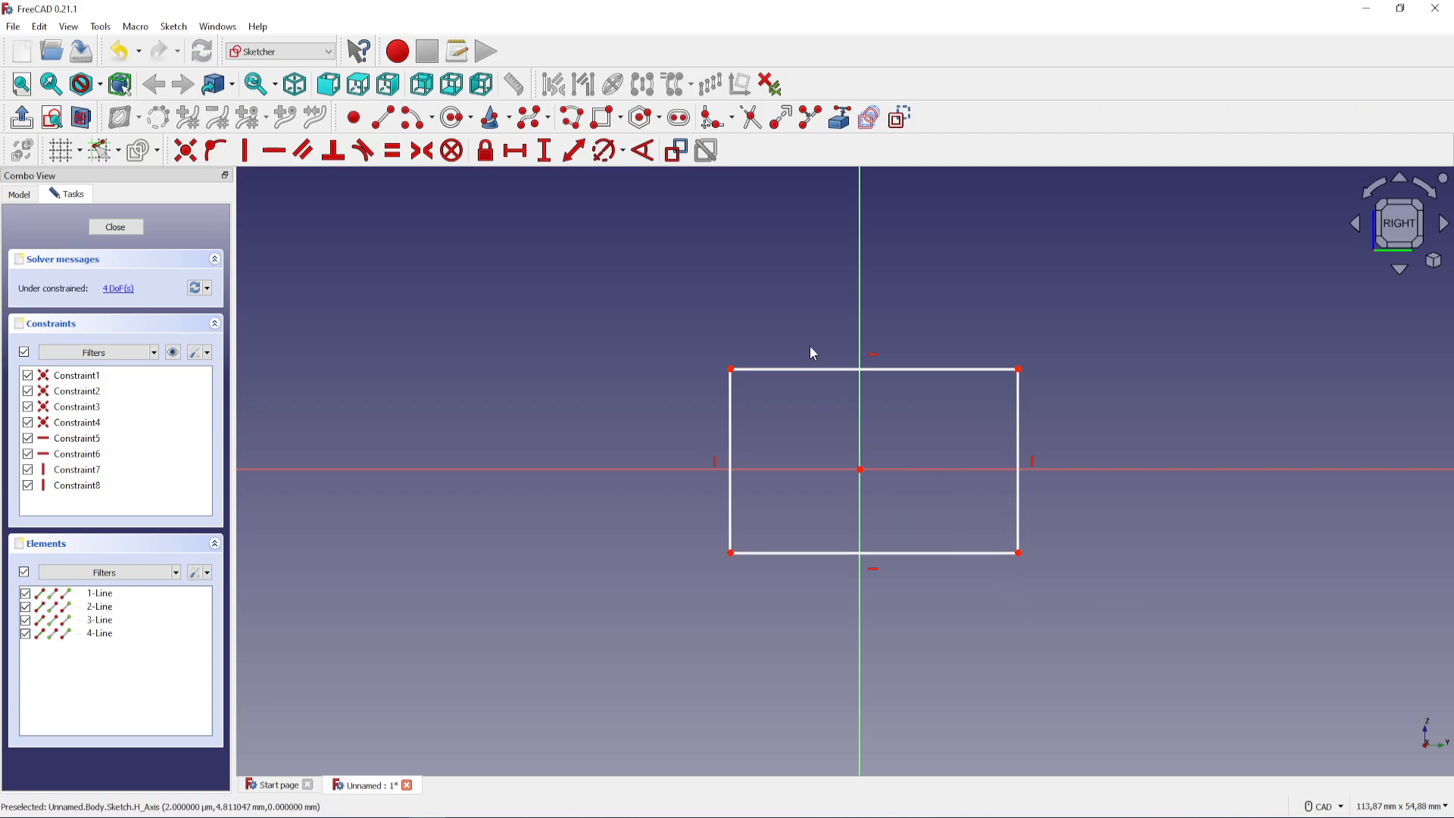
Constrain the horizontal length of the rectangle's upper edge to 6 mm
{"action": "left_click", "coordinate": [788, 371]}
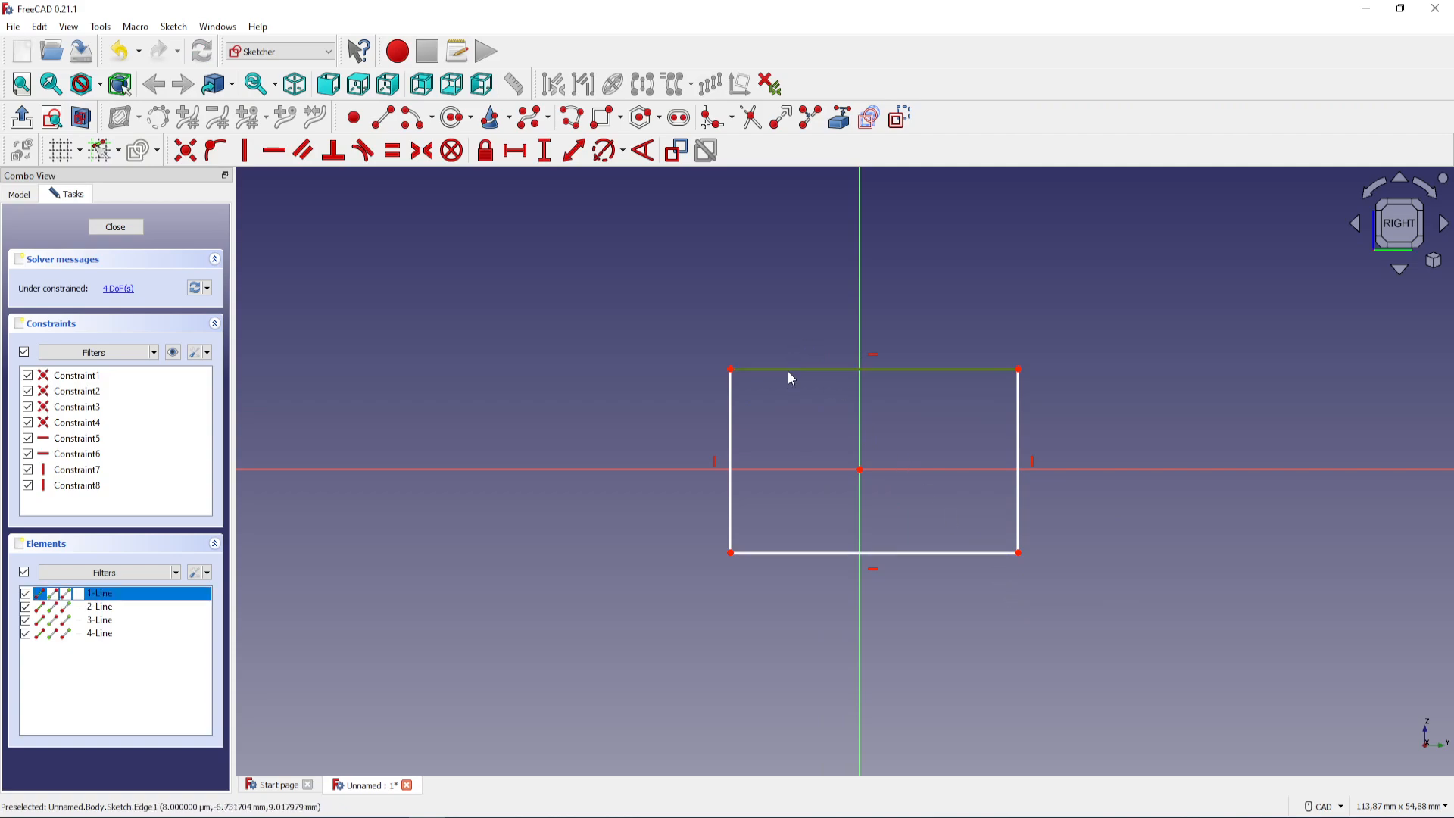
{"action": "left_click", "coordinate": [519, 155]}
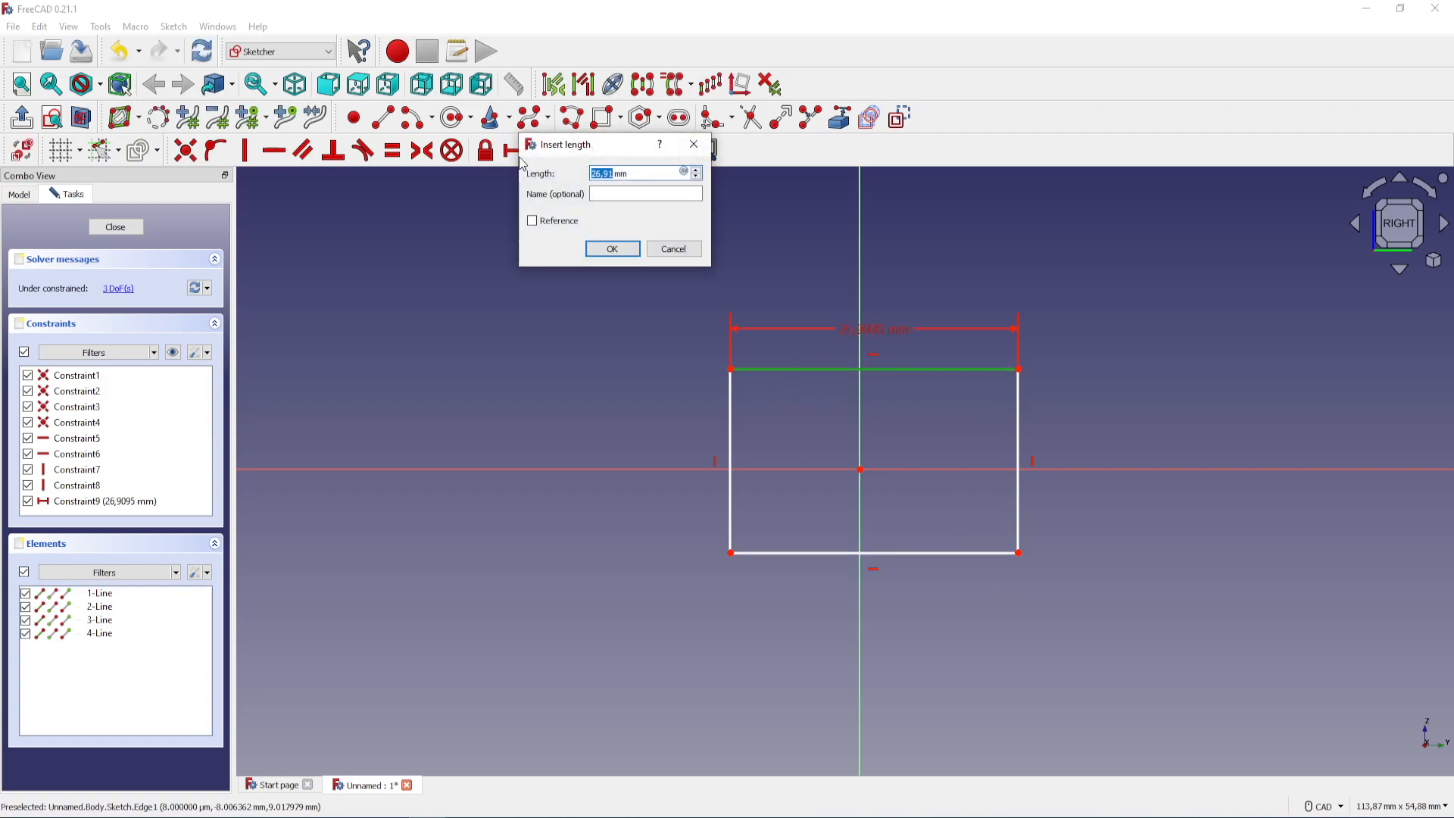
{"action": "type", "text": "6"}
{"action": "key", "text": "Return"}
Constrain the vertical length of the rectangle's left edge to 3 mm
{"action": "scroll", "coordinate": [895, 450], "scroll_direction": "up", "scroll_amount": 4}
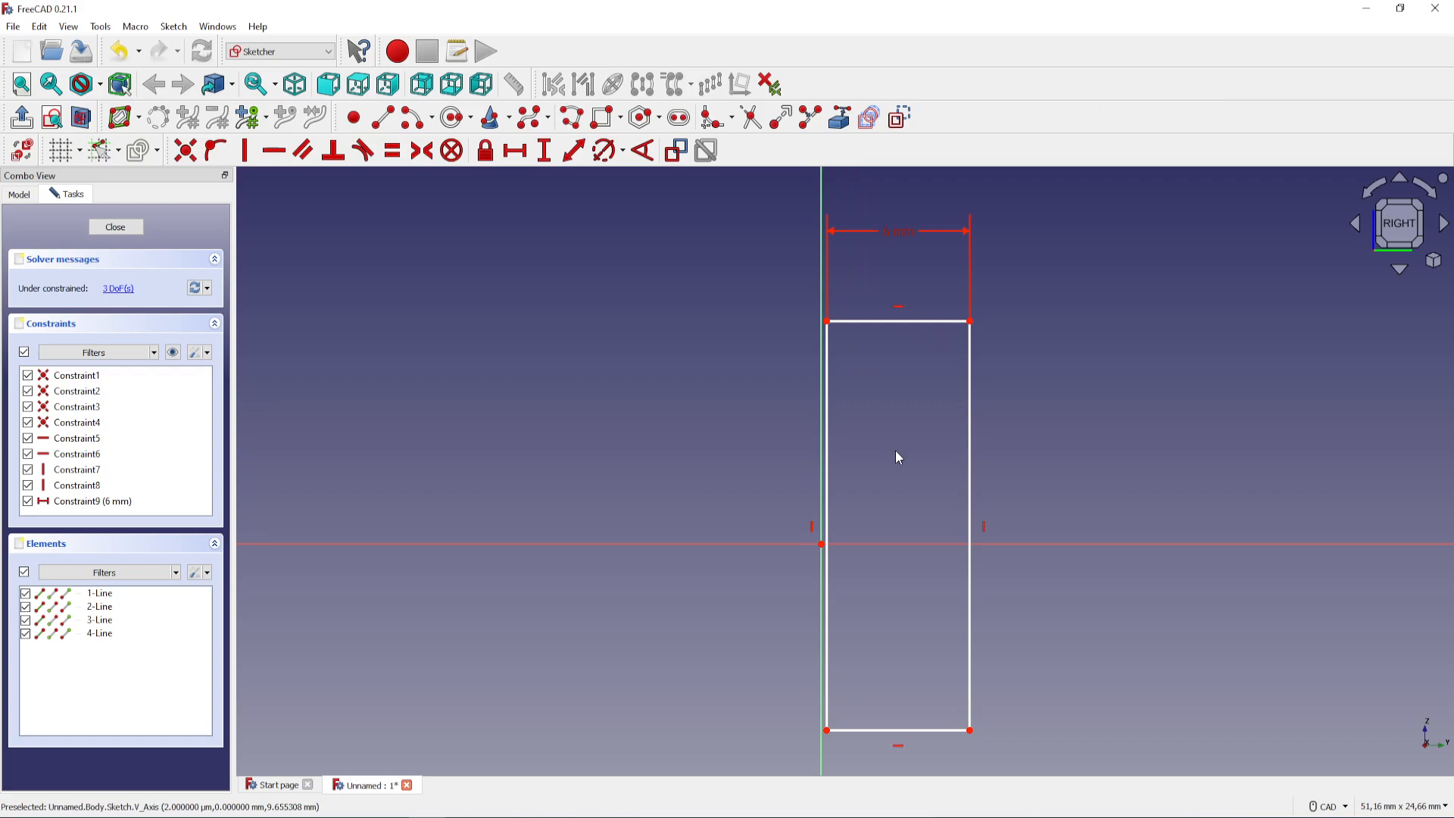
{"action": "left_click", "coordinate": [825, 468]}
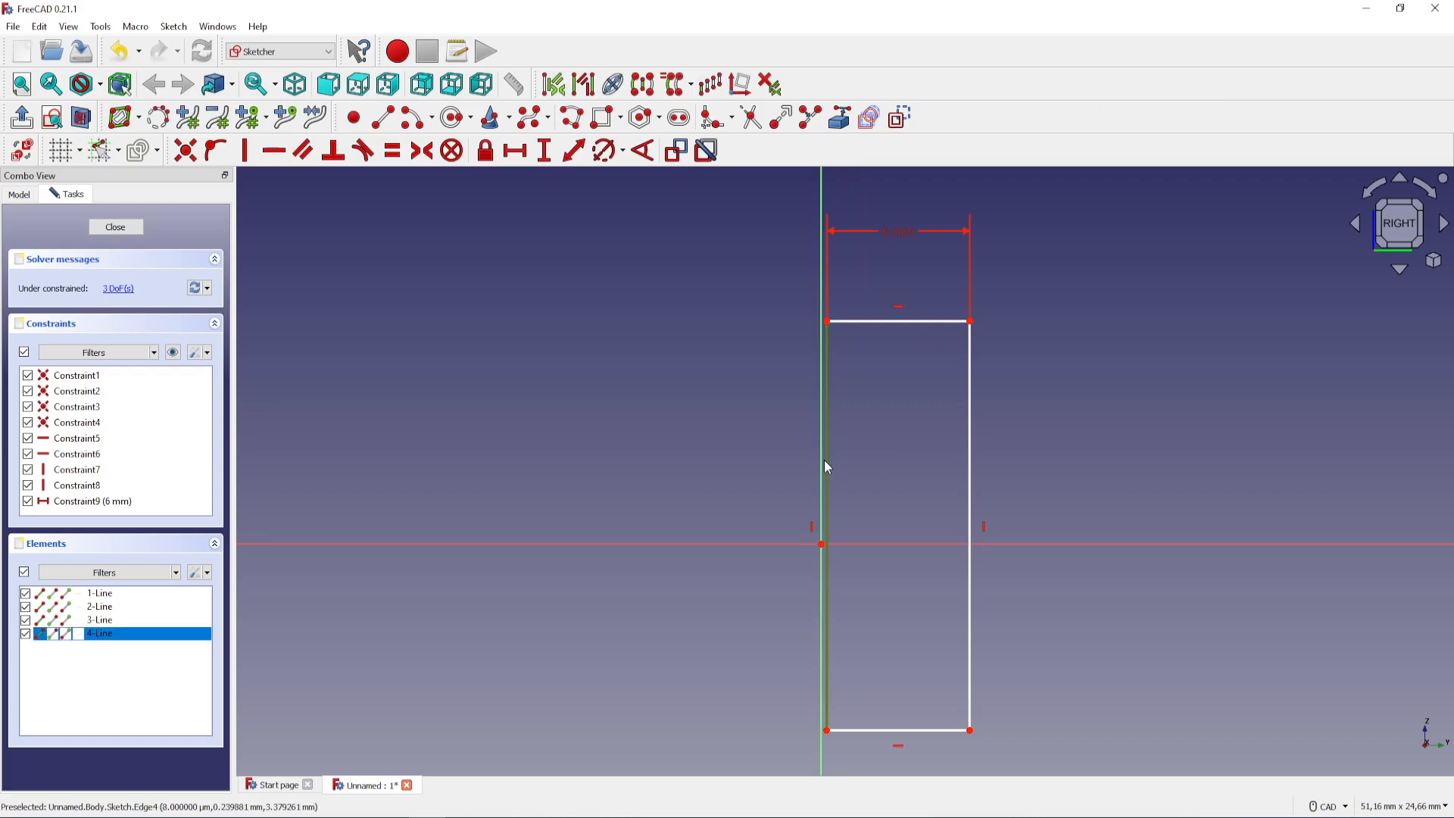
{"action": "left_click", "coordinate": [544, 152]}
{"action": "type", "text": "3mm"}
{"action": "key", "text": "Return"}
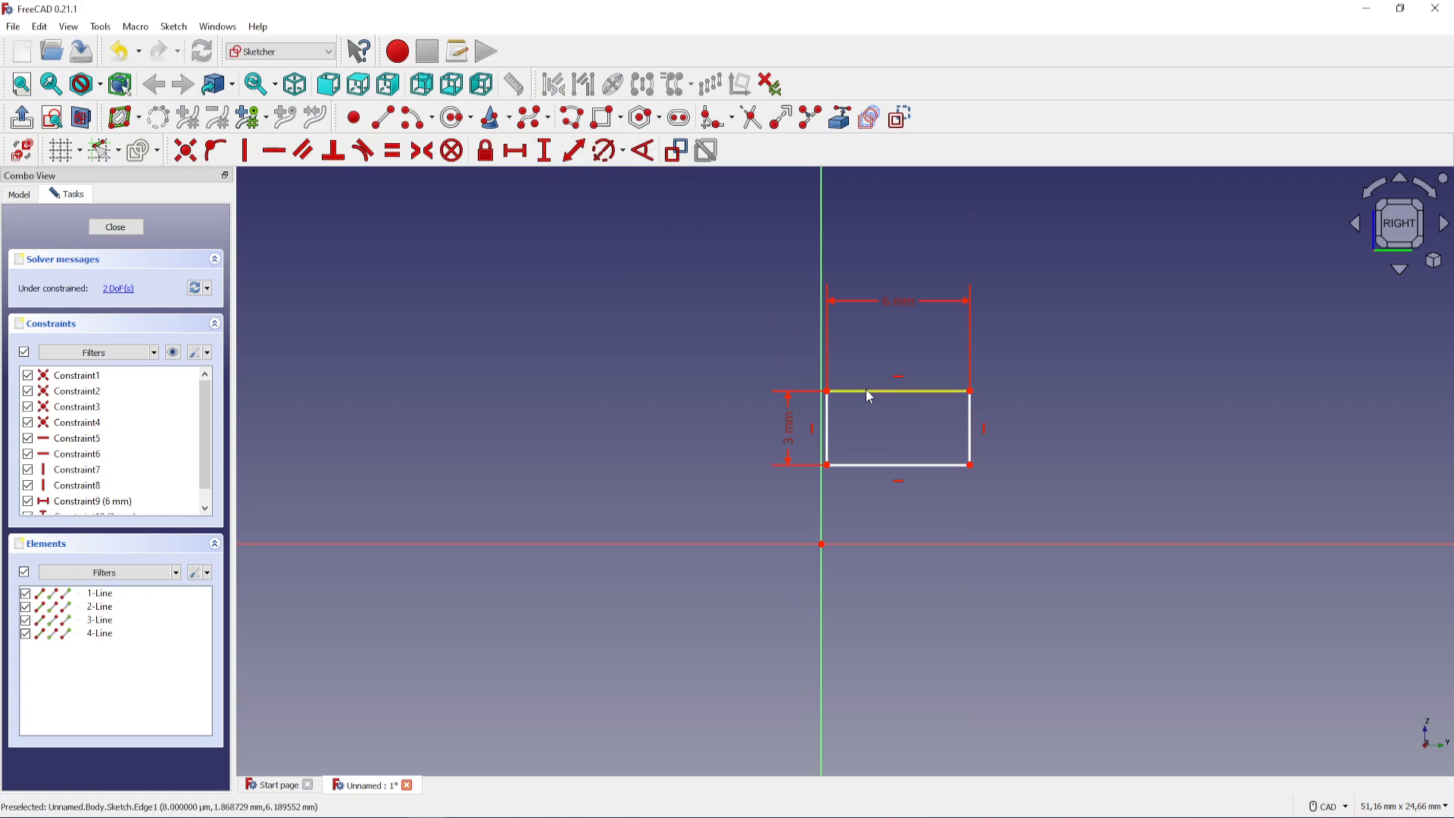
Move the rectangle over the origin and make its lower-left and upper-right corners symmetric about the origin point
{"action": "mouse_move", "coordinate": [866, 391]}
{"action": "left_mouse_down"}
{"action": "mouse_move", "coordinate": [833, 431]}
{"action": "mouse_move", "coordinate": [805, 512]}
{"action": "left_mouse_up"}
{"action": "scroll", "coordinate": [798, 564], "scroll_direction": "up", "scroll_amount": 6}
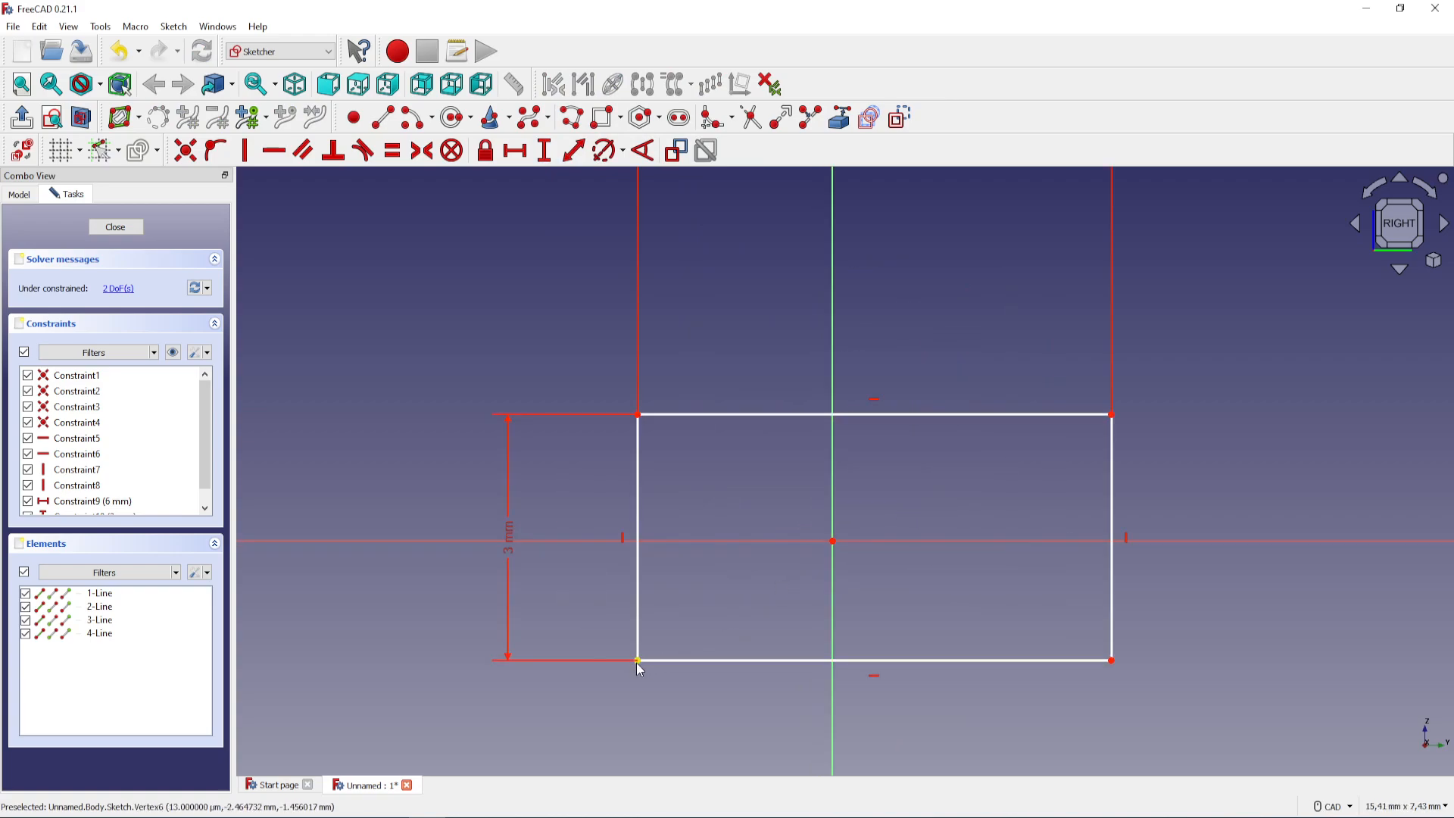
{"action": "left_click", "coordinate": [637, 662]}
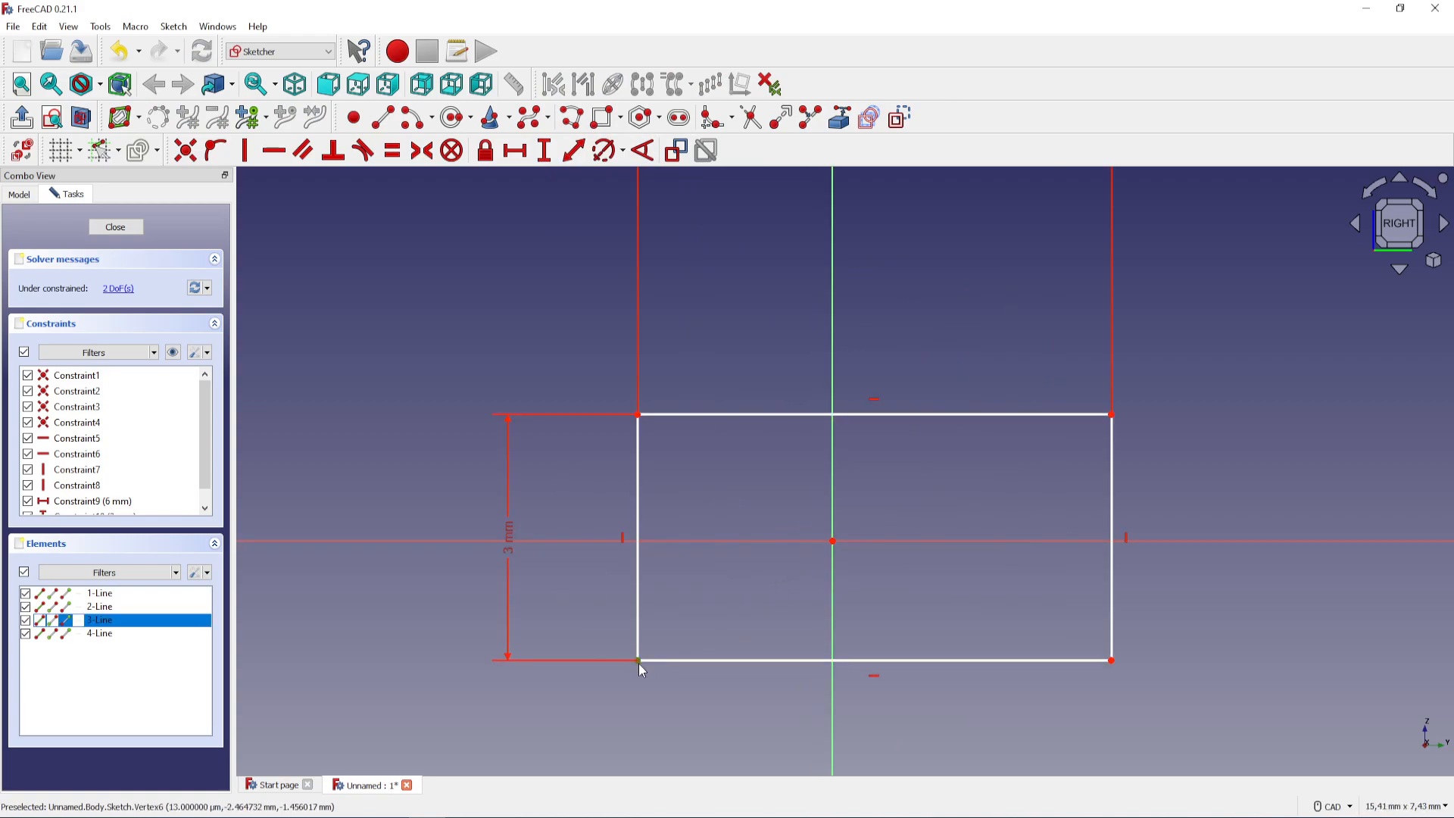
{"action": "left_click", "coordinate": [1112, 415]}
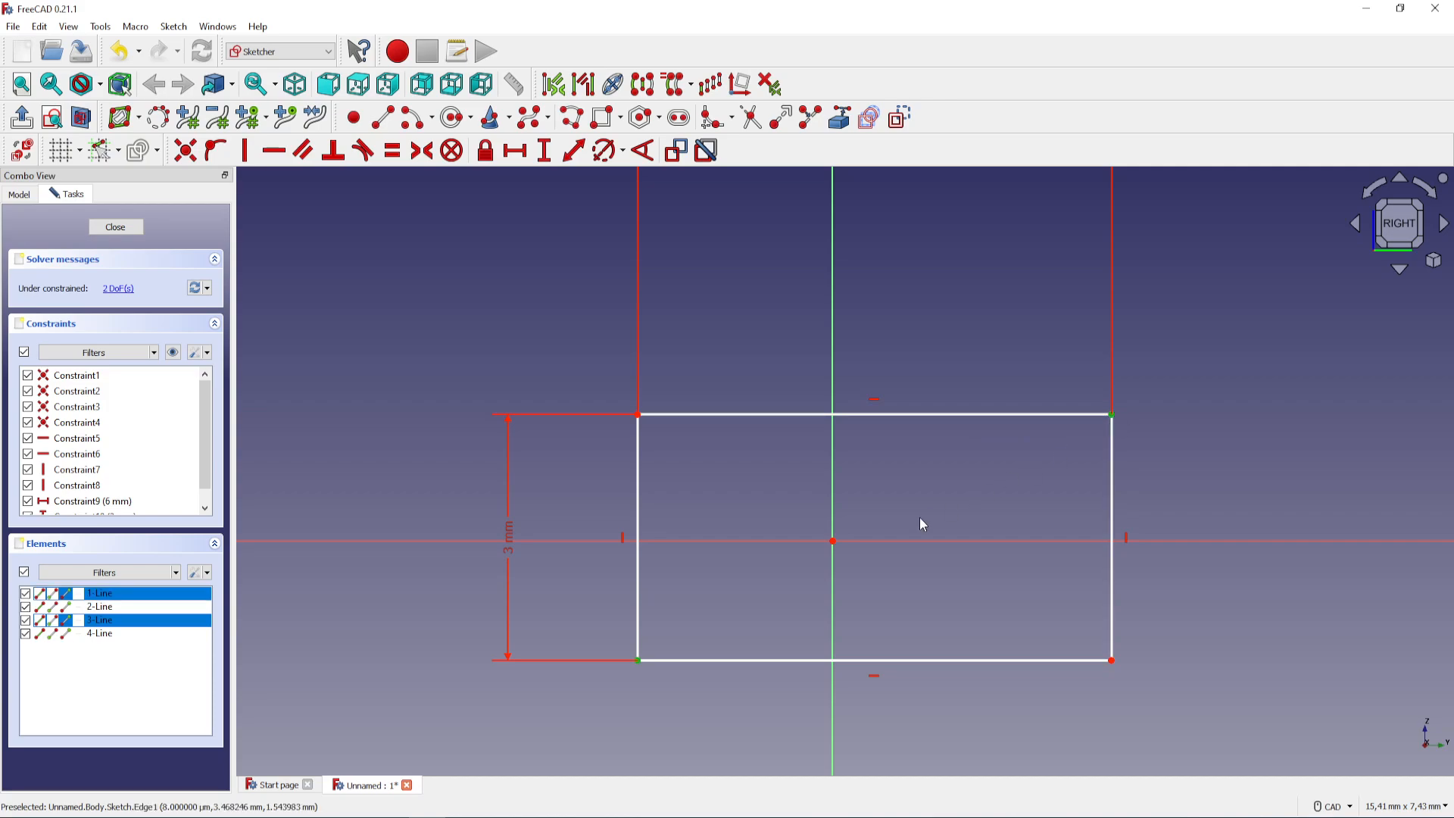
{"action": "left_click", "coordinate": [834, 542]}
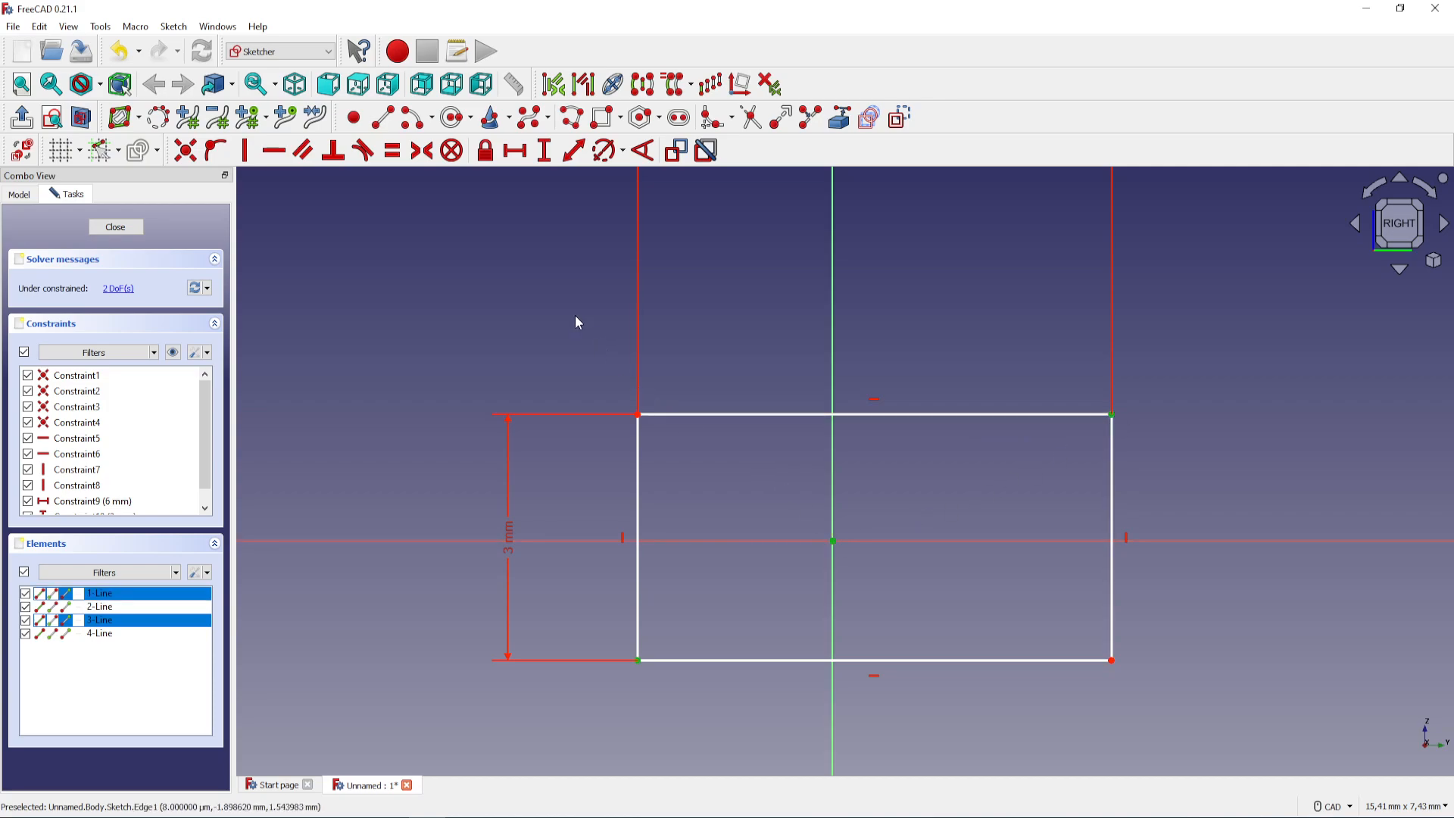
{"action": "left_click", "coordinate": [424, 160]}
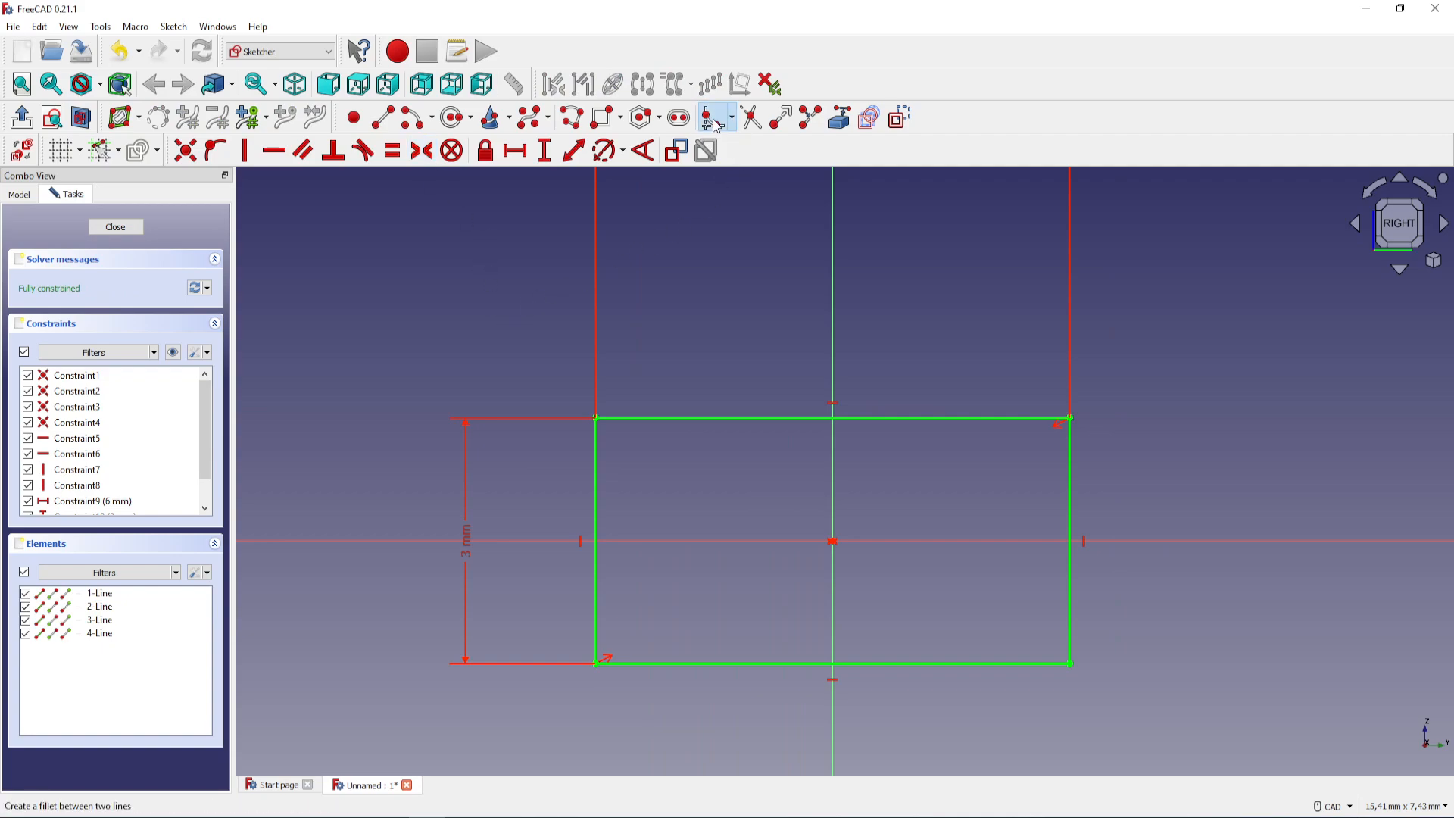
Round all four rectangle corners with the constraint-preserving sketch fillet
{"action": "left_click", "coordinate": [731, 119]}
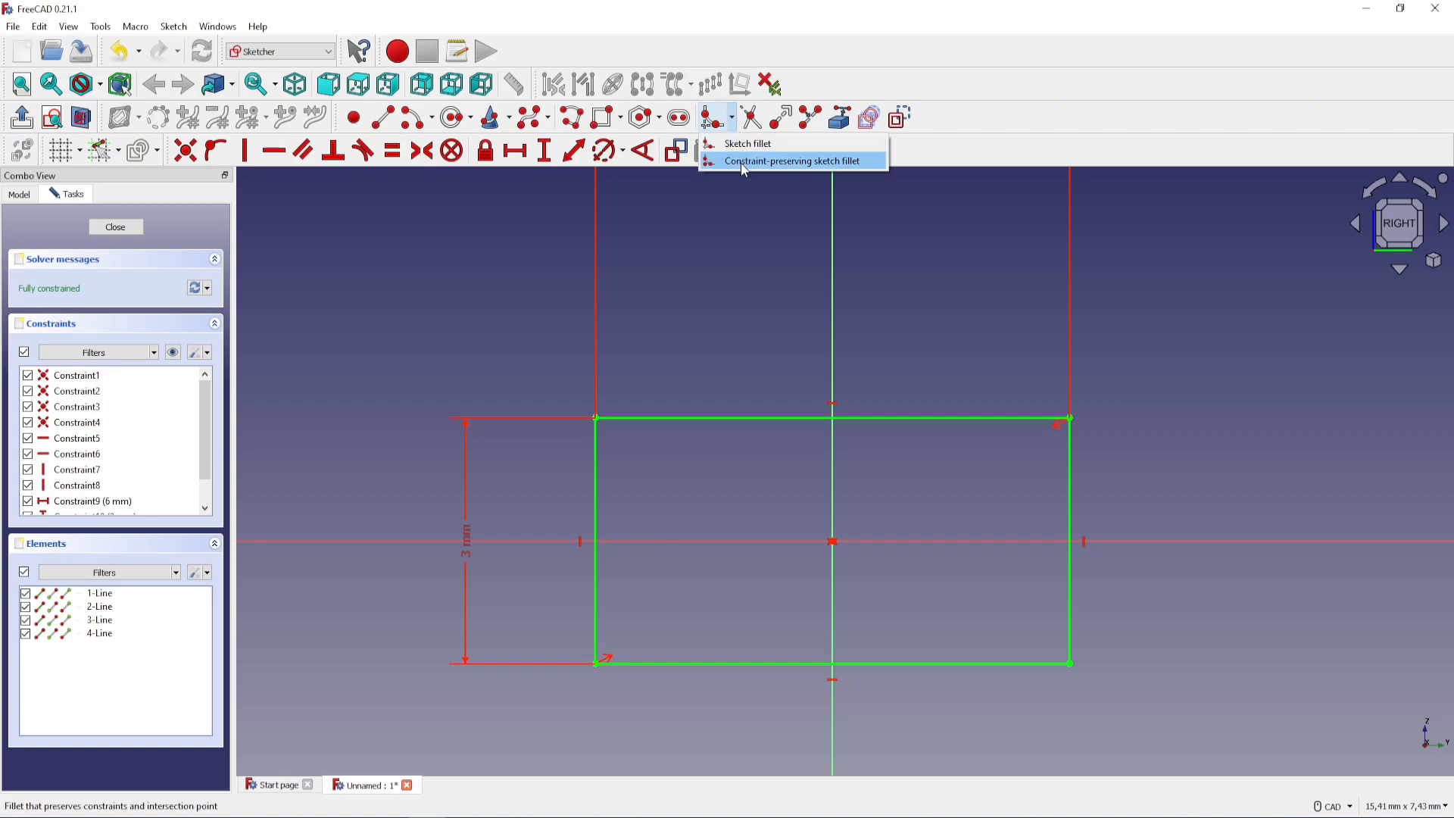
{"action": "left_click", "coordinate": [859, 163]}
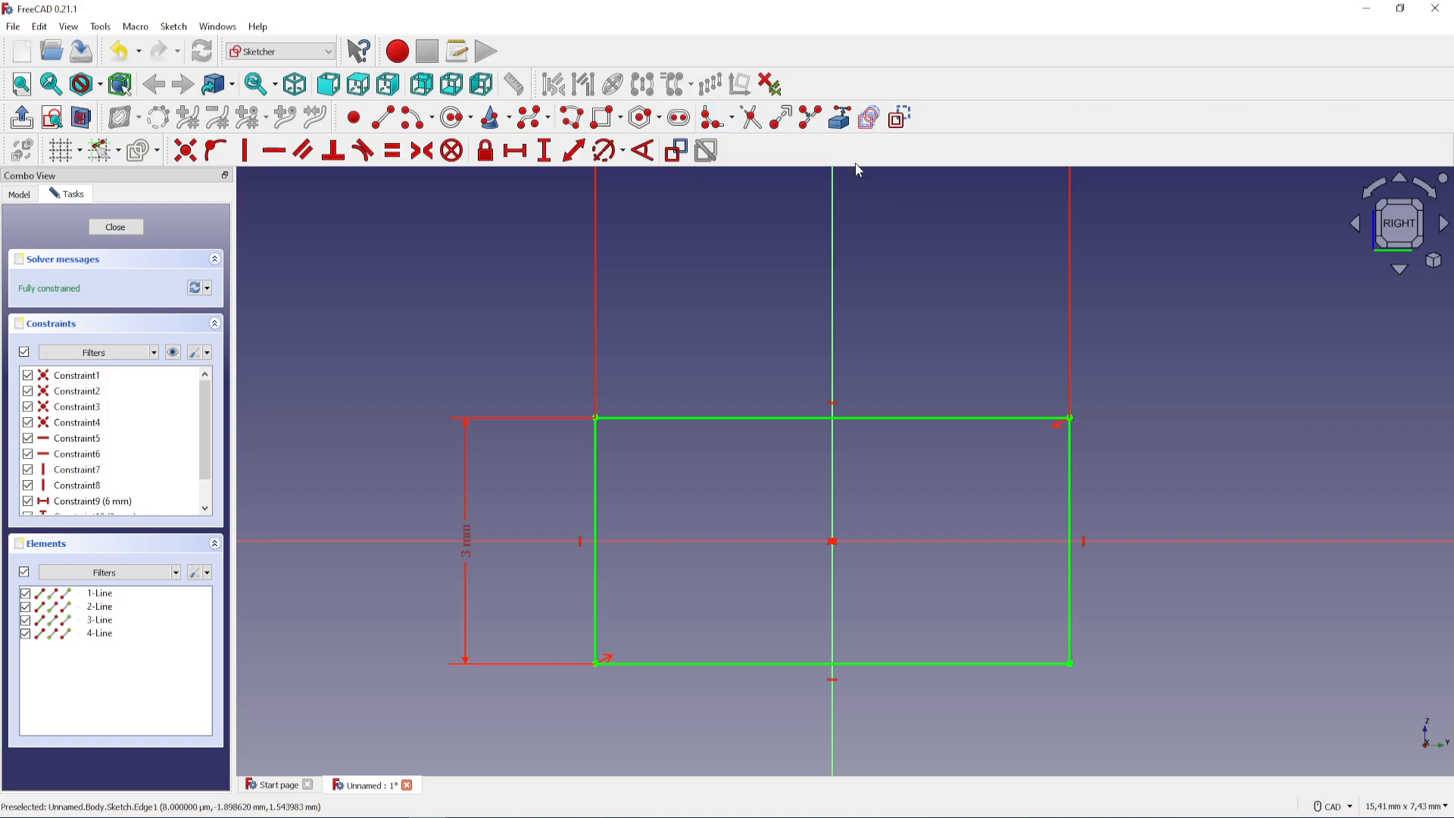
{"action": "left_click", "coordinate": [596, 417]}
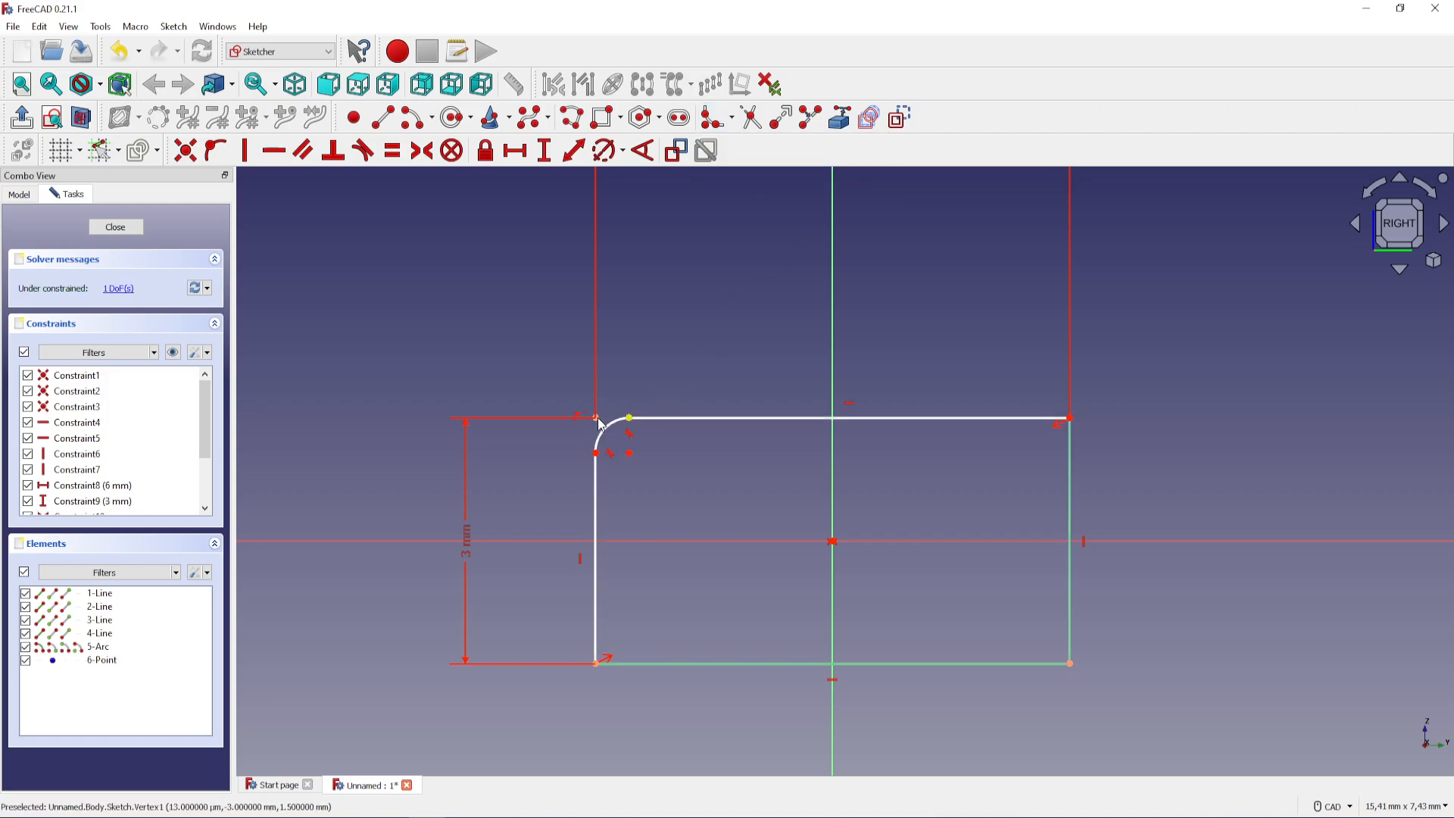
{"action": "left_click", "coordinate": [1069, 417]}
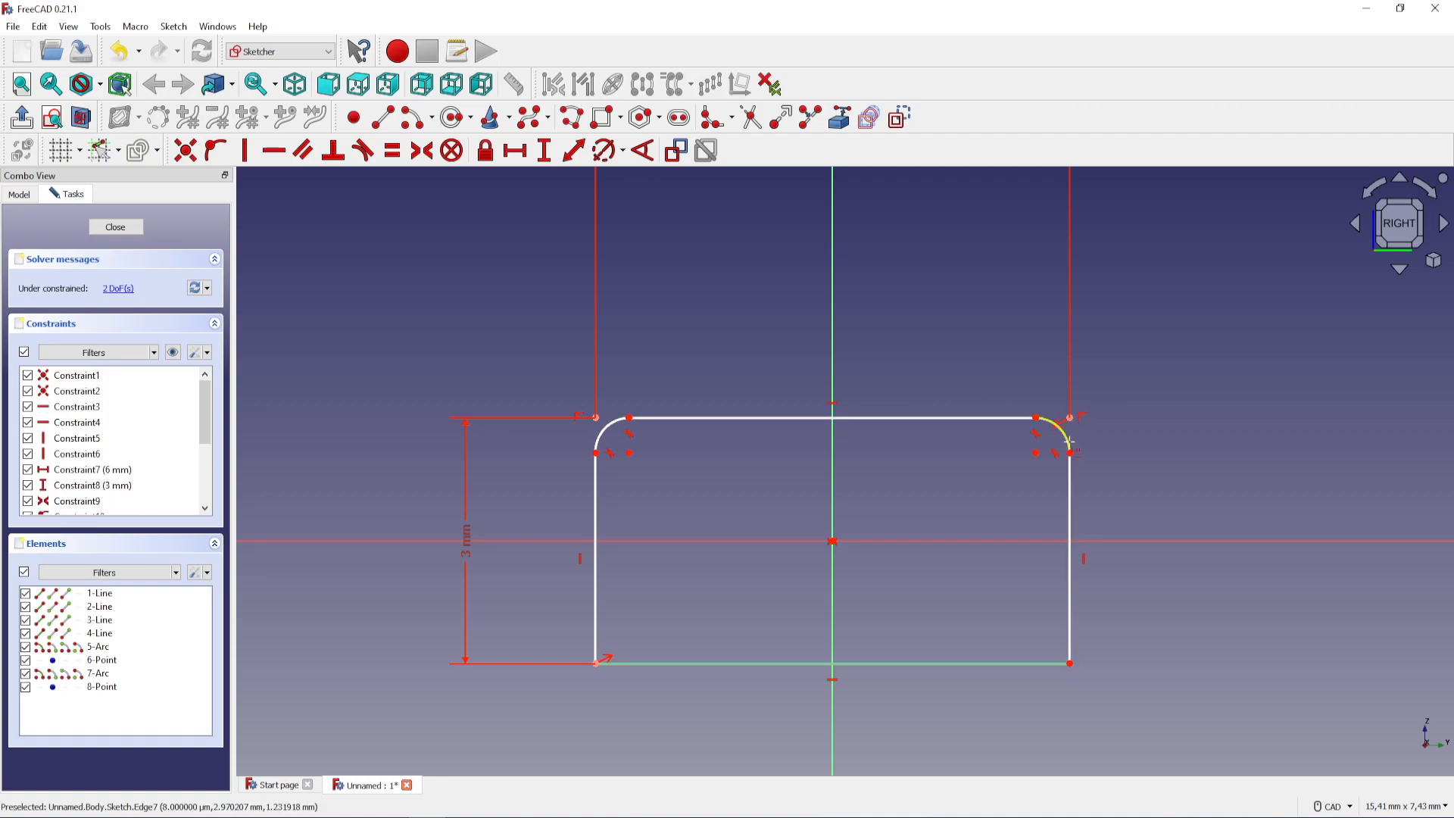
{"action": "left_click", "coordinate": [1068, 663]}
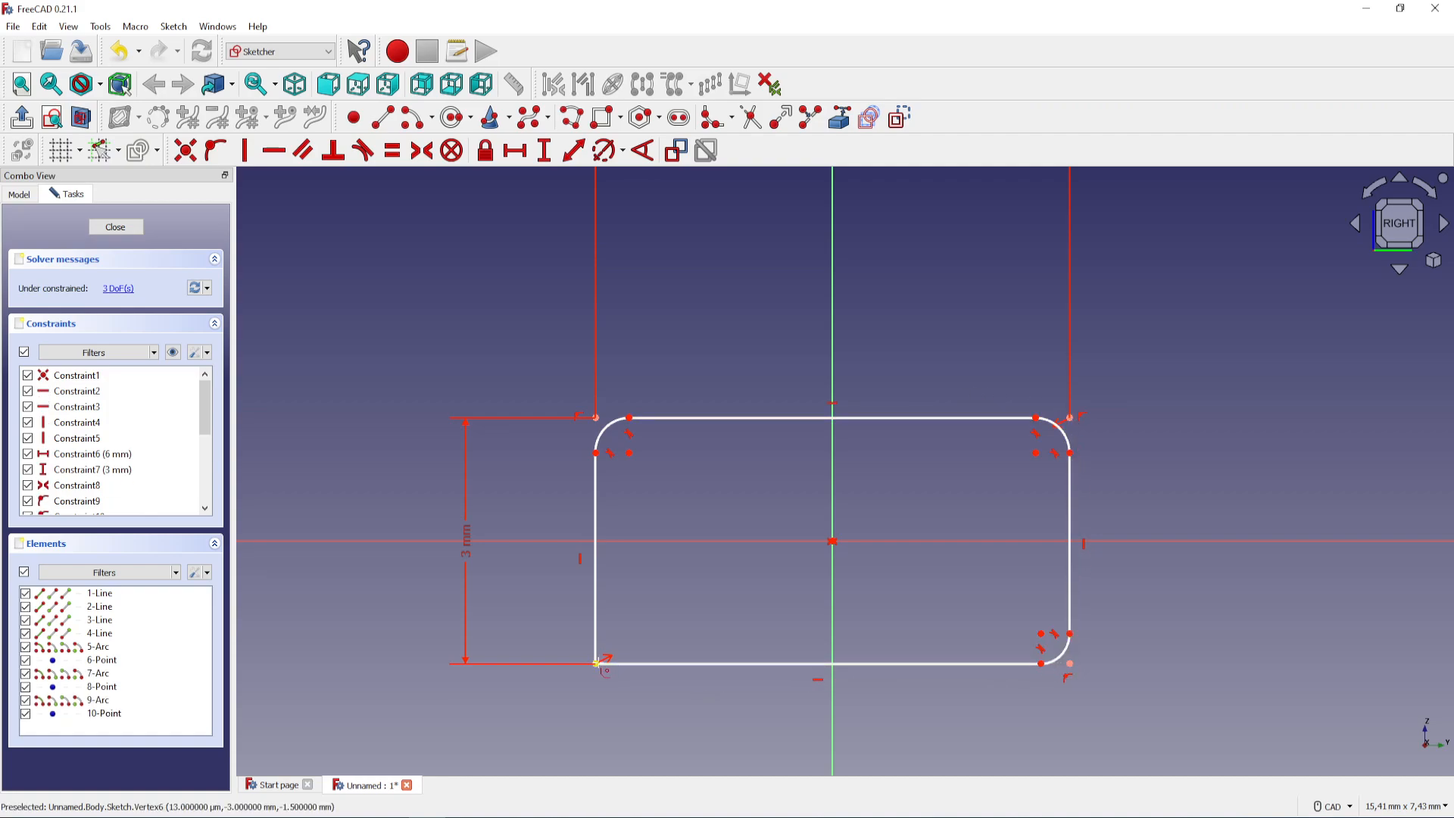
{"action": "left_click", "coordinate": [596, 663]}
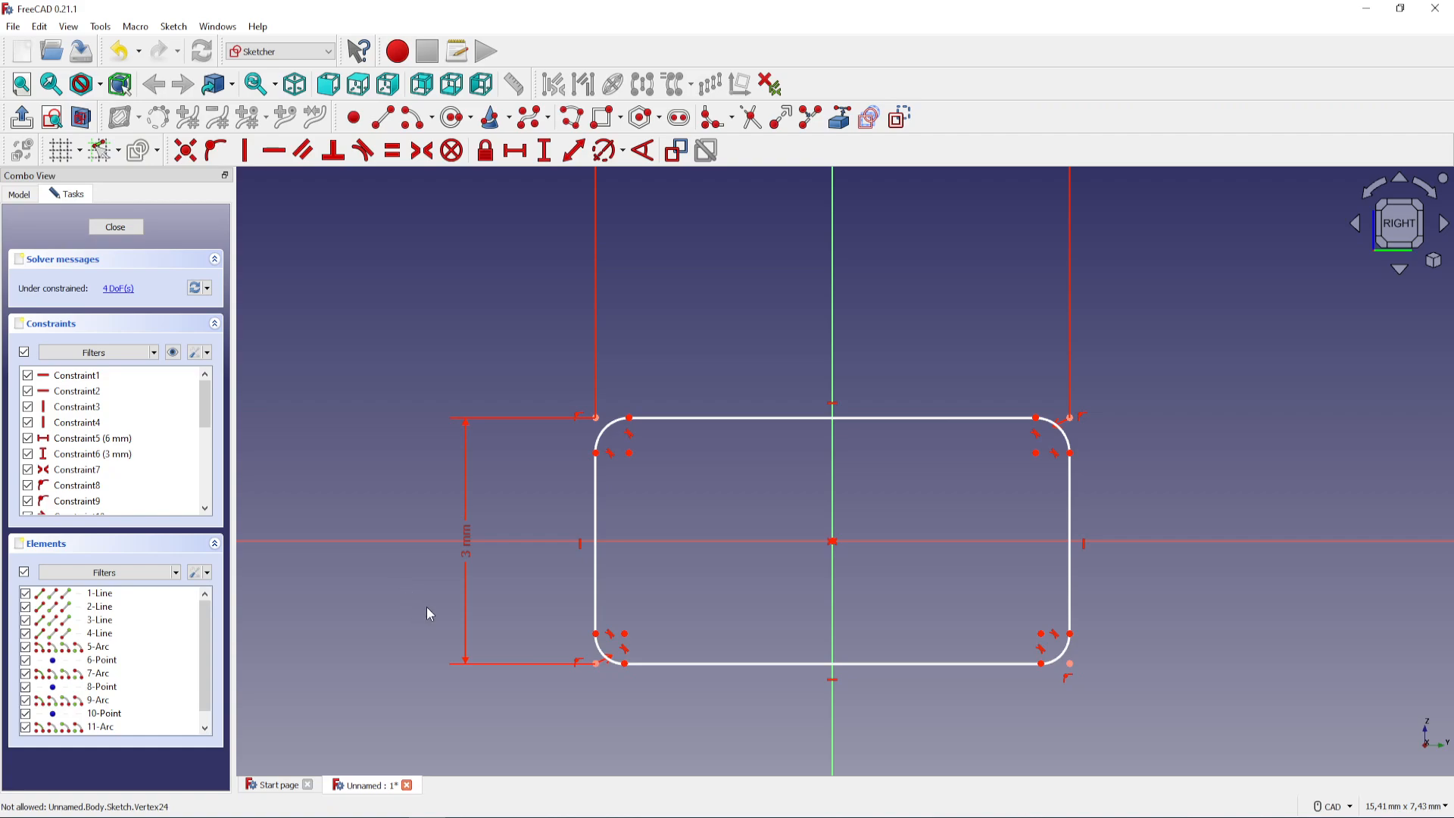
Reposition the 3 mm and 6 mm dimensions closer to the rectangle
{"action": "left_click_drag", "start_coordinate": [470, 564], "coordinate": [483, 571]}
{"action": "middle_click_drag", "start_coordinate": [688, 459], "coordinate": [707, 571]}
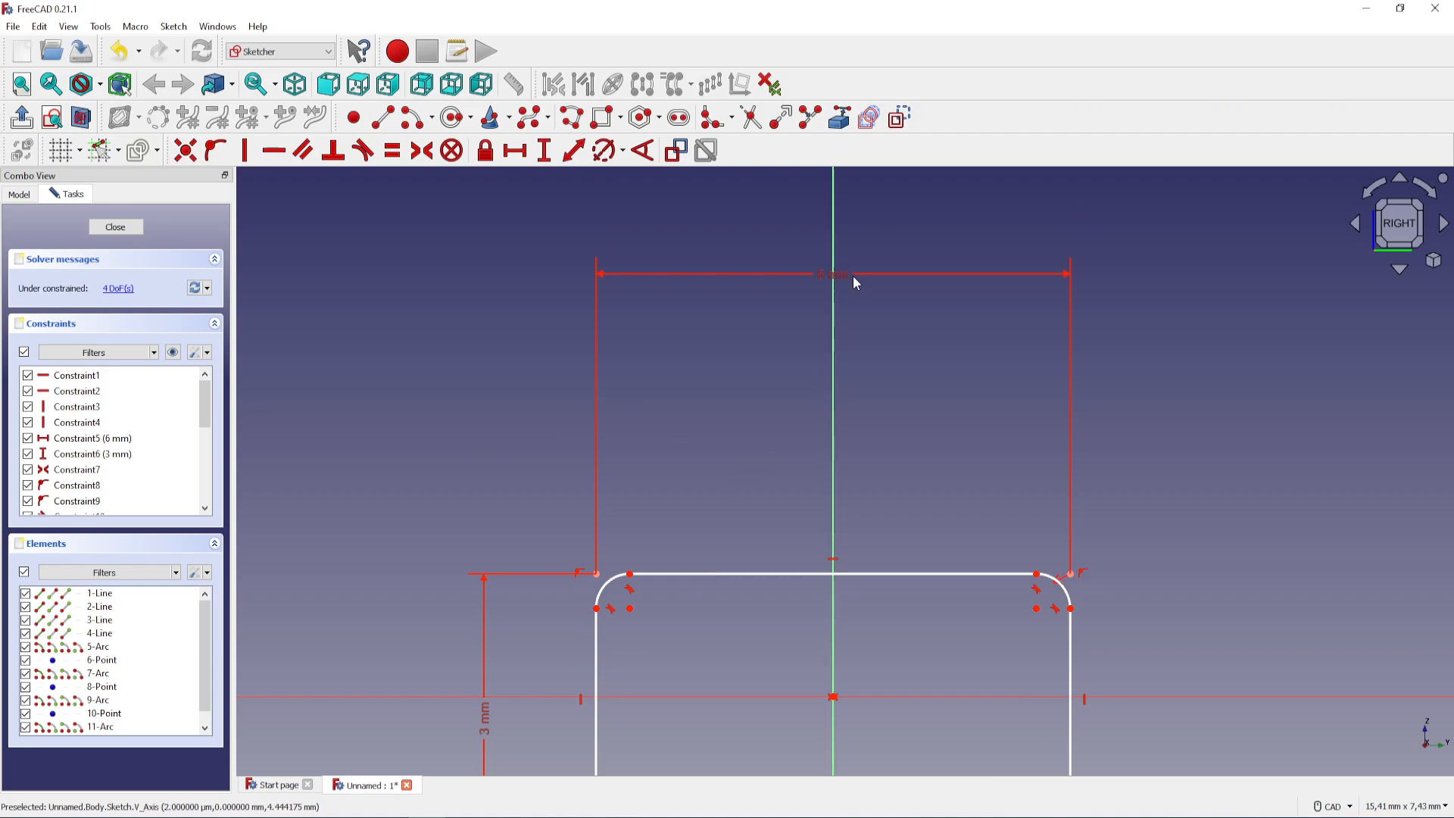
{"action": "mouse_move", "coordinate": [851, 321]}
{"action": "left_mouse_down"}
{"action": "mouse_move", "coordinate": [876, 502]}
{"action": "mouse_move", "coordinate": [863, 503]}
{"action": "left_mouse_up"}
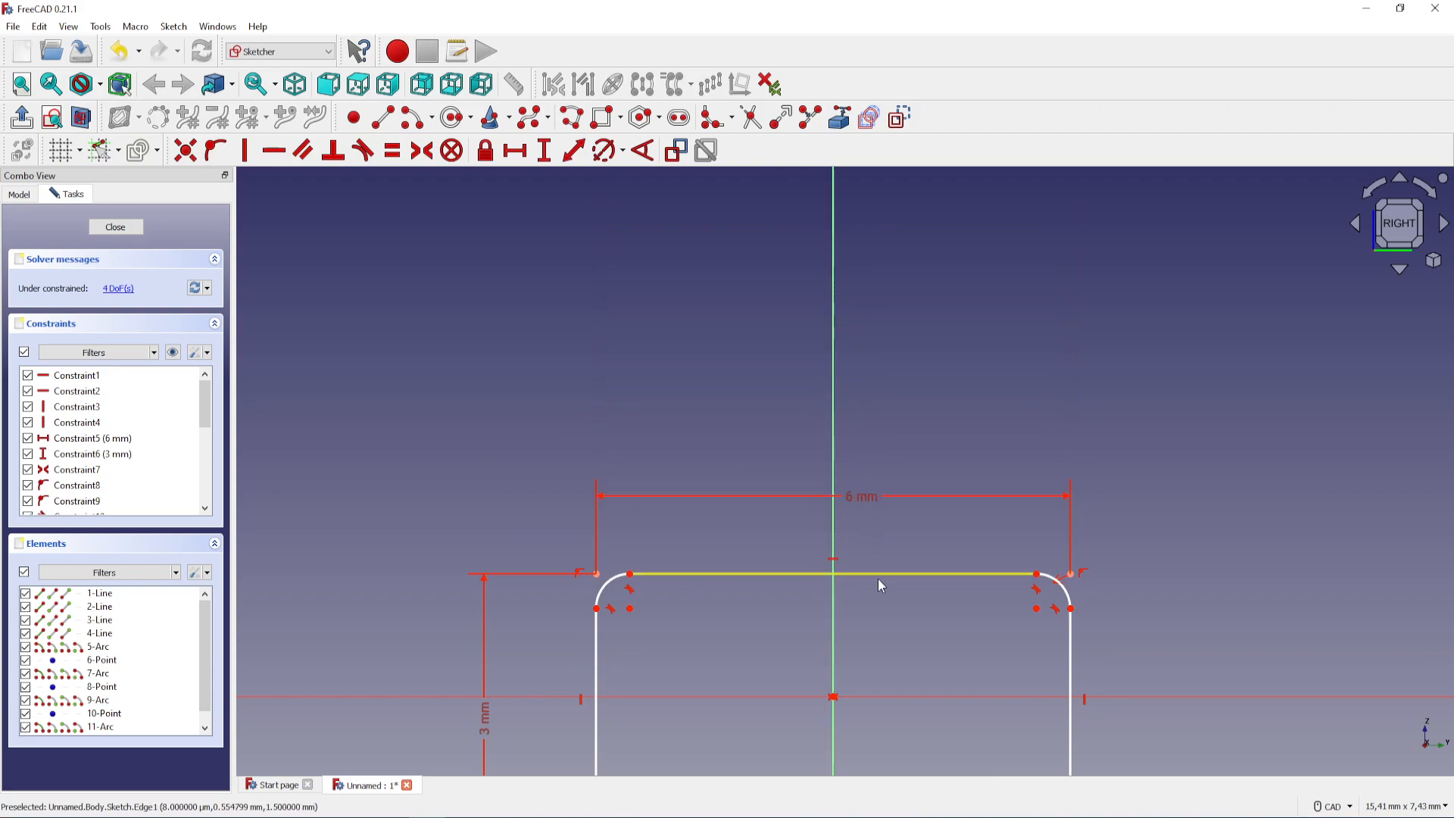
Highlight the under-constrained elements, then lock the upper-left fillet's centre point and delete the redundant constraint
{"action": "middle_click_drag", "start_coordinate": [878, 578], "coordinate": [860, 437]}
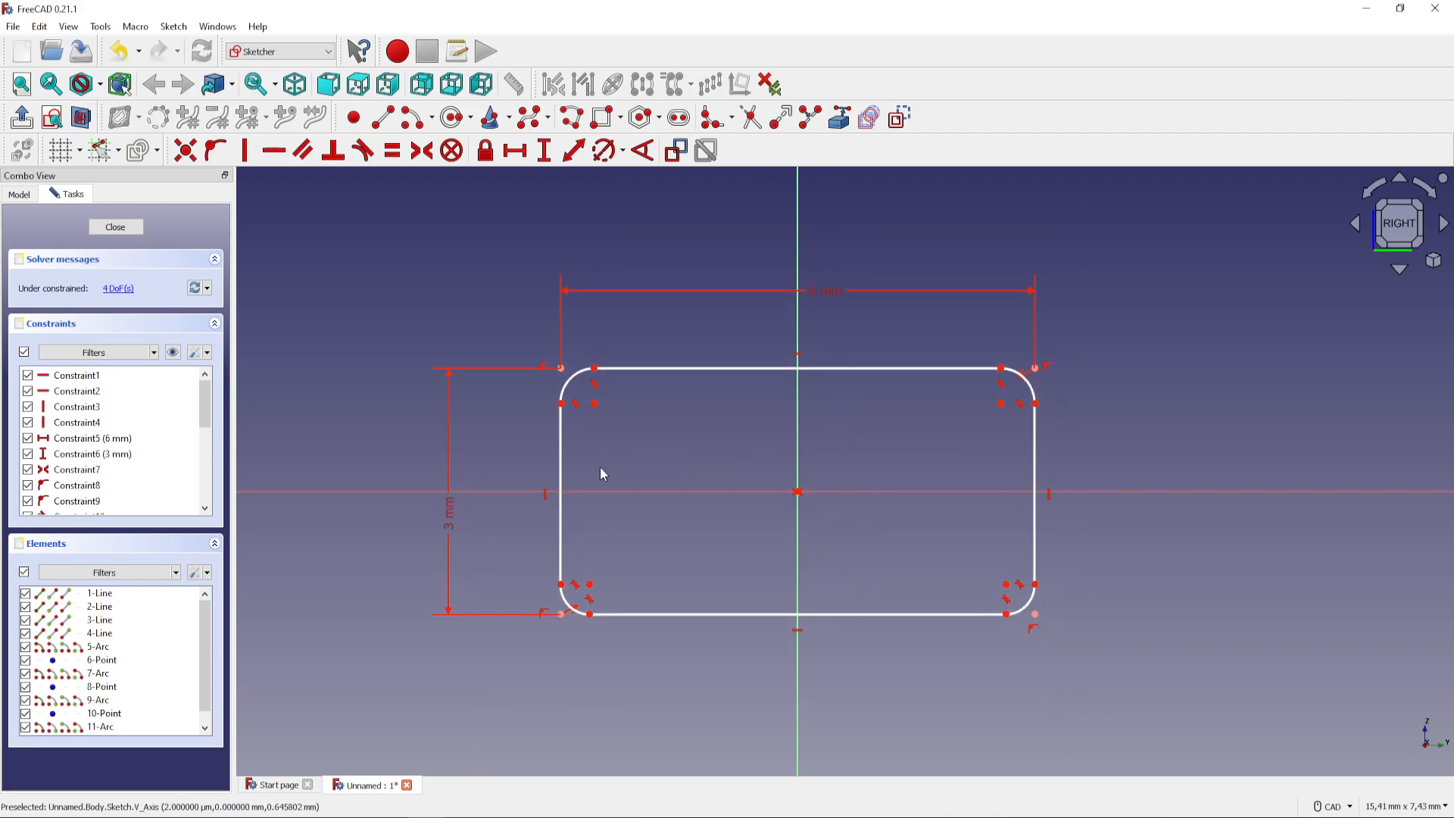
{"action": "left_click", "coordinate": [121, 291]}
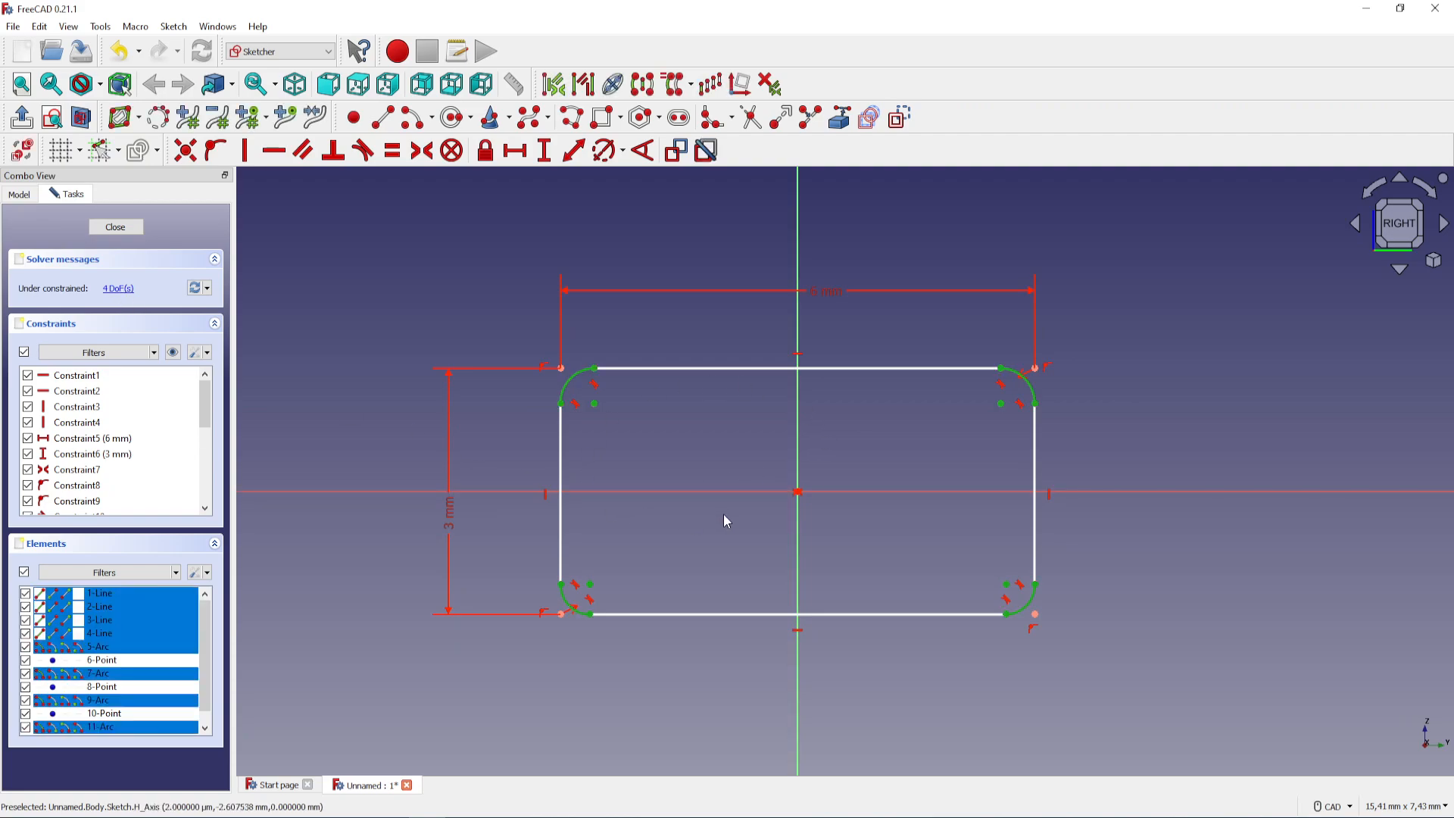
{"action": "left_click", "coordinate": [684, 433]}
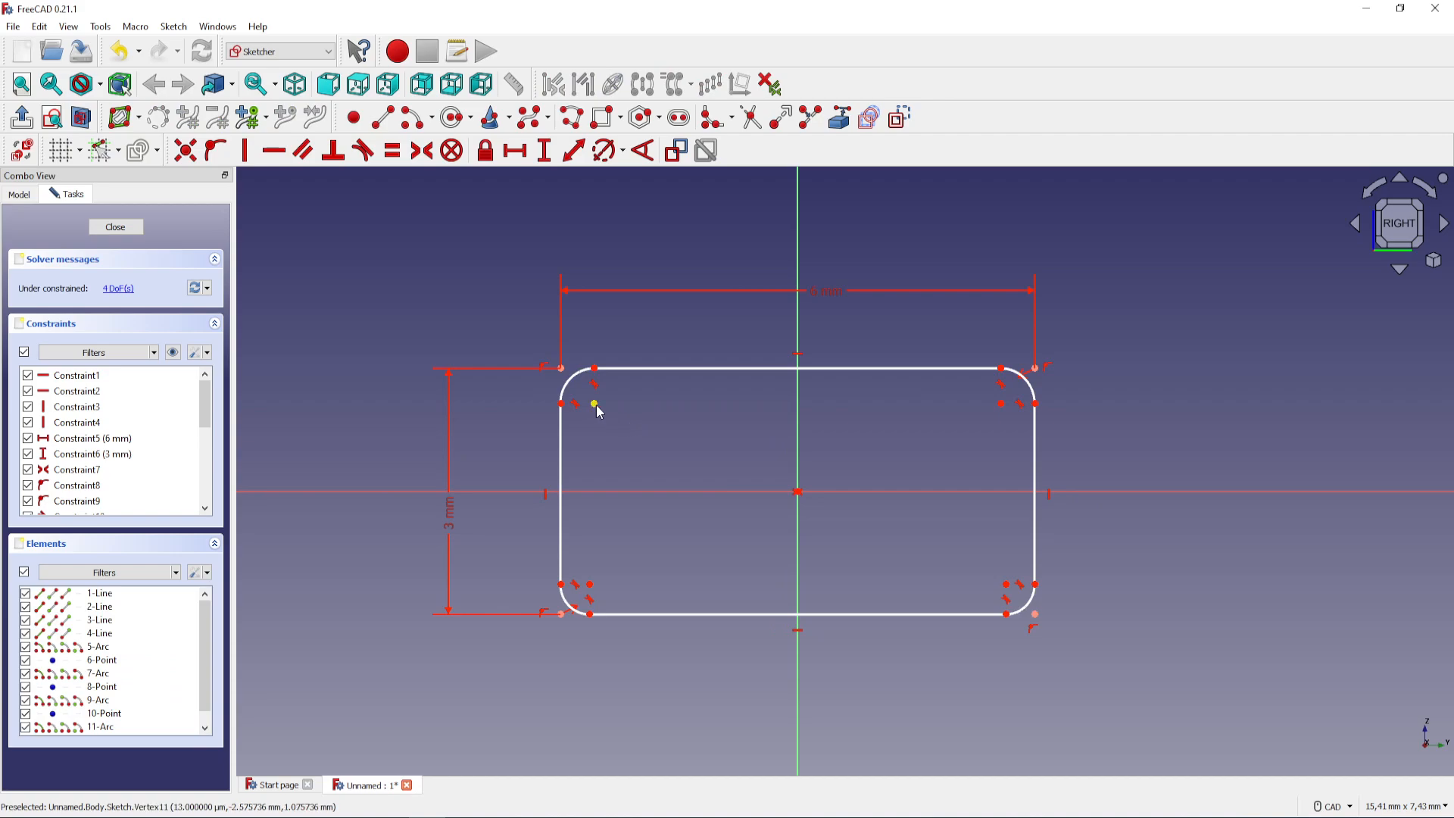
{"action": "left_click", "coordinate": [596, 405]}
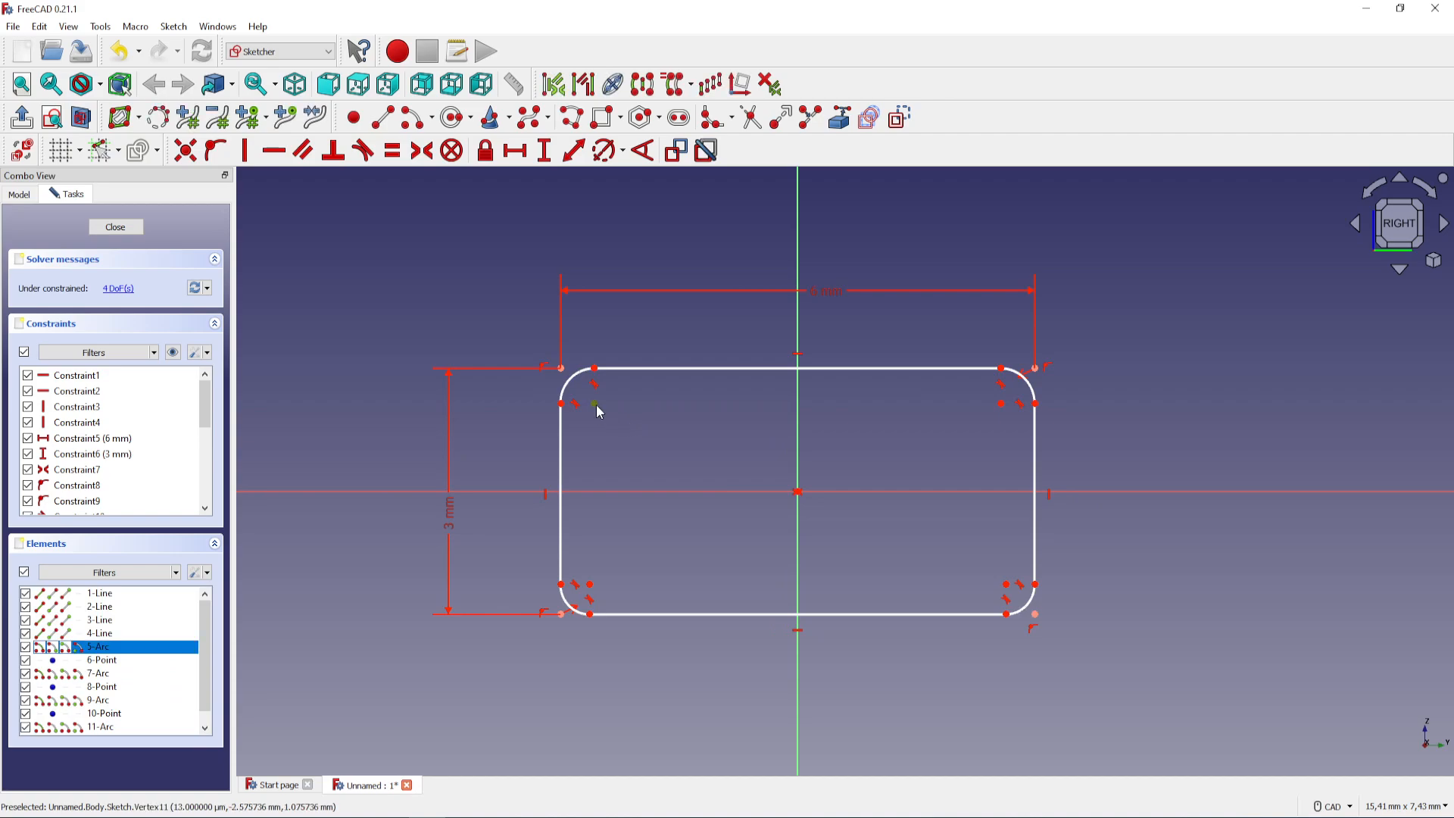
{"action": "left_click", "coordinate": [486, 153]}
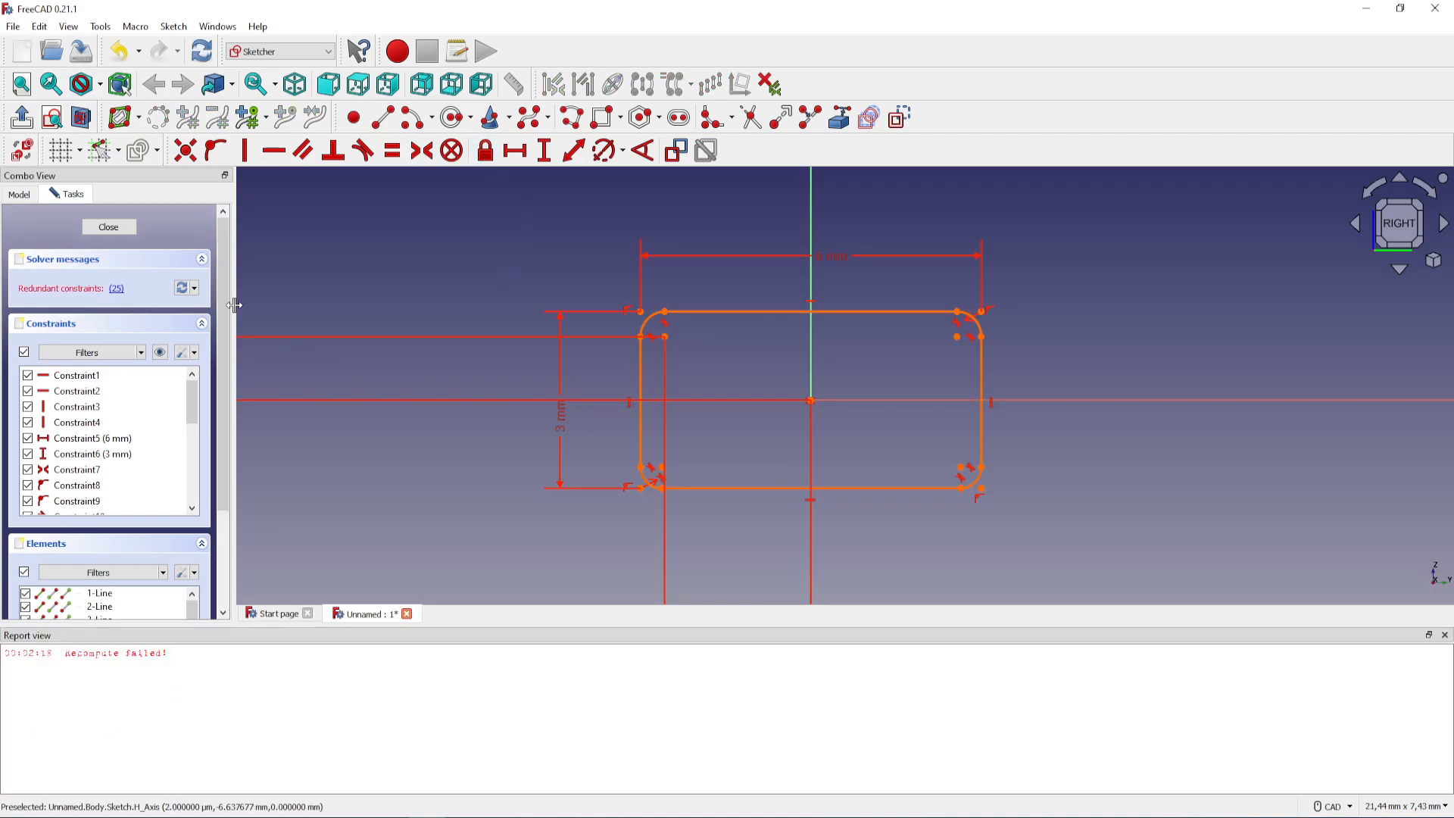
{"action": "left_click", "coordinate": [118, 288]}
{"action": "key", "text": "Delete"}
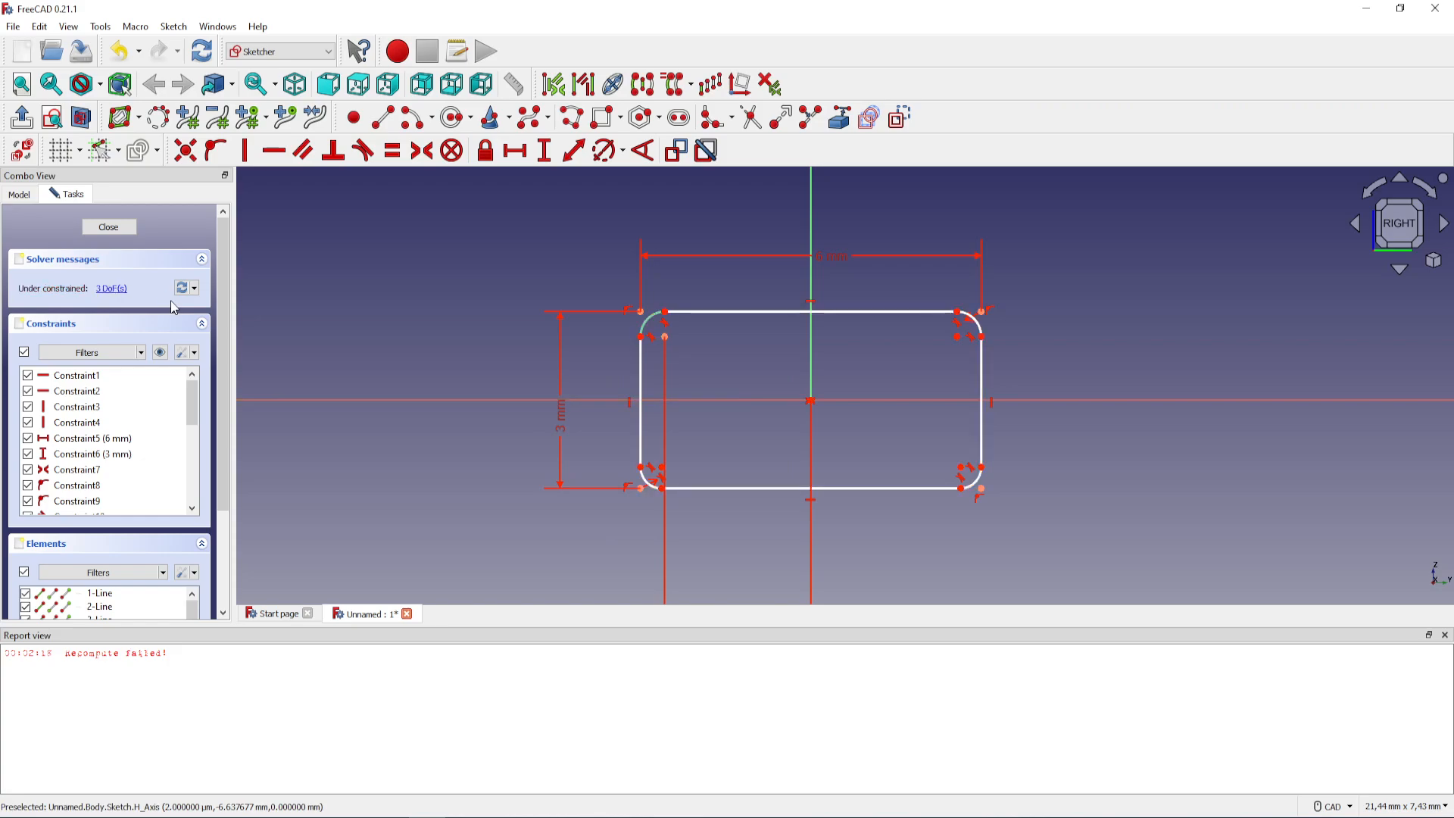
Lock the lower-left fillet's centre point and delete the redundant constraint this creates
{"action": "left_click", "coordinate": [662, 468]}
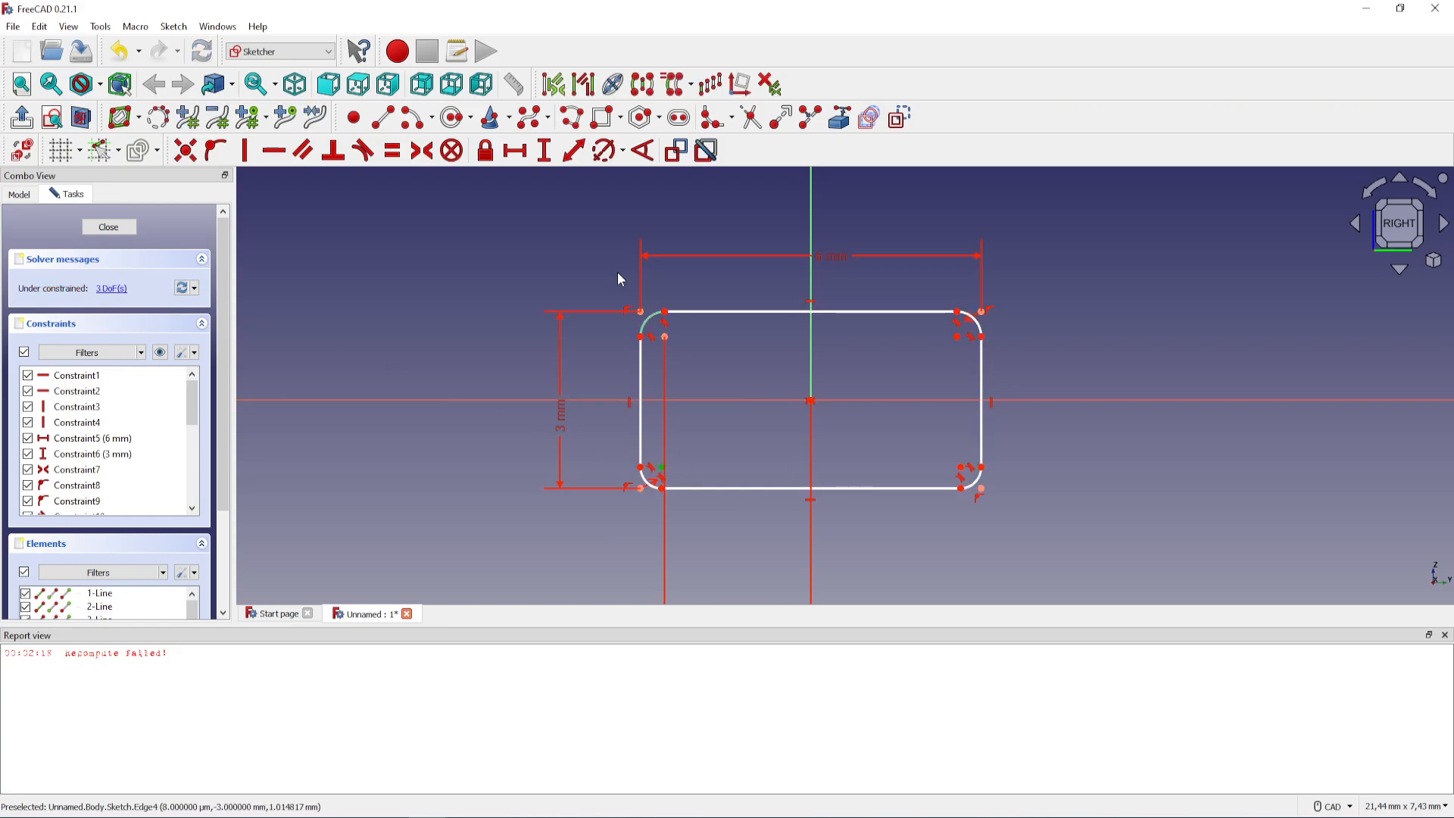
{"action": "left_click", "coordinate": [486, 150]}
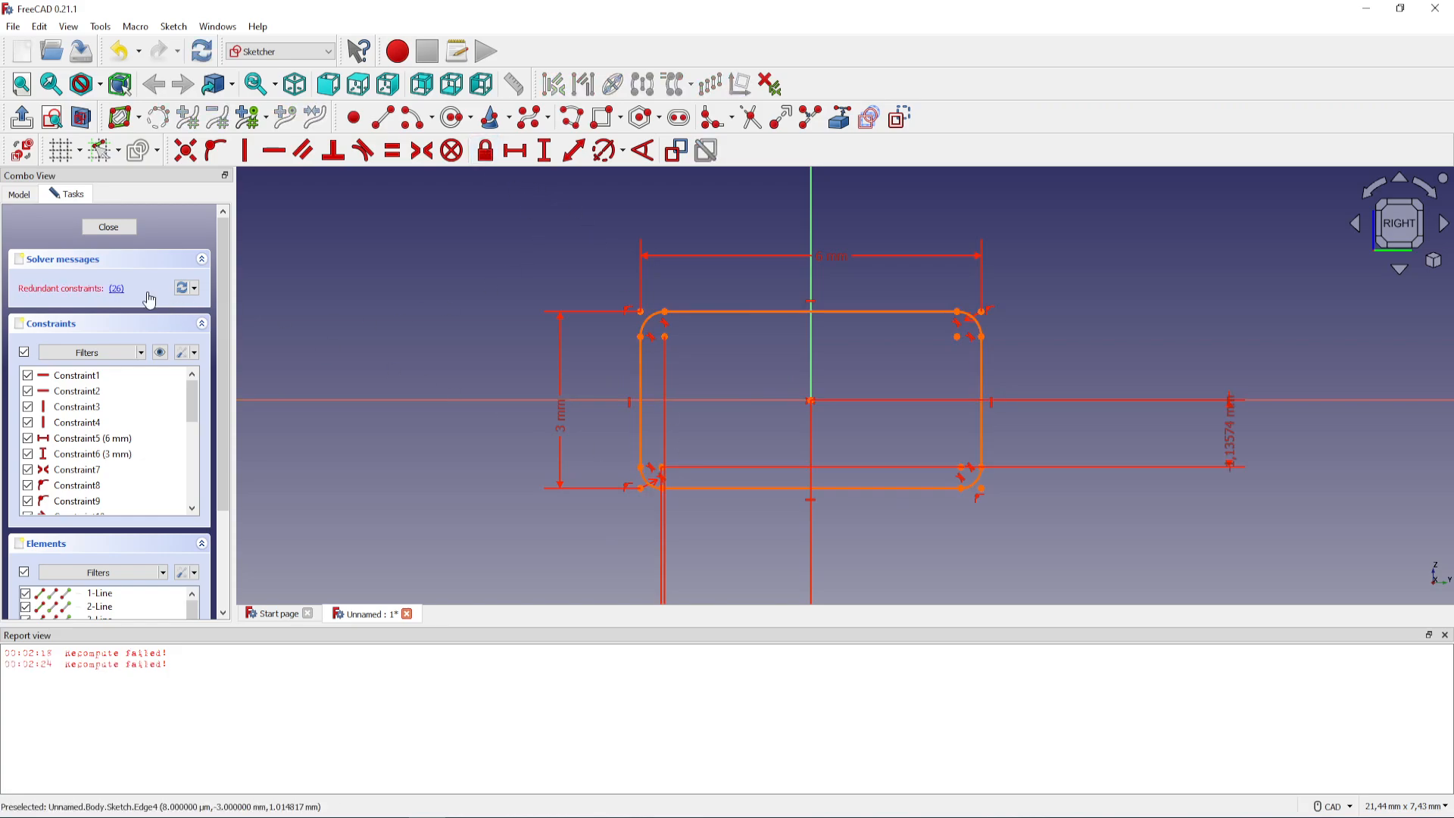
{"action": "left_click", "coordinate": [117, 288]}
{"action": "key", "text": "Delete"}
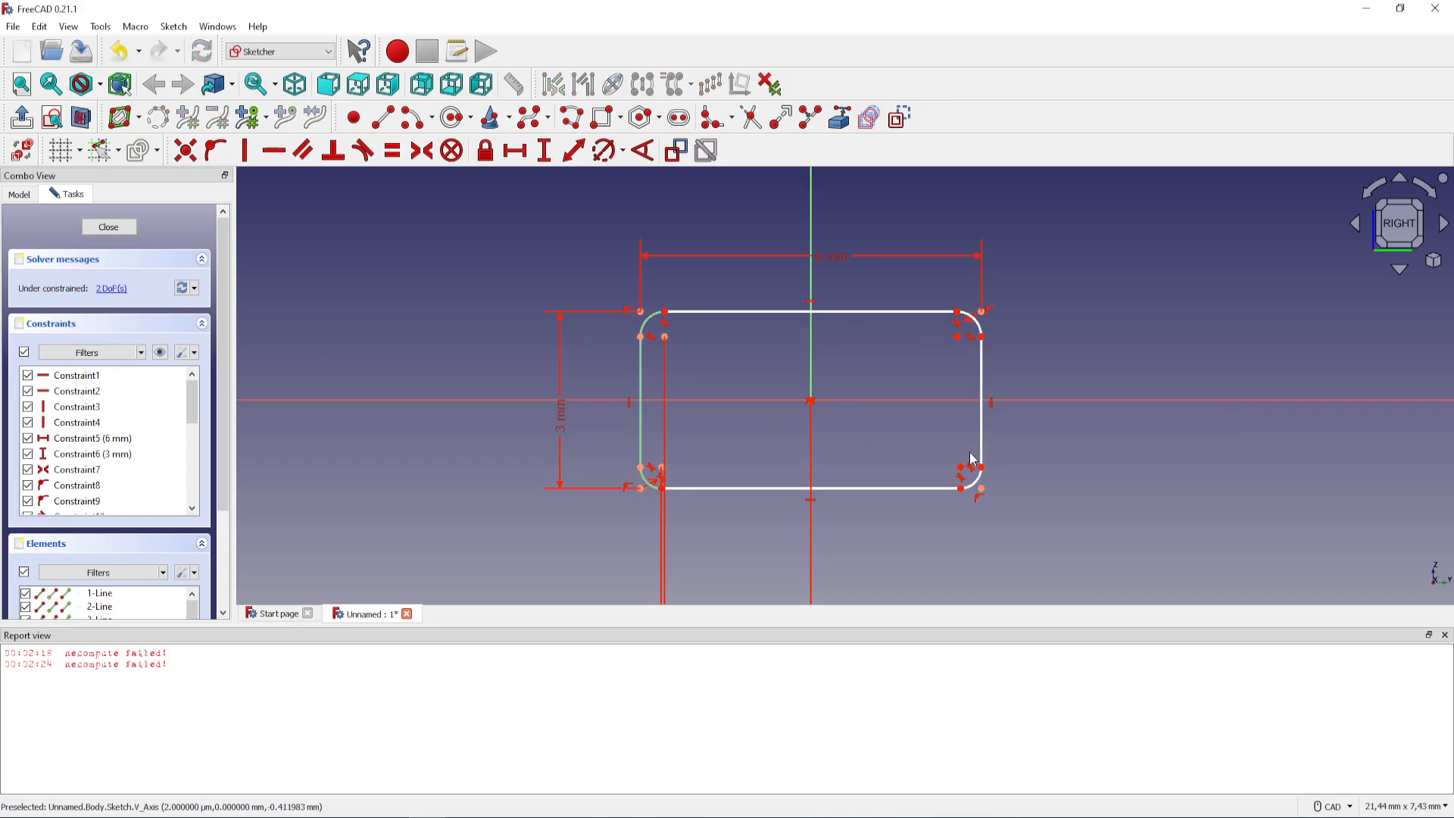
Lock the lower-right fillet's centre point and delete the redundant constraint this creates
{"action": "left_click", "coordinate": [961, 467]}
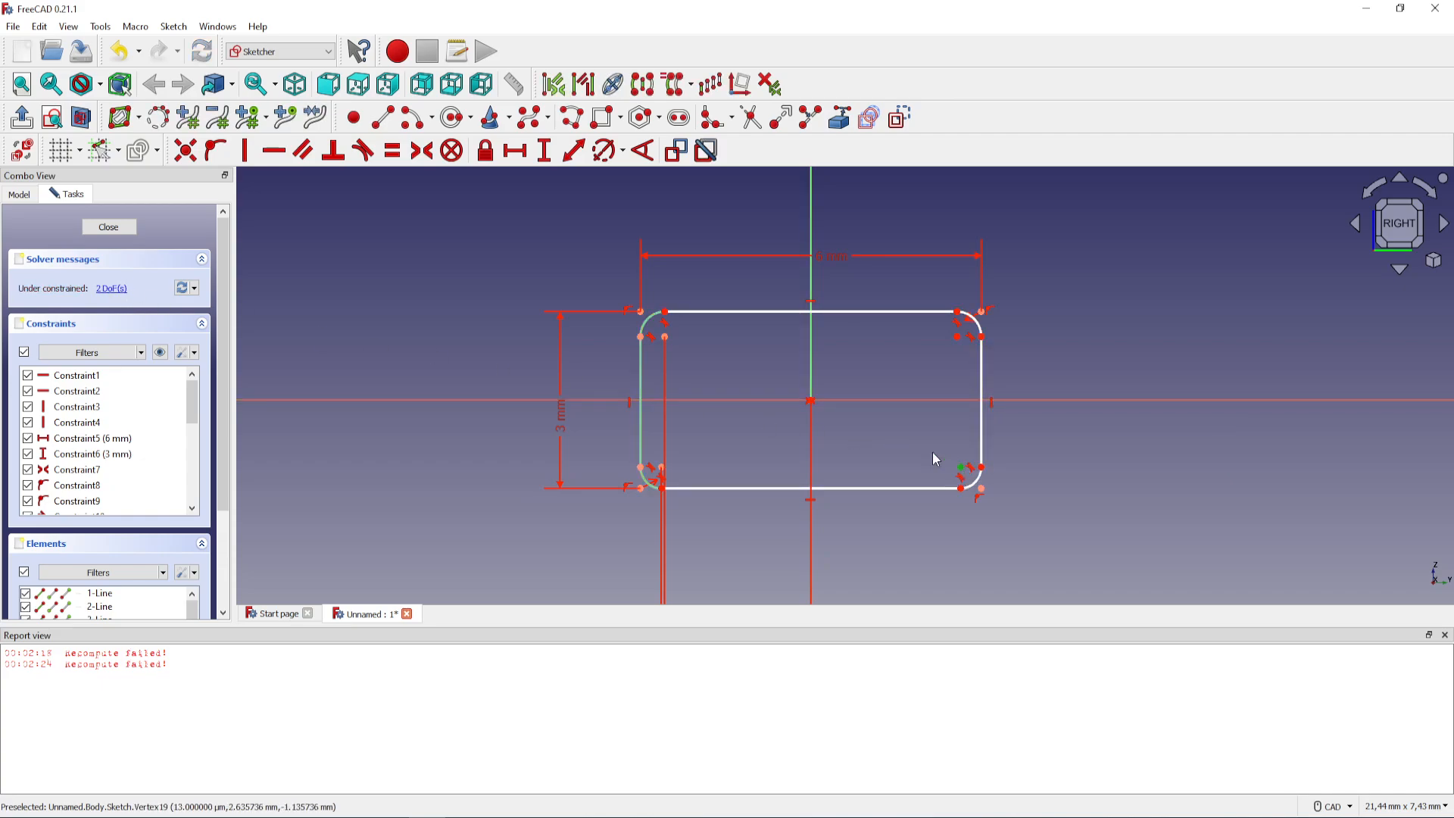
{"action": "left_click", "coordinate": [486, 150]}
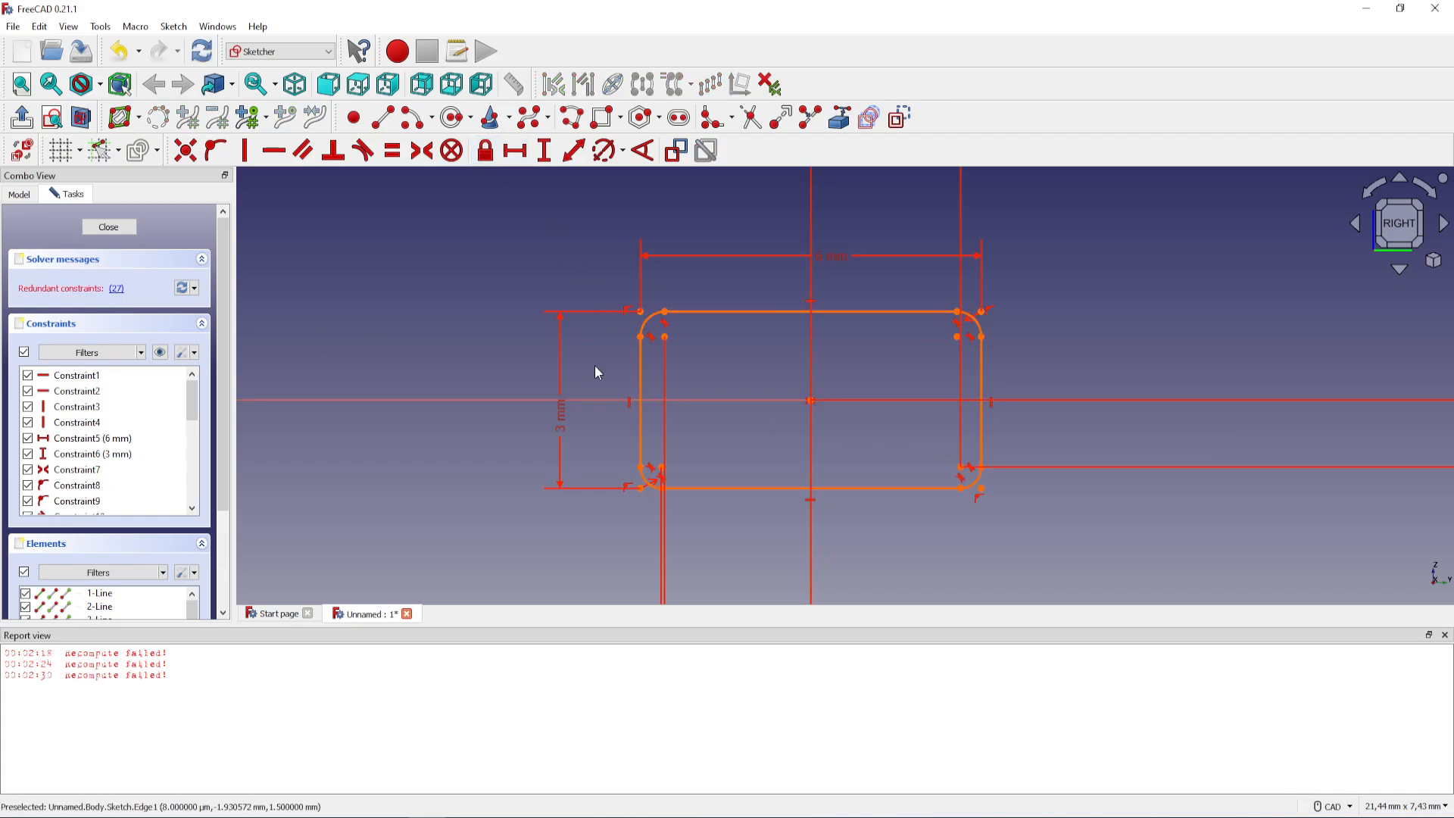
{"action": "left_click", "coordinate": [117, 288]}
{"action": "key", "text": "Delete"}
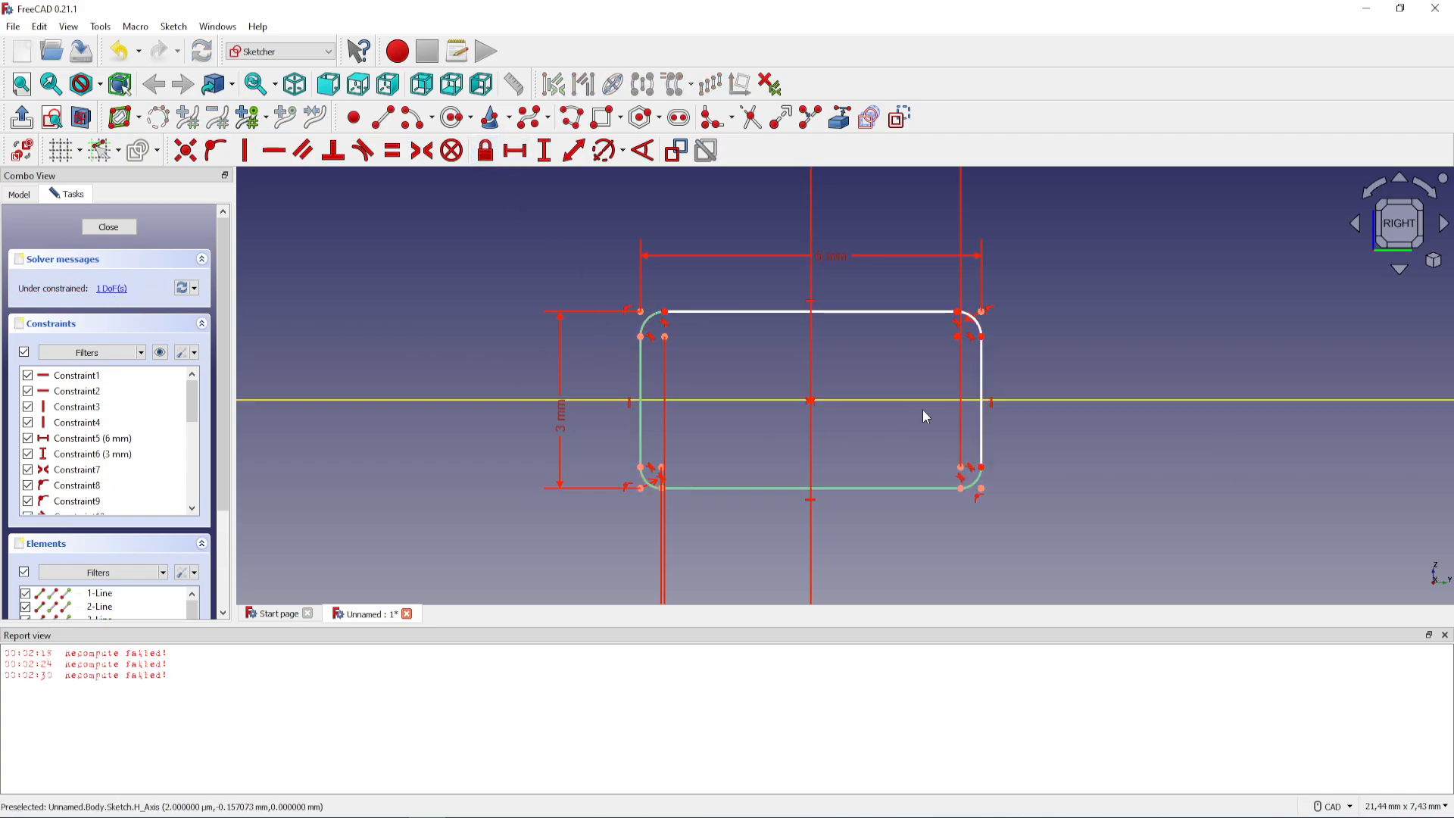
Lock the upper-right fillet's centre point and delete the redundant constraint this creates
{"action": "left_click", "coordinate": [957, 336]}
{"action": "left_click", "coordinate": [486, 150]}
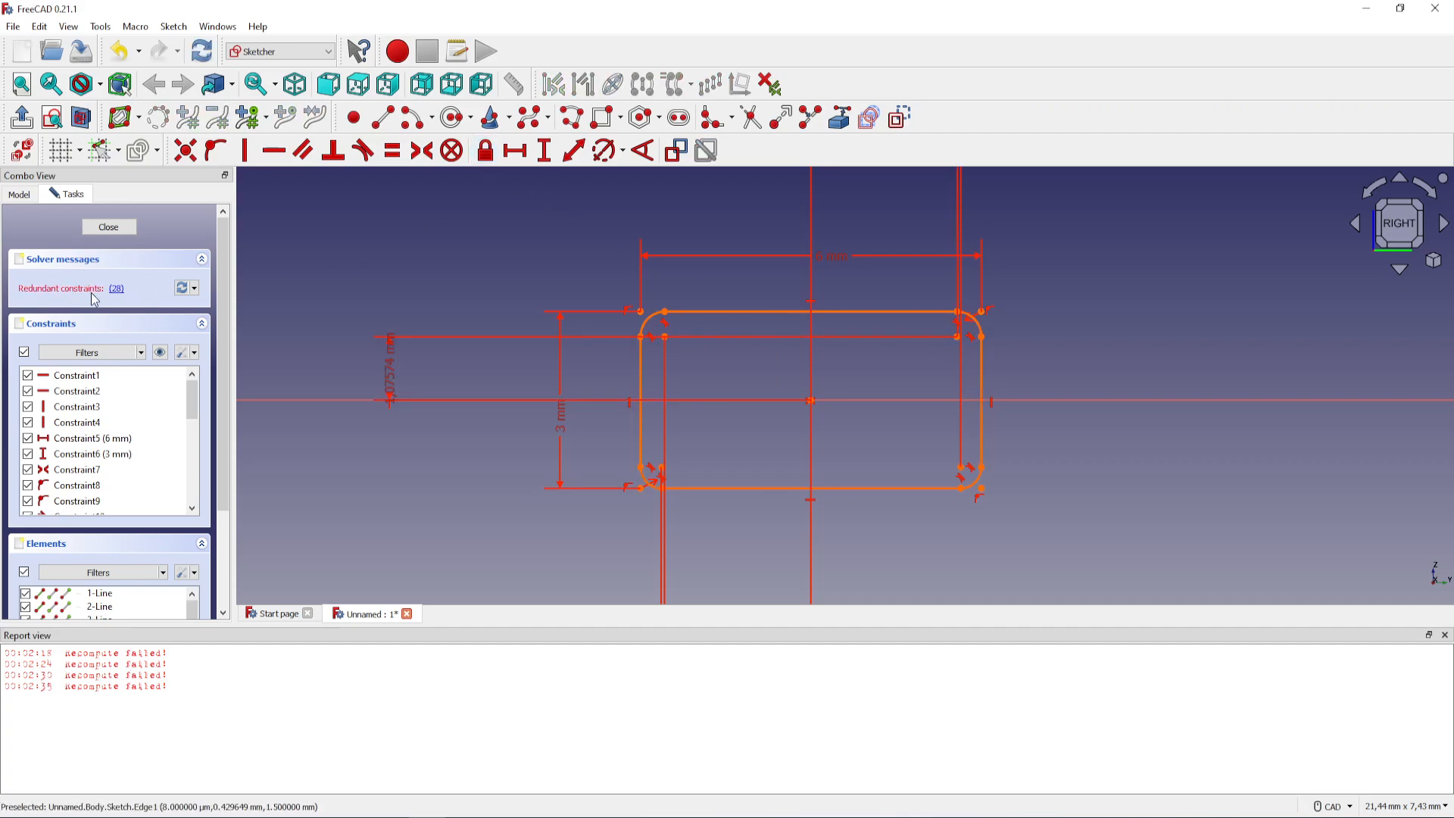
{"action": "left_click", "coordinate": [117, 289]}
{"action": "key", "text": "Delete"}
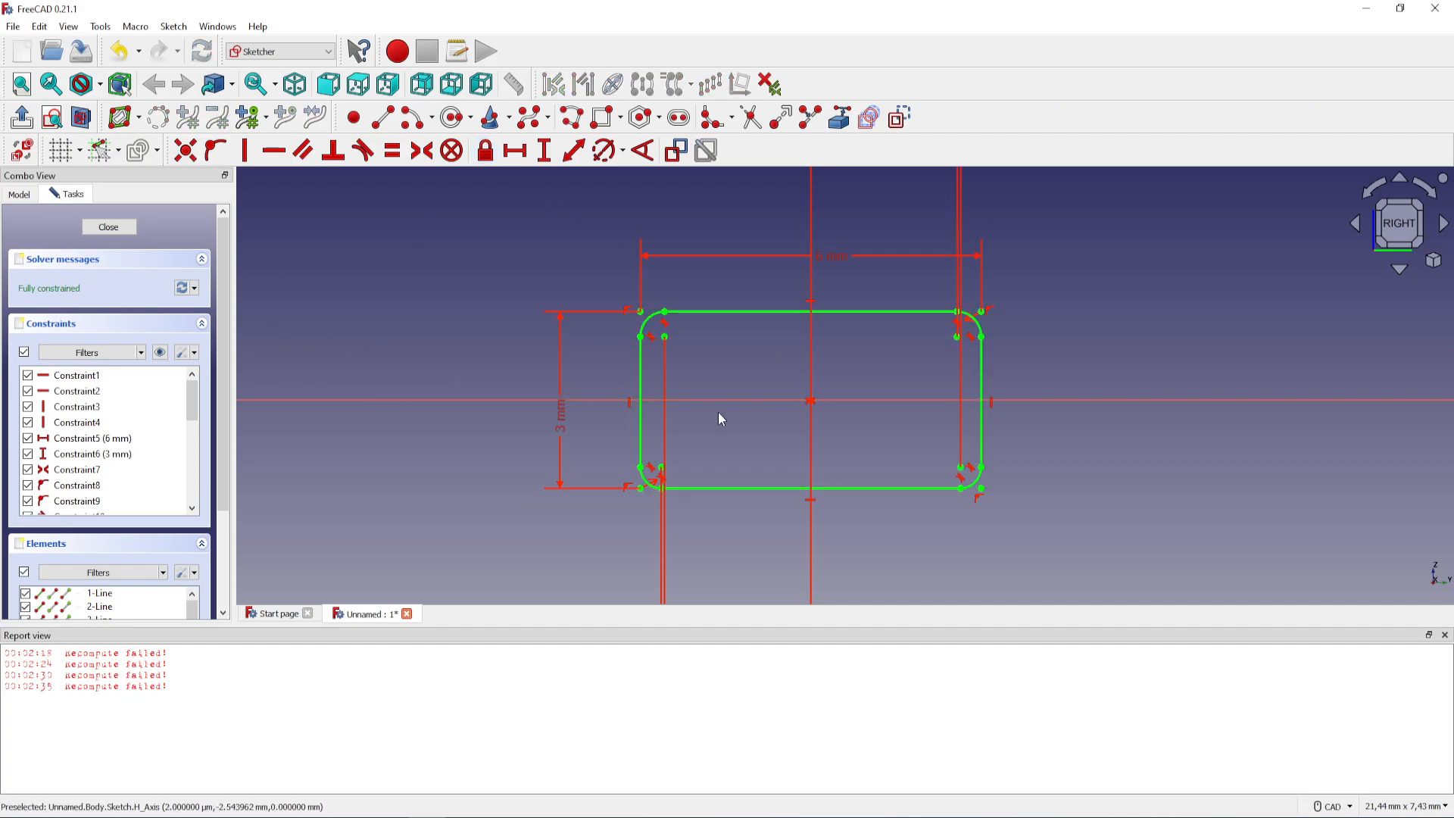
Close the report view and finish editing the 6 × 3 mm rounded-rectangle sketch
{"action": "left_click", "coordinate": [1445, 636]}
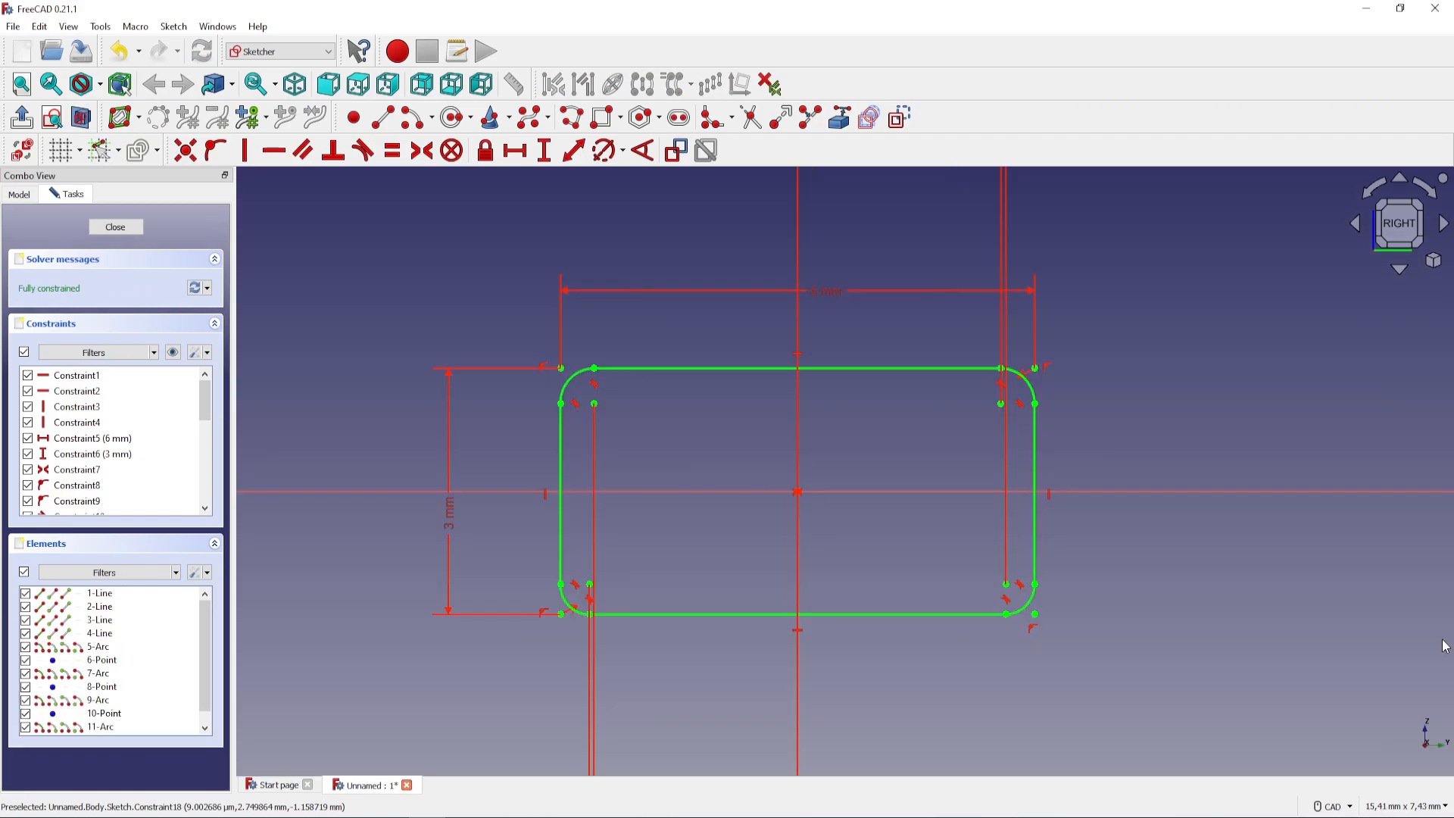
{"action": "scroll", "coordinate": [884, 483], "scroll_direction": "down", "scroll_amount": 3}
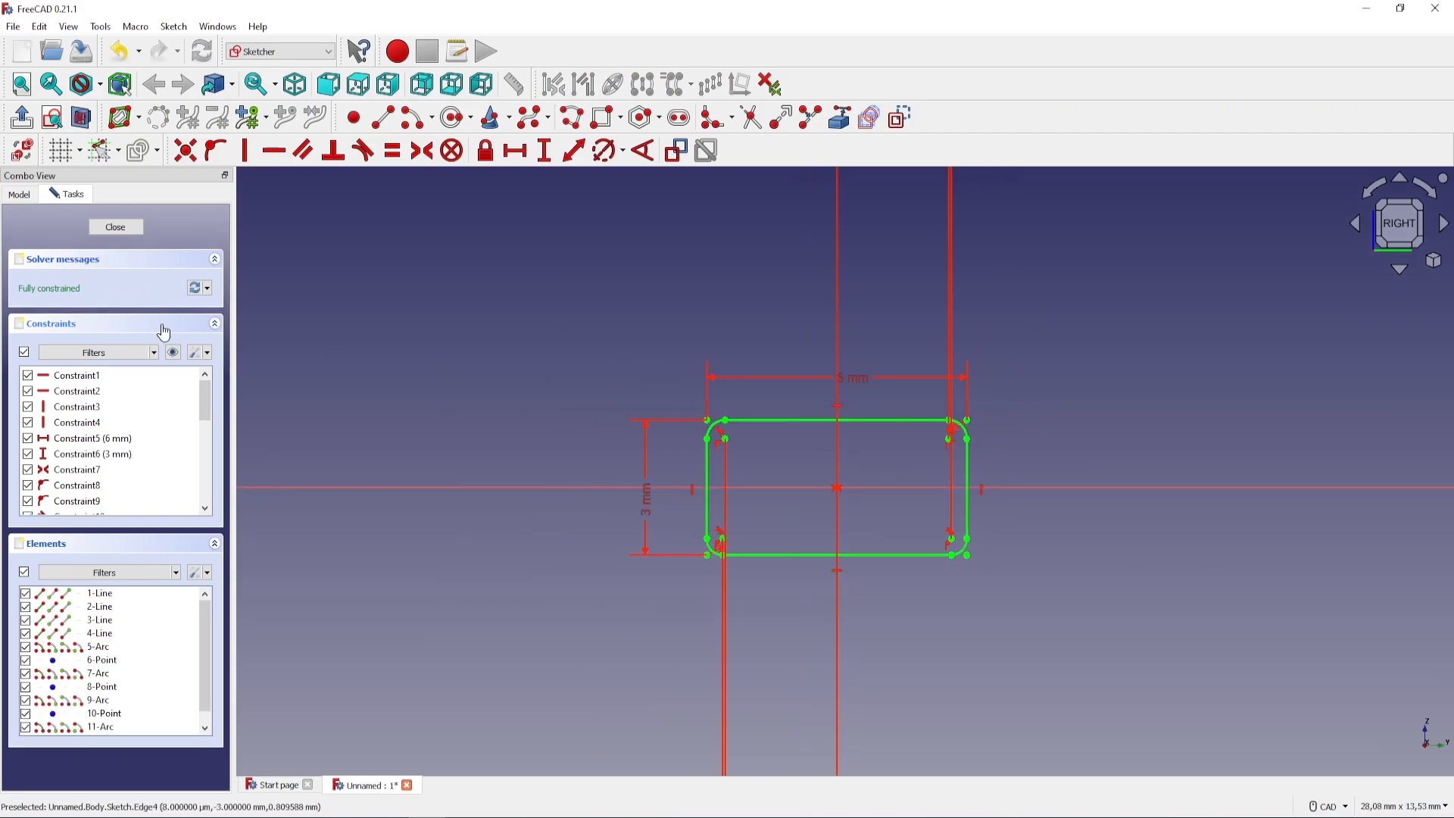
{"action": "left_click", "coordinate": [116, 227]}
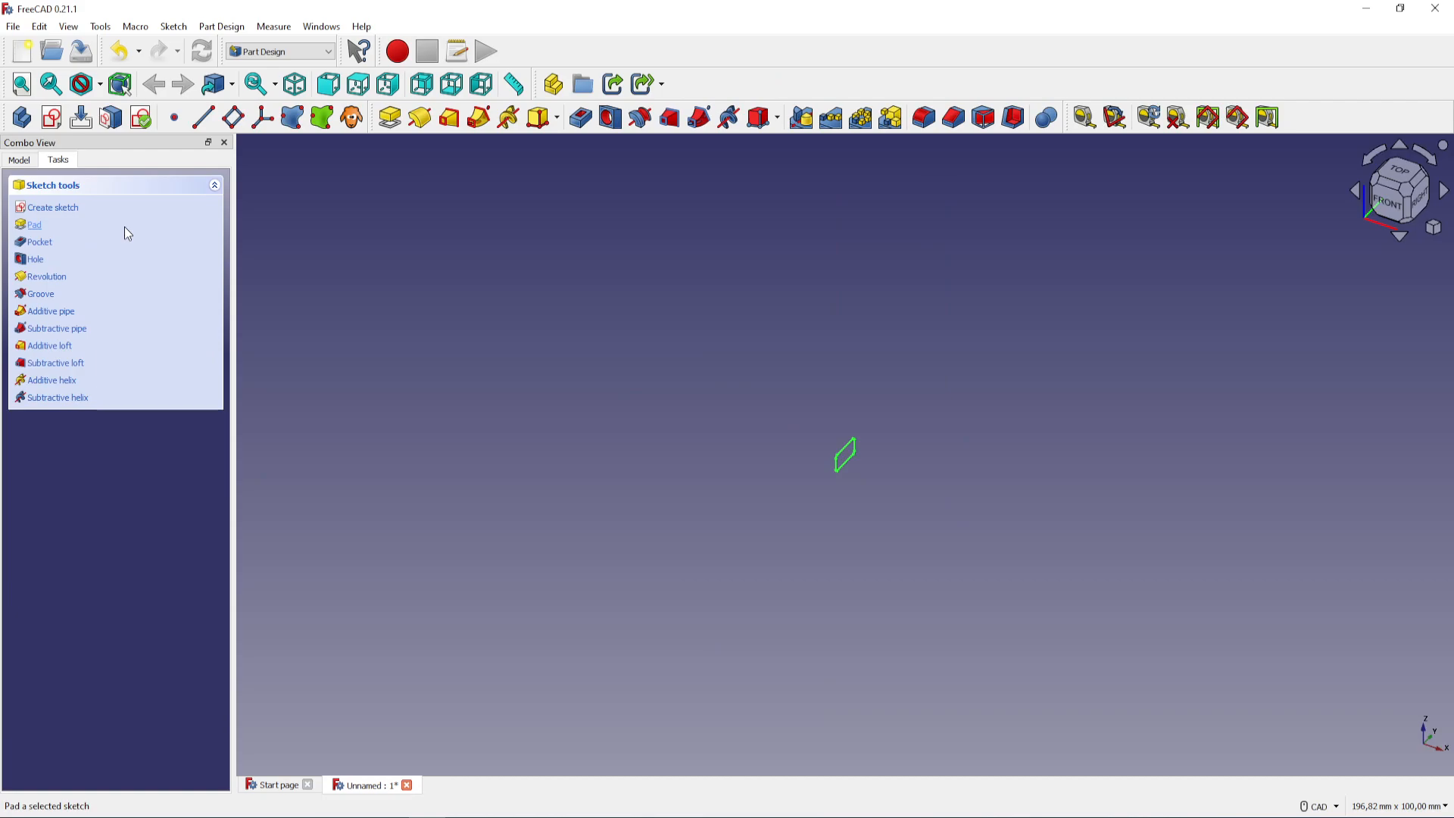
Switch to the right-side view and create a new sketch on the YZ base plane
{"action": "left_click", "coordinate": [1419, 203]}
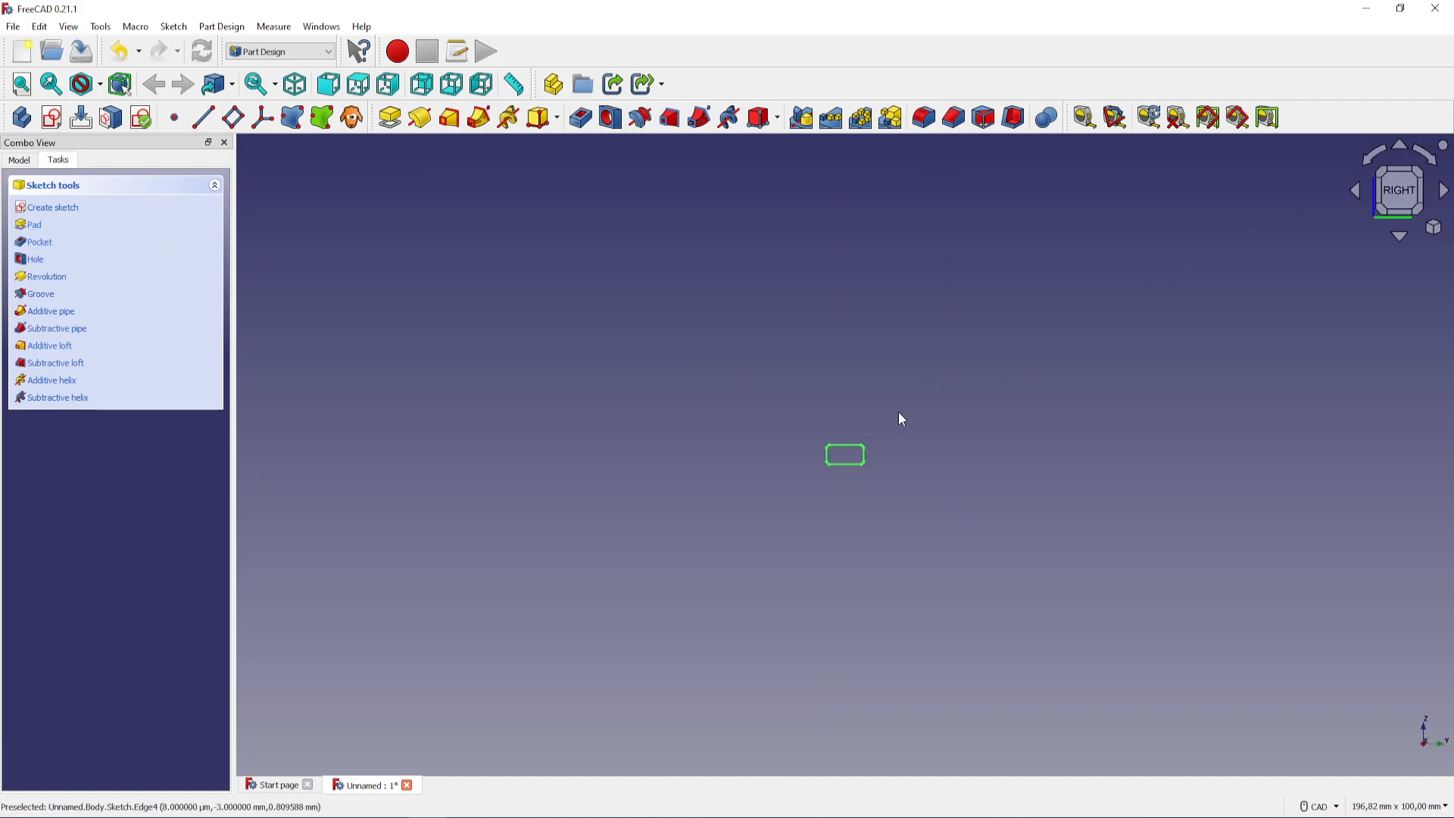
{"action": "left_click", "coordinate": [44, 209]}
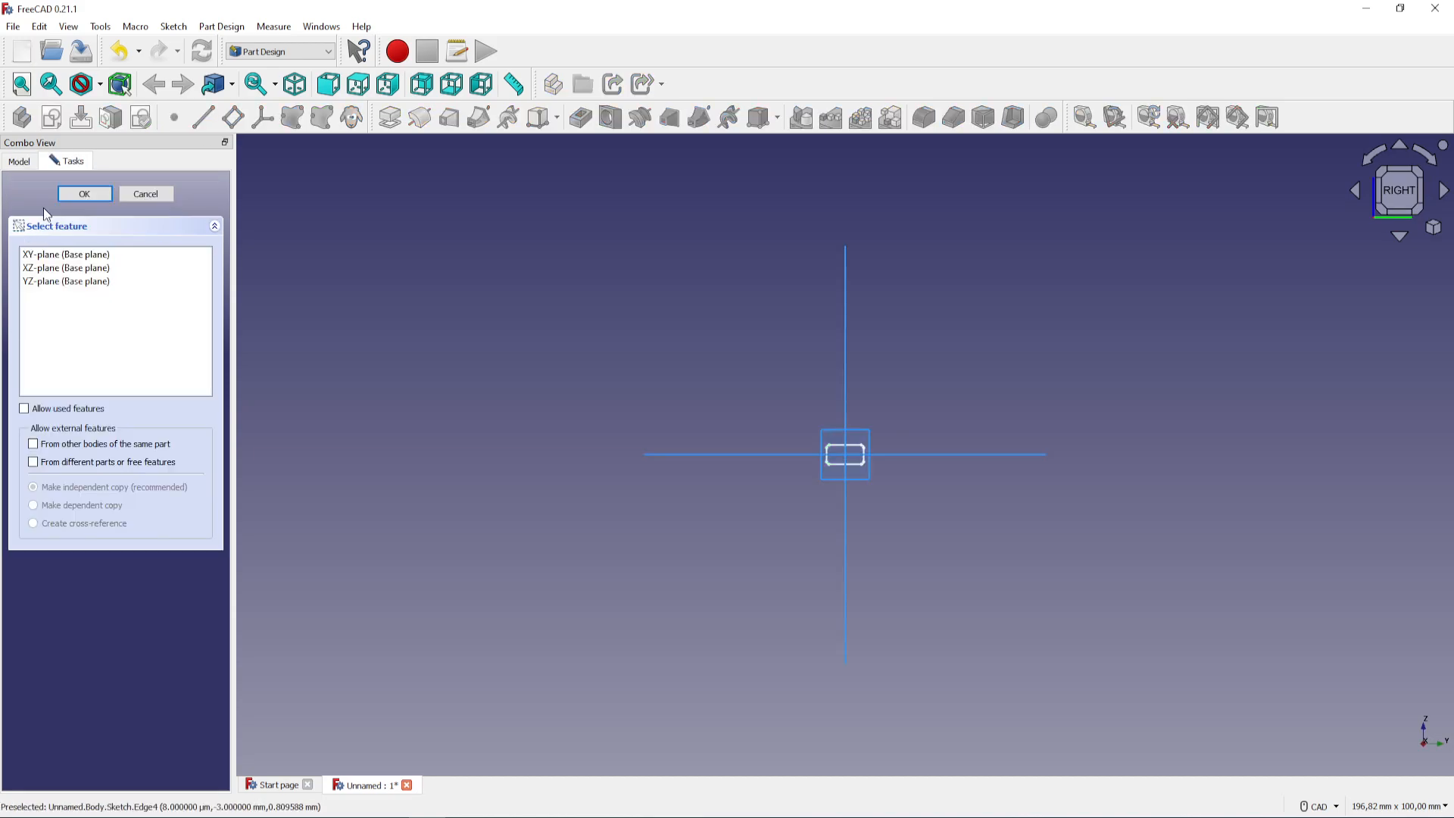
{"action": "left_click", "coordinate": [82, 285]}
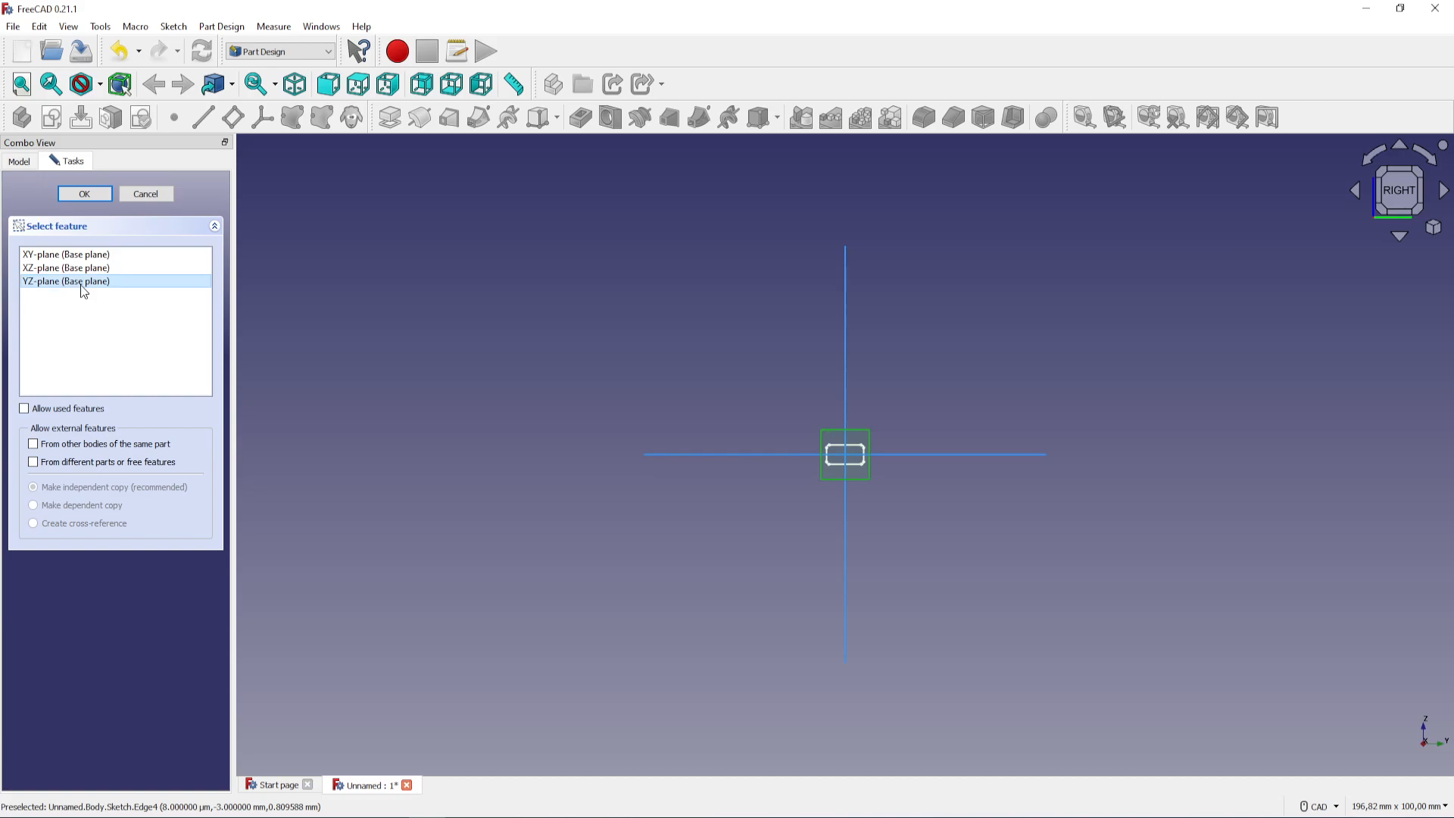
{"action": "left_click", "coordinate": [103, 196]}
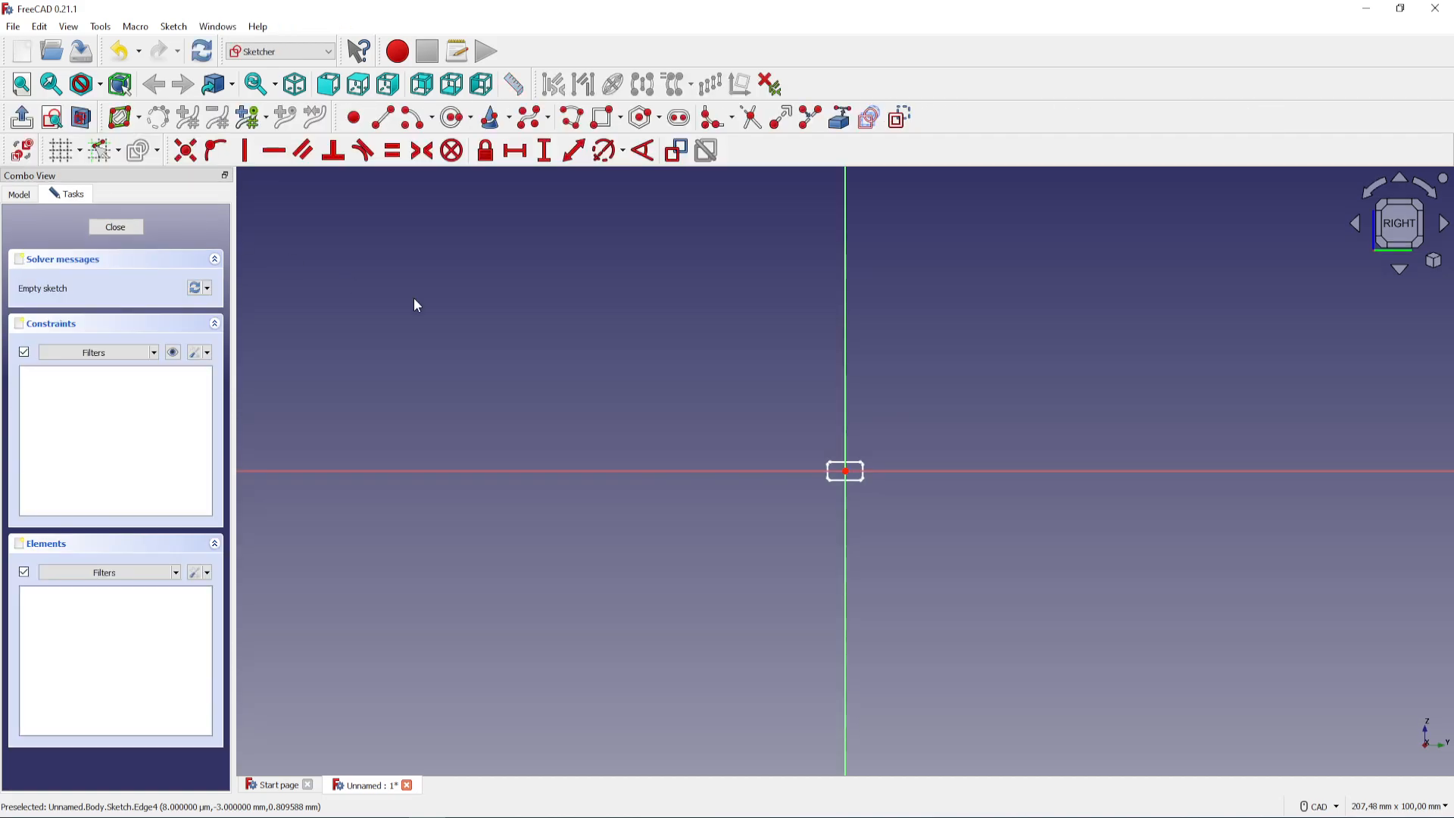
Draw a rectangle about 10.7 × 5.5 mm surrounding the existing rounded profile
{"action": "scroll", "coordinate": [815, 418], "scroll_direction": "up", "scroll_amount": 5}
{"action": "scroll", "coordinate": [825, 522], "scroll_direction": "up", "scroll_amount": 2}
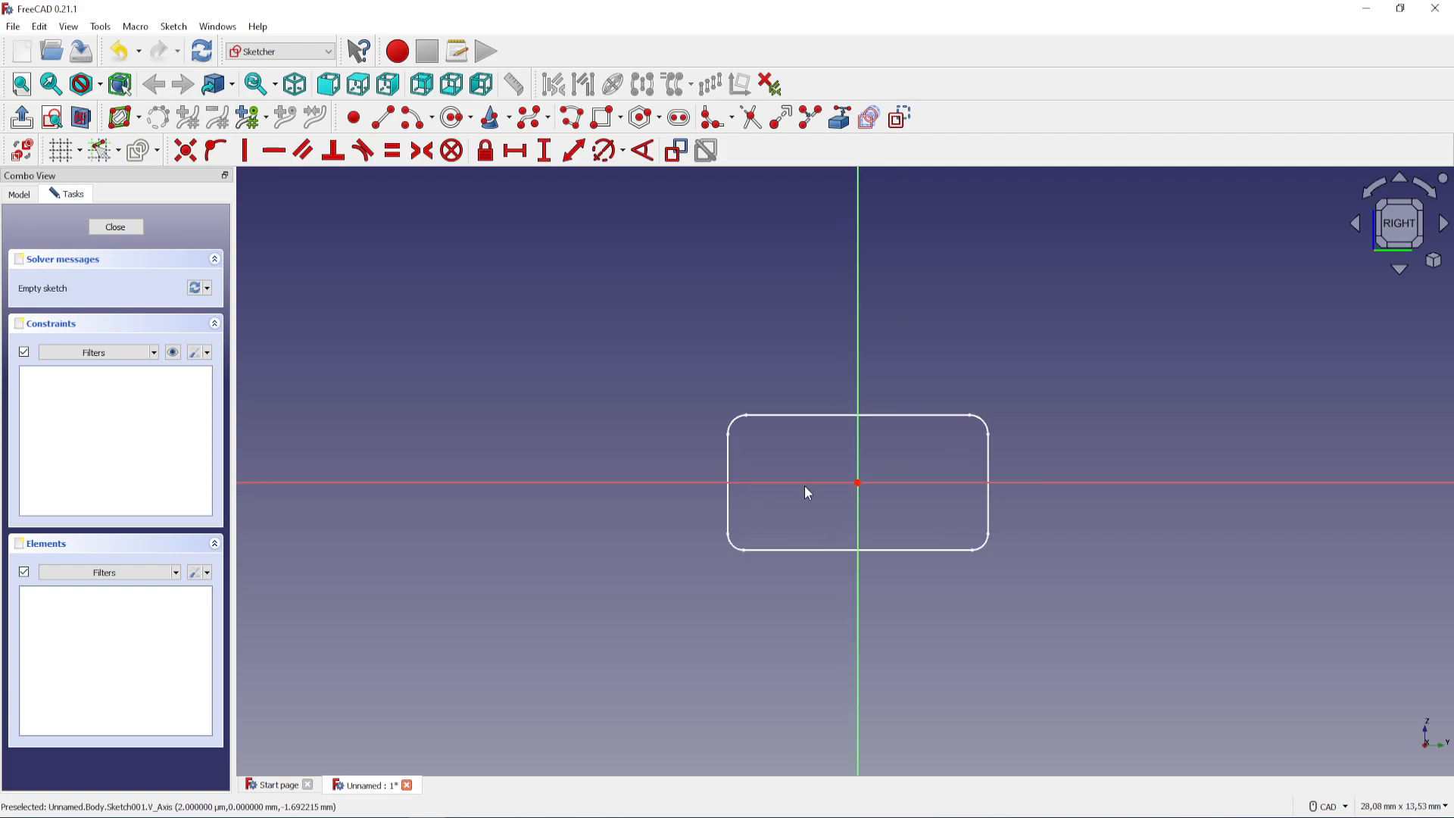
{"action": "left_click", "coordinate": [603, 117]}
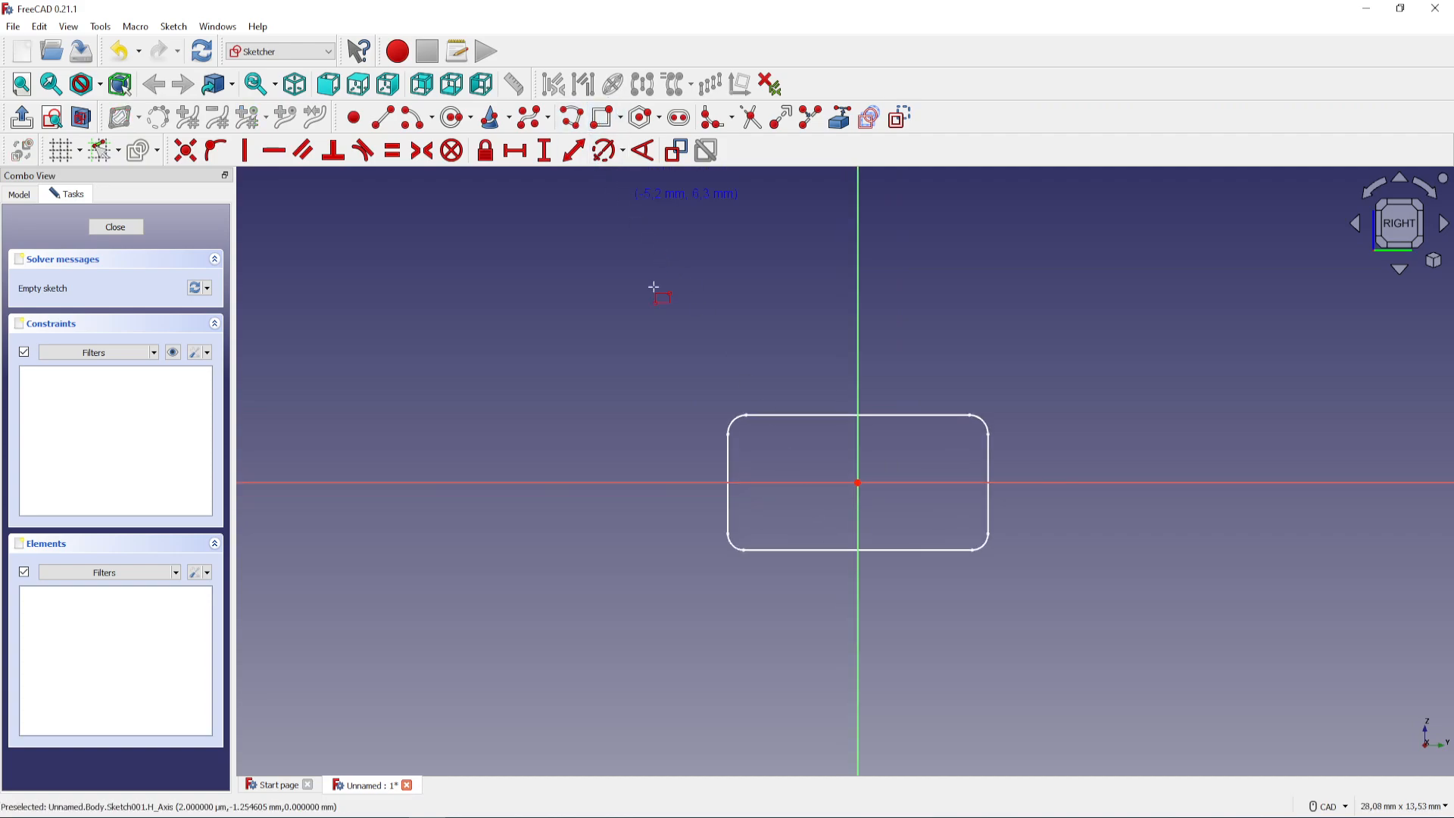
{"action": "left_click", "coordinate": [626, 364]}
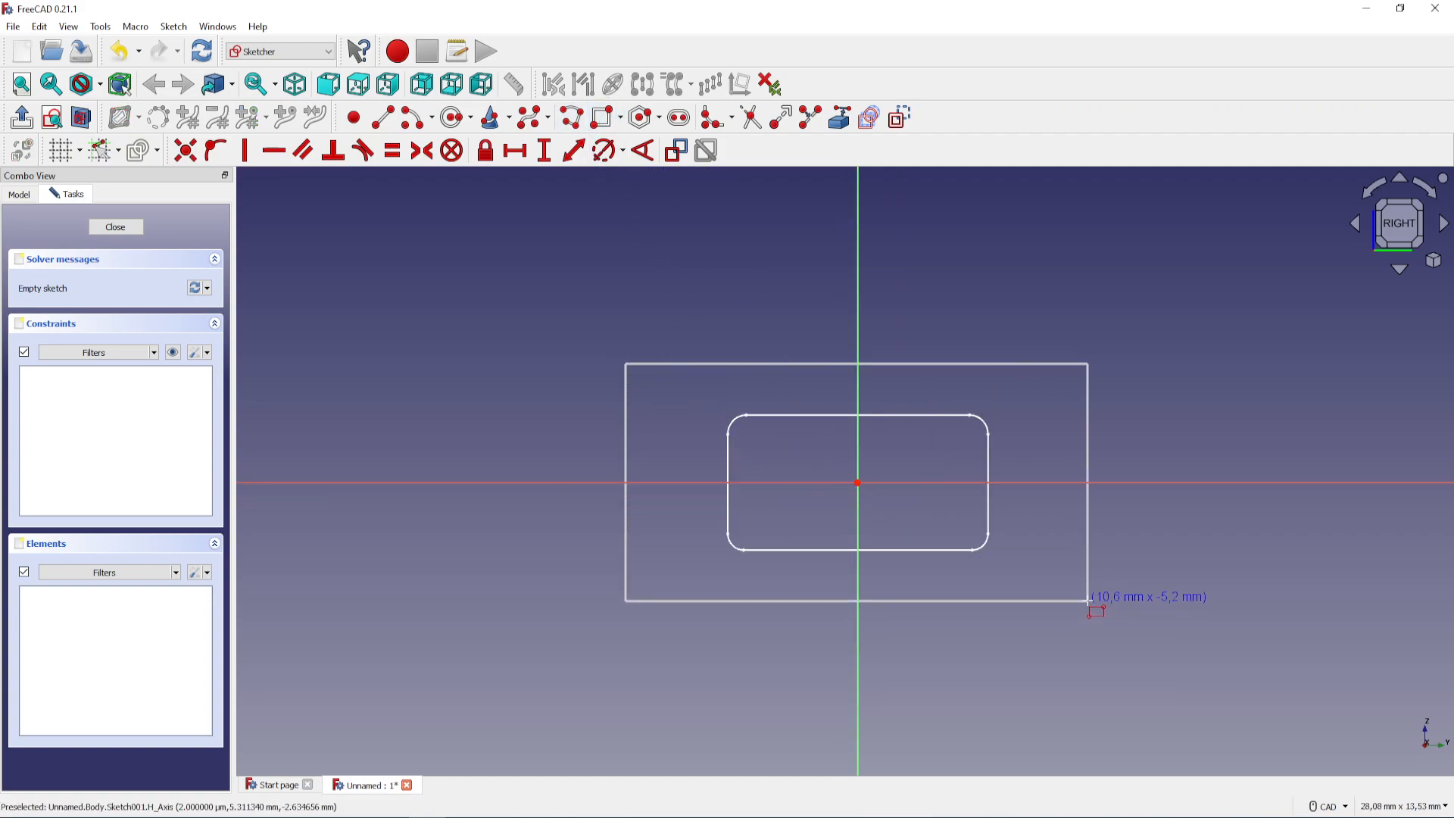
{"action": "left_click", "coordinate": [1091, 608]}
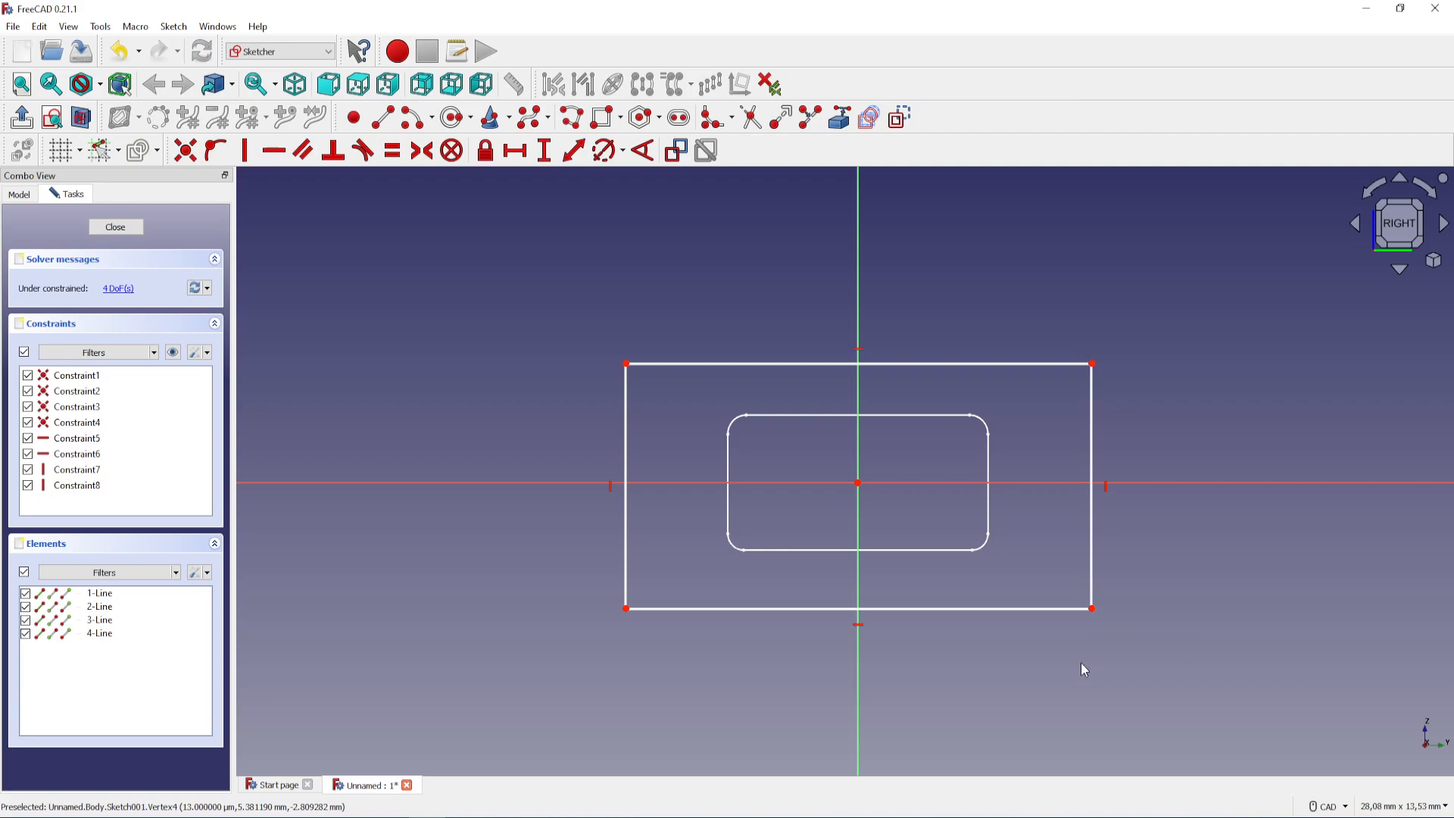
Constrain the outer rectangle's lower-left and upper-right corners symmetric about the origin
{"action": "left_click", "coordinate": [627, 609]}
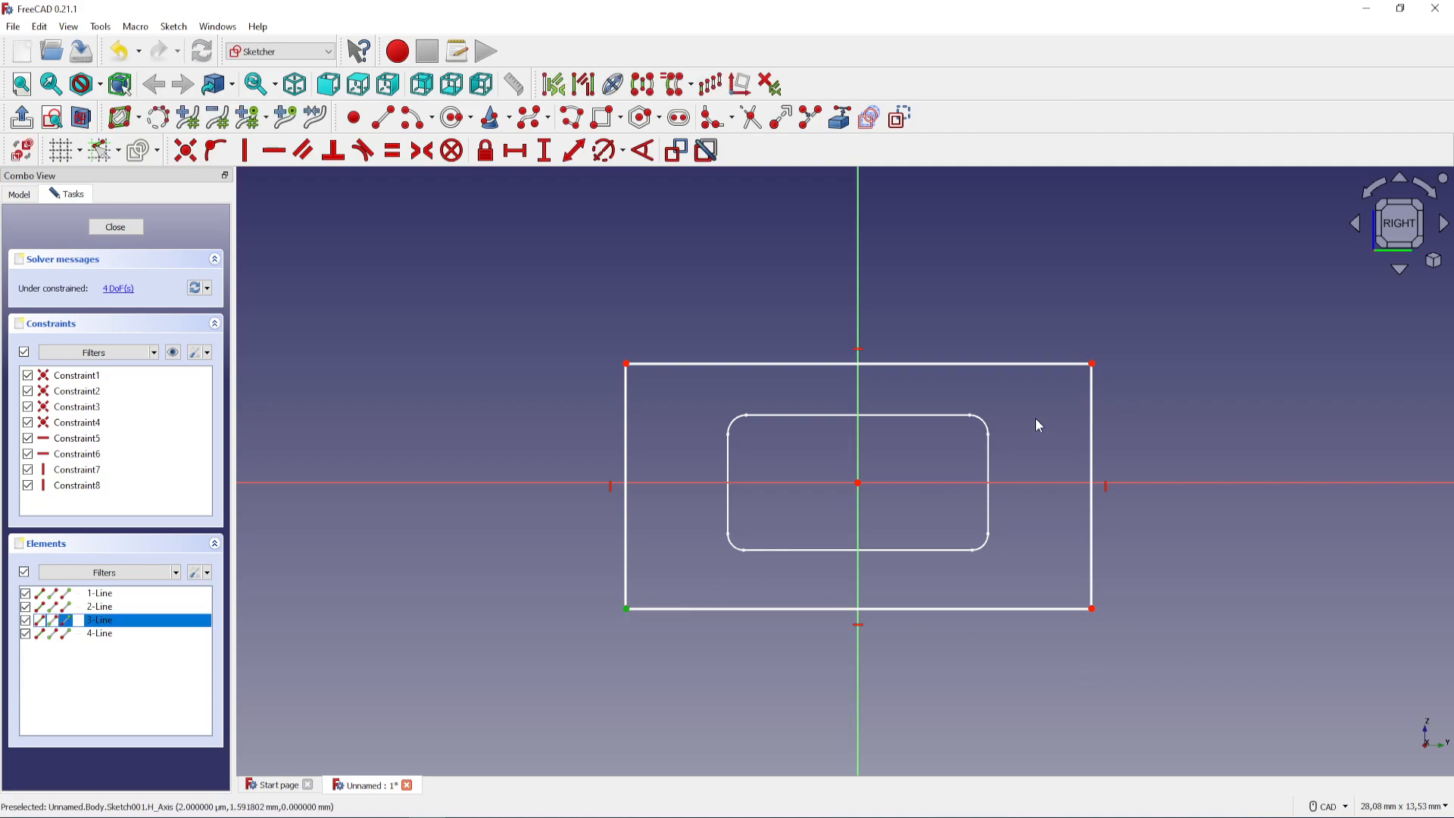
{"action": "left_click", "coordinate": [1091, 365]}
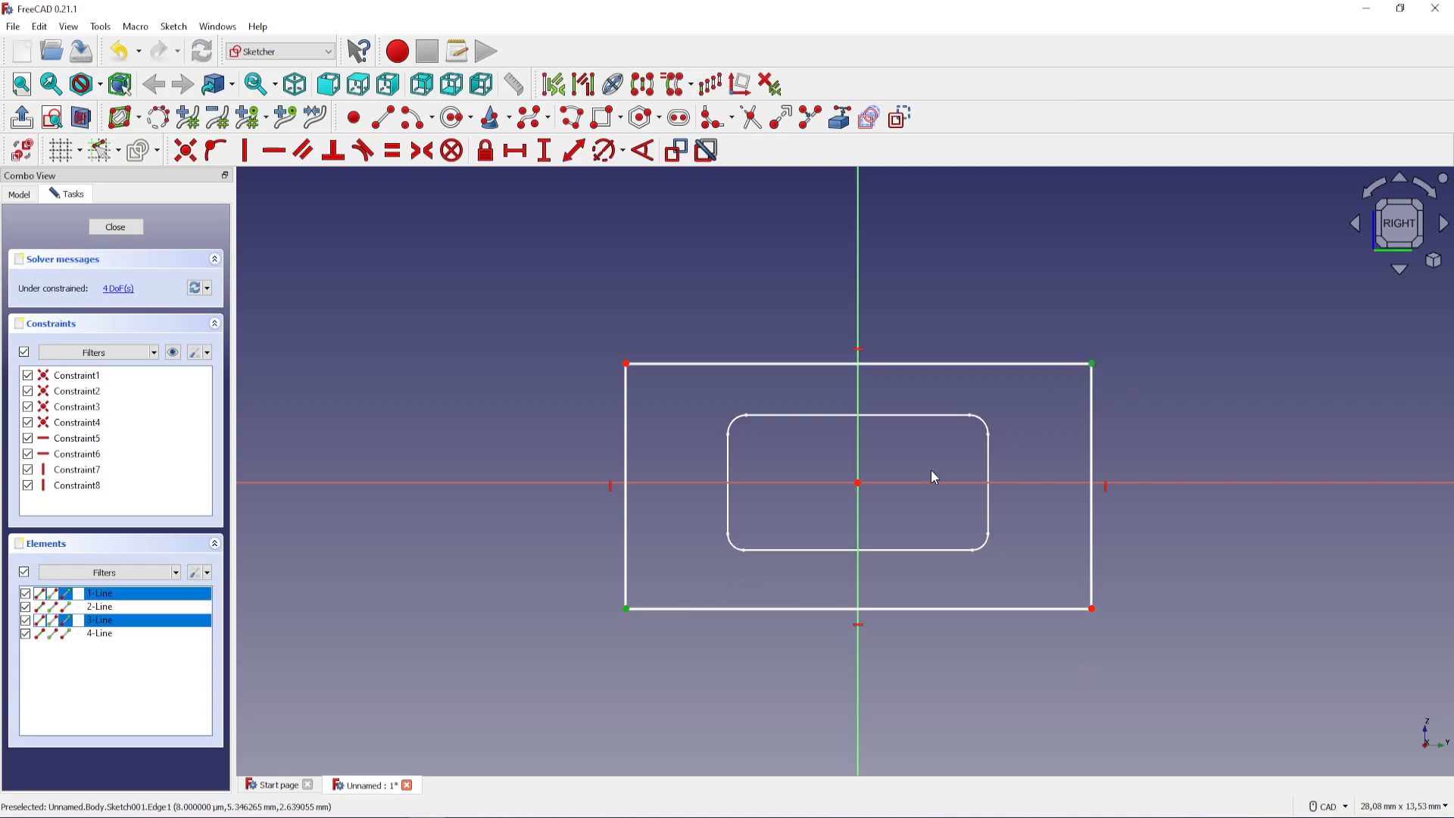
{"action": "left_click", "coordinate": [859, 485]}
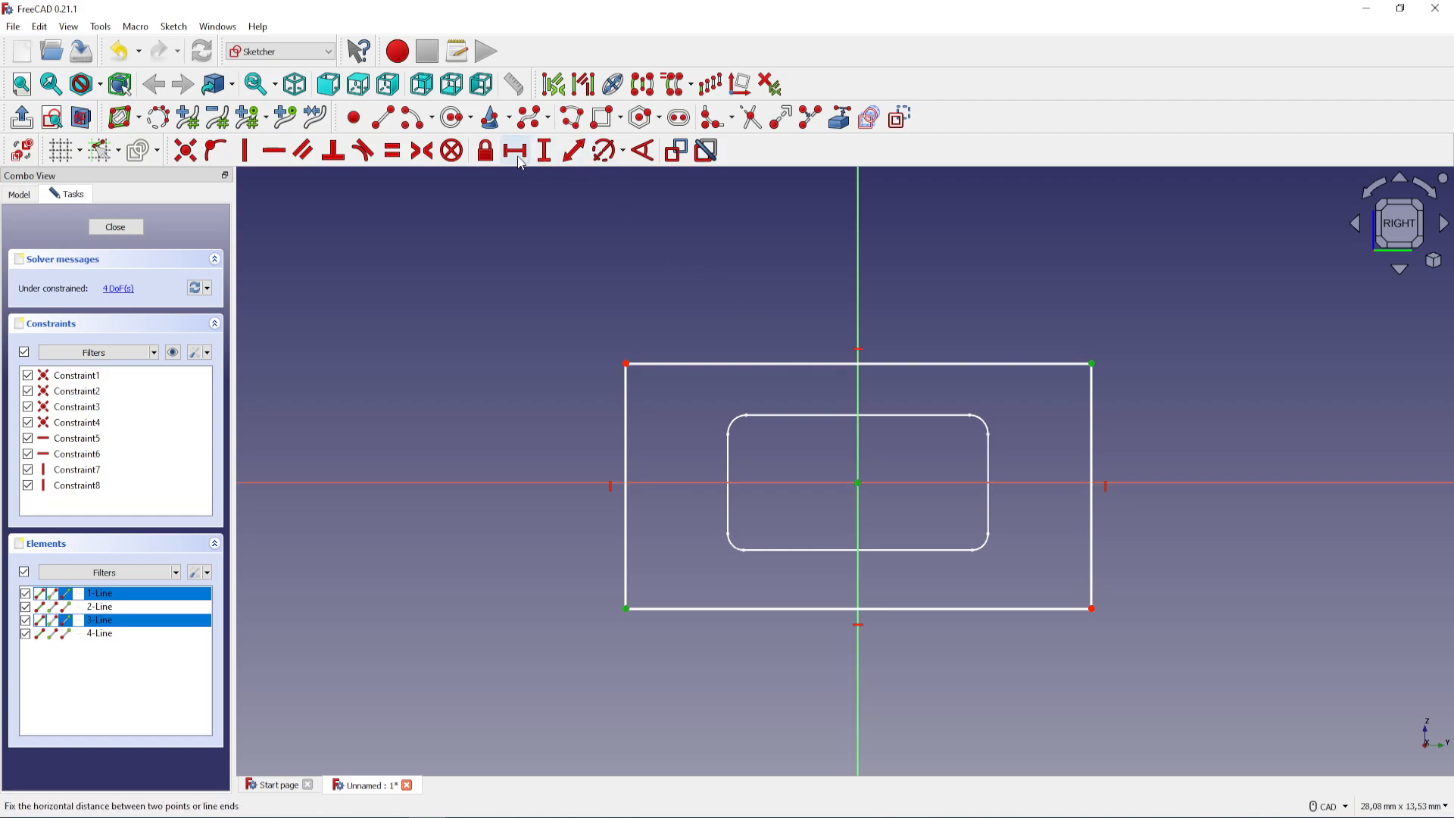
{"action": "left_click", "coordinate": [421, 151]}
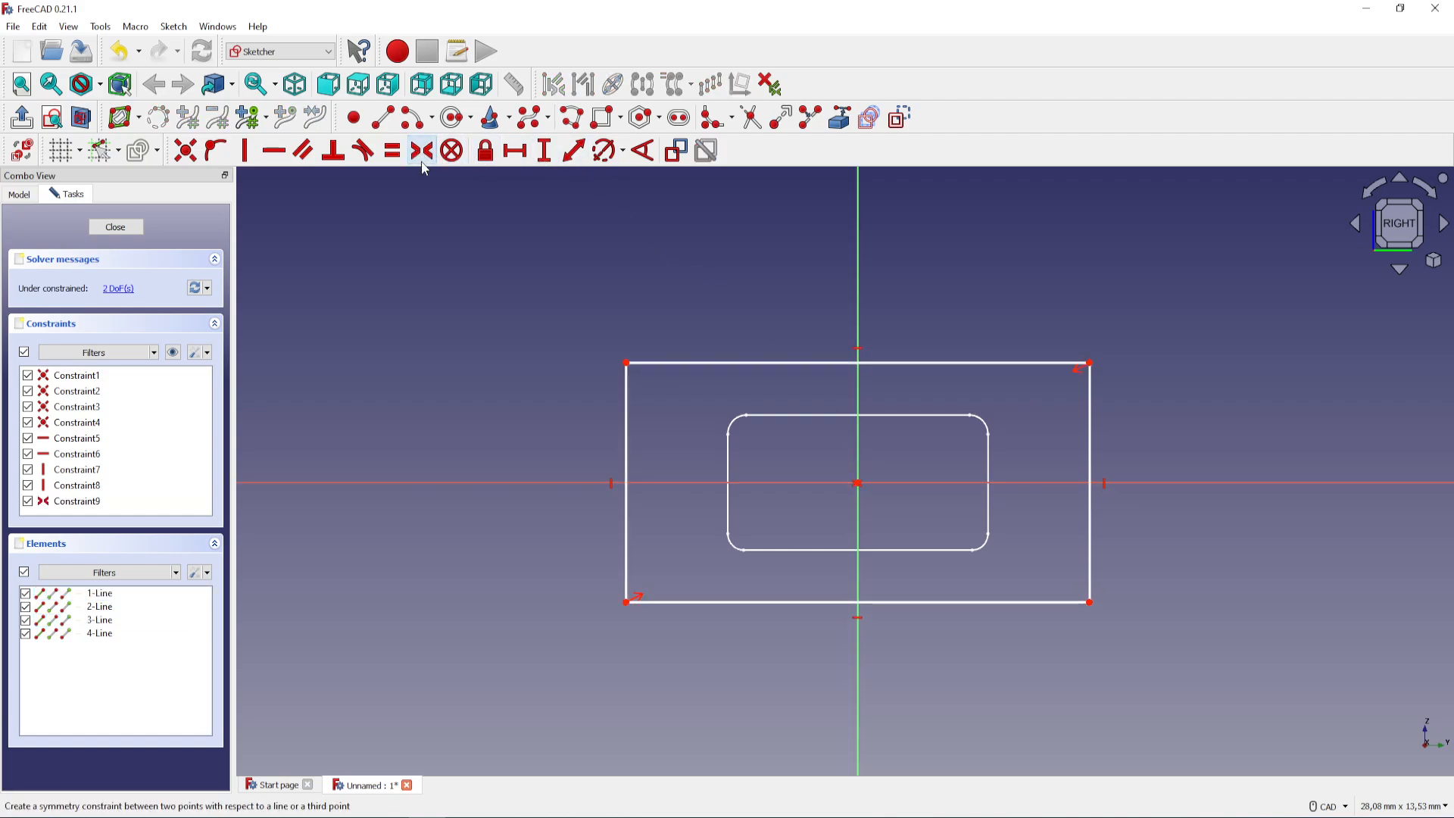
Constrain the outer rectangle to a horizontal length of 9 mm and a vertical height of 6 mm
{"action": "left_click", "coordinate": [515, 151]}
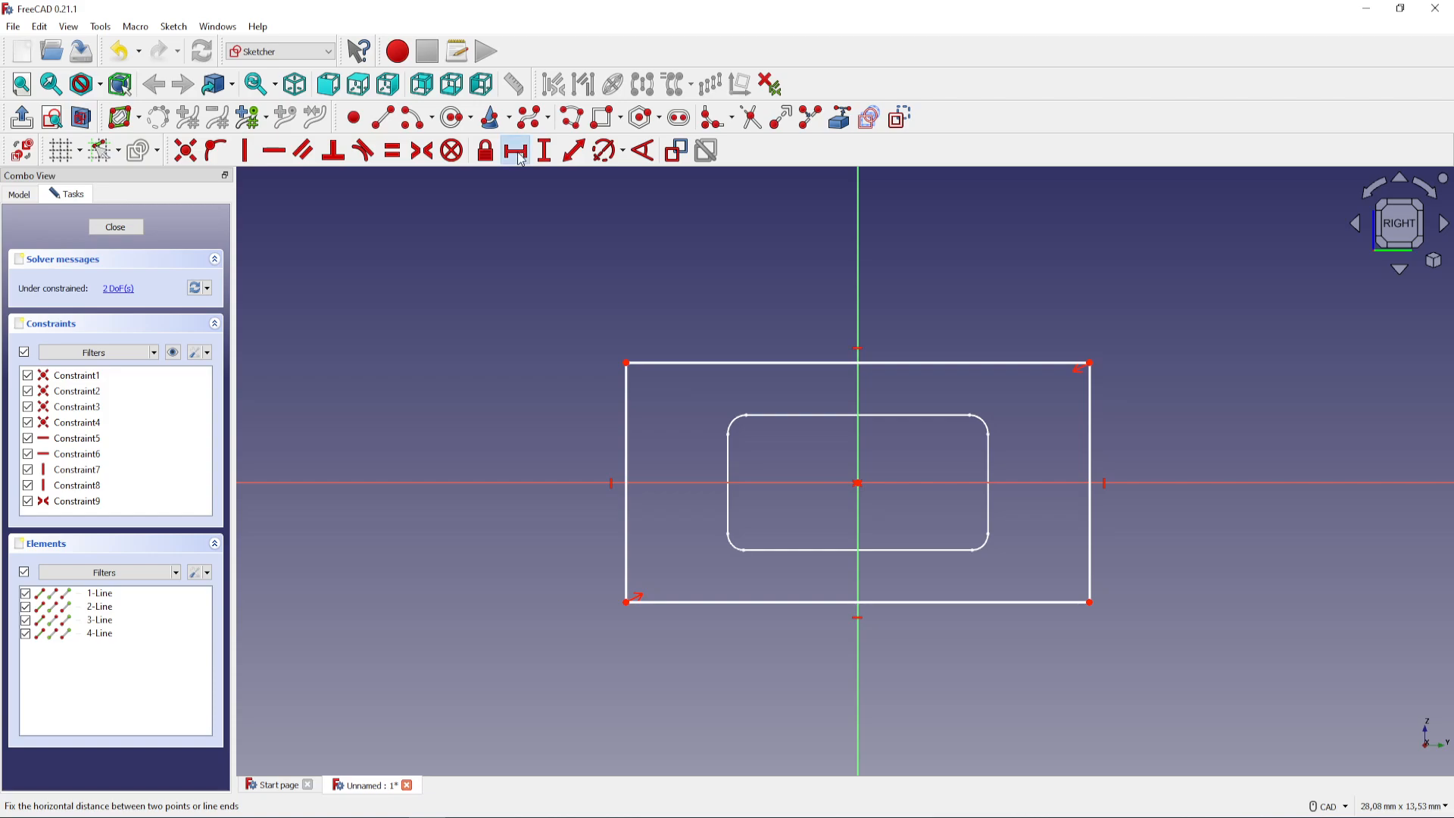
{"action": "left_click", "coordinate": [740, 362]}
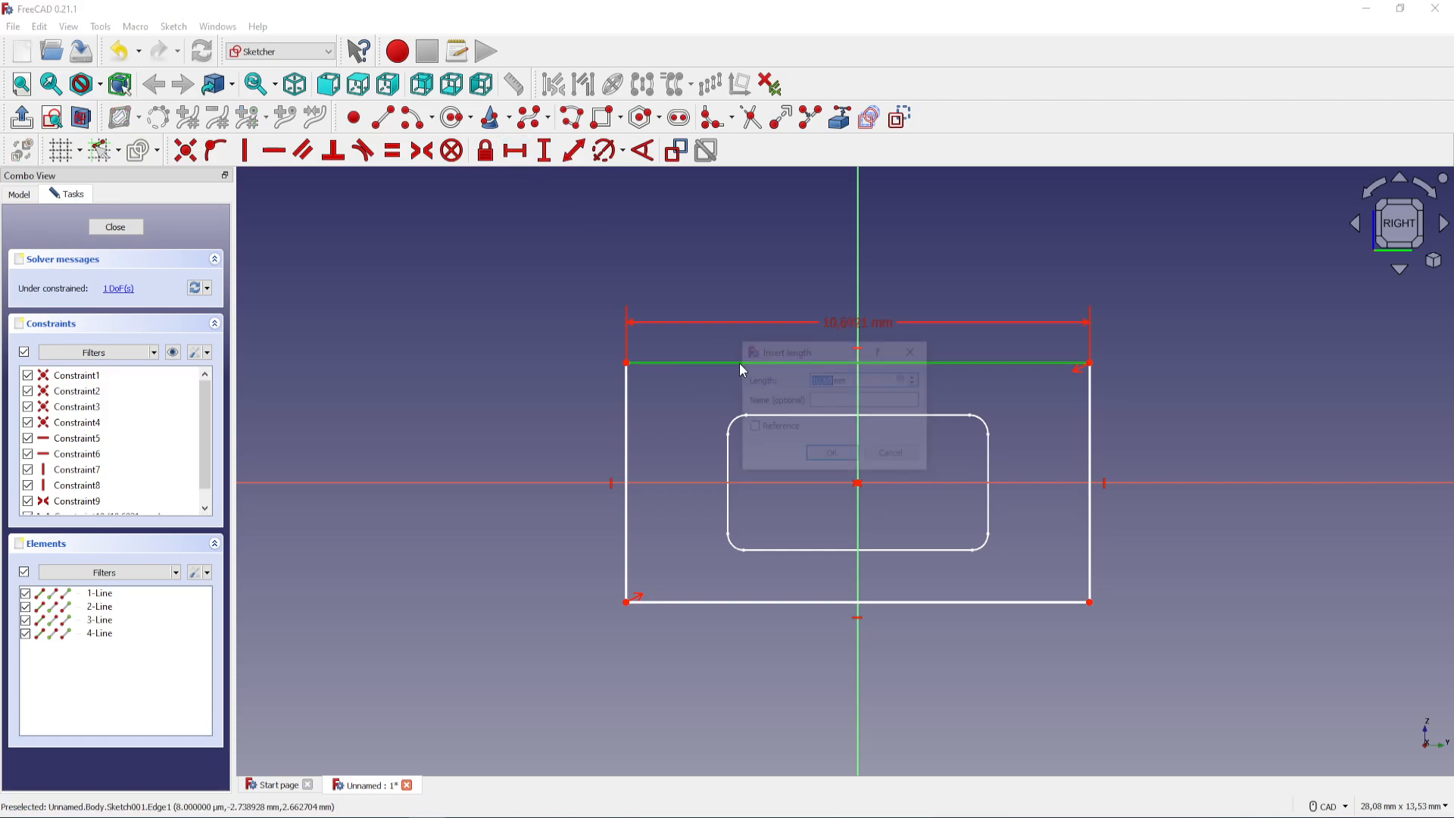
{"action": "type", "text": "9"}
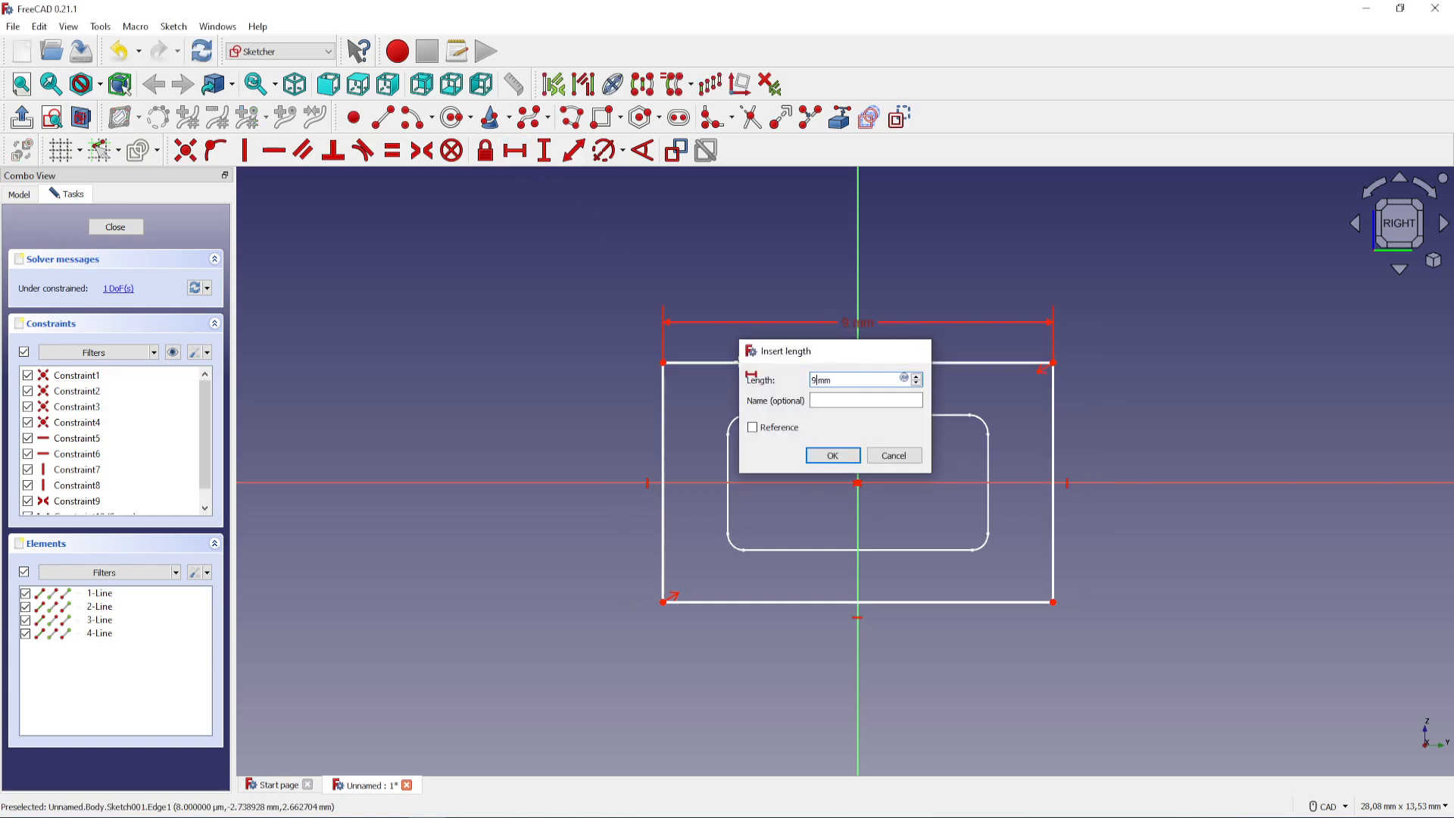
{"action": "key", "text": "Return"}
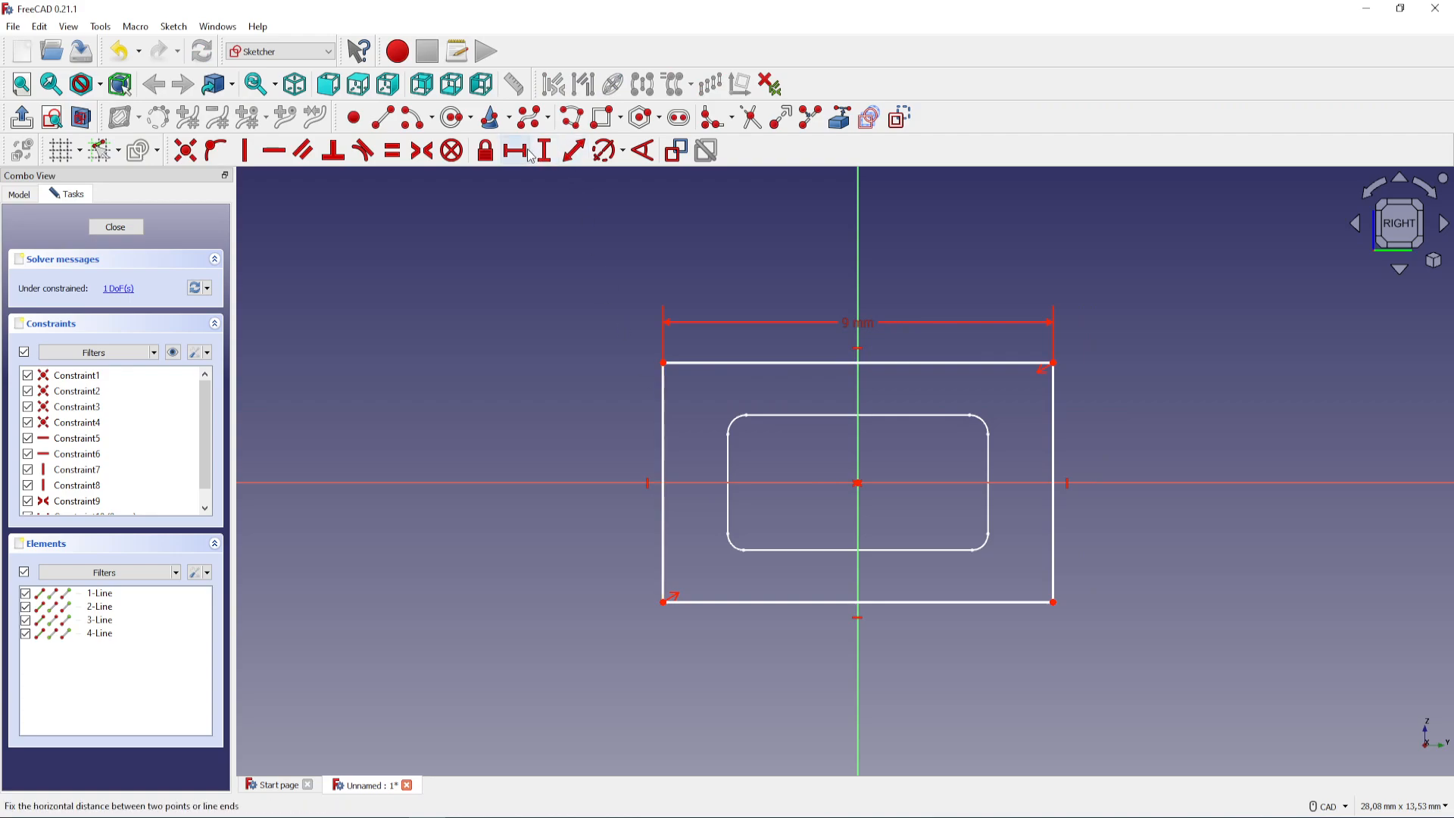
{"action": "left_click", "coordinate": [544, 151]}
{"action": "left_click", "coordinate": [661, 418]}
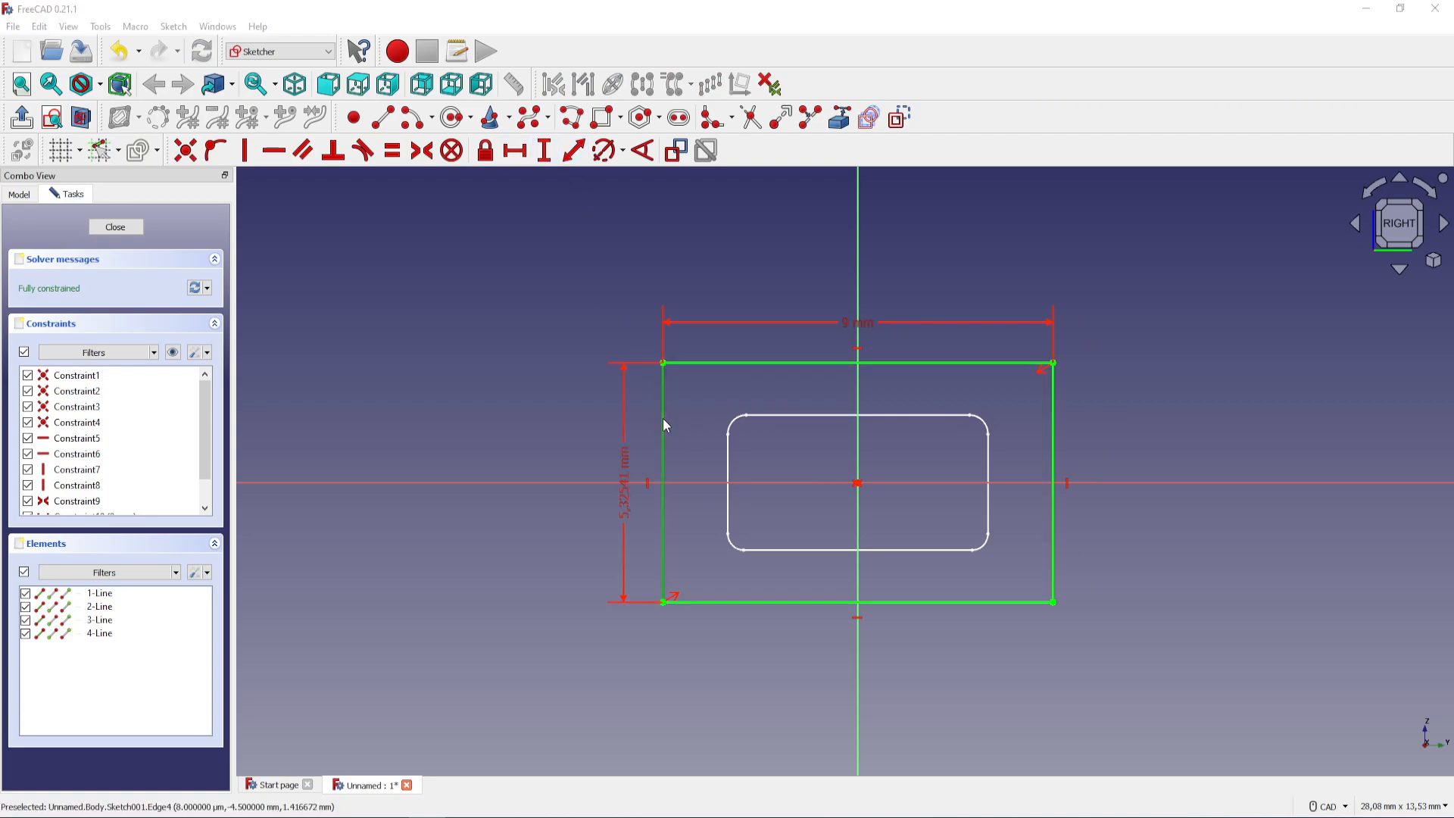
{"action": "type", "text": "6"}
{"action": "key", "text": "Return"}
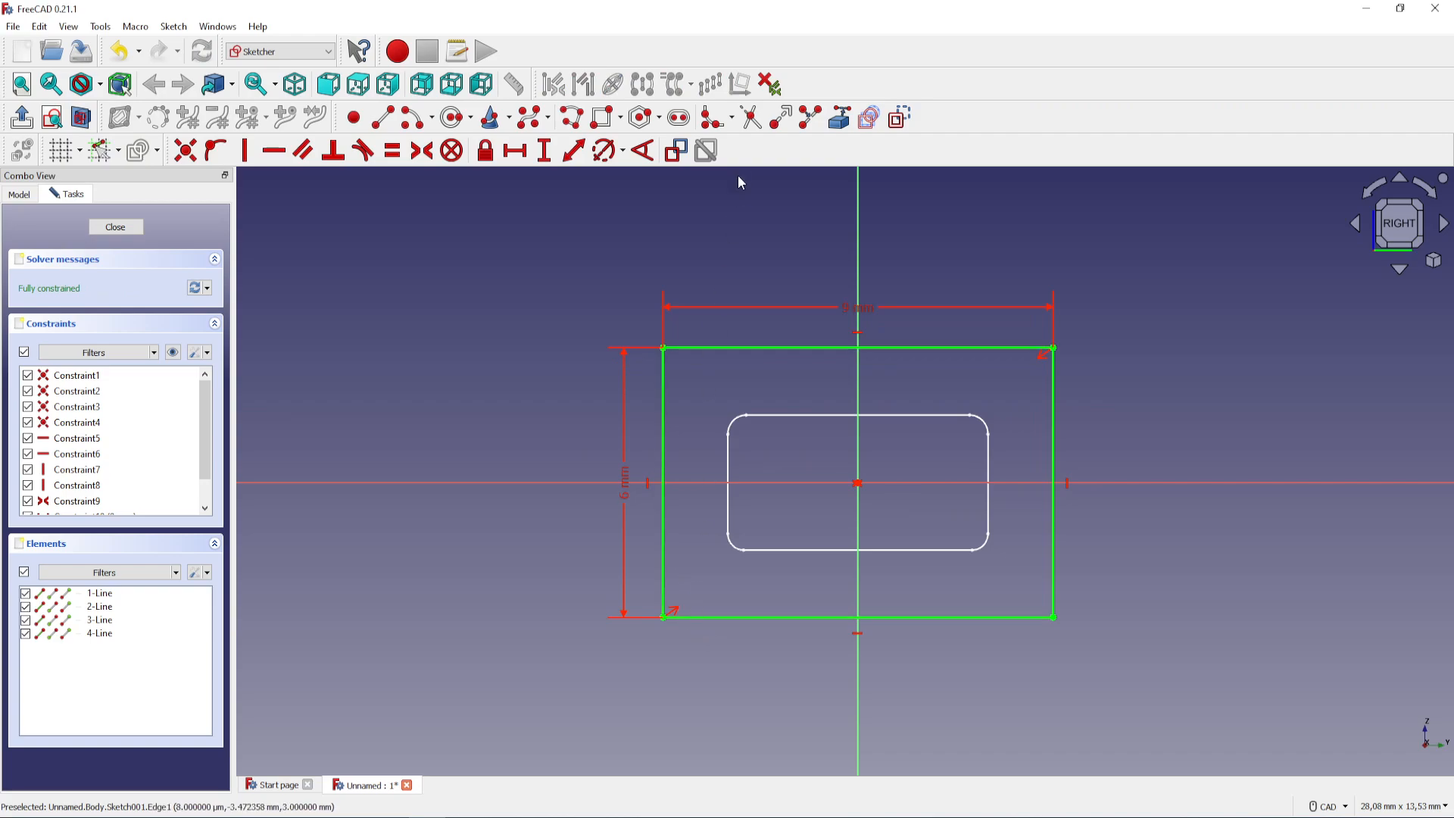
Round all four corners of the outer rectangle with constraint-preserving sketch fillets
{"action": "left_click", "coordinate": [732, 120]}
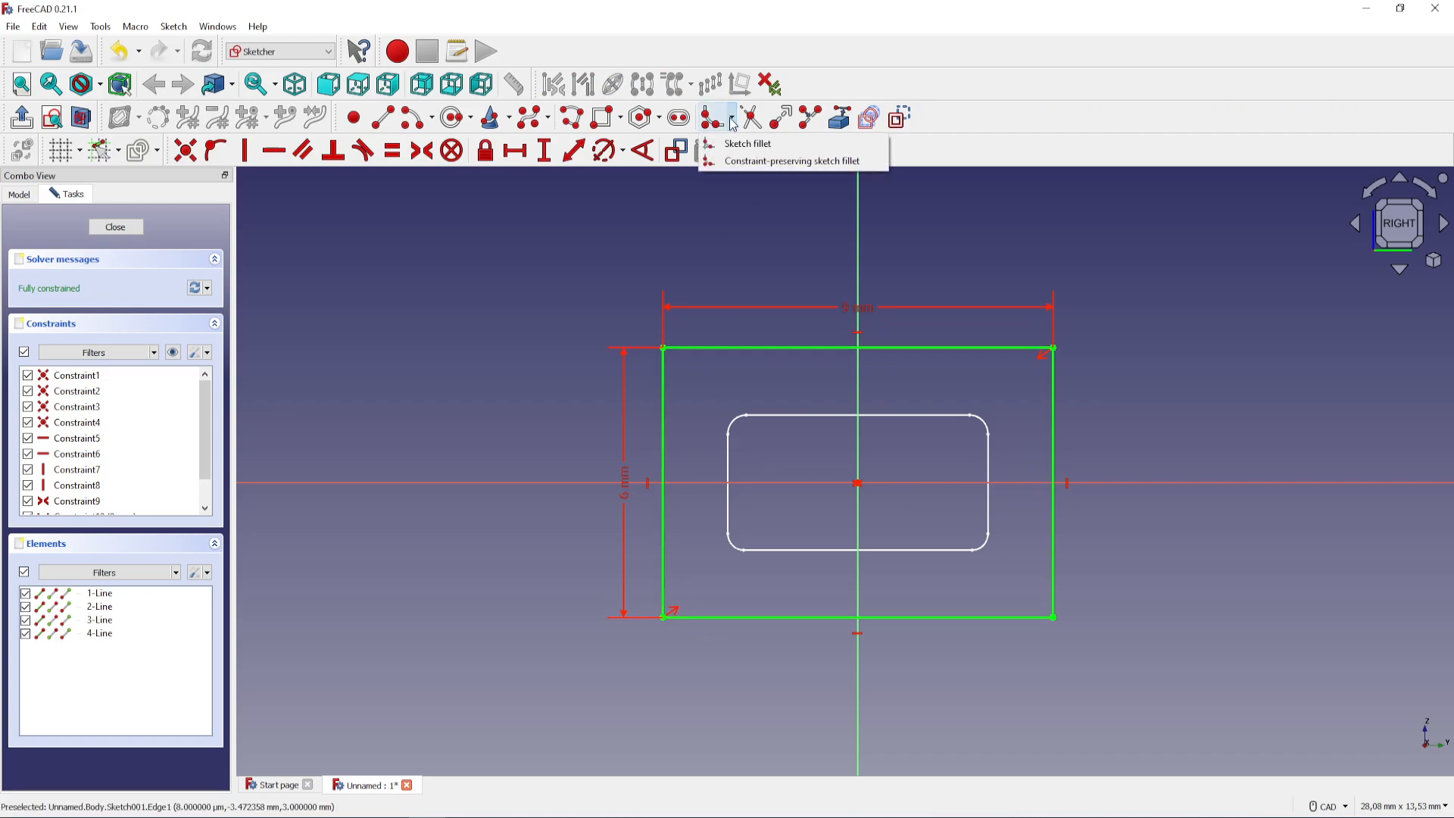
{"action": "left_click", "coordinate": [753, 161]}
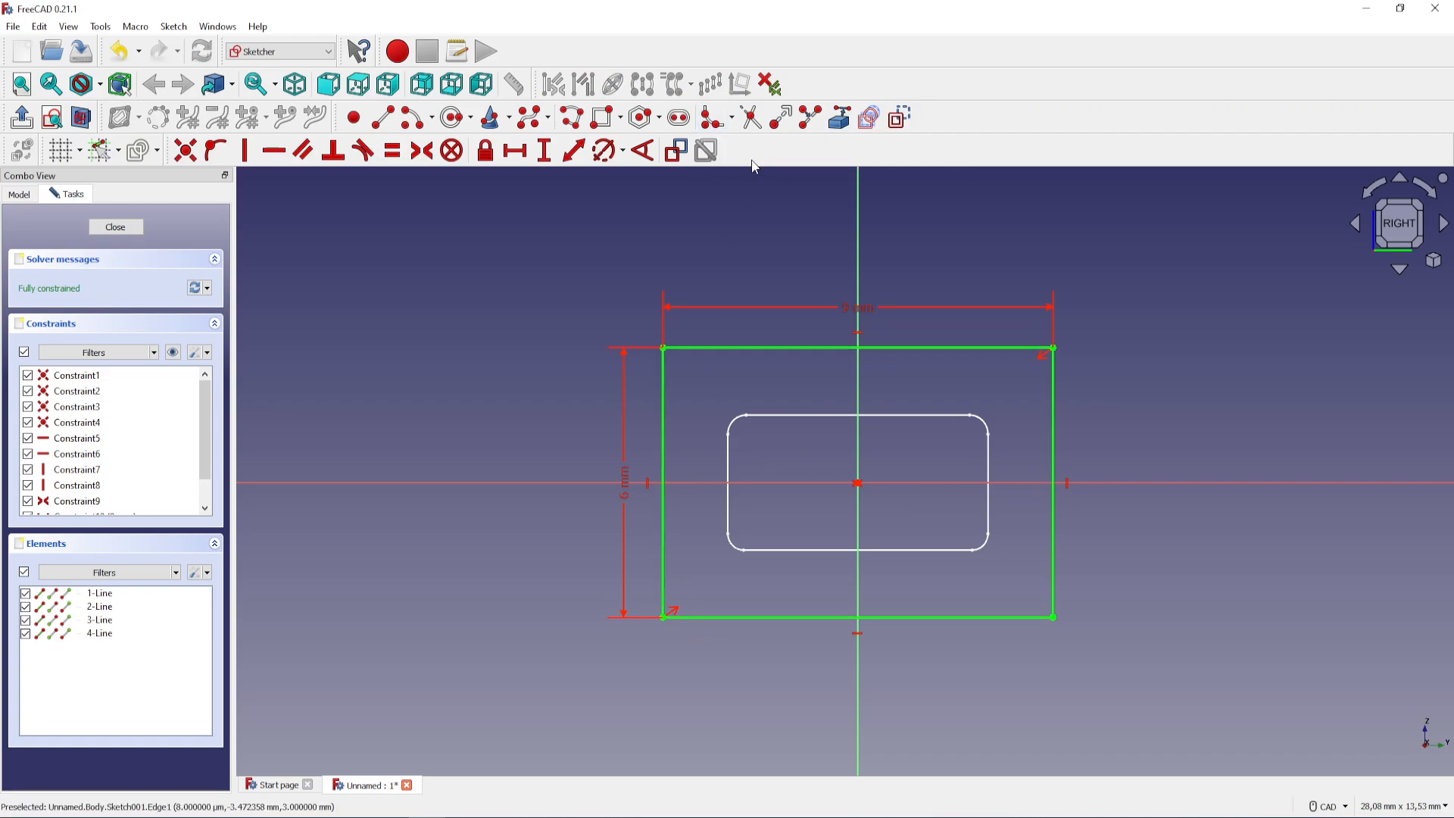
{"action": "left_click", "coordinate": [663, 347]}
{"action": "left_click", "coordinate": [1052, 348]}
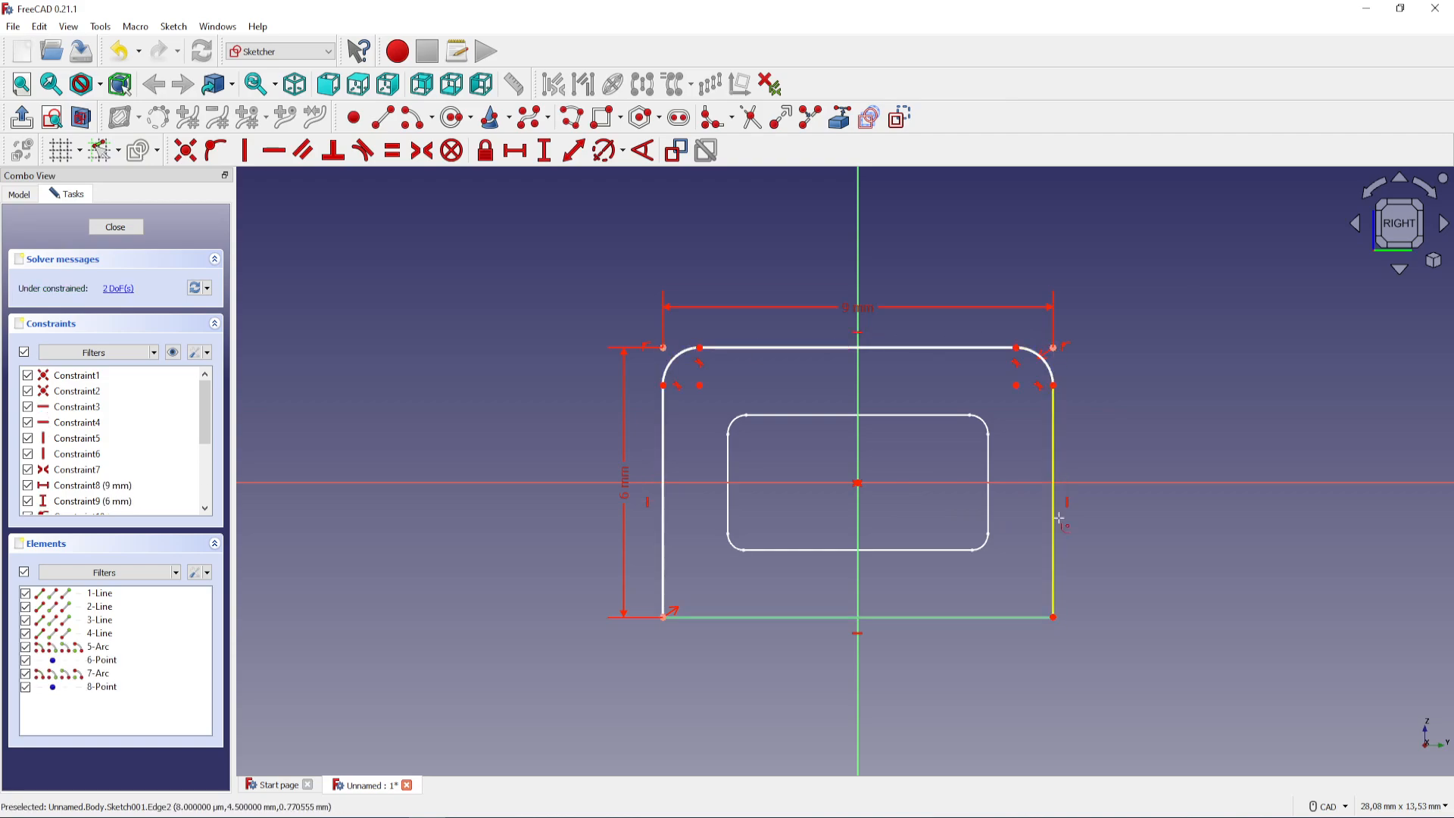
{"action": "left_click", "coordinate": [1052, 617]}
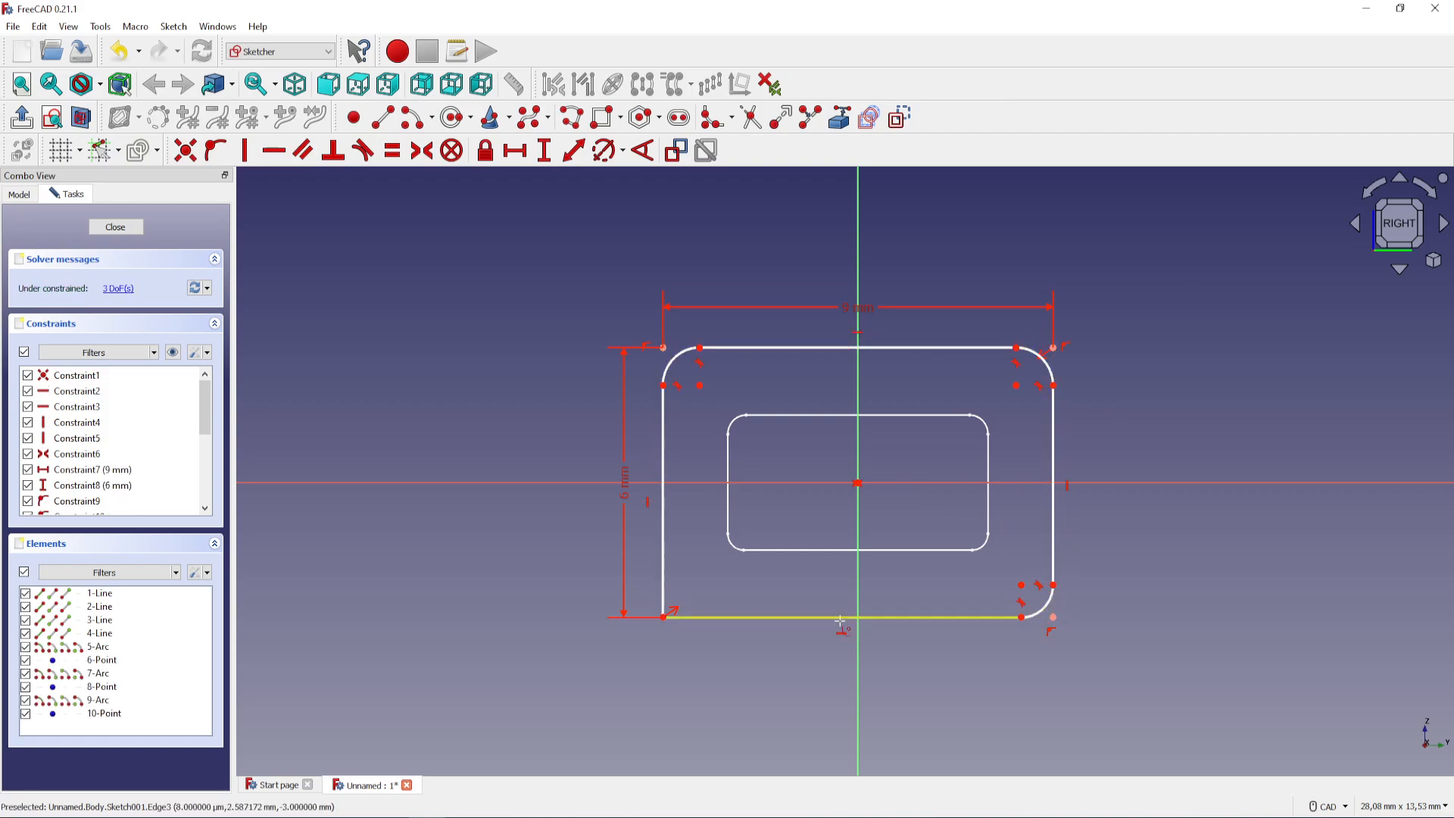
{"action": "left_click", "coordinate": [665, 618]}
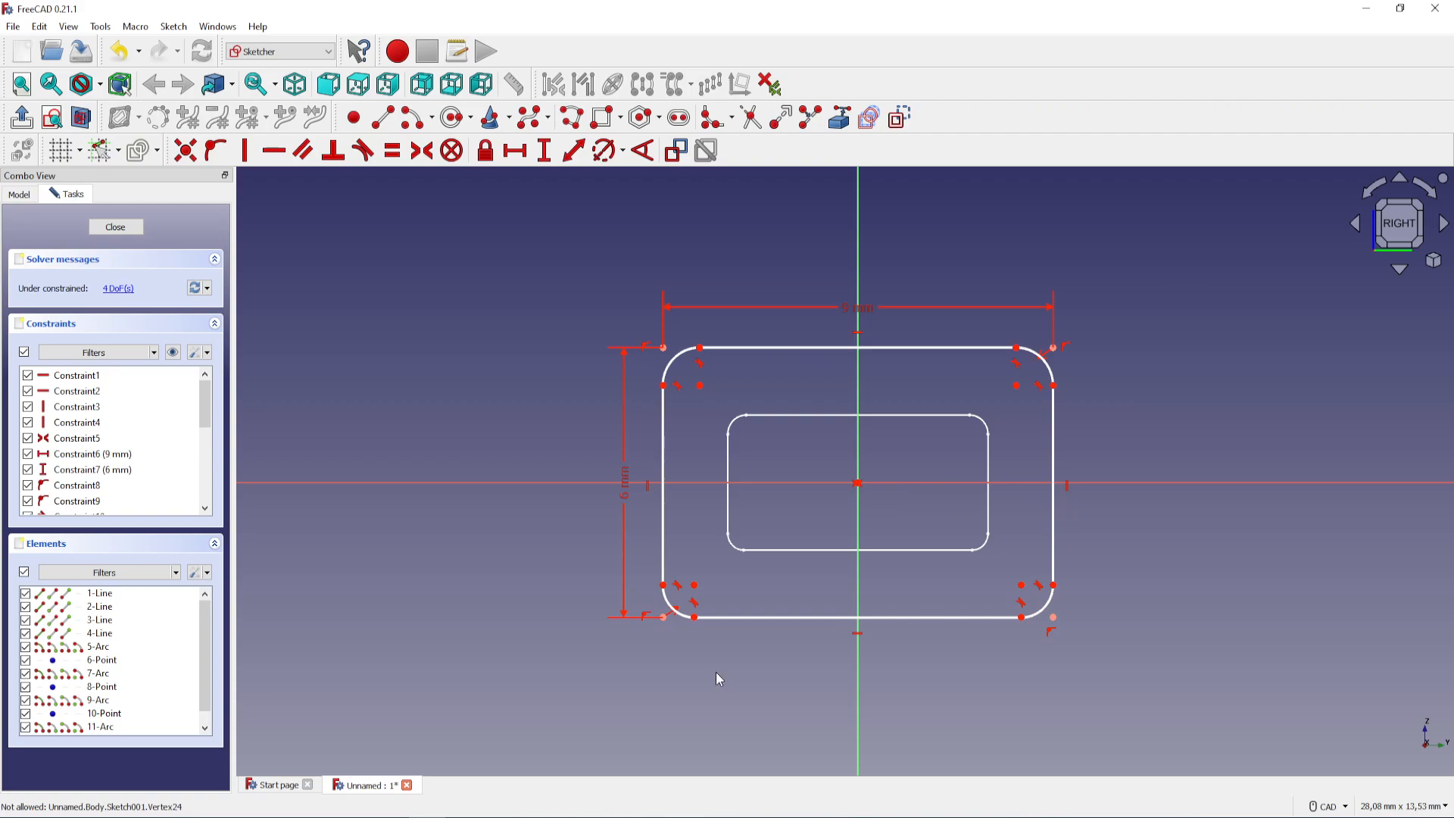
Lock the outer rectangle's lower-left fillet centre point and delete the resulting redundant constraint
{"action": "left_click", "coordinate": [695, 584]}
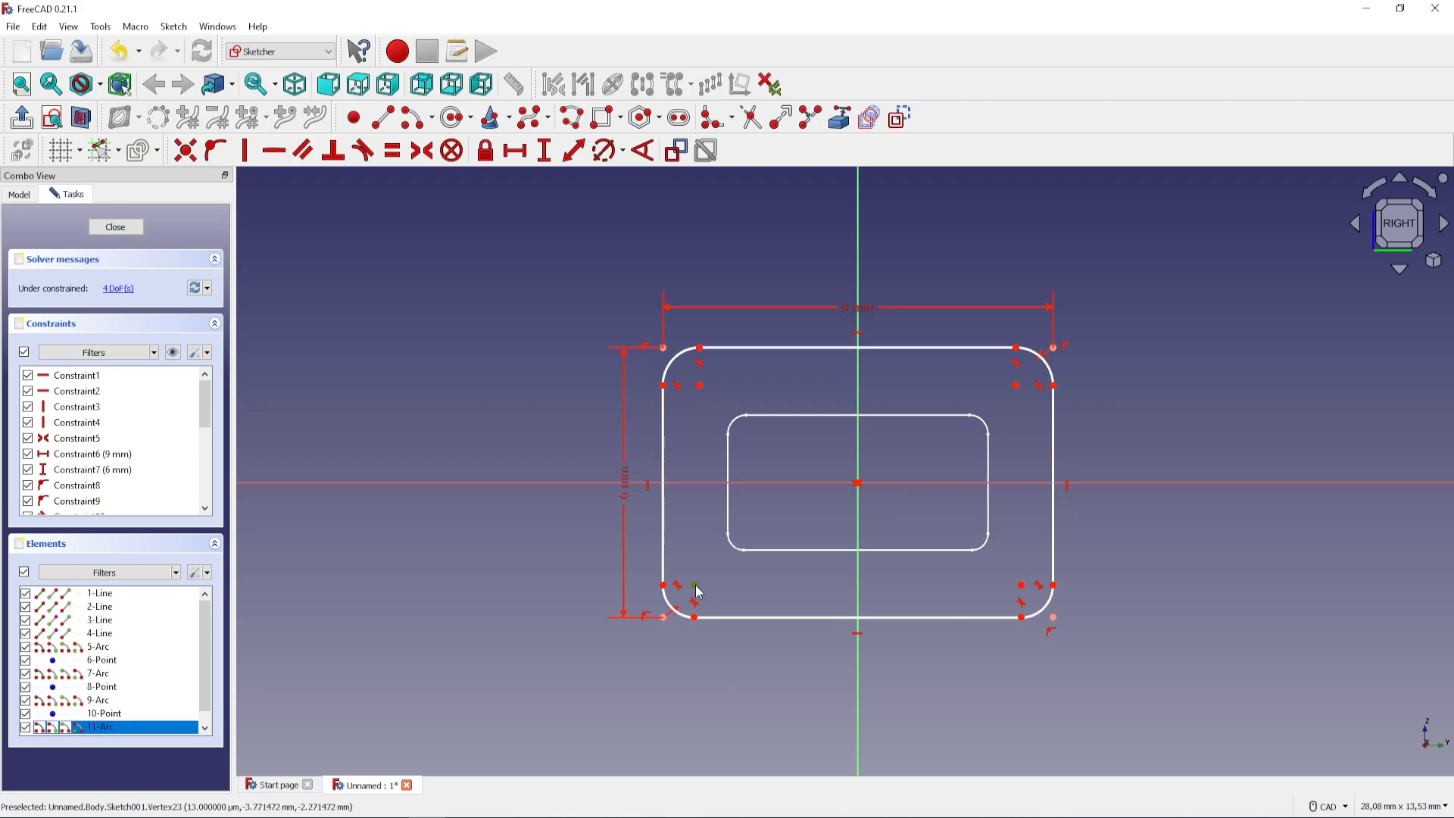
{"action": "left_click", "coordinate": [486, 151]}
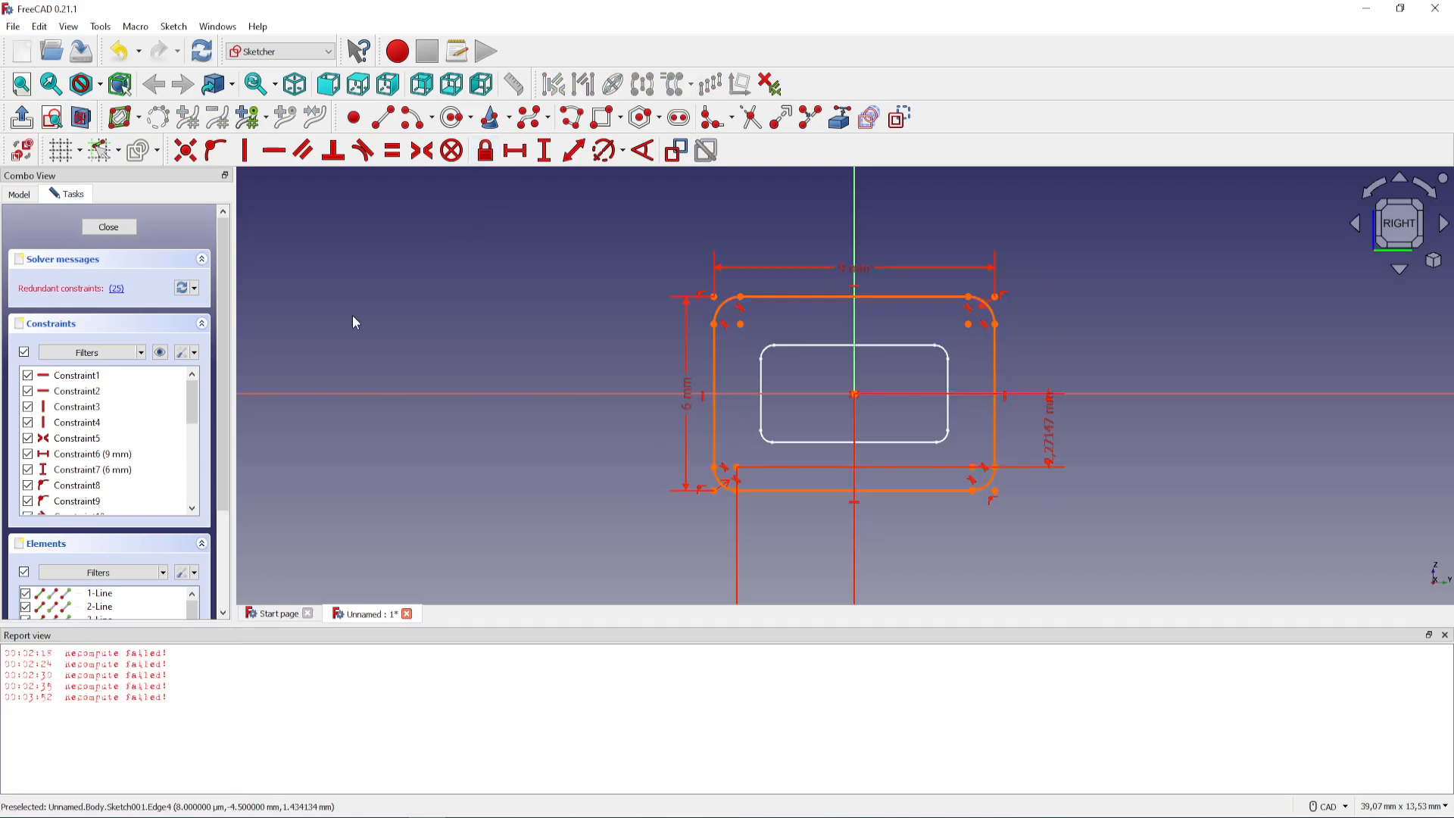
{"action": "left_click", "coordinate": [117, 288]}
{"action": "key", "text": "Delete"}
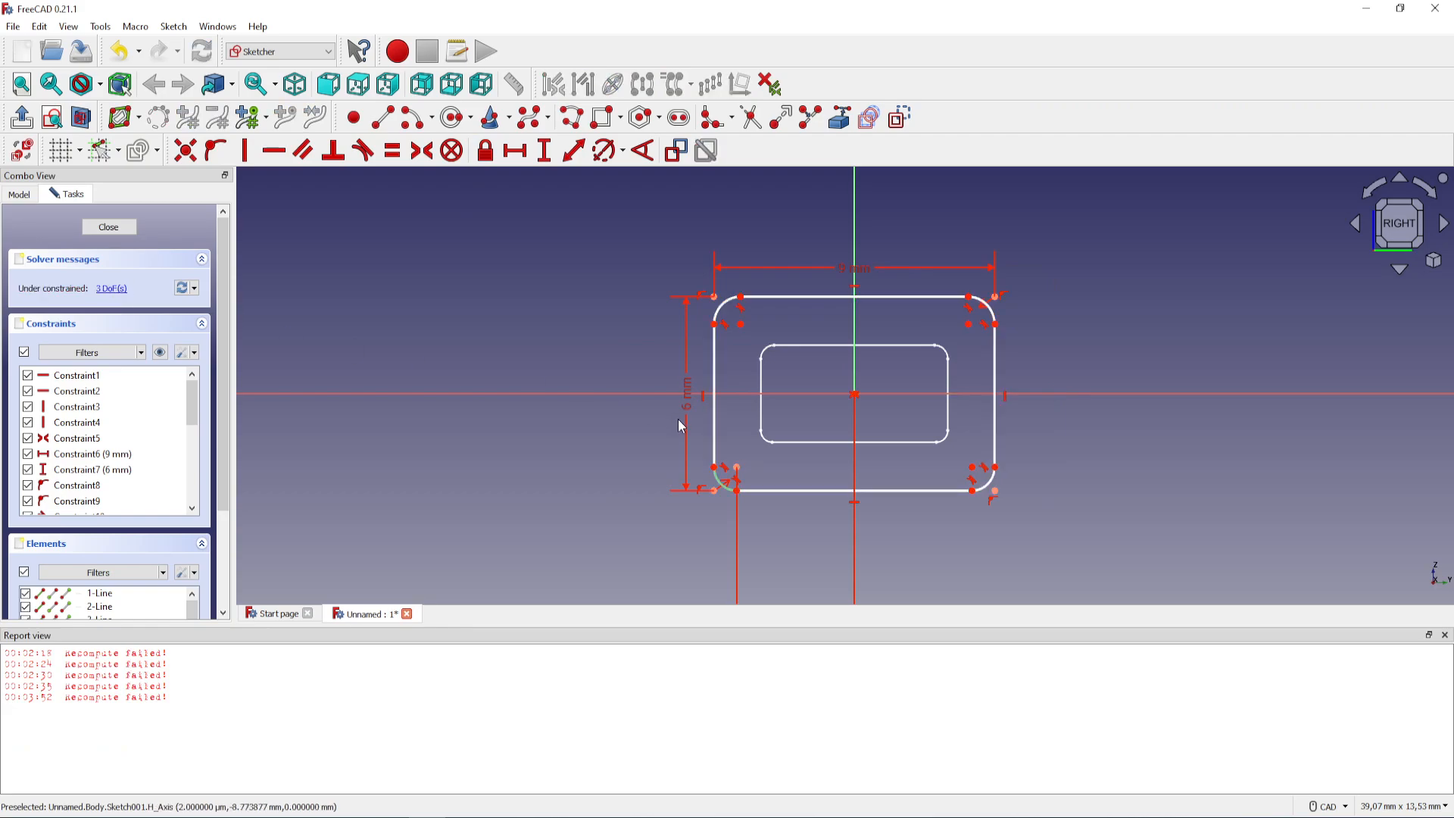
Lock the outer rectangle's upper-left fillet centre point and delete the resulting redundant constraint
{"action": "left_click", "coordinate": [740, 325]}
{"action": "left_click", "coordinate": [485, 150]}
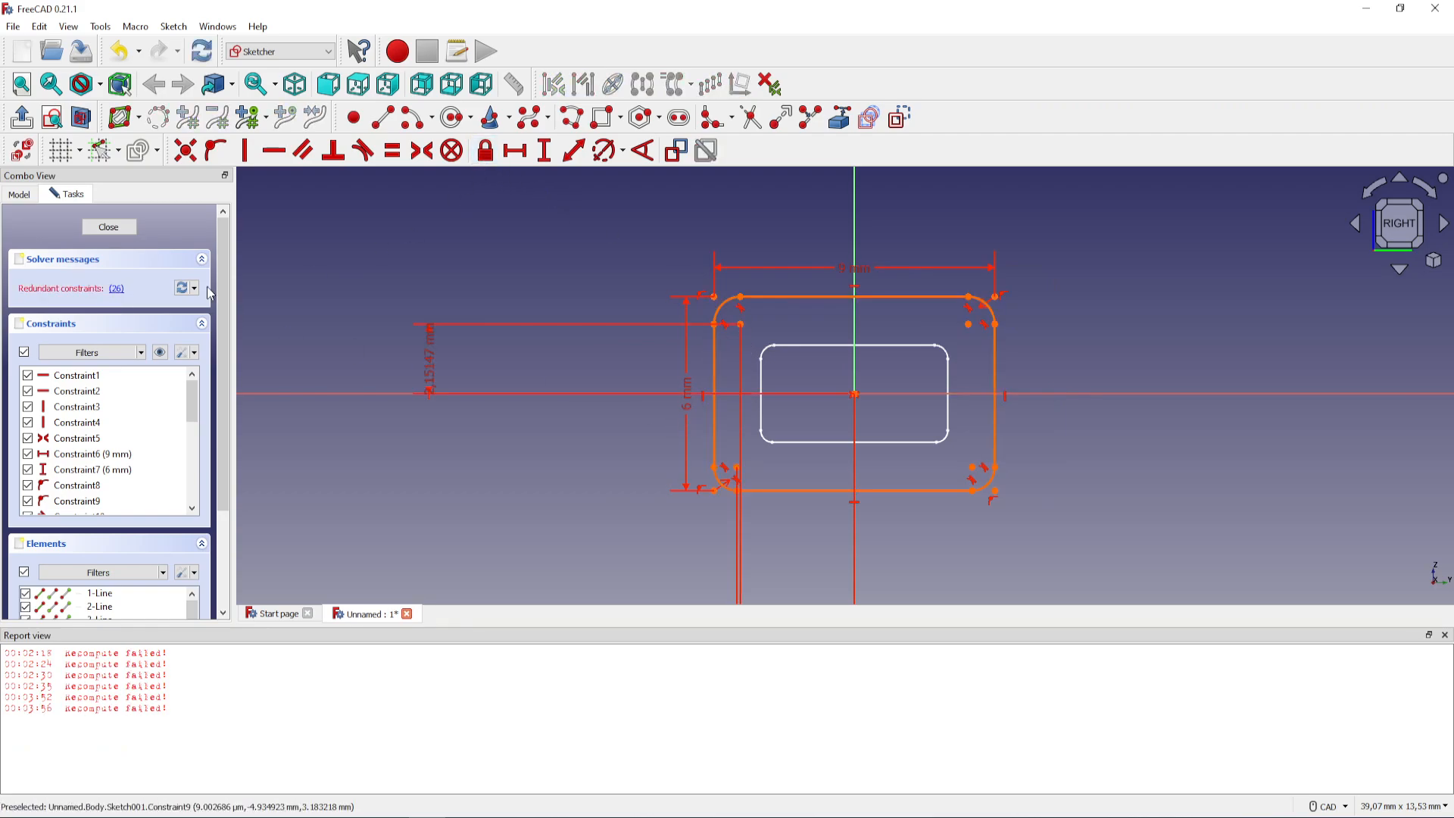
{"action": "left_click", "coordinate": [117, 288]}
{"action": "key", "text": "Delete"}
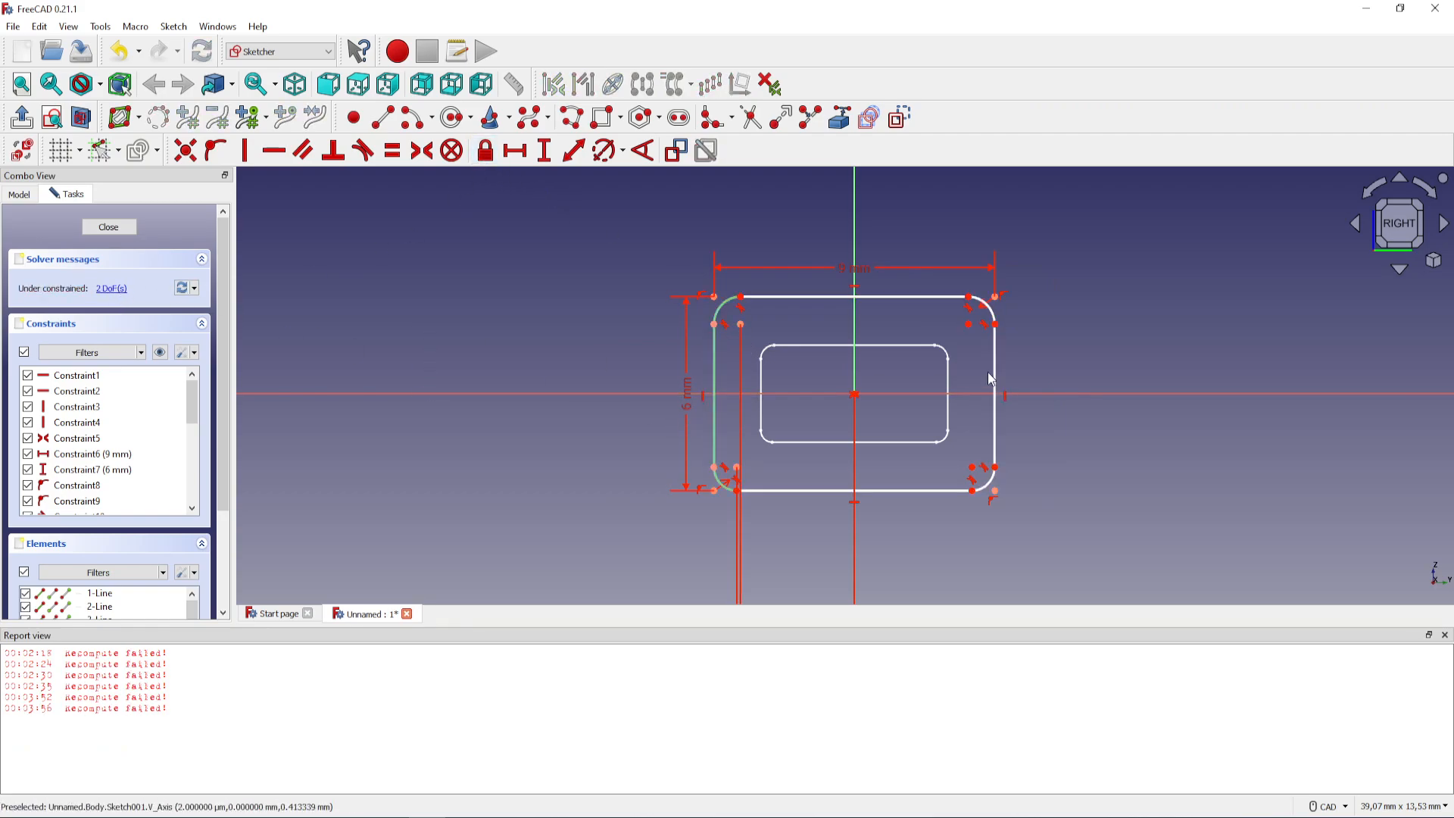
Lock the outer rectangle's upper-right fillet centre point and delete the resulting redundant constraint
{"action": "left_click", "coordinate": [969, 325]}
{"action": "left_click", "coordinate": [485, 150]}
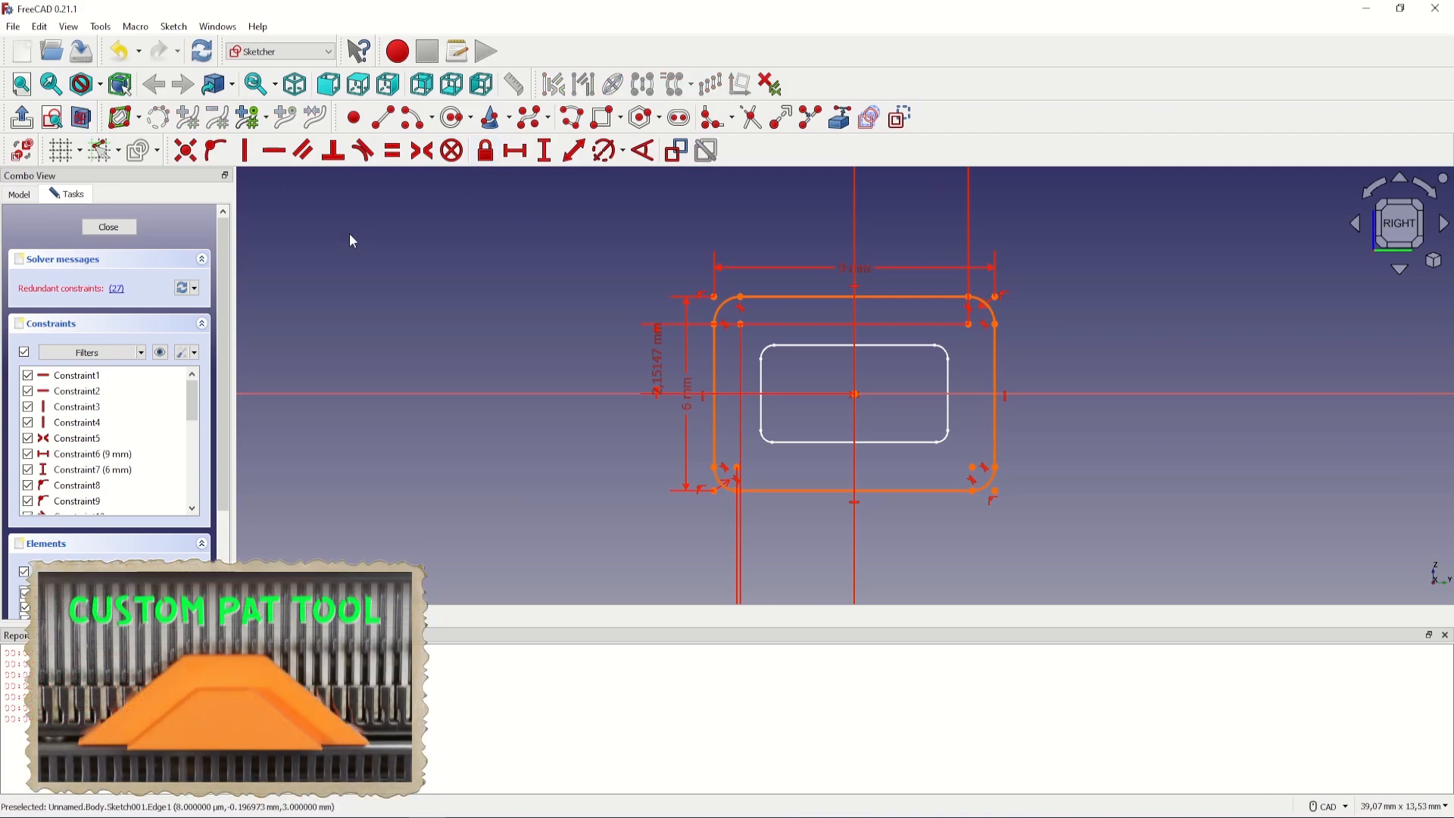
{"action": "left_click", "coordinate": [117, 288]}
{"action": "key", "text": "Delete"}
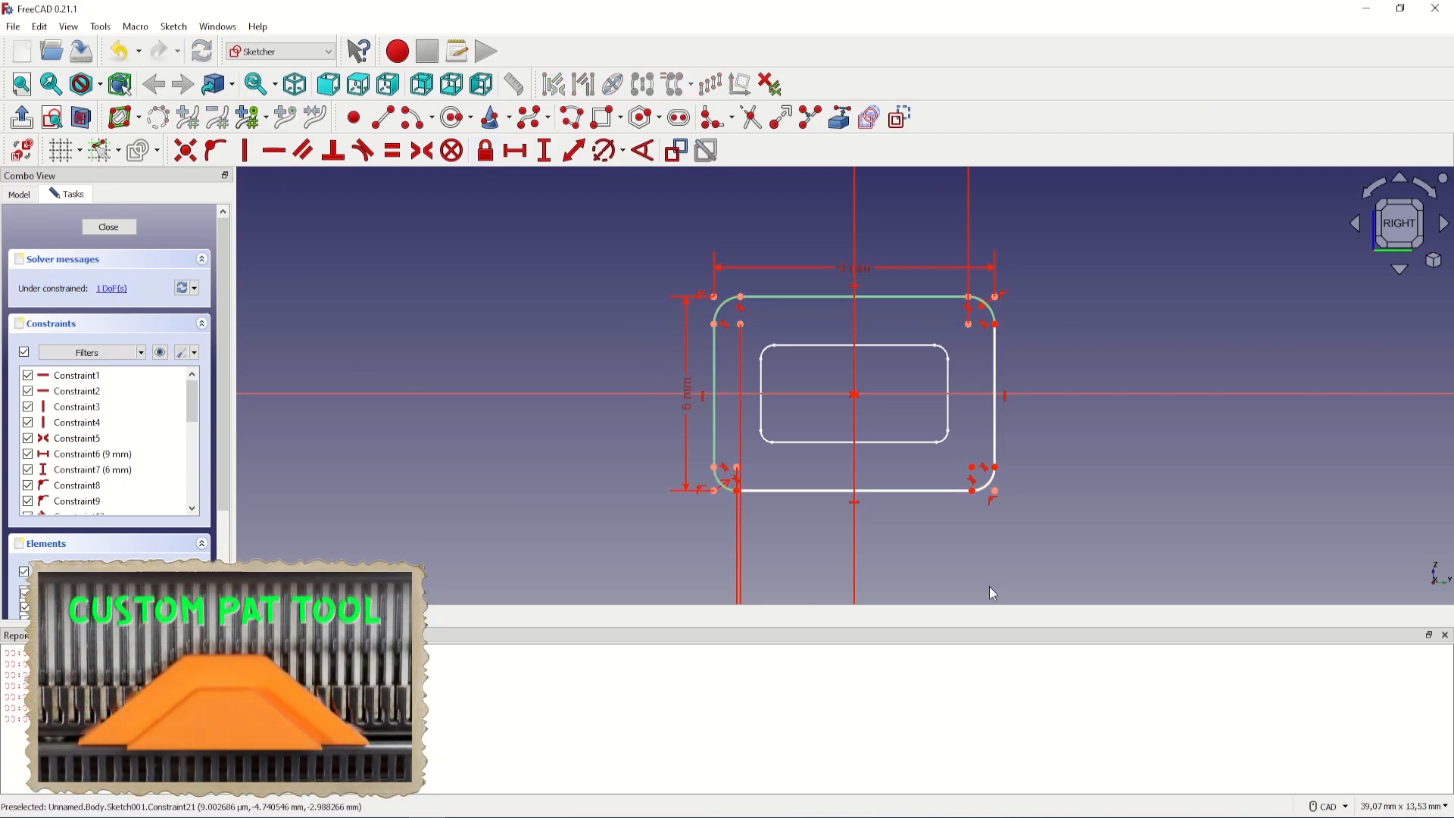
Lock the outer rectangle's lower-right fillet centre point and delete the resulting redundant constraint
{"action": "left_click", "coordinate": [975, 467]}
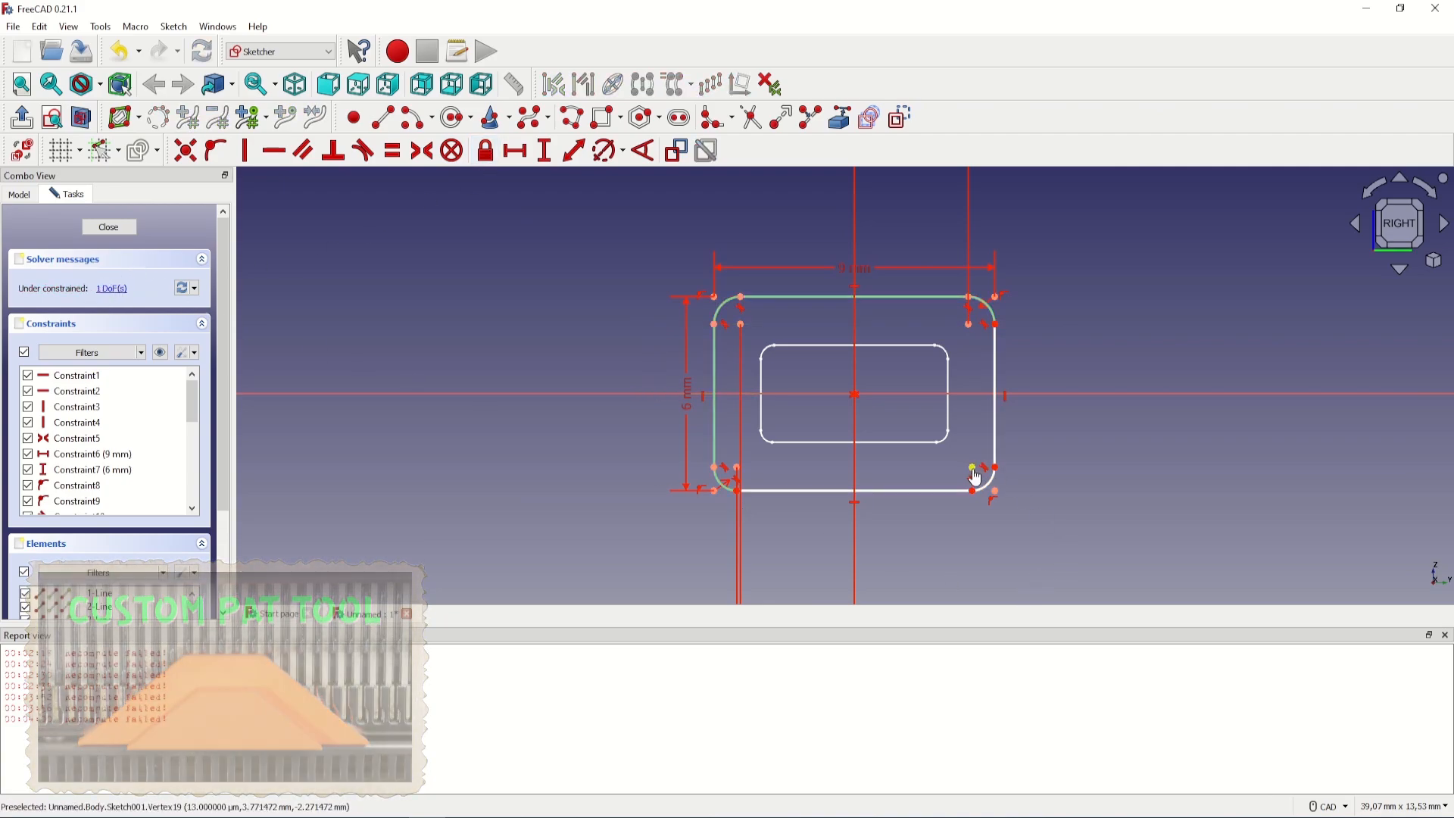
{"action": "left_click", "coordinate": [489, 155]}
{"action": "left_click", "coordinate": [117, 289]}
{"action": "key", "text": "Delete"}
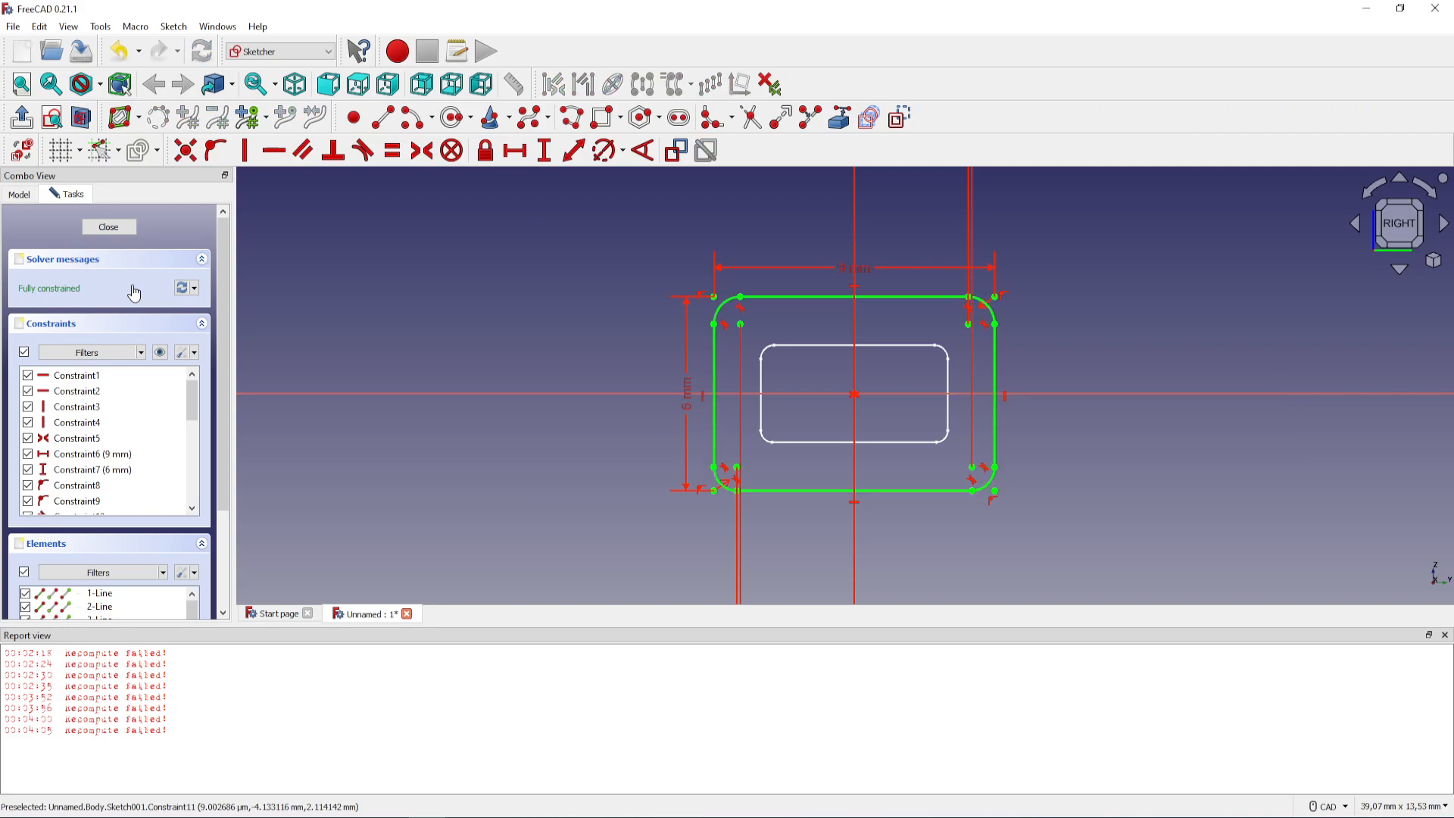
Close the report view and finish editing the 9 × 6 mm rounded-rectangle sketch
{"action": "left_click", "coordinate": [1445, 635]}
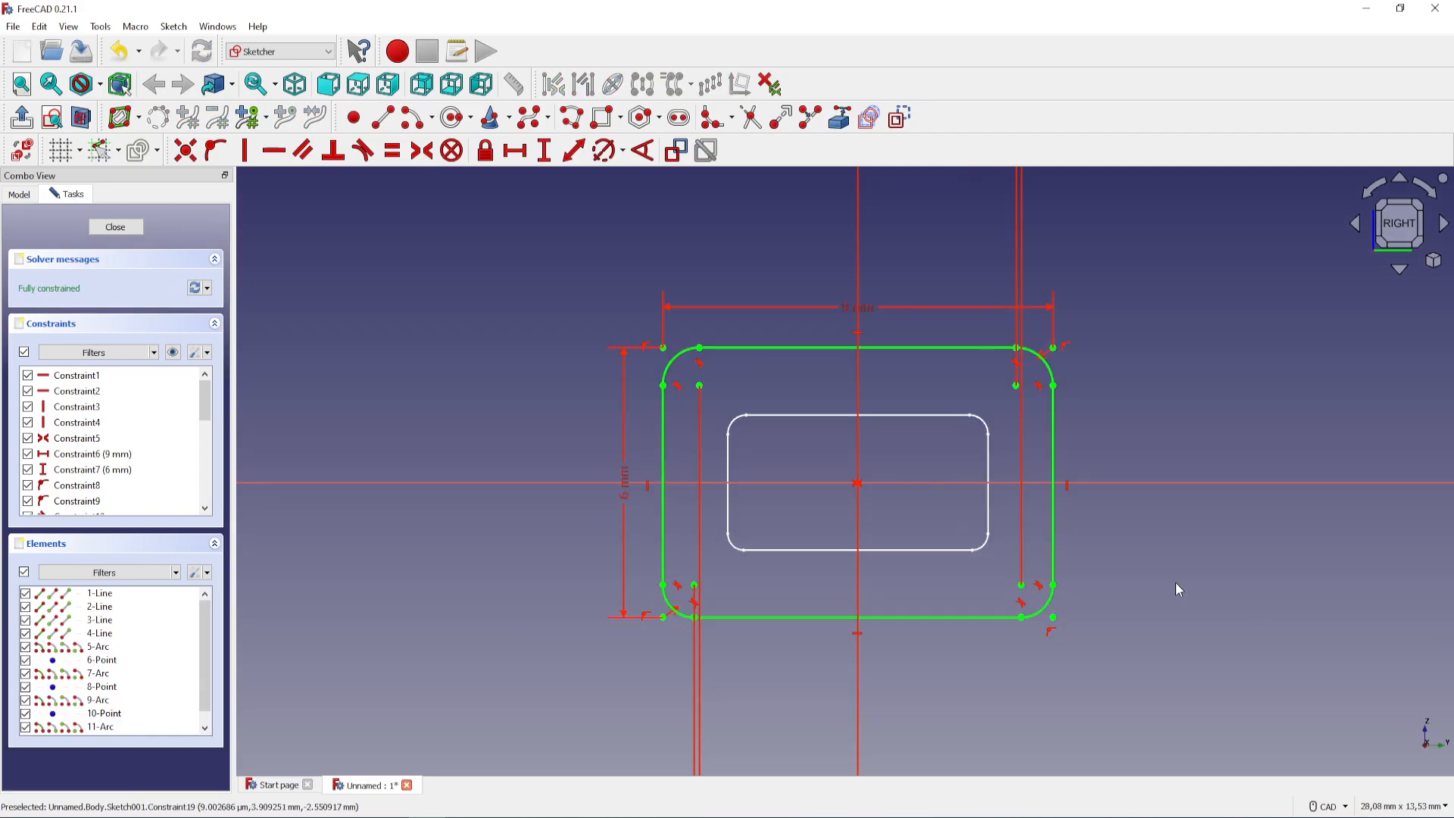
{"action": "left_click", "coordinate": [121, 227]}
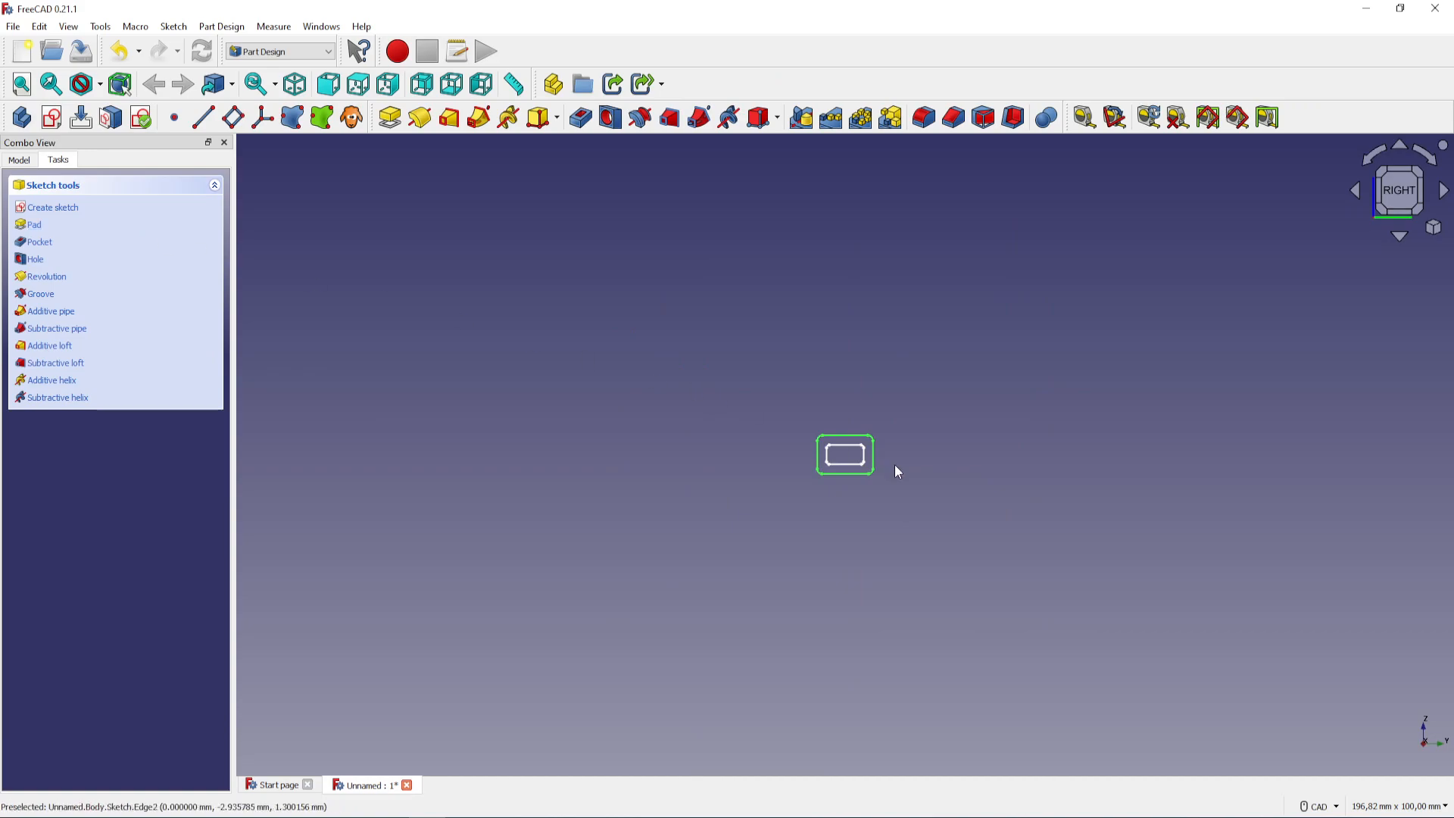
{"action": "scroll", "coordinate": [825, 476], "scroll_direction": "up", "scroll_amount": 4}
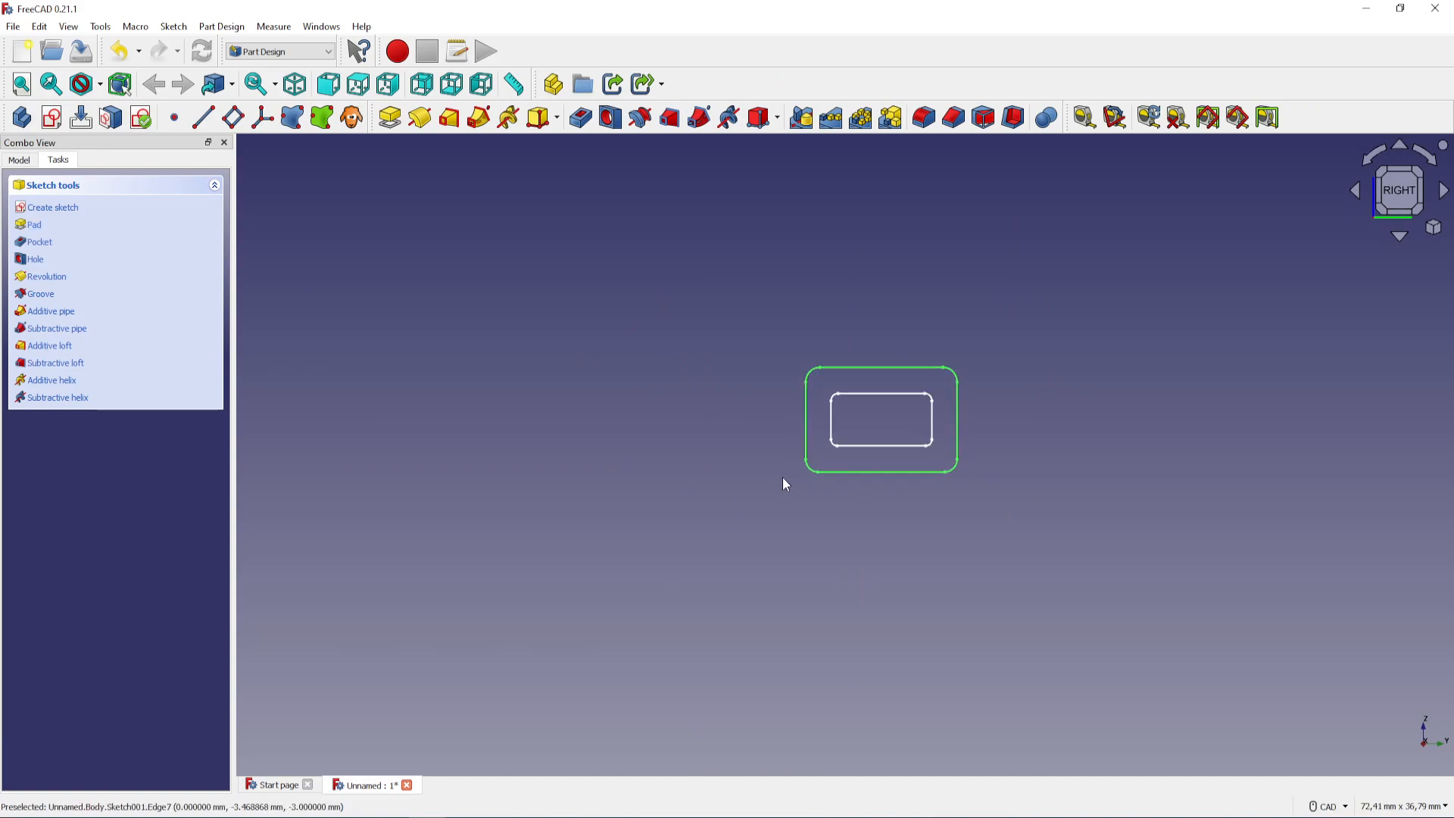
{"action": "scroll", "coordinate": [917, 472], "scroll_direction": "up", "scroll_amount": 1}
{"action": "middle_click_drag", "start_coordinate": [905, 532], "coordinate": [850, 587]}
{"action": "scroll", "coordinate": [849, 584], "scroll_direction": "up", "scroll_amount": 2}
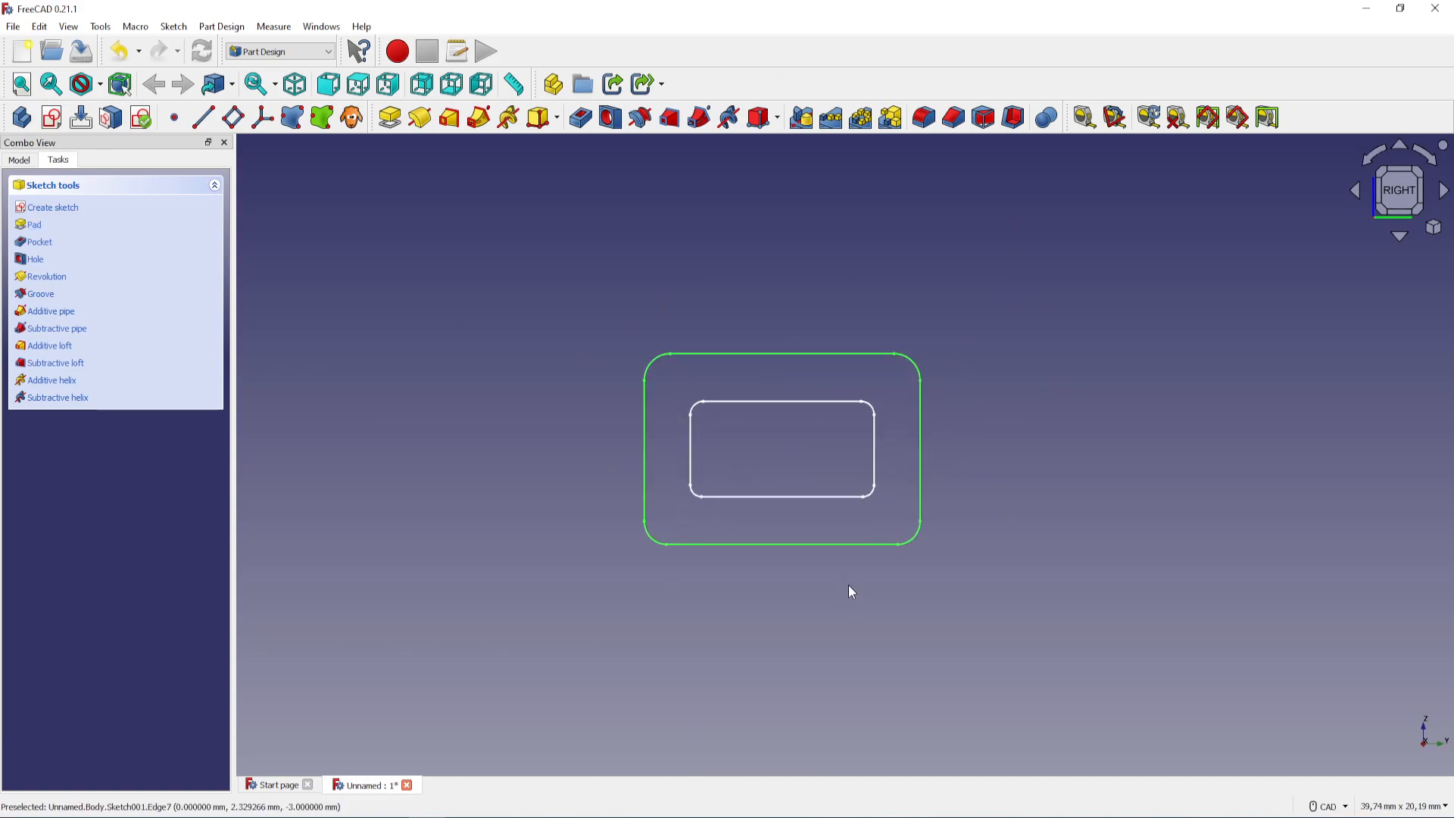
Duplicate Sketch001 without its YZ-plane dependency and move the copy into the Body
{"action": "left_click", "coordinate": [60, 208]}
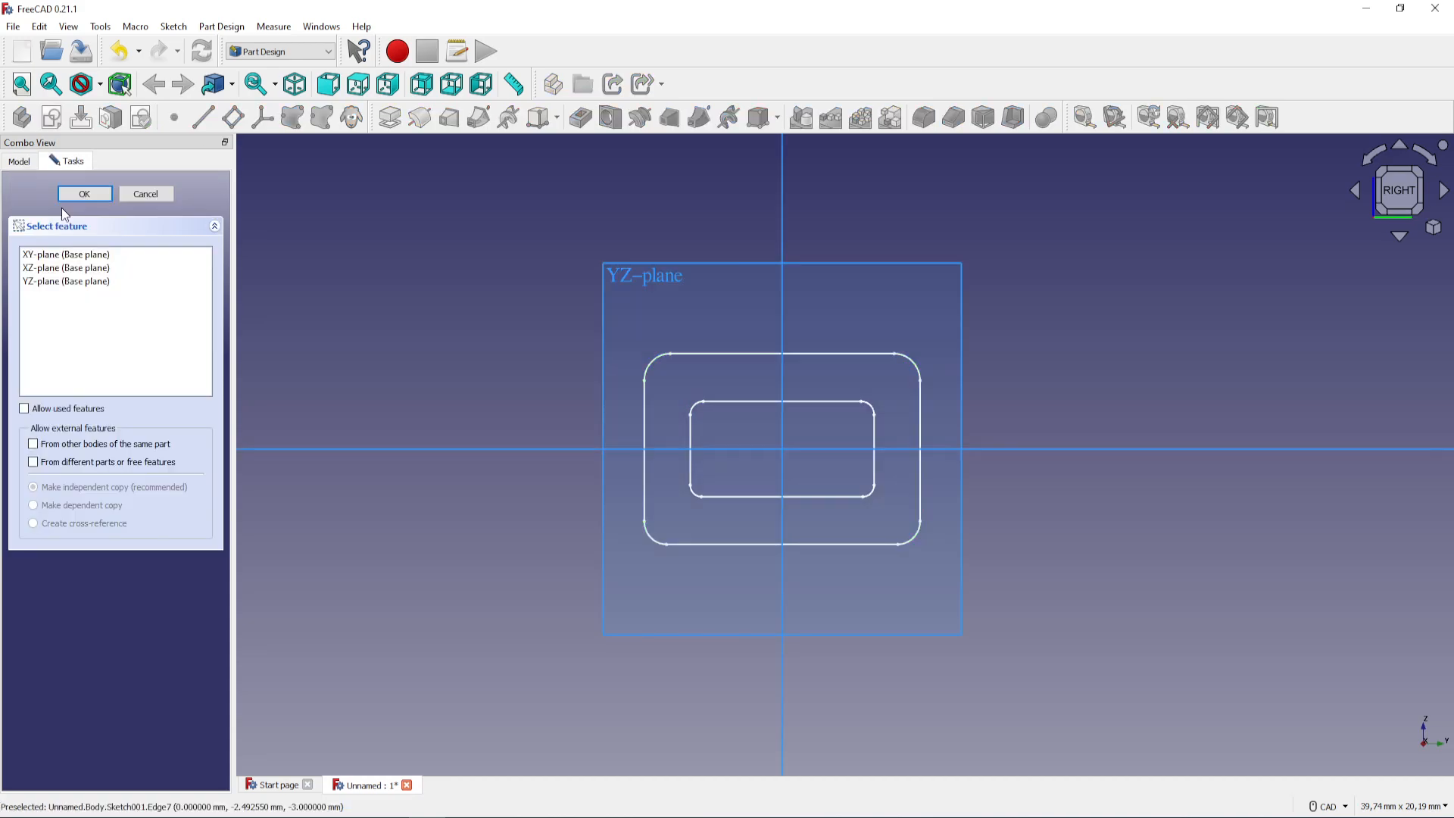
{"action": "left_click", "coordinate": [166, 196]}
{"action": "left_click", "coordinate": [17, 161]}
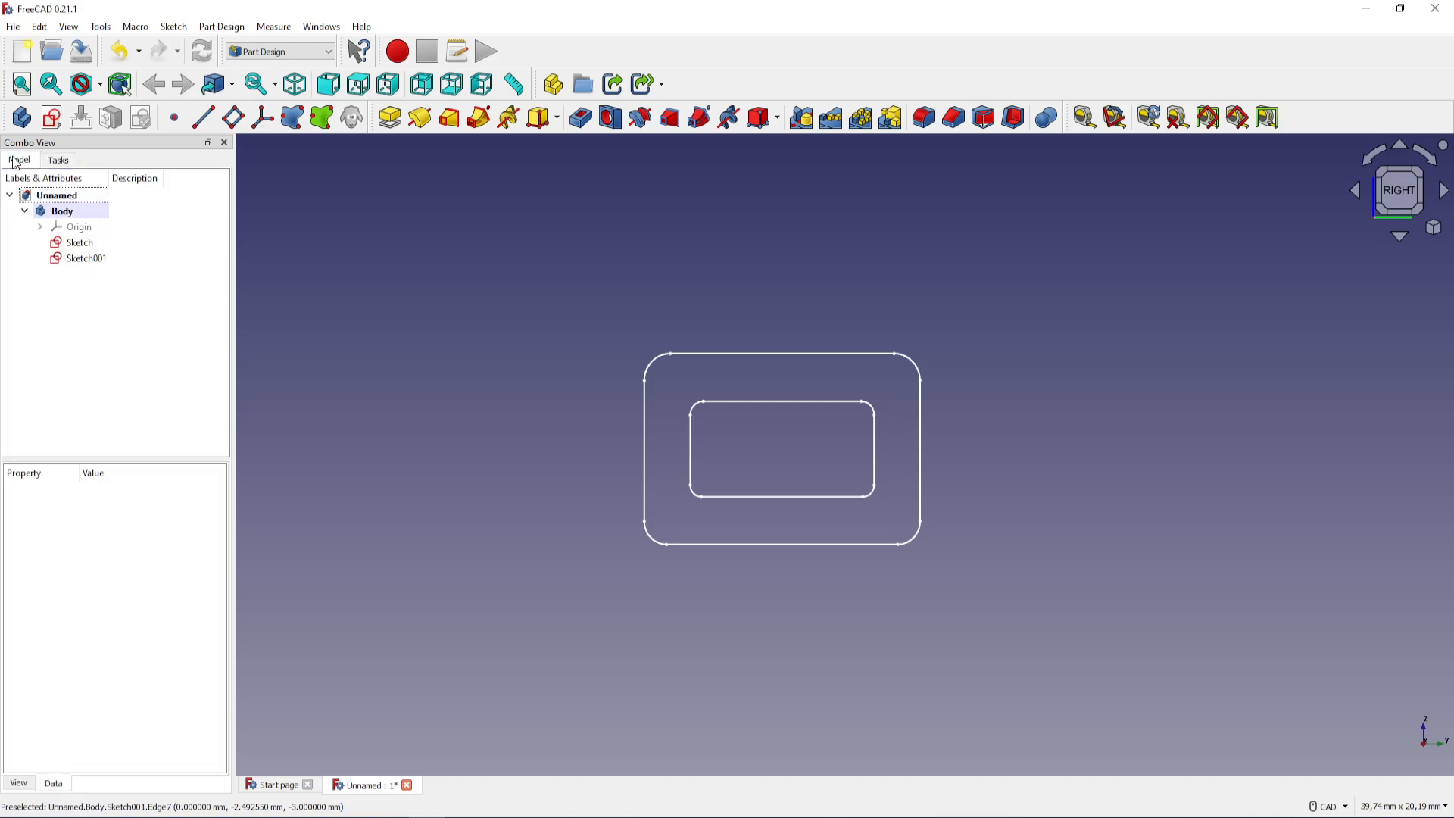
{"action": "left_click", "coordinate": [105, 265]}
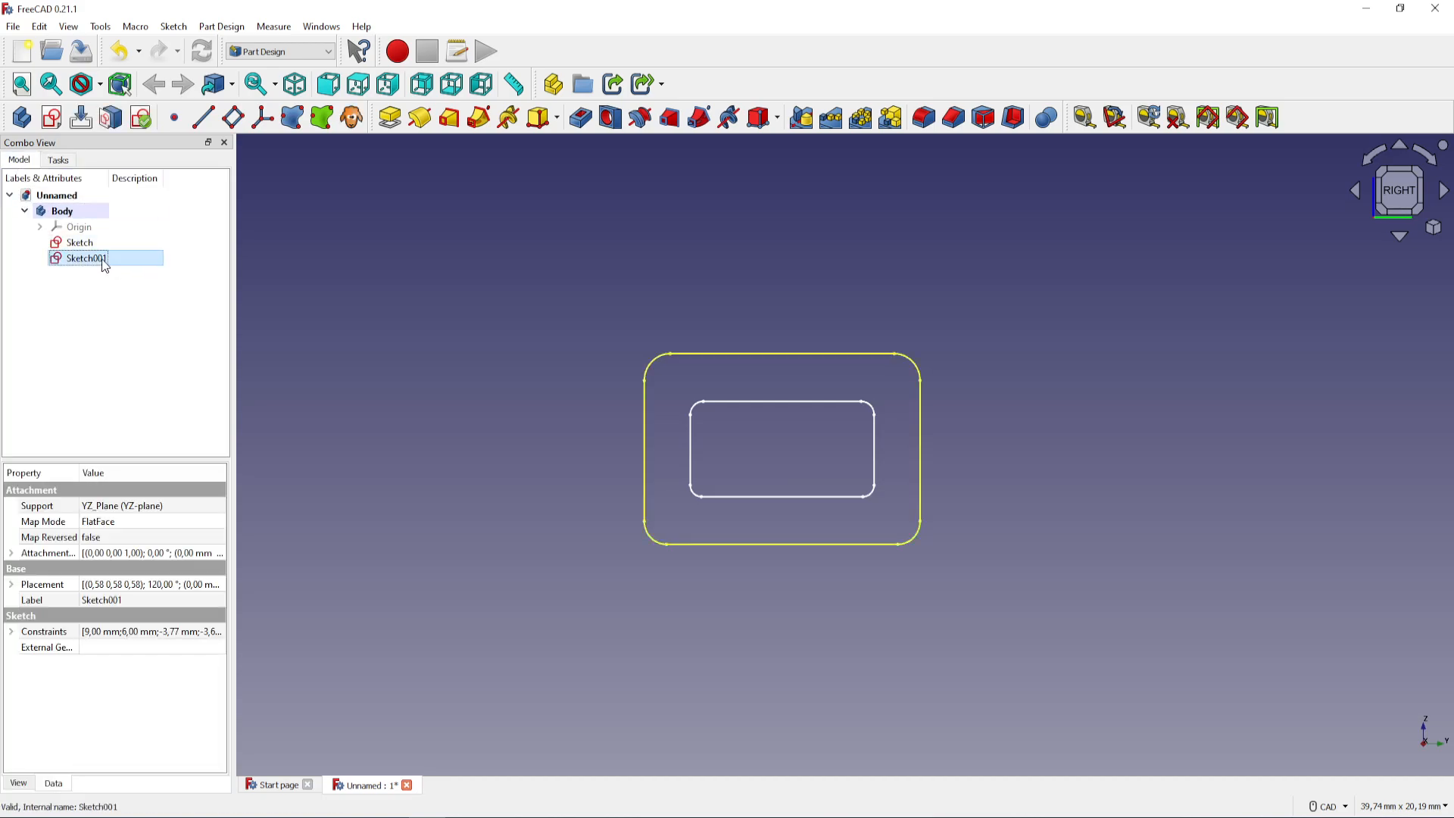
{"action": "key", "text": "ctrl+e"}
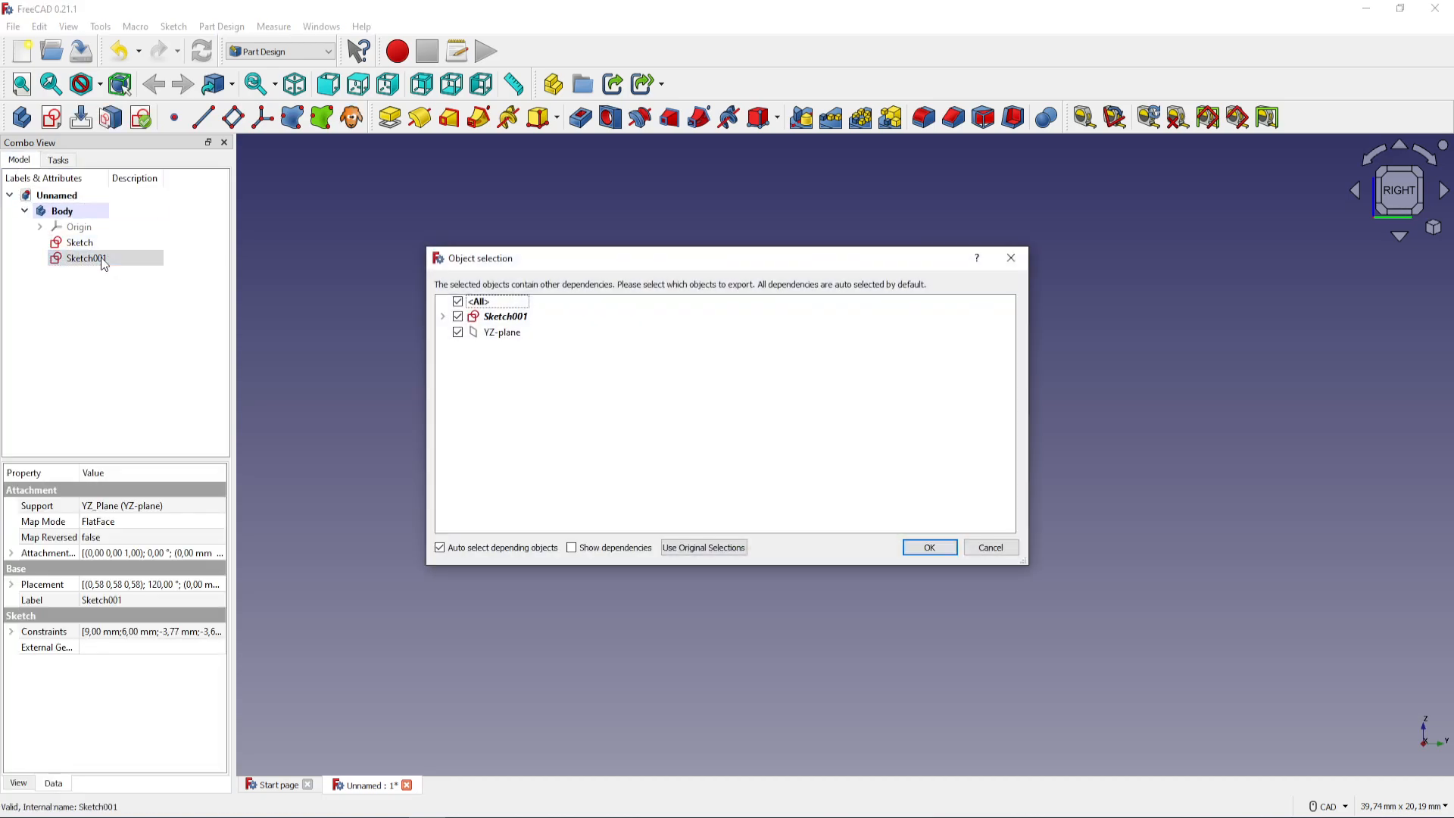
{"action": "left_click", "coordinate": [458, 333]}
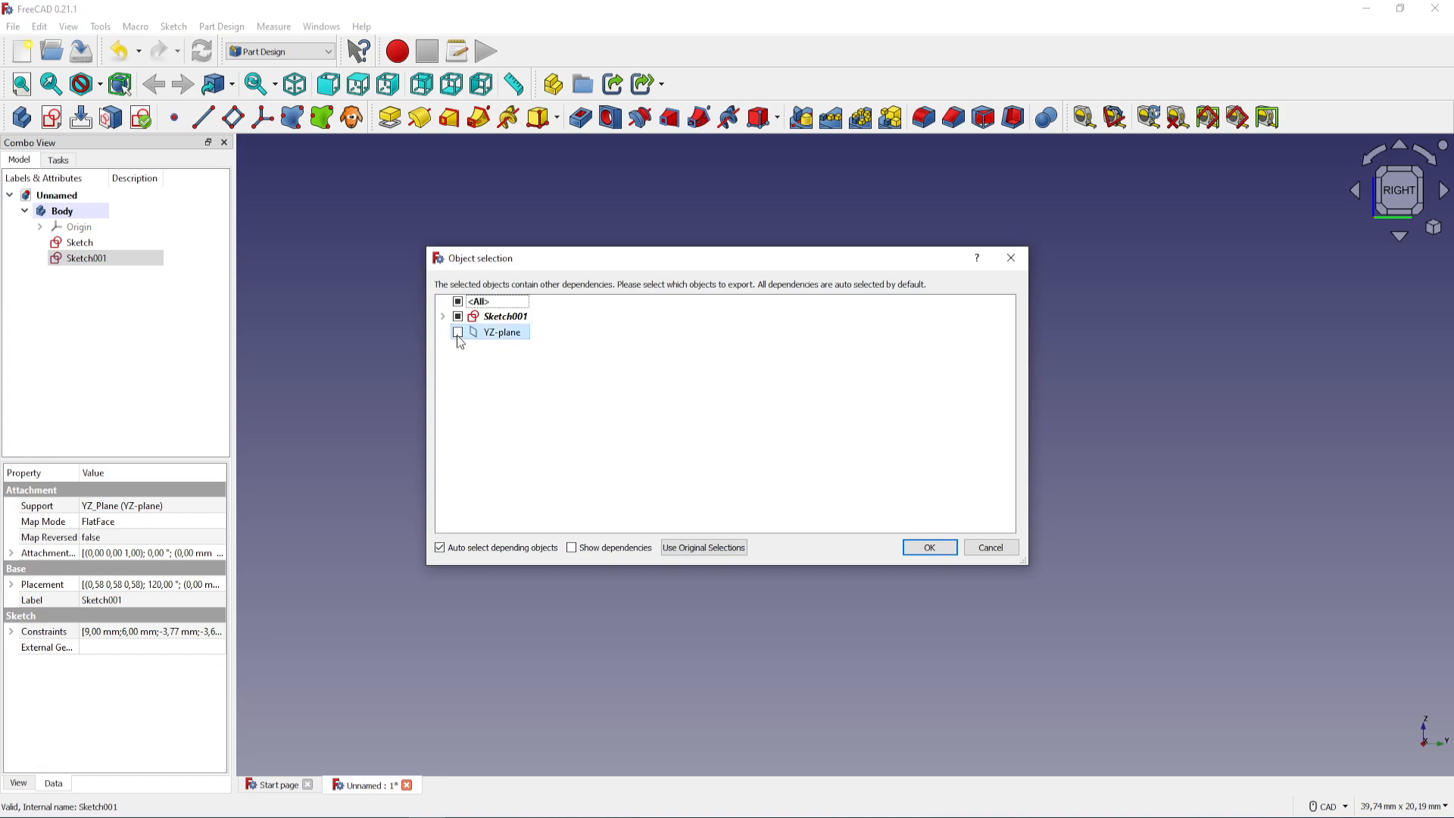
{"action": "left_click", "coordinate": [928, 548]}
{"action": "left_click", "coordinate": [167, 328]}
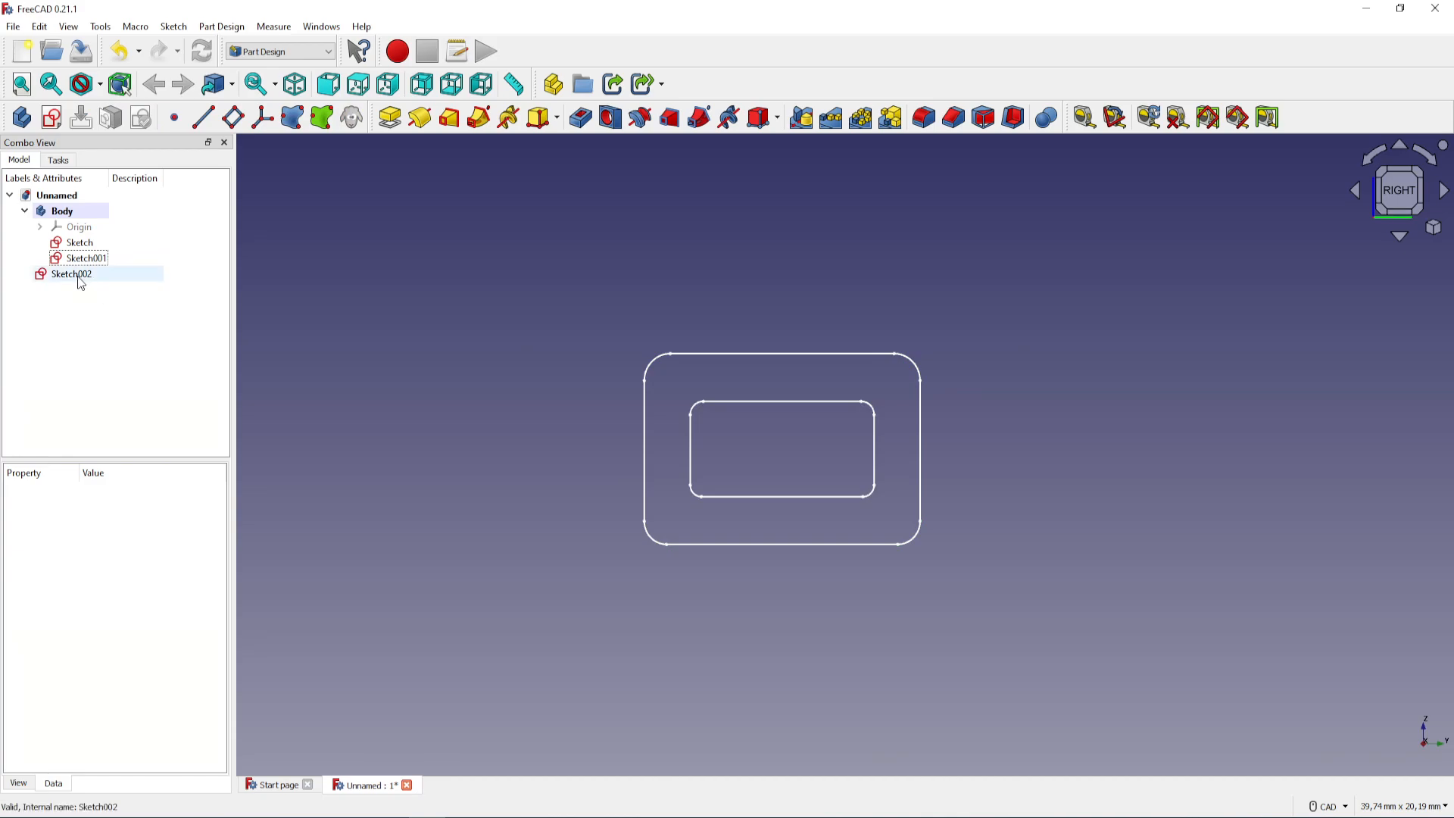
{"action": "left_click", "coordinate": [76, 275]}
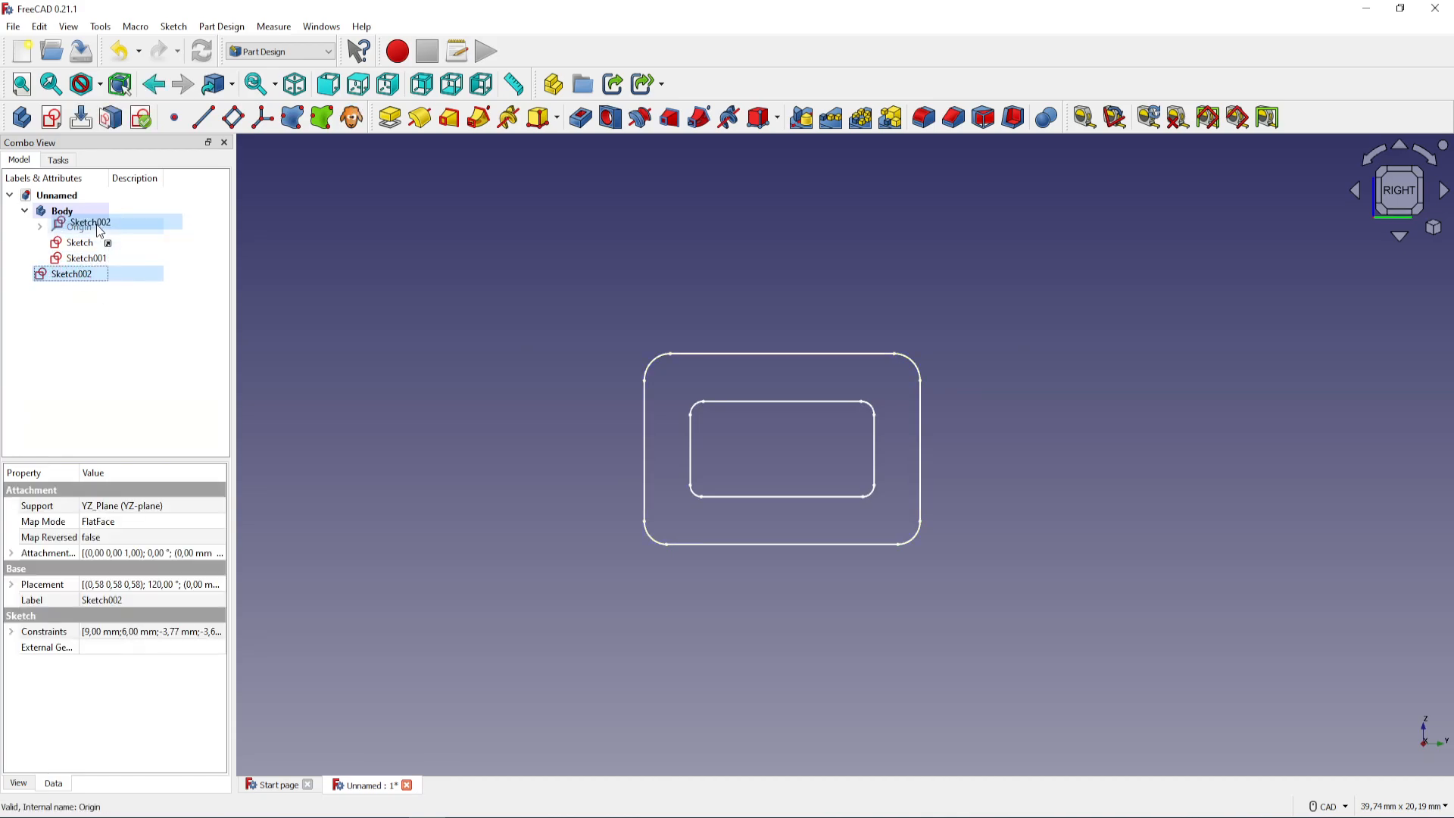
{"action": "left_click_drag", "start_coordinate": [76, 275], "coordinate": [86, 211]}
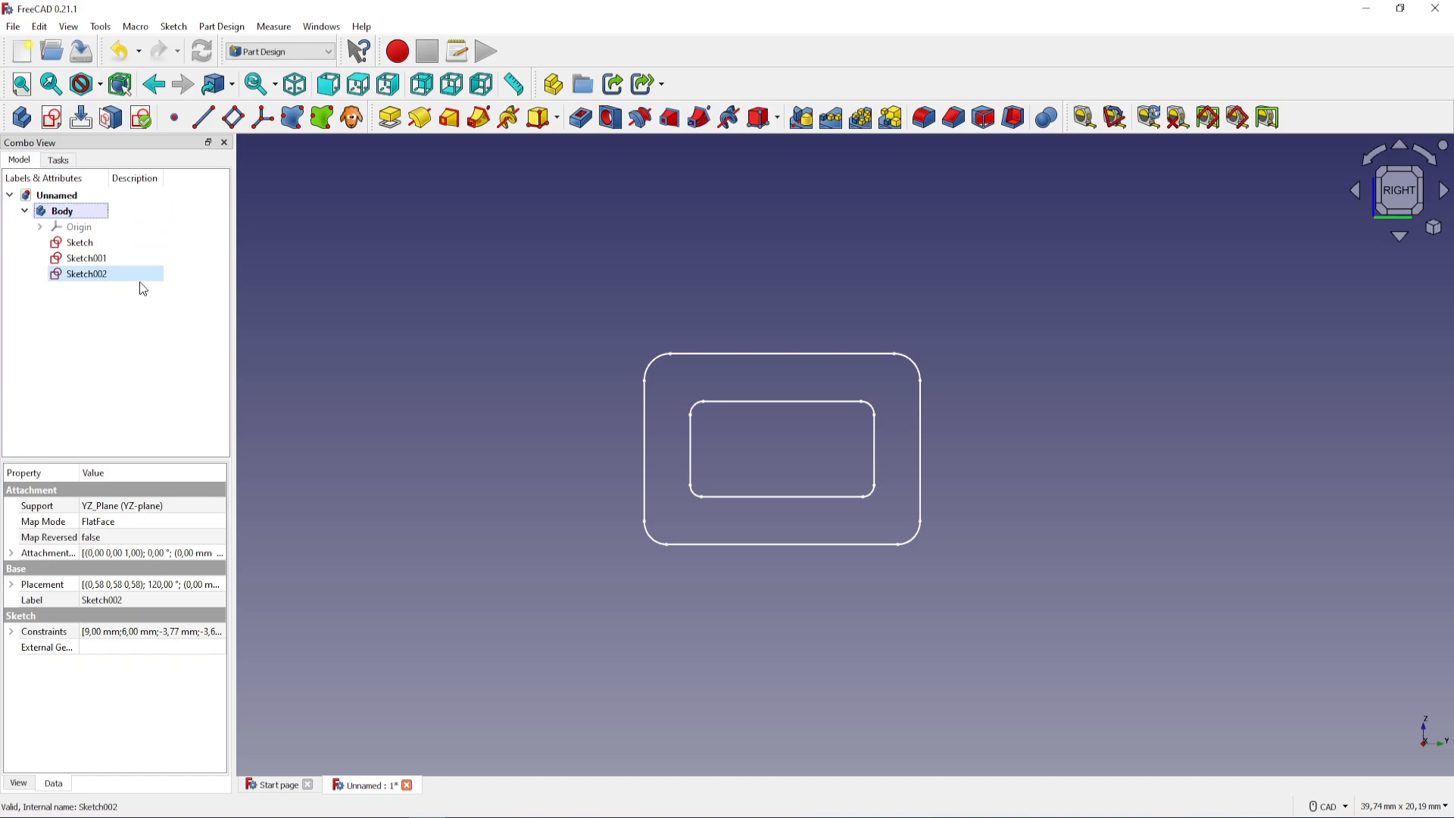
Create a new sketch on the YZ plane and draw a rectangle about 13.3 mm wide around both existing profiles
{"action": "left_click", "coordinate": [50, 117]}
{"action": "left_click", "coordinate": [64, 283]}
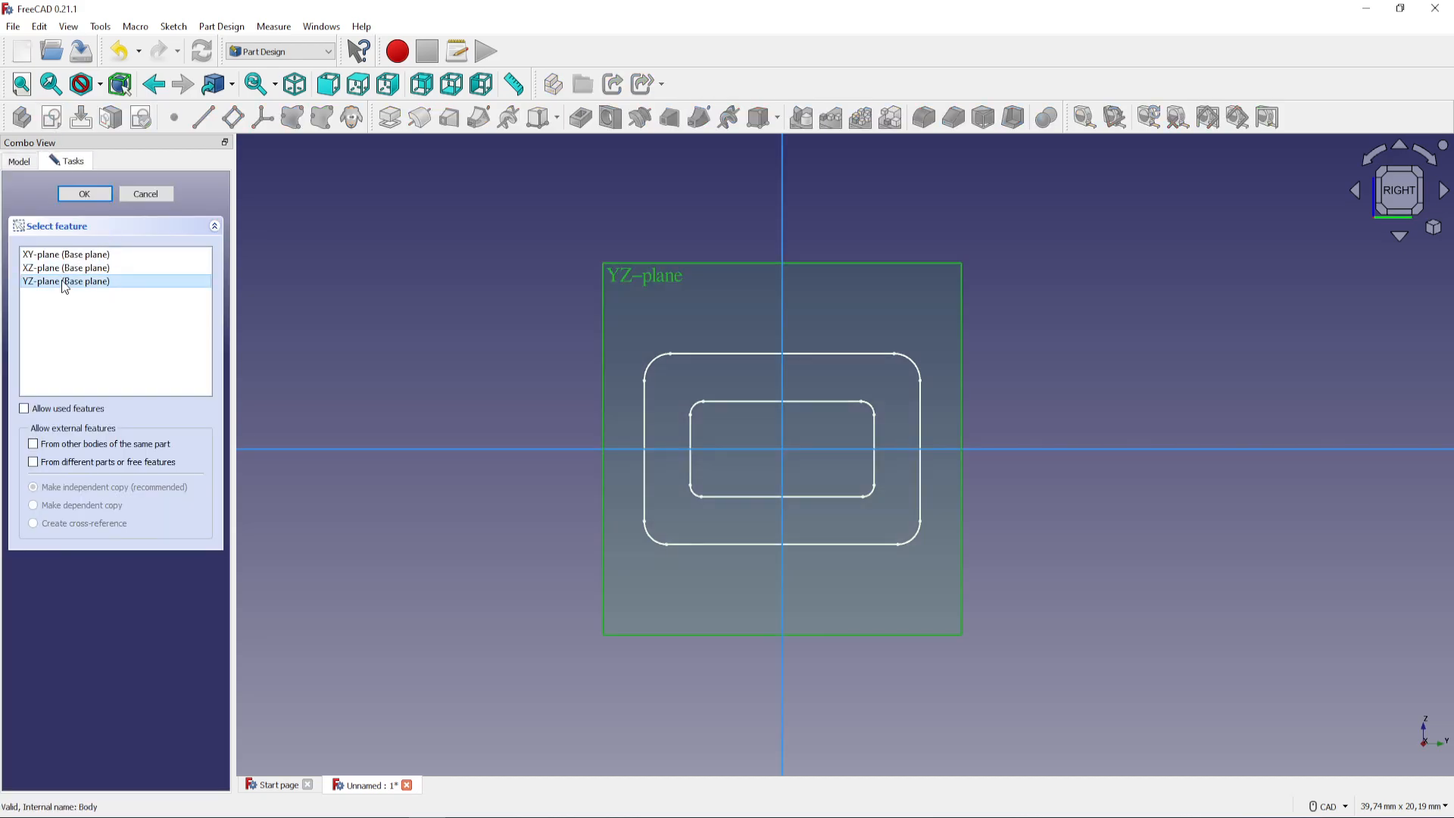
{"action": "left_click", "coordinate": [93, 190]}
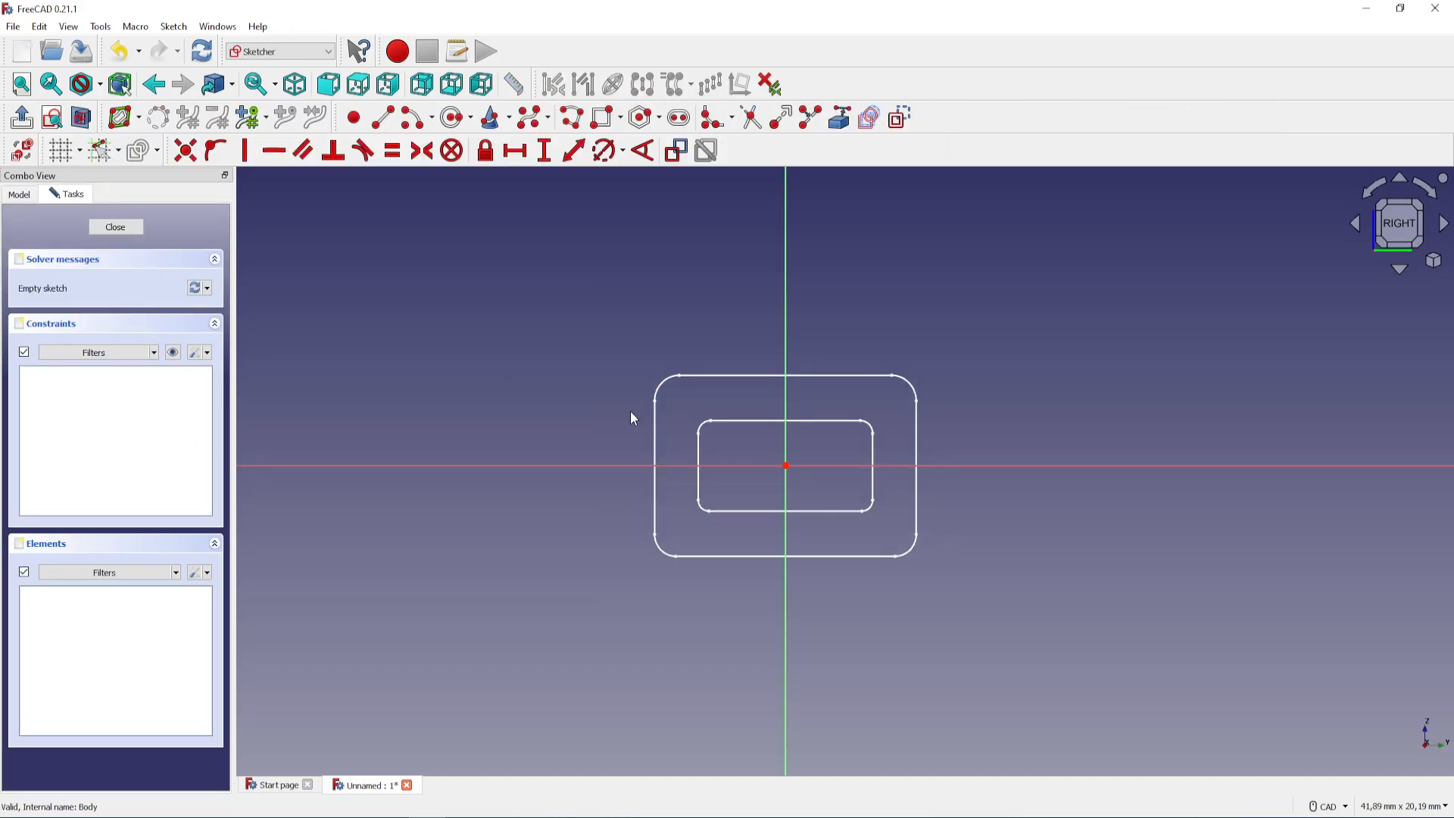
{"action": "scroll", "coordinate": [818, 477], "scroll_direction": "up", "scroll_amount": 2}
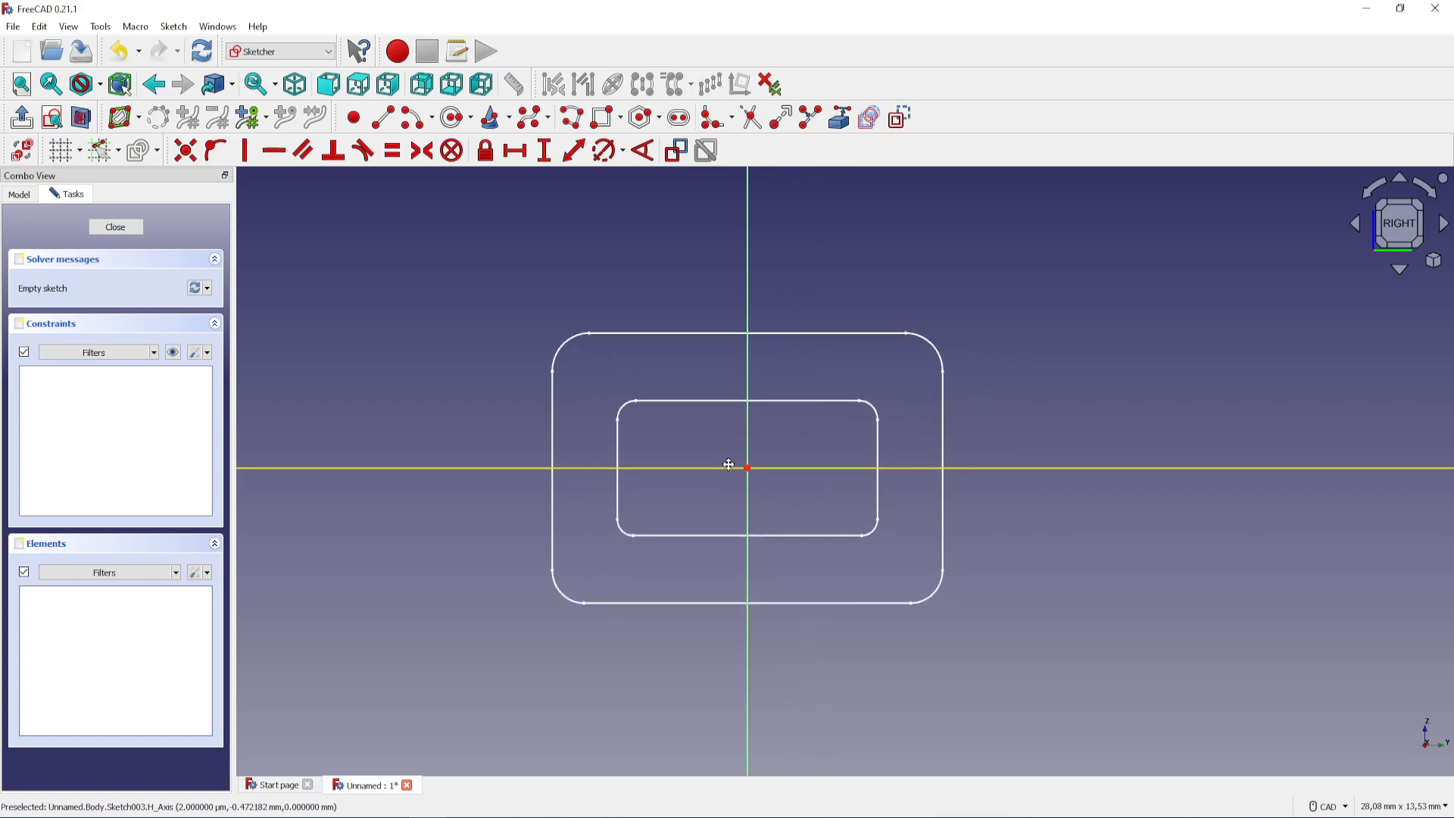
{"action": "left_click", "coordinate": [604, 117]}
{"action": "left_click", "coordinate": [477, 297]}
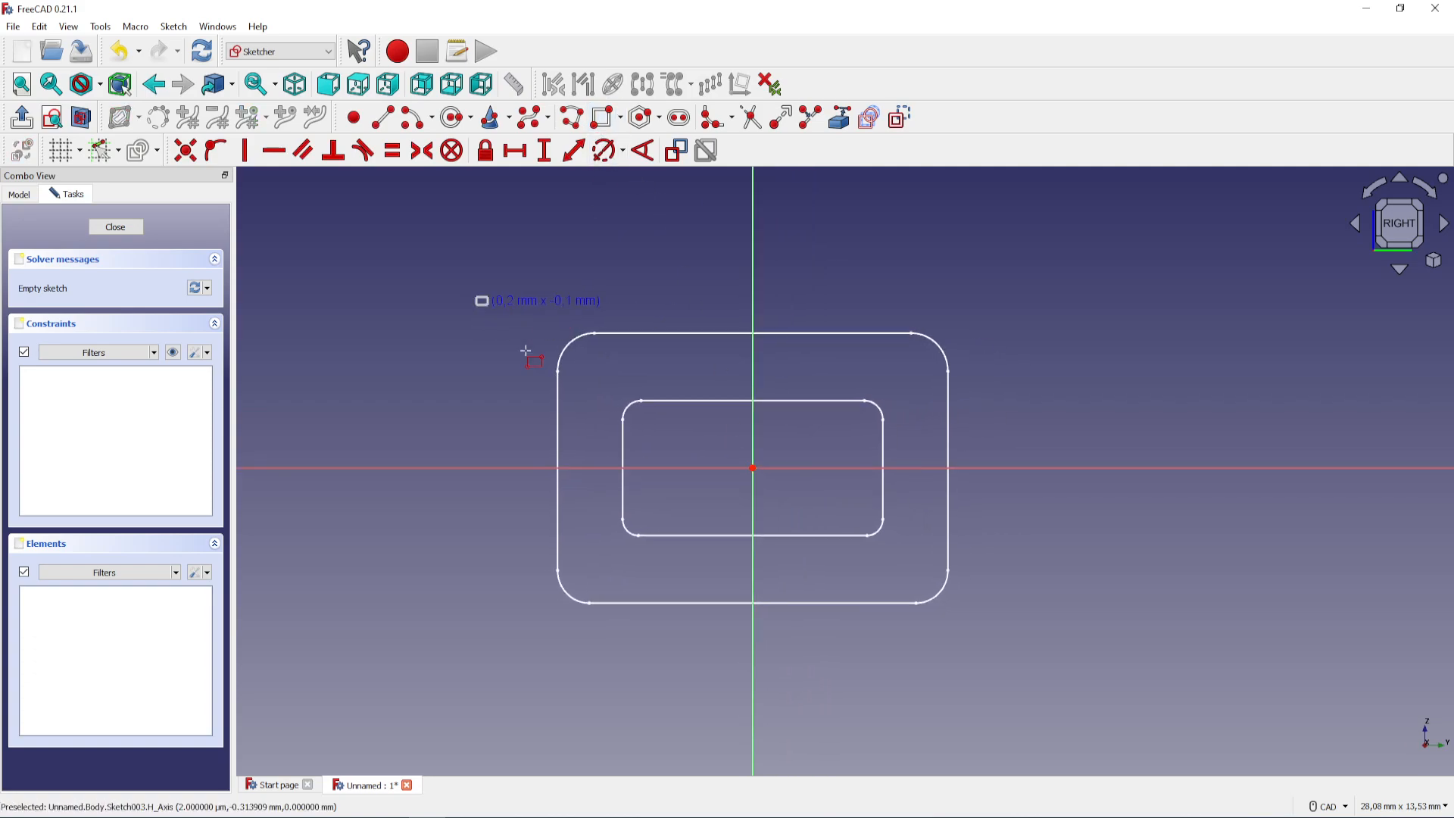
{"action": "left_click", "coordinate": [1052, 646]}
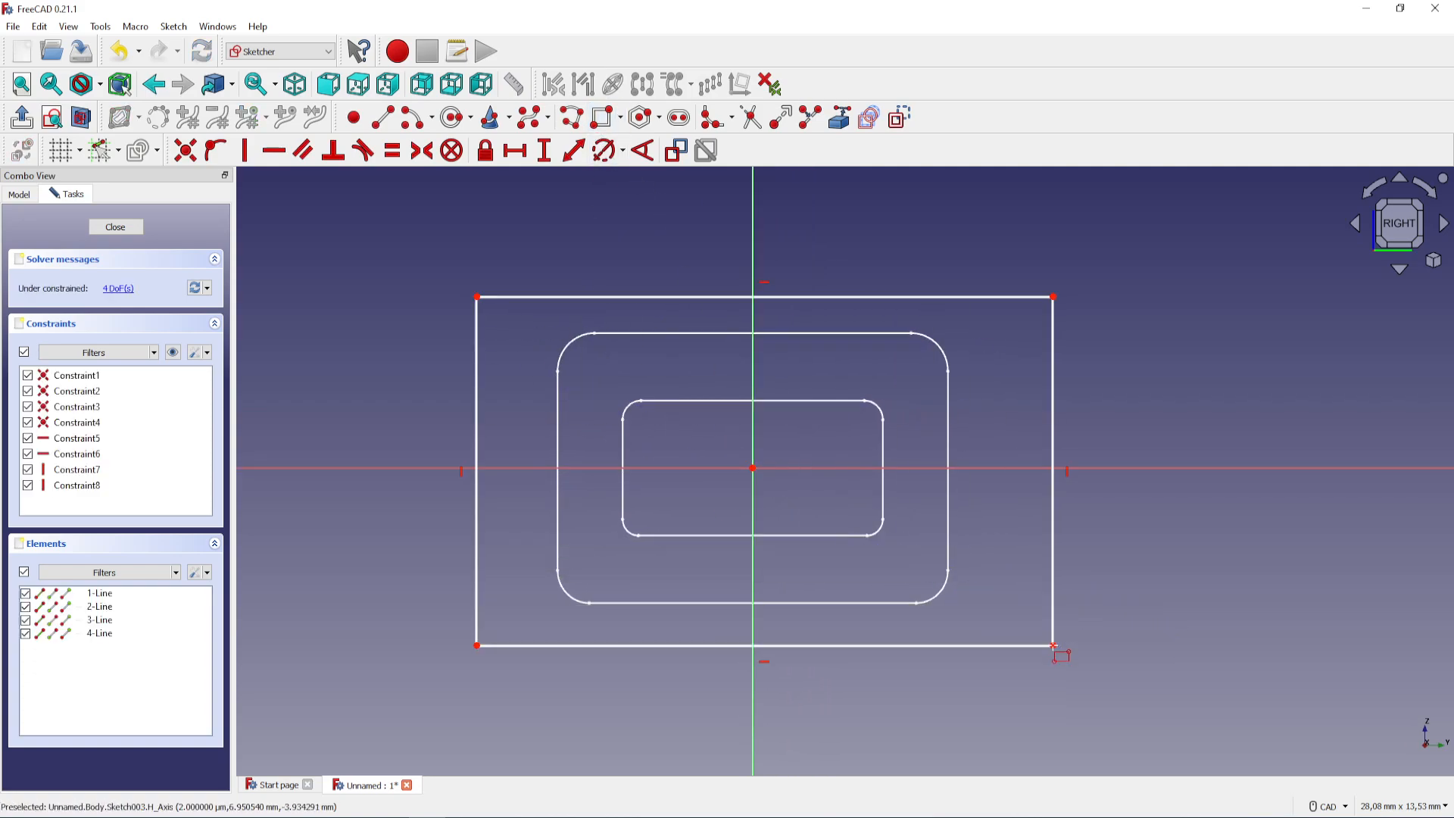
Constrain the new rectangle's width to 15 mm and its height to 6 mm
{"action": "left_click", "coordinate": [728, 297]}
{"action": "left_click", "coordinate": [515, 150]}
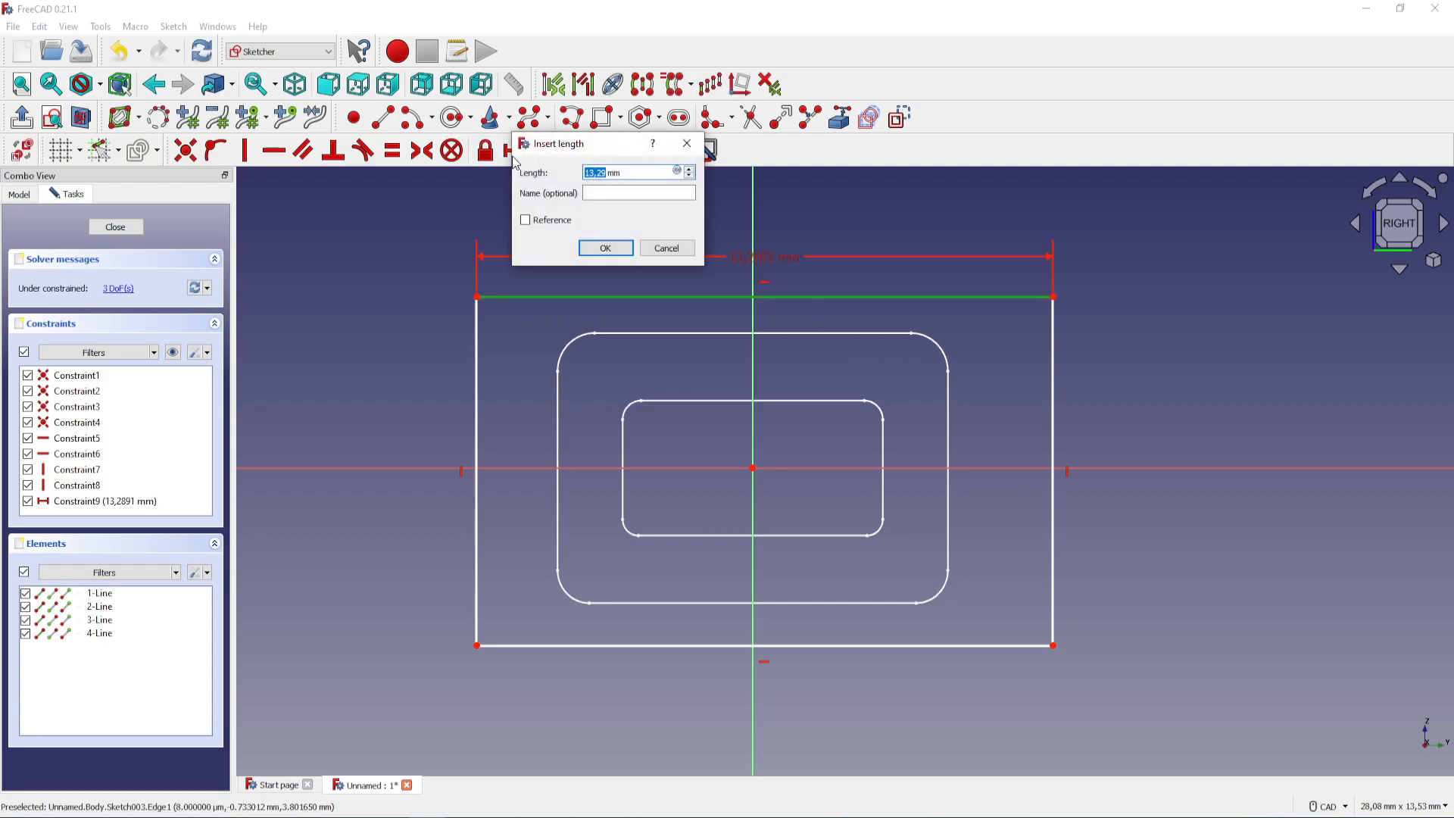
{"action": "type", "text": "1"}
{"action": "key", "text": "Return"}
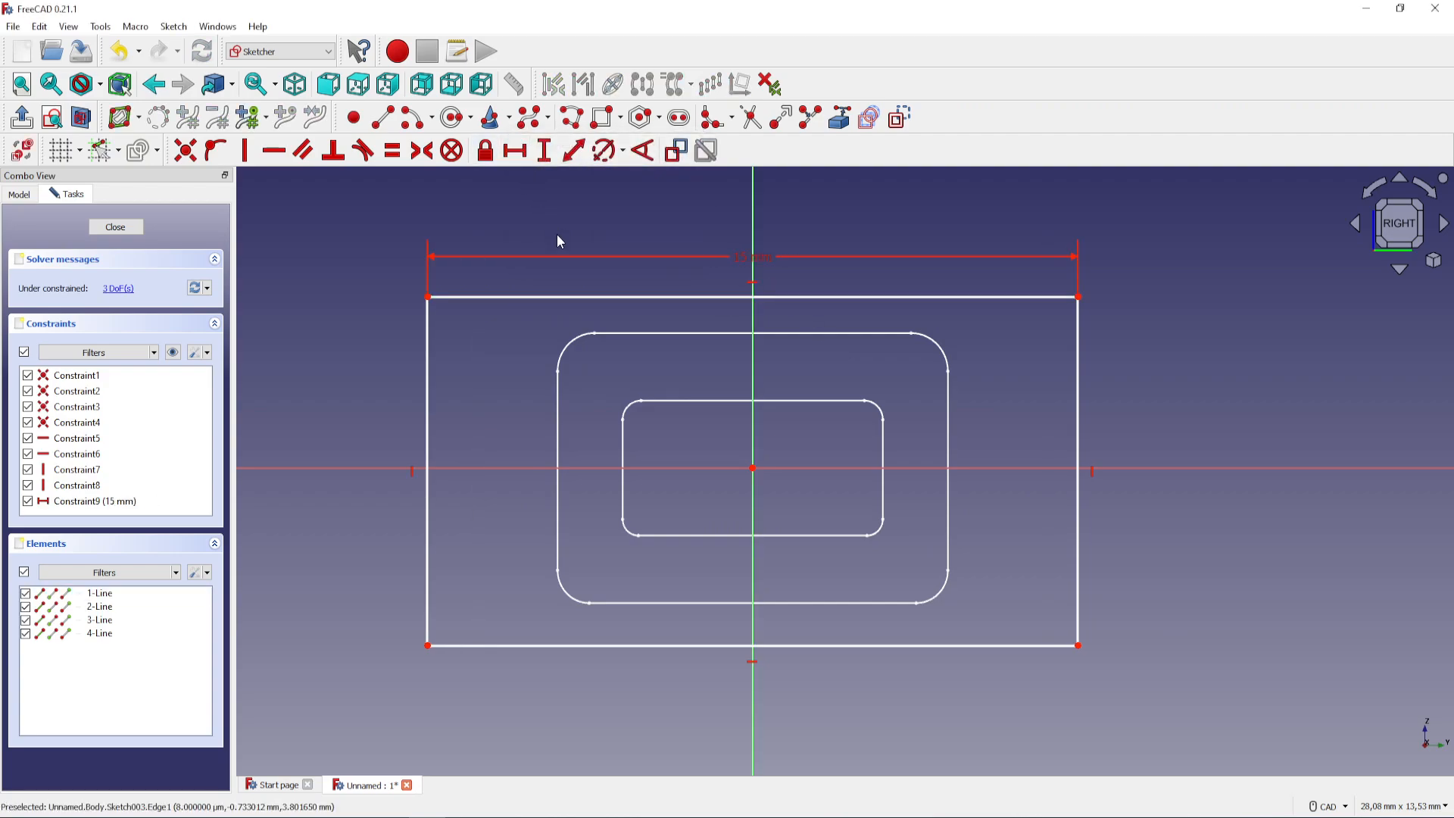
{"action": "left_click", "coordinate": [544, 155]}
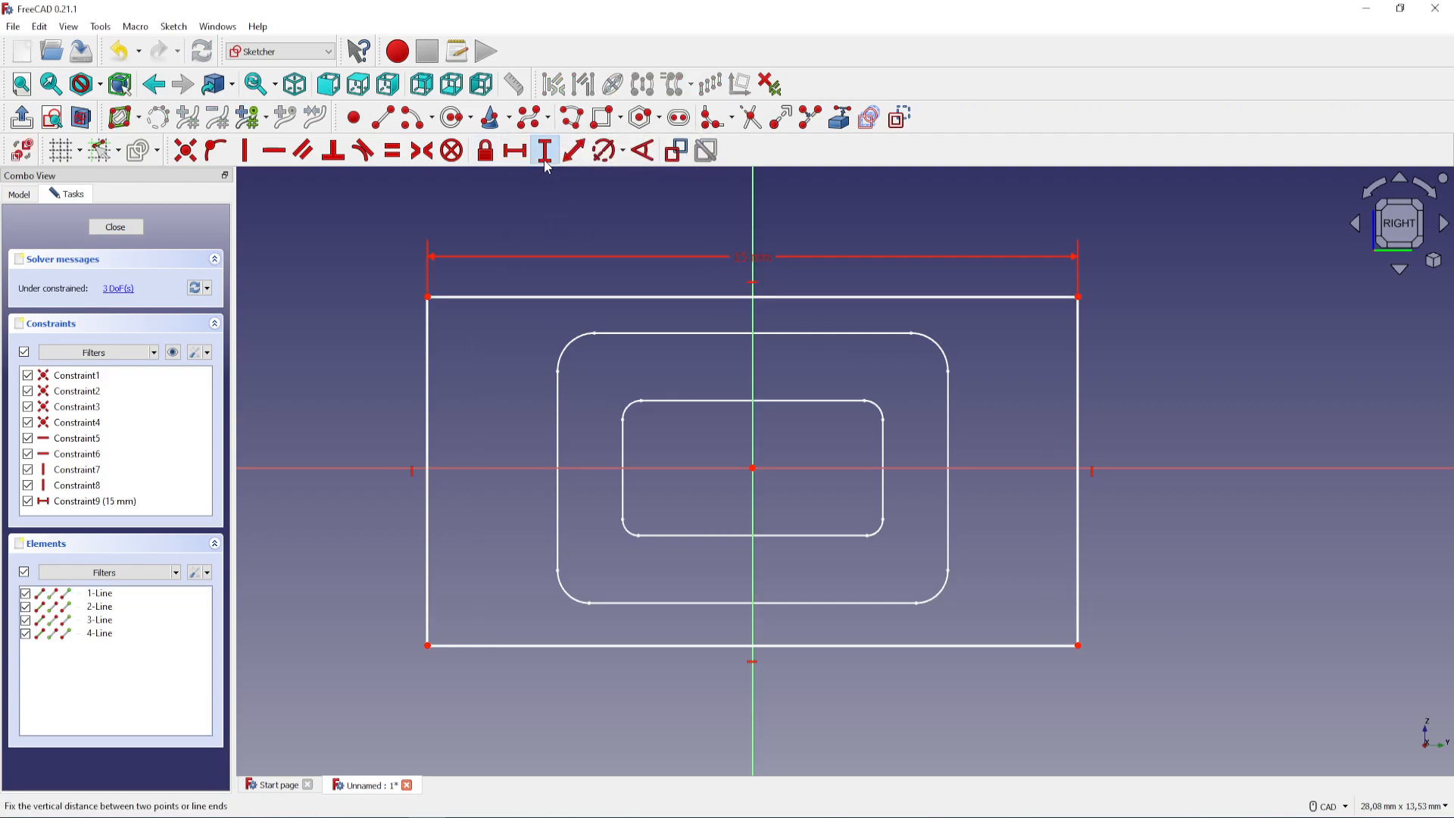
{"action": "left_click", "coordinate": [429, 366]}
{"action": "type", "text": "6"}
{"action": "key", "text": "Return"}
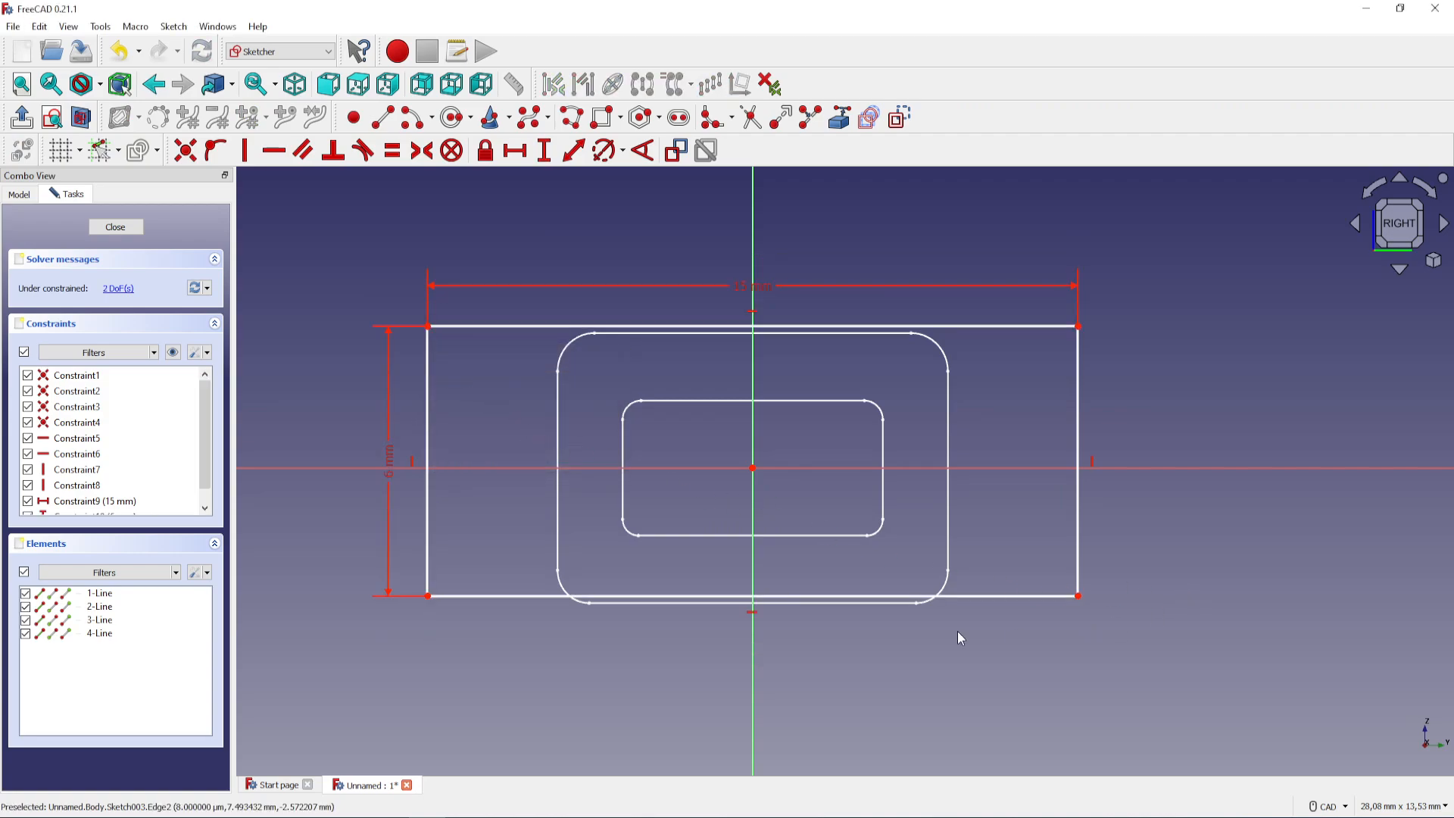
Make the lower-left and upper-right corners of the 15 × 6 mm rectangle symmetric about the origin
{"action": "left_click", "coordinate": [429, 596]}
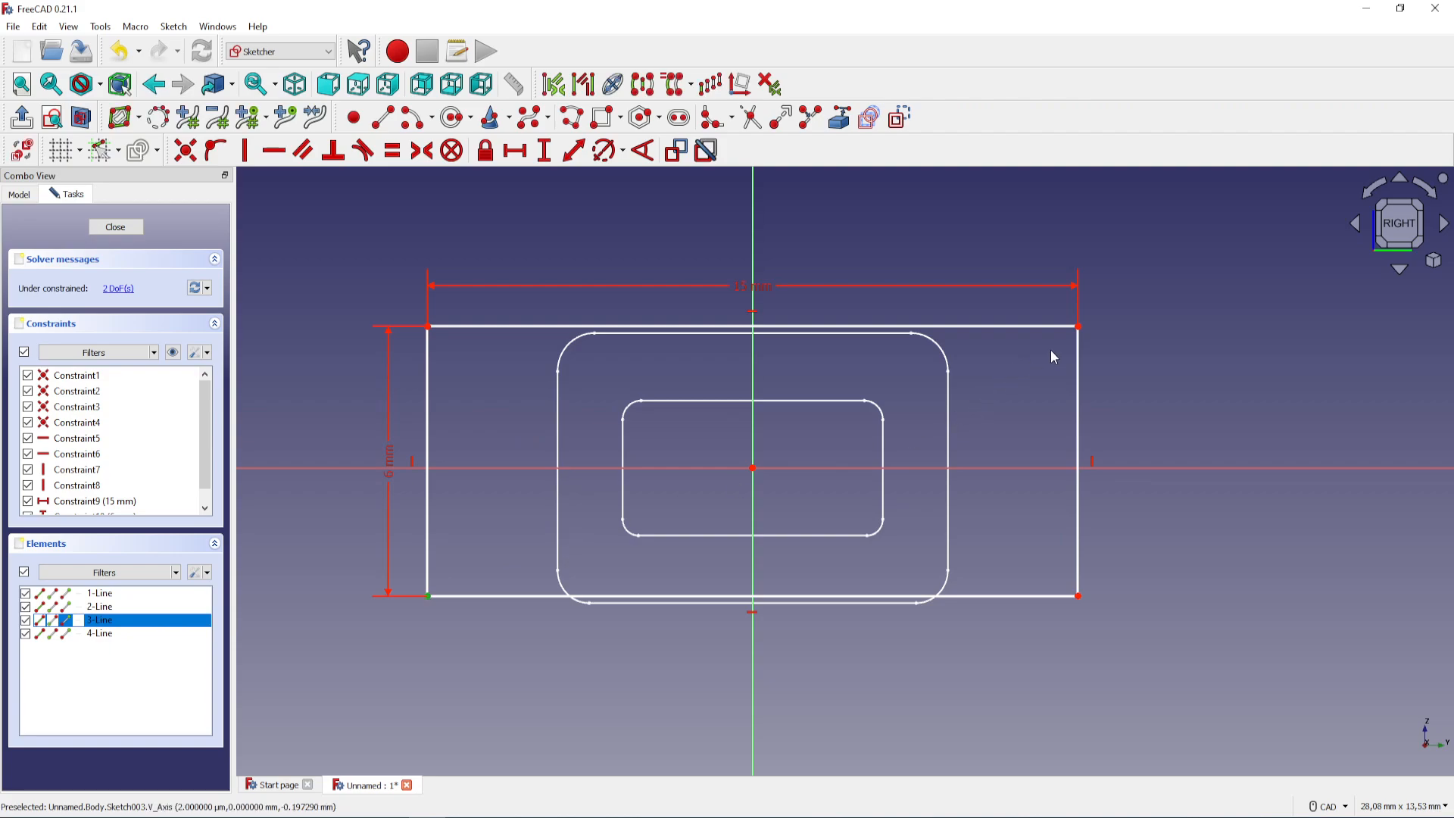
{"action": "left_click", "coordinate": [1076, 326]}
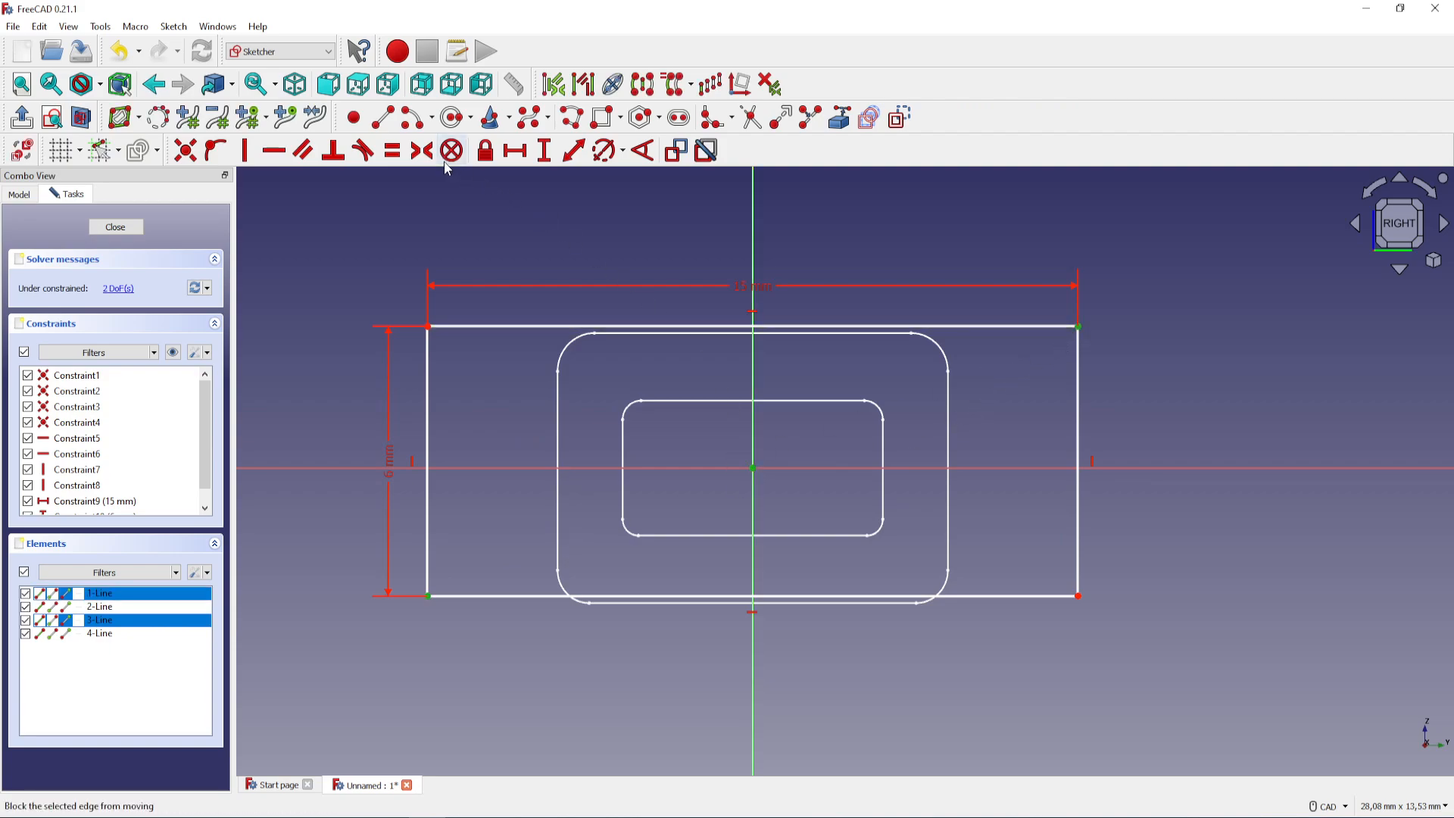
{"action": "left_click", "coordinate": [422, 150]}
{"action": "scroll", "coordinate": [581, 464], "scroll_direction": "up", "scroll_amount": 1}
{"action": "scroll", "coordinate": [578, 462], "scroll_direction": "up", "scroll_amount": 1}
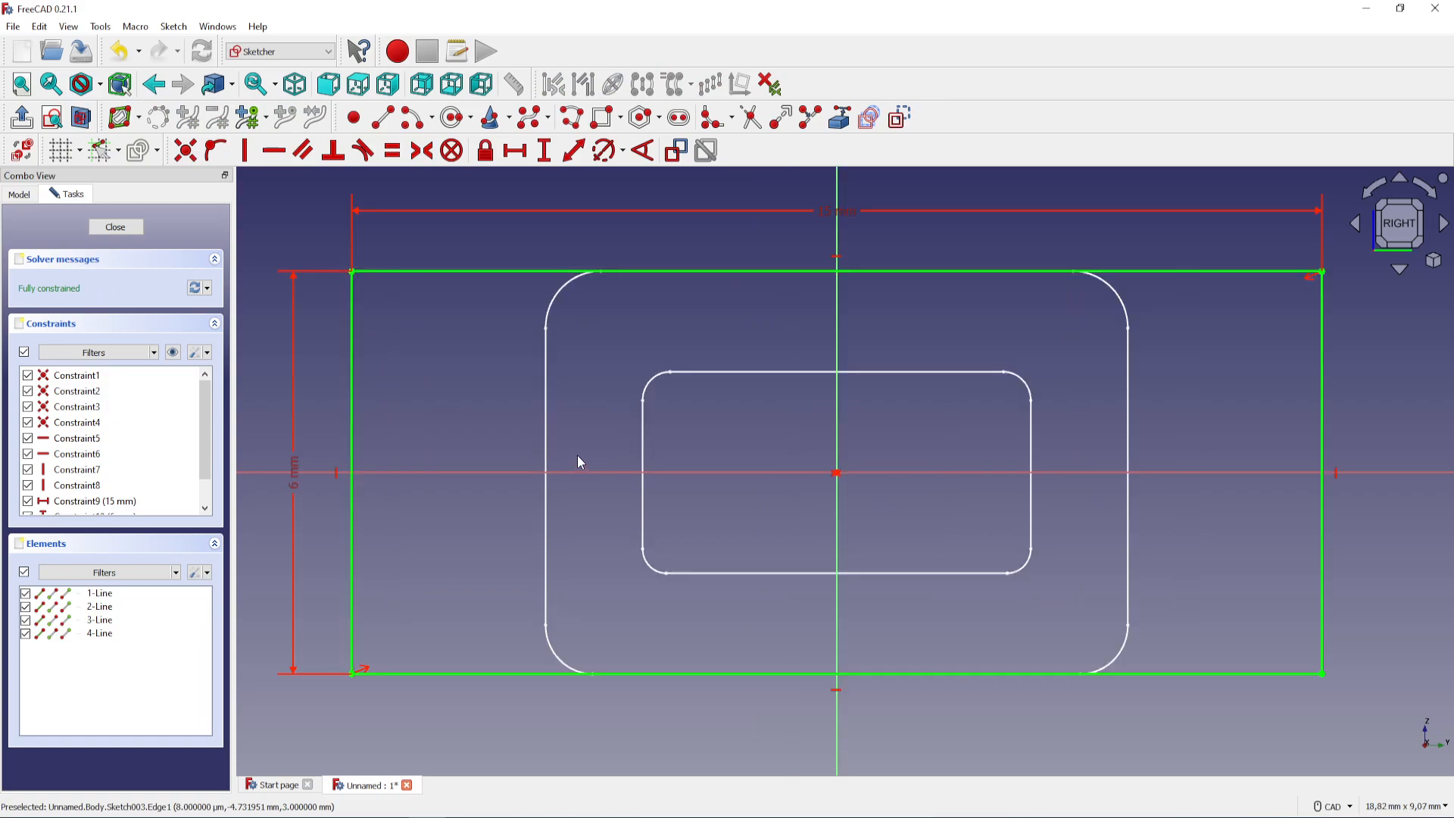
{"action": "scroll", "coordinate": [578, 457], "scroll_direction": "down", "scroll_amount": 1}
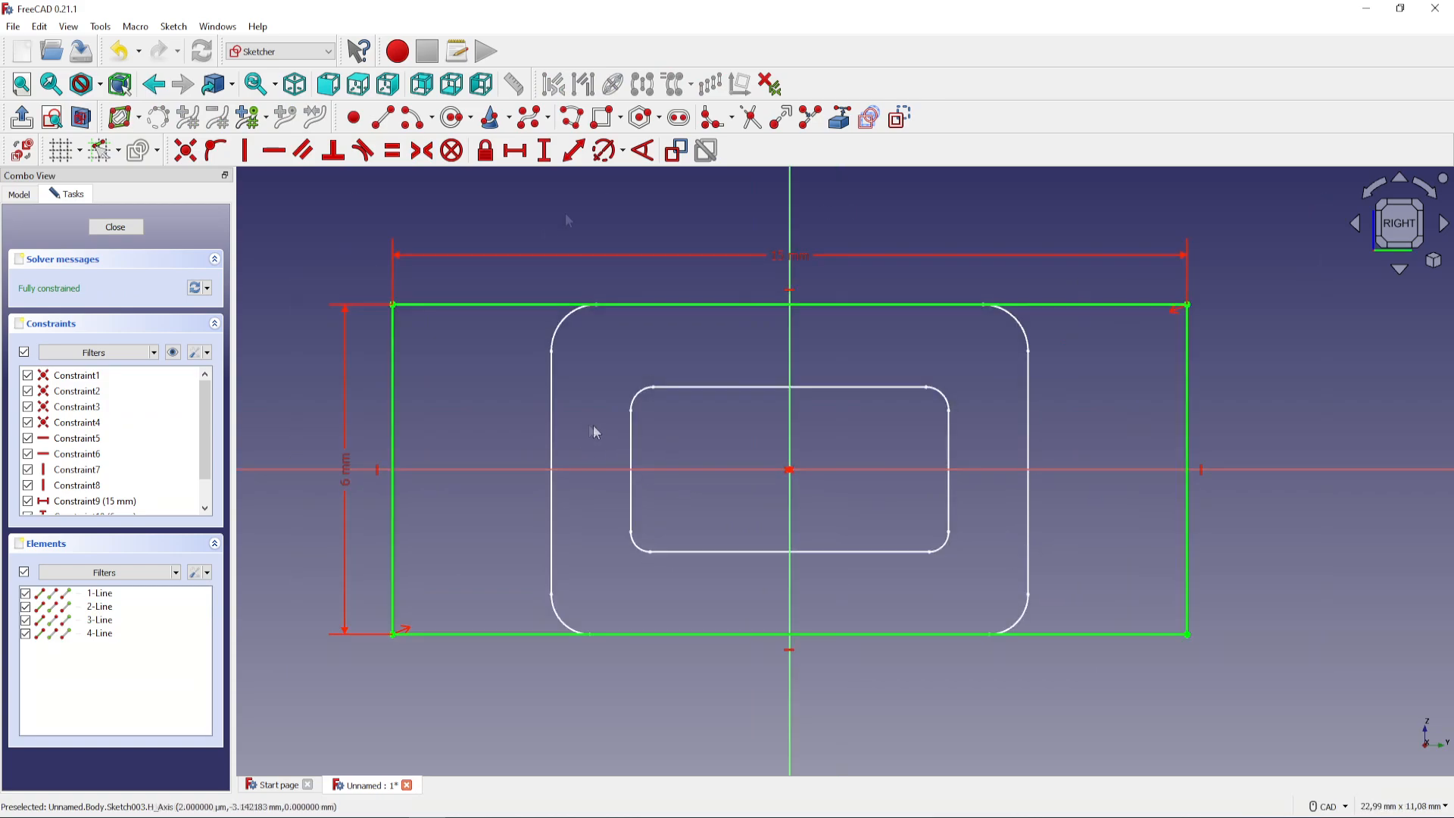
Fillet all four corners of the 15 × 6 mm rectangle
{"action": "left_click", "coordinate": [717, 123]}
{"action": "left_click", "coordinate": [393, 305]}
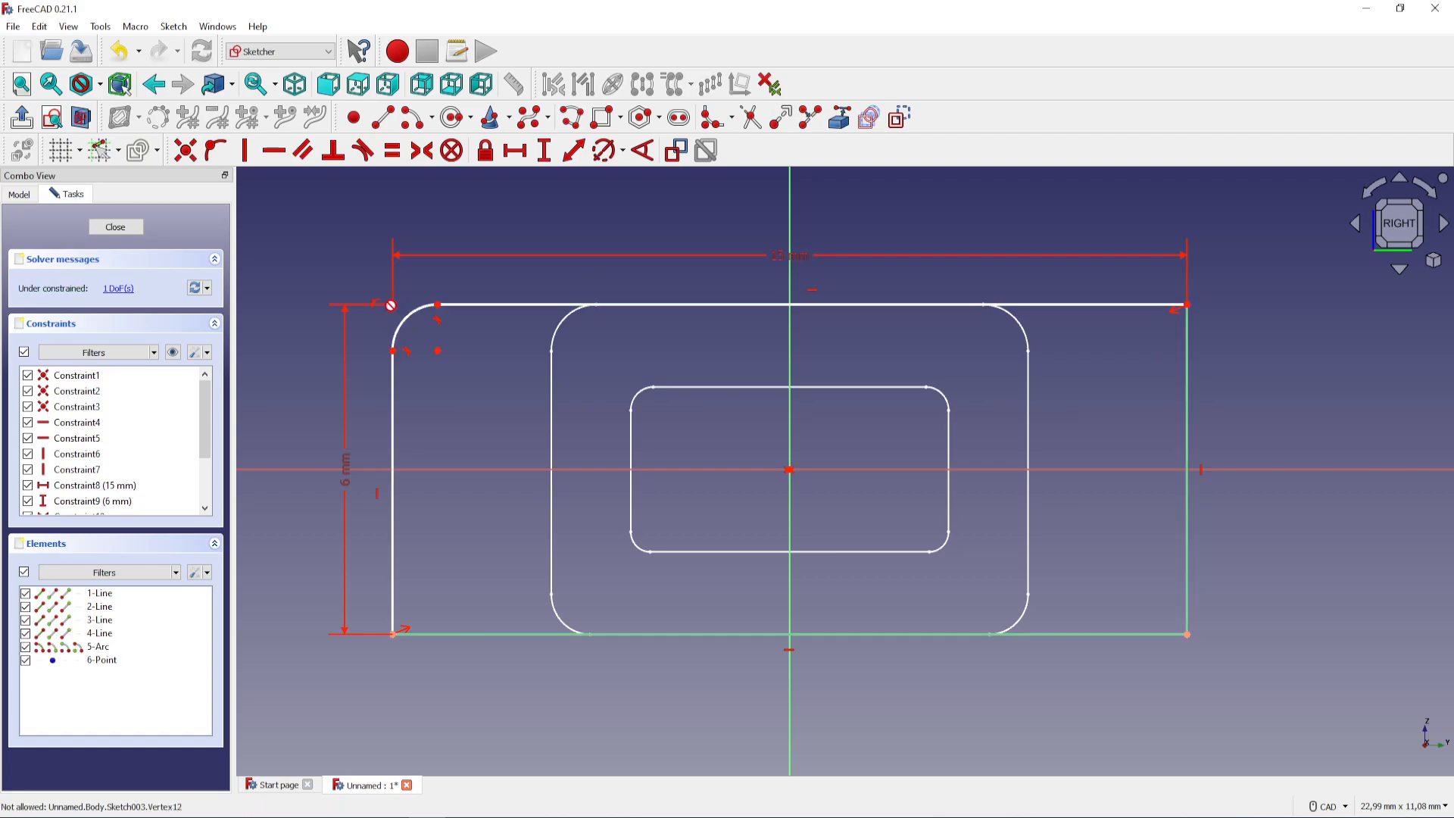
{"action": "left_click", "coordinate": [393, 633]}
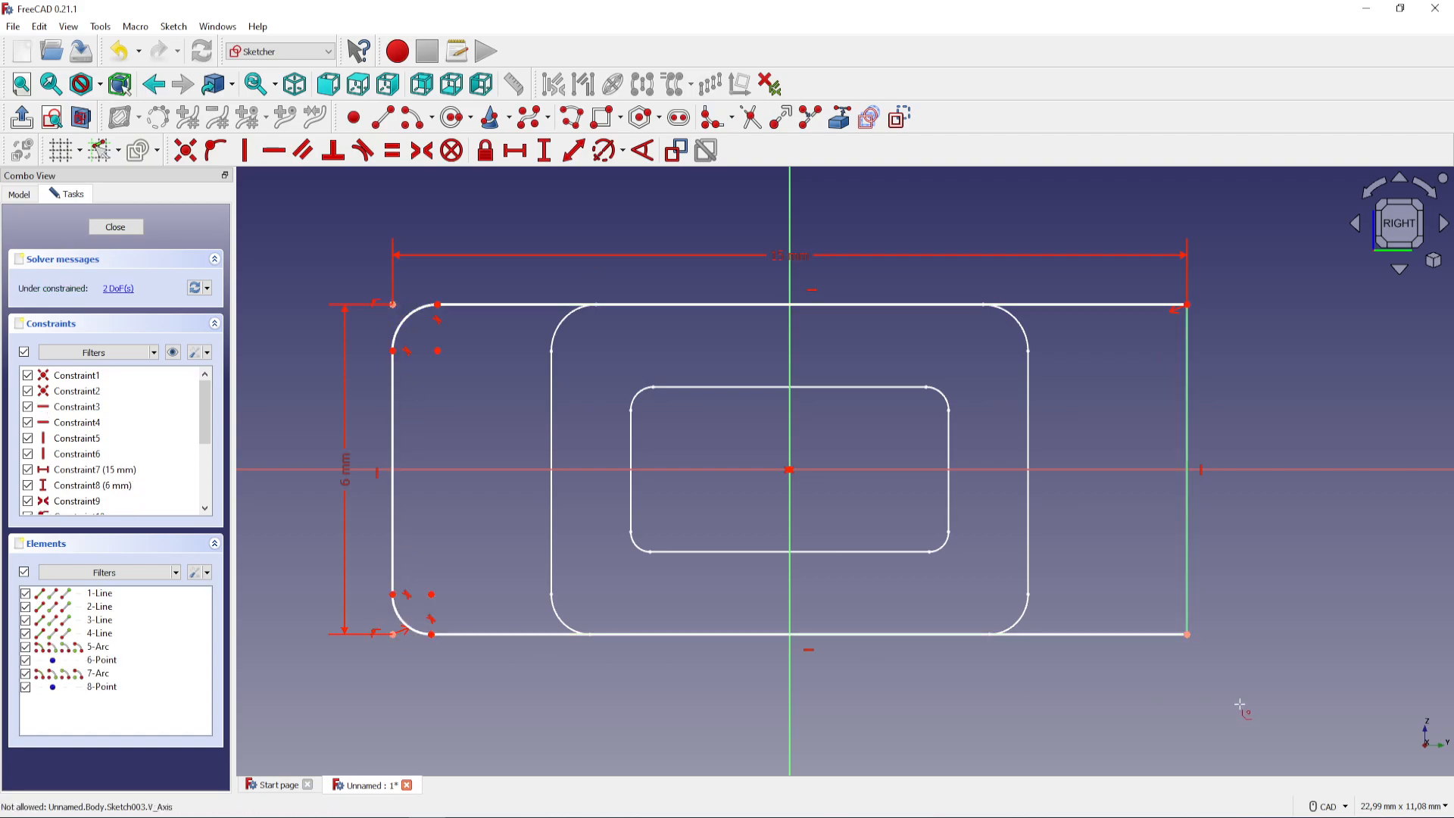
{"action": "left_click", "coordinate": [1186, 635]}
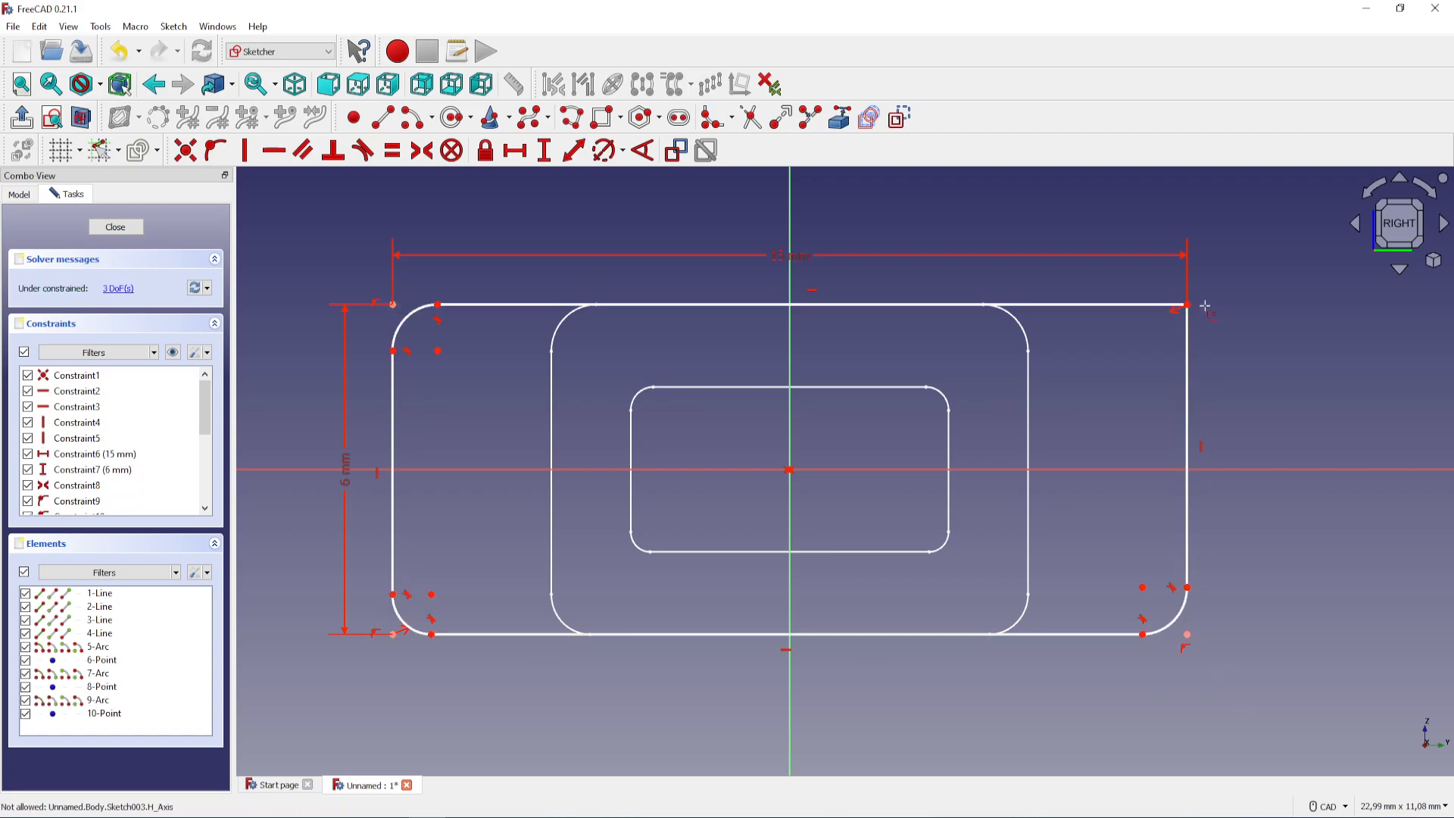
{"action": "left_click", "coordinate": [1186, 304]}
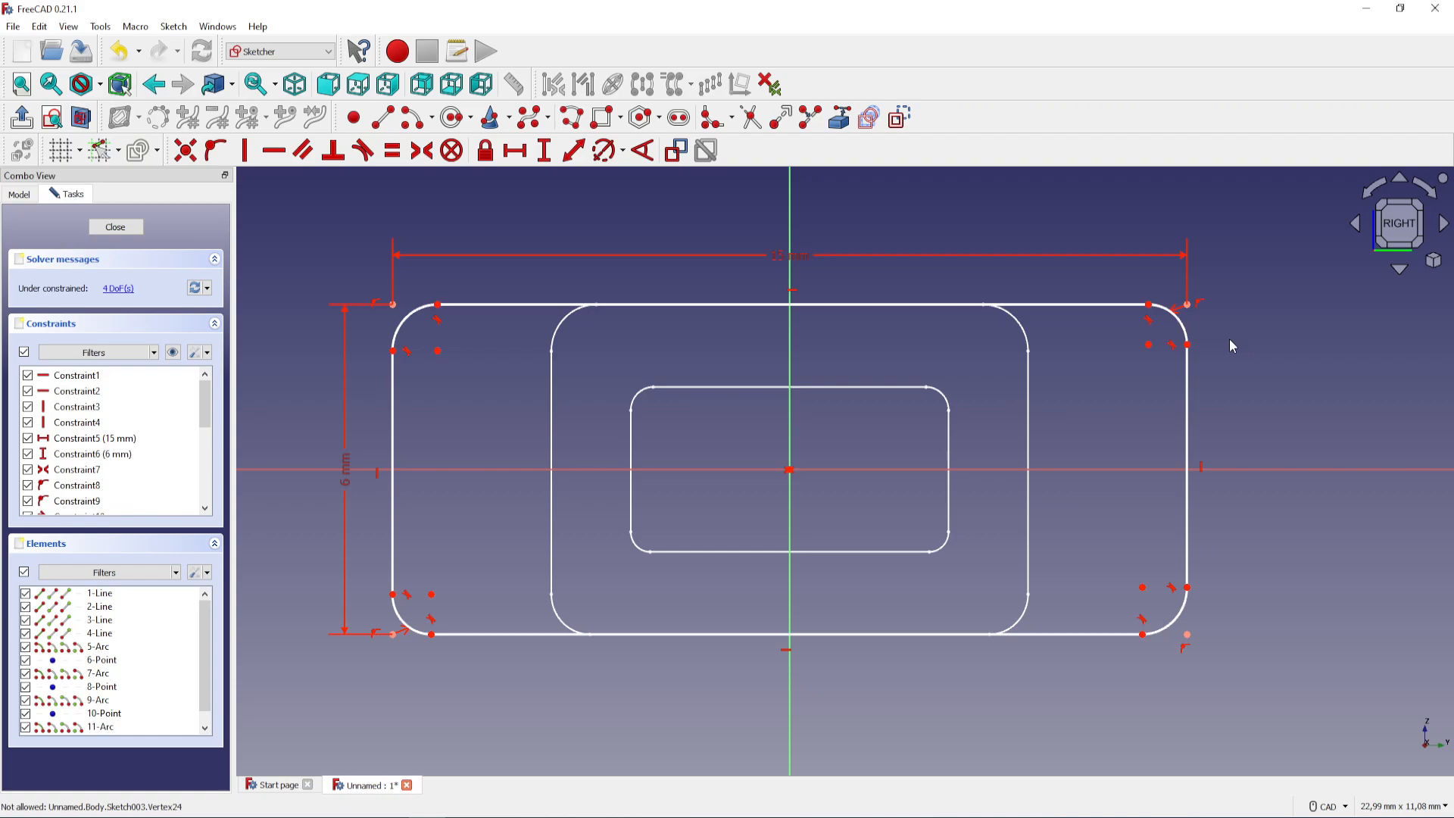
Lock the 15 × 6 mm rectangle's upper-left fillet centre point and delete the resulting redundant constraint
{"action": "left_click", "coordinate": [438, 352]}
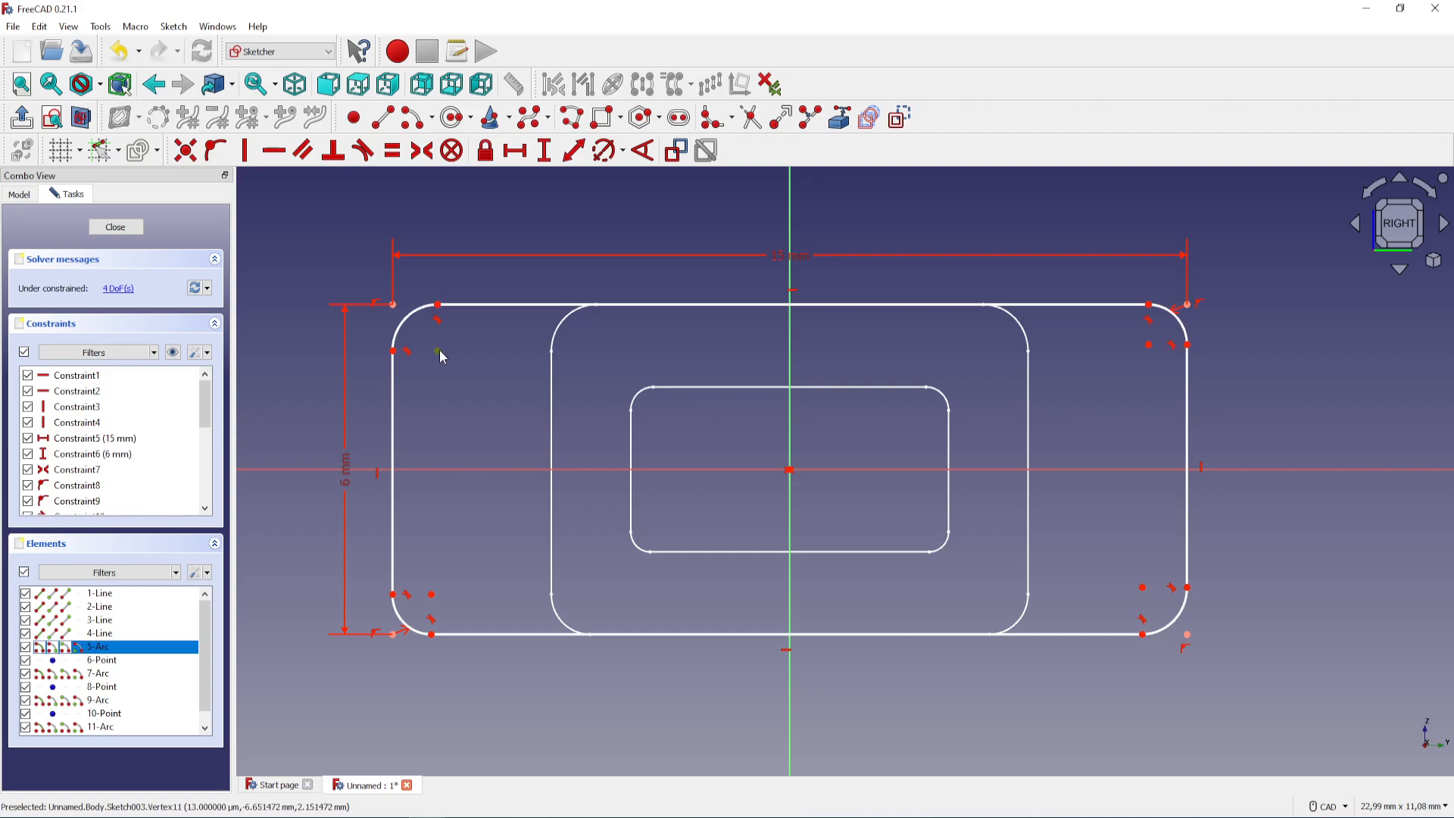
{"action": "left_click", "coordinate": [487, 155]}
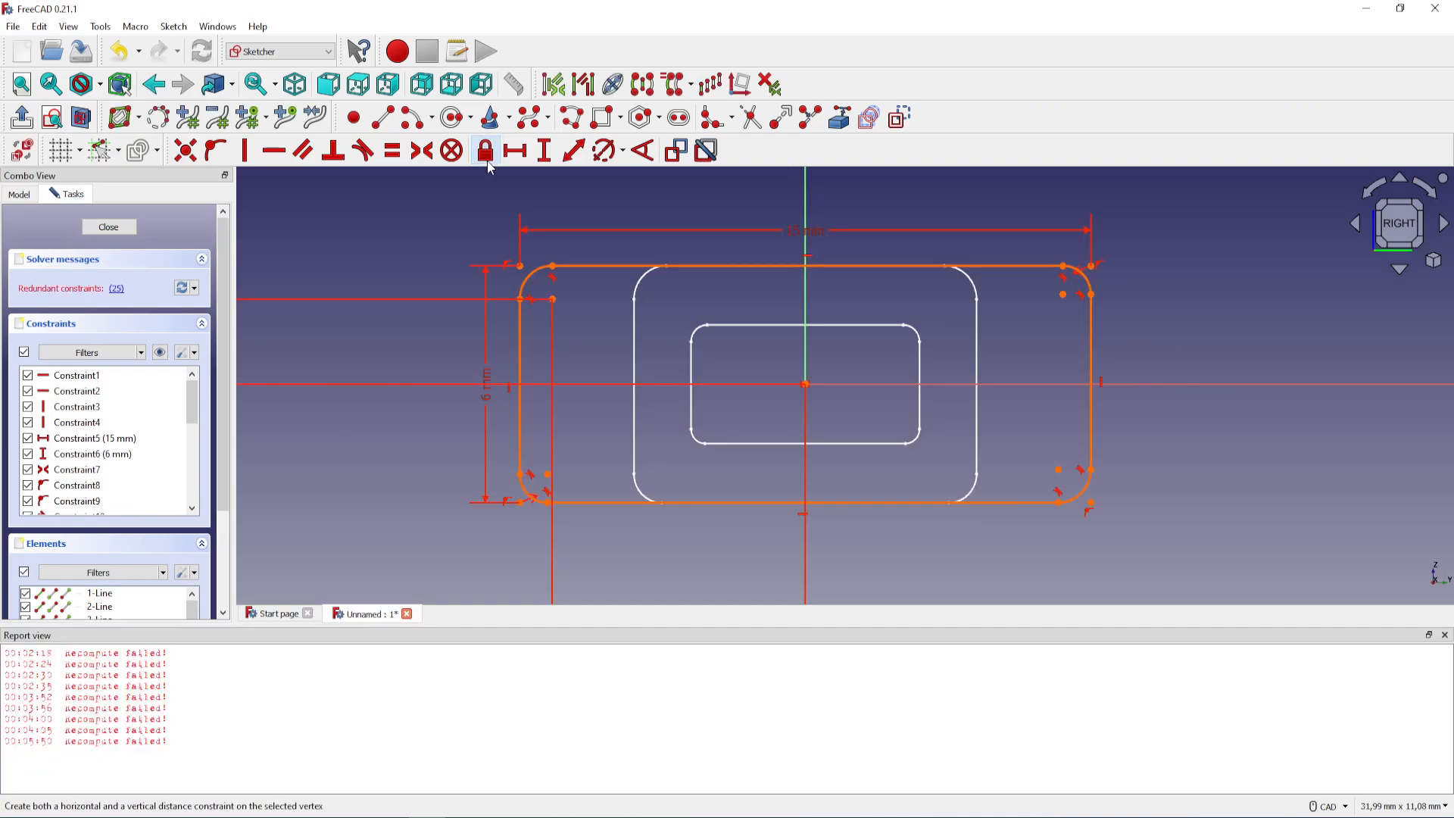
{"action": "left_click", "coordinate": [116, 289]}
{"action": "key", "text": "Delete"}
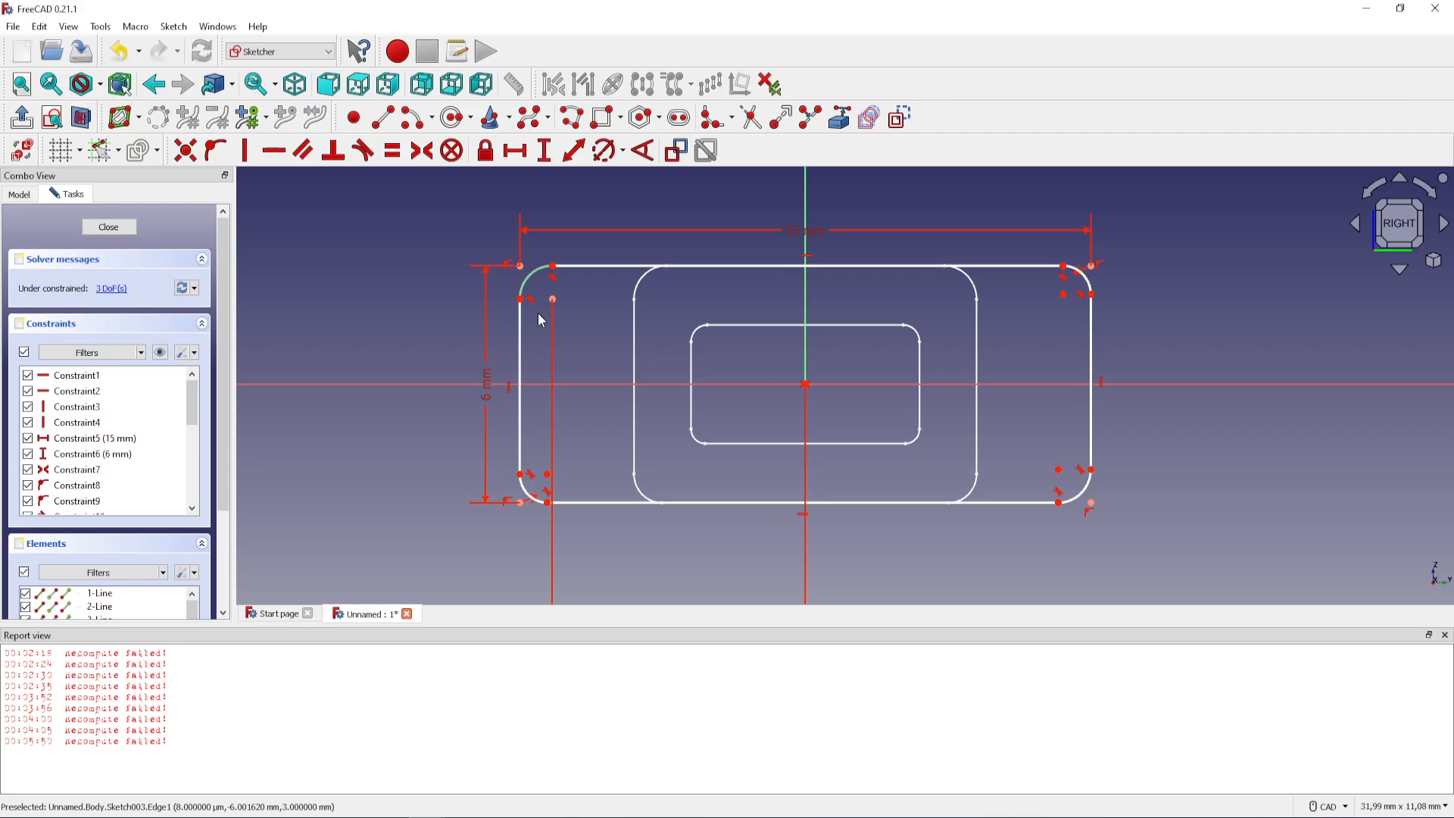
Lock the 15 × 6 mm rectangle's lower-left fillet centre point and delete the resulting redundant constraint
{"action": "left_click", "coordinate": [548, 475]}
{"action": "left_click", "coordinate": [487, 152]}
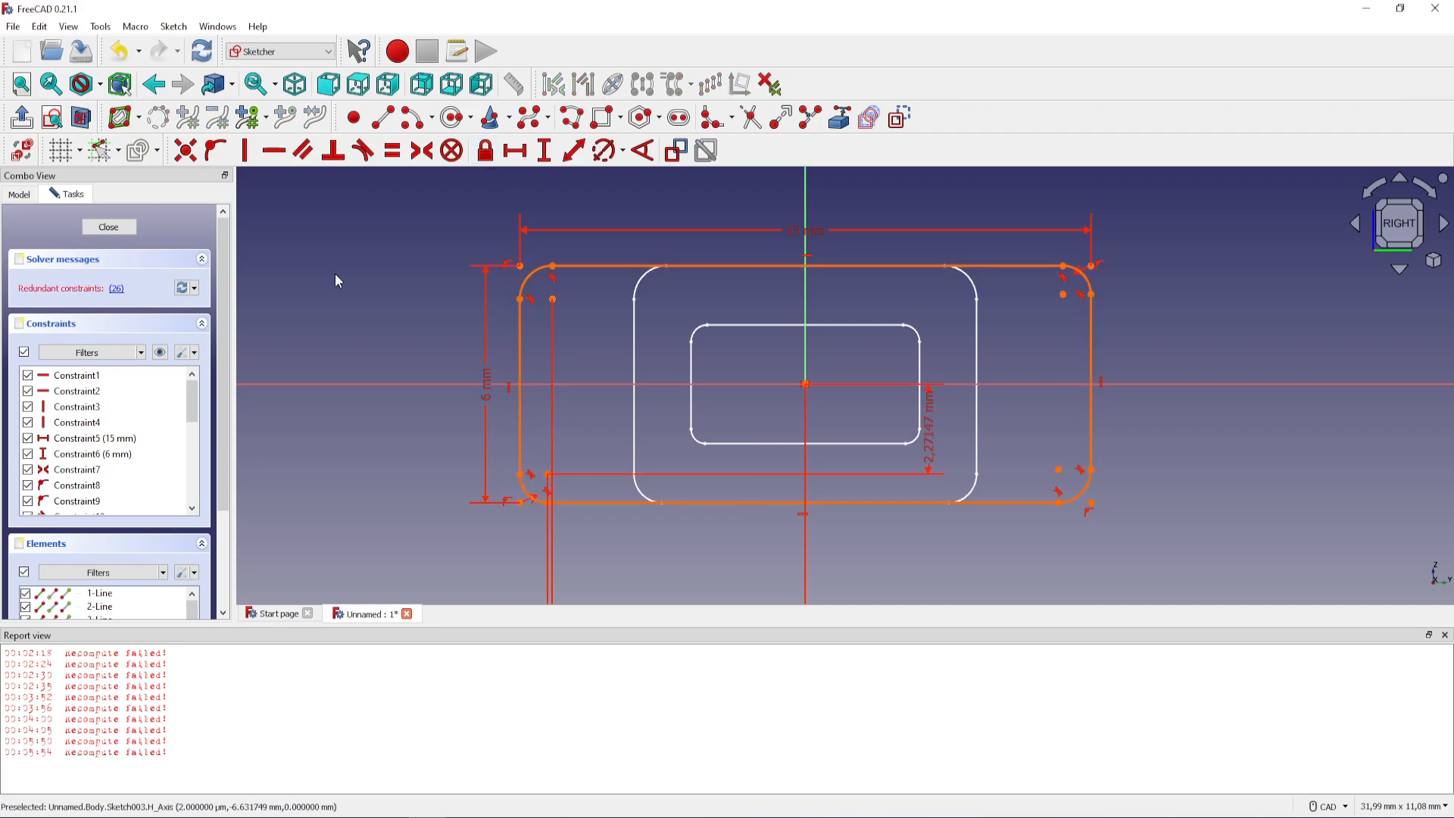
{"action": "left_click", "coordinate": [116, 290]}
{"action": "key", "text": "Delete"}
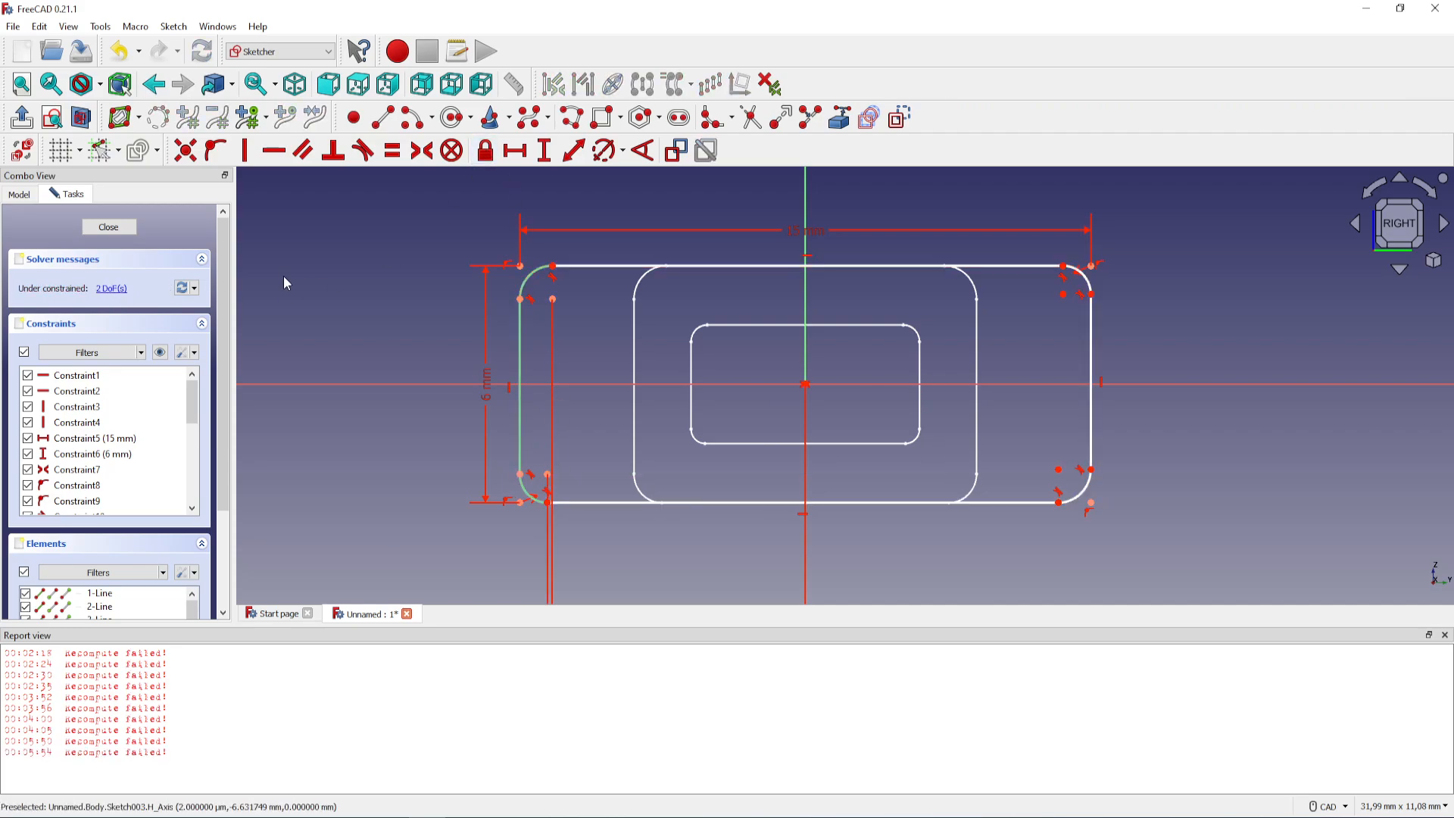
Lock the 15 × 6 mm rectangle's upper-right fillet centre point and delete the resulting redundant constraint
{"action": "left_click", "coordinate": [1063, 294]}
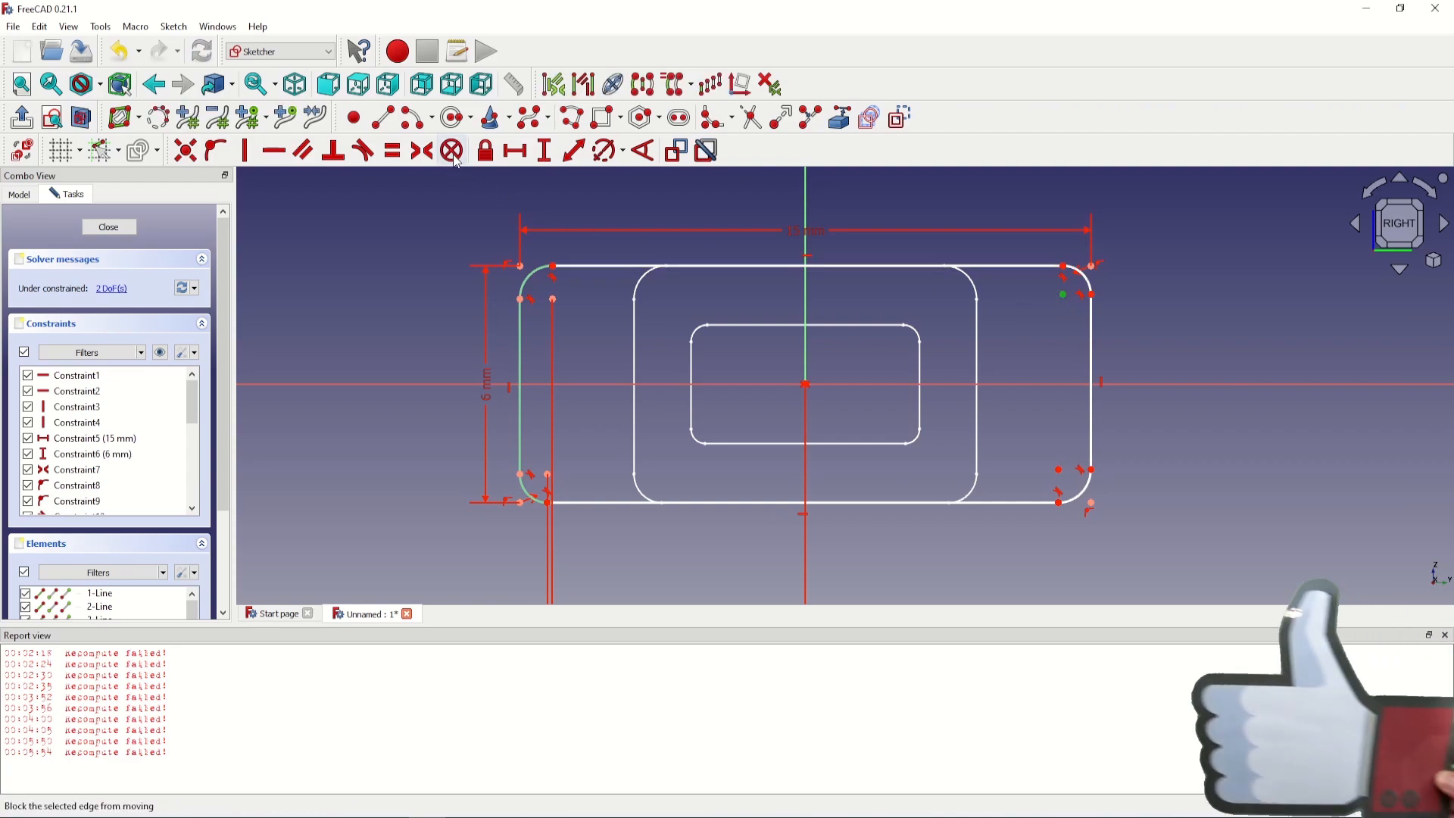
{"action": "left_click", "coordinate": [487, 152]}
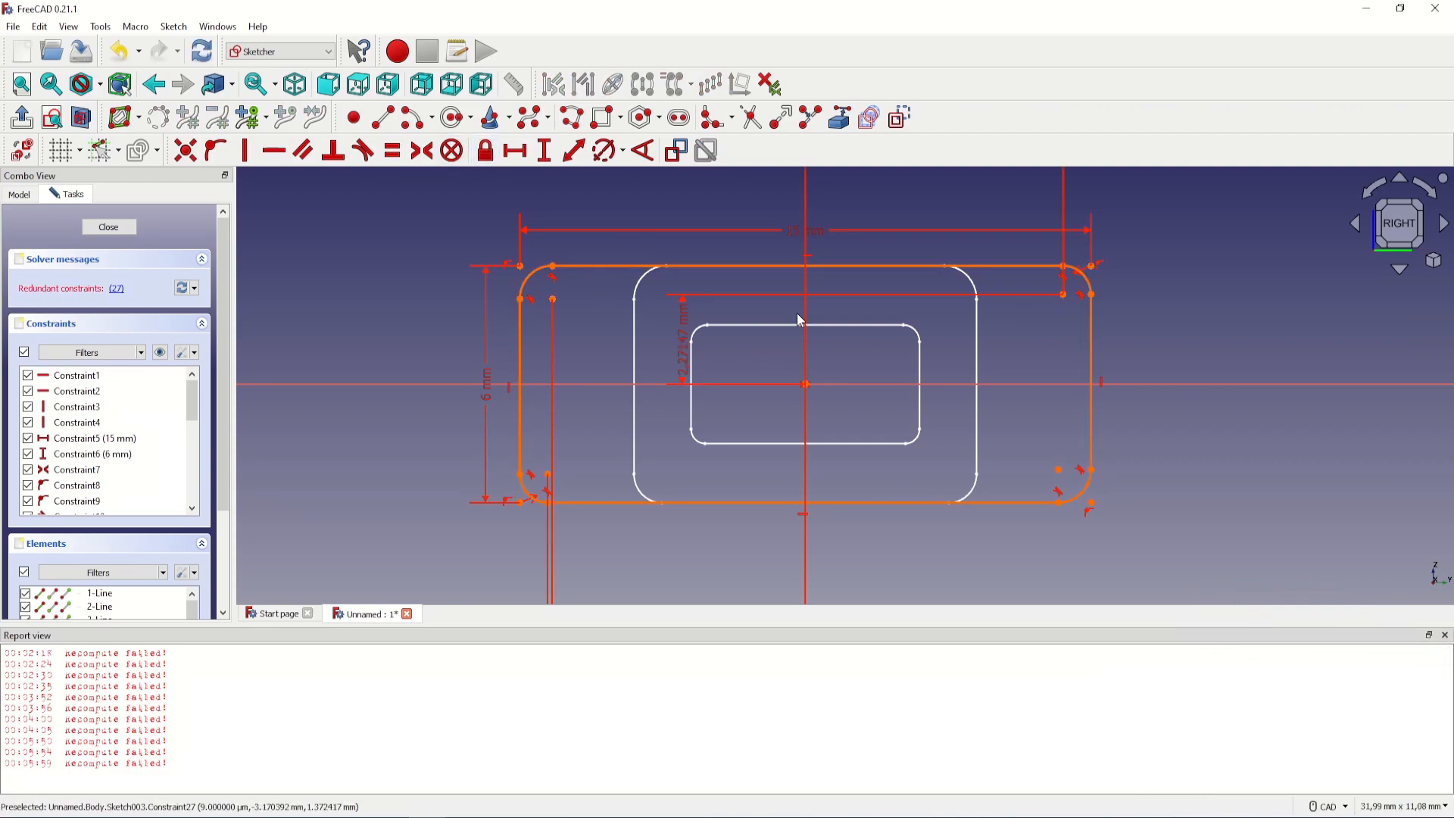
{"action": "left_click", "coordinate": [119, 293]}
{"action": "key", "text": "Delete"}
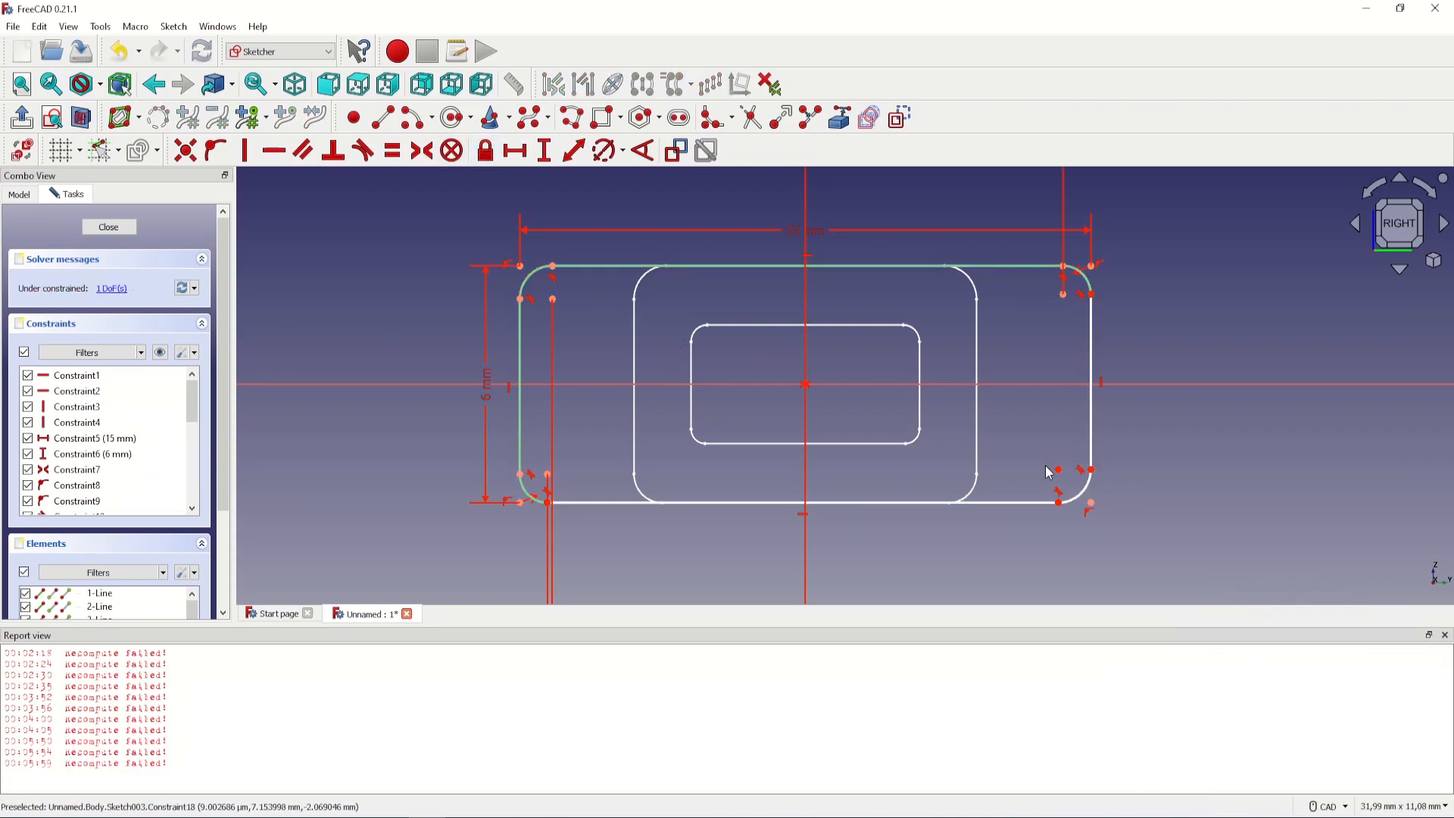
Lock the 15 × 6 mm rectangle's lower-right fillet centre point and delete the resulting redundant constraint
{"action": "left_click", "coordinate": [485, 150]}
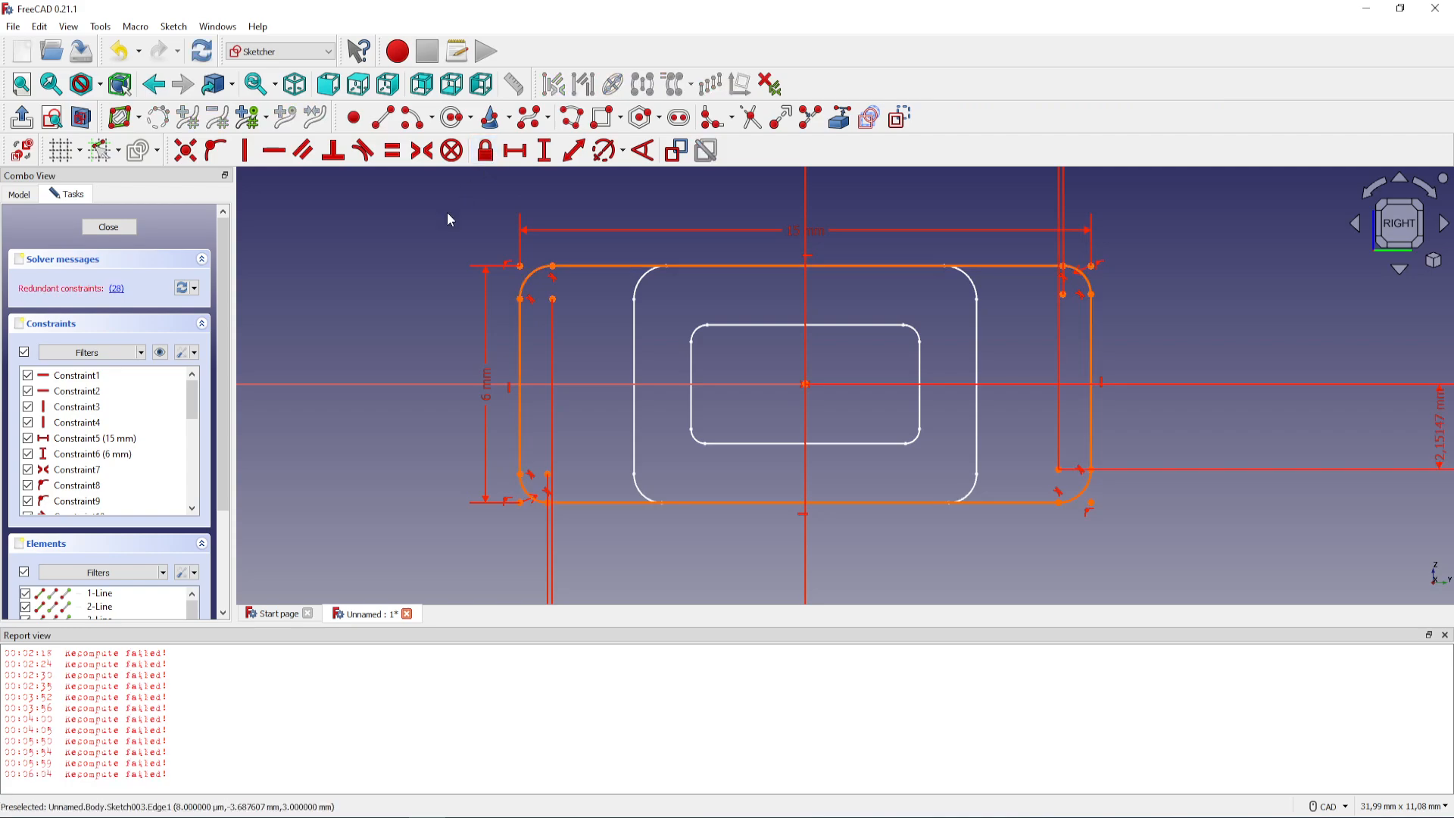
{"action": "left_click", "coordinate": [118, 290]}
{"action": "key", "text": "Delete"}
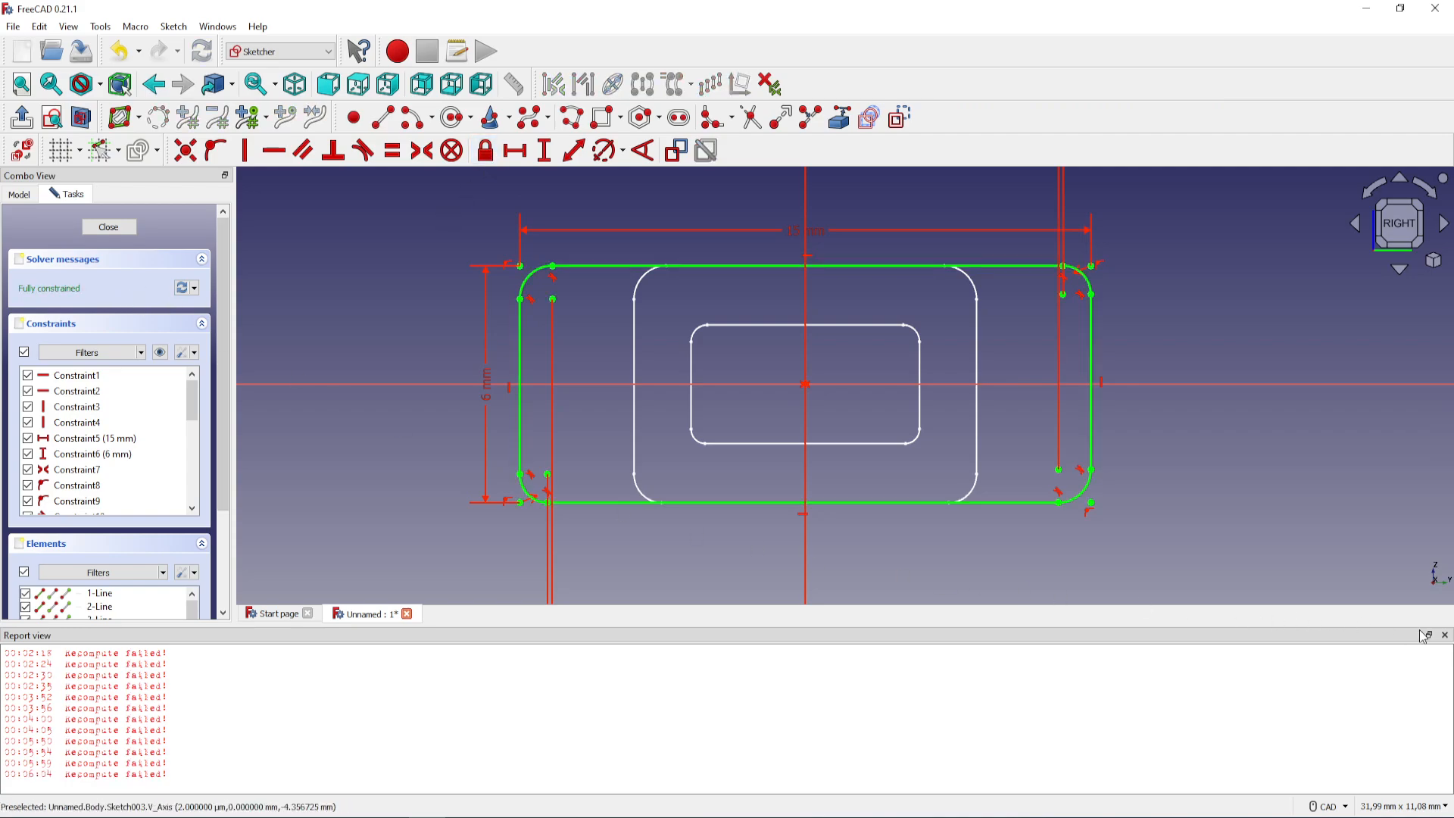
Hide the report view and finish editing the 15 × 6 mm rectangle sketch
{"action": "left_click", "coordinate": [1444, 634]}
{"action": "middle_click_drag", "start_coordinate": [1261, 524], "coordinate": [1319, 529]}
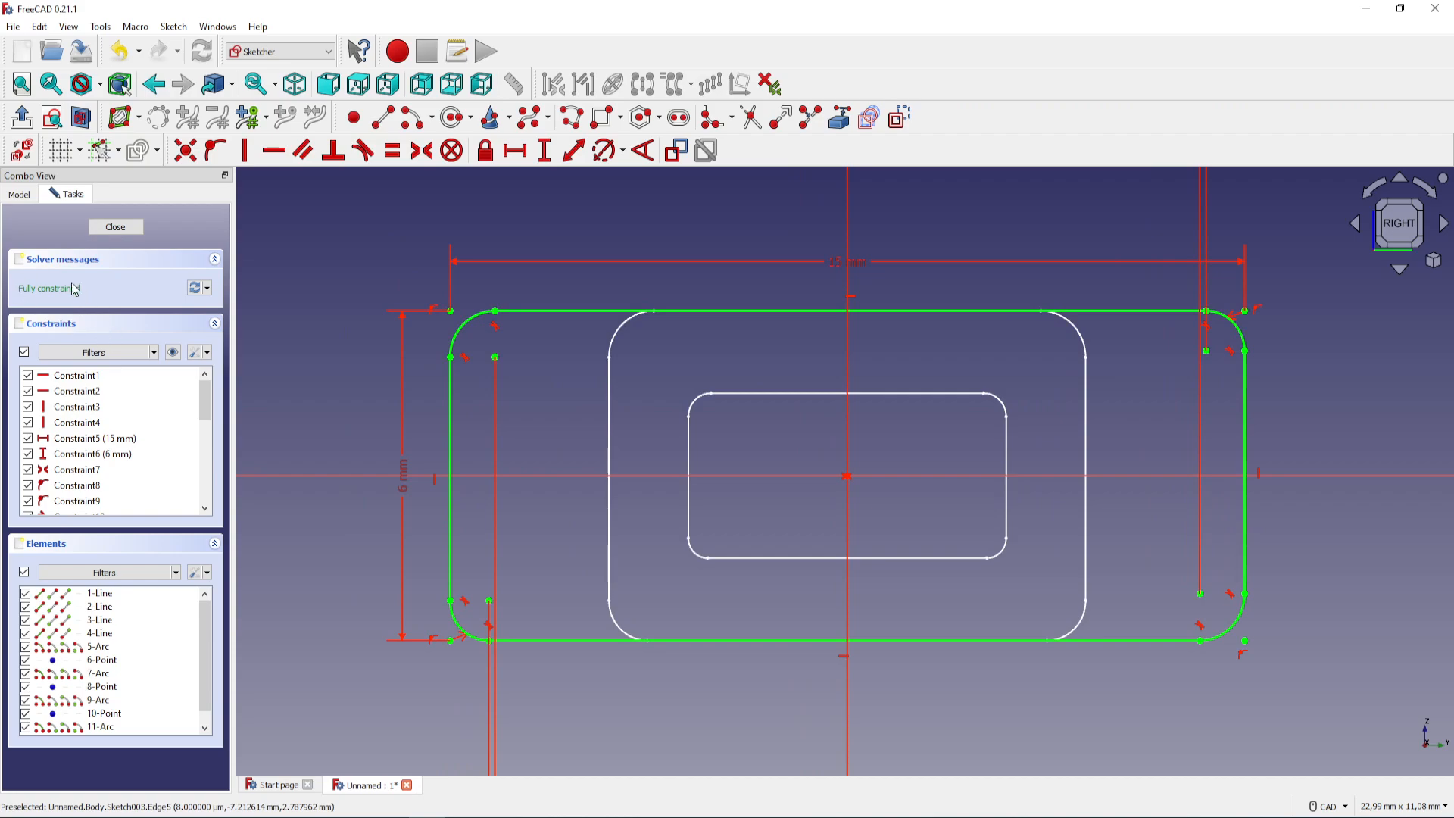
{"action": "left_click", "coordinate": [115, 227]}
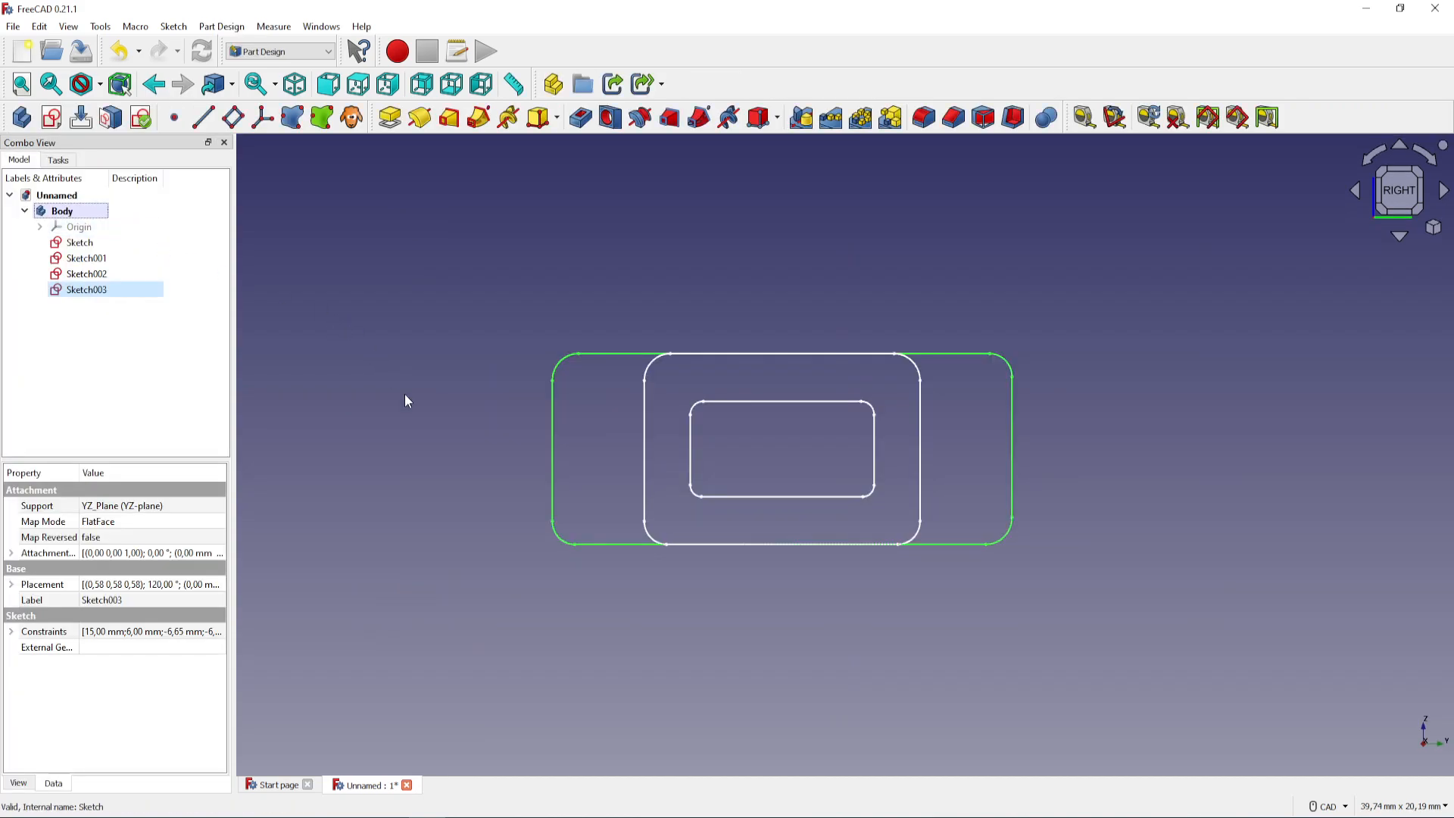
Duplicate the 15 × 6 mm sketch, excluding its YZ-plane dependency, and move the copy into the Body
{"action": "left_click", "coordinate": [142, 295]}
{"action": "key", "text": "ctrl+e"}
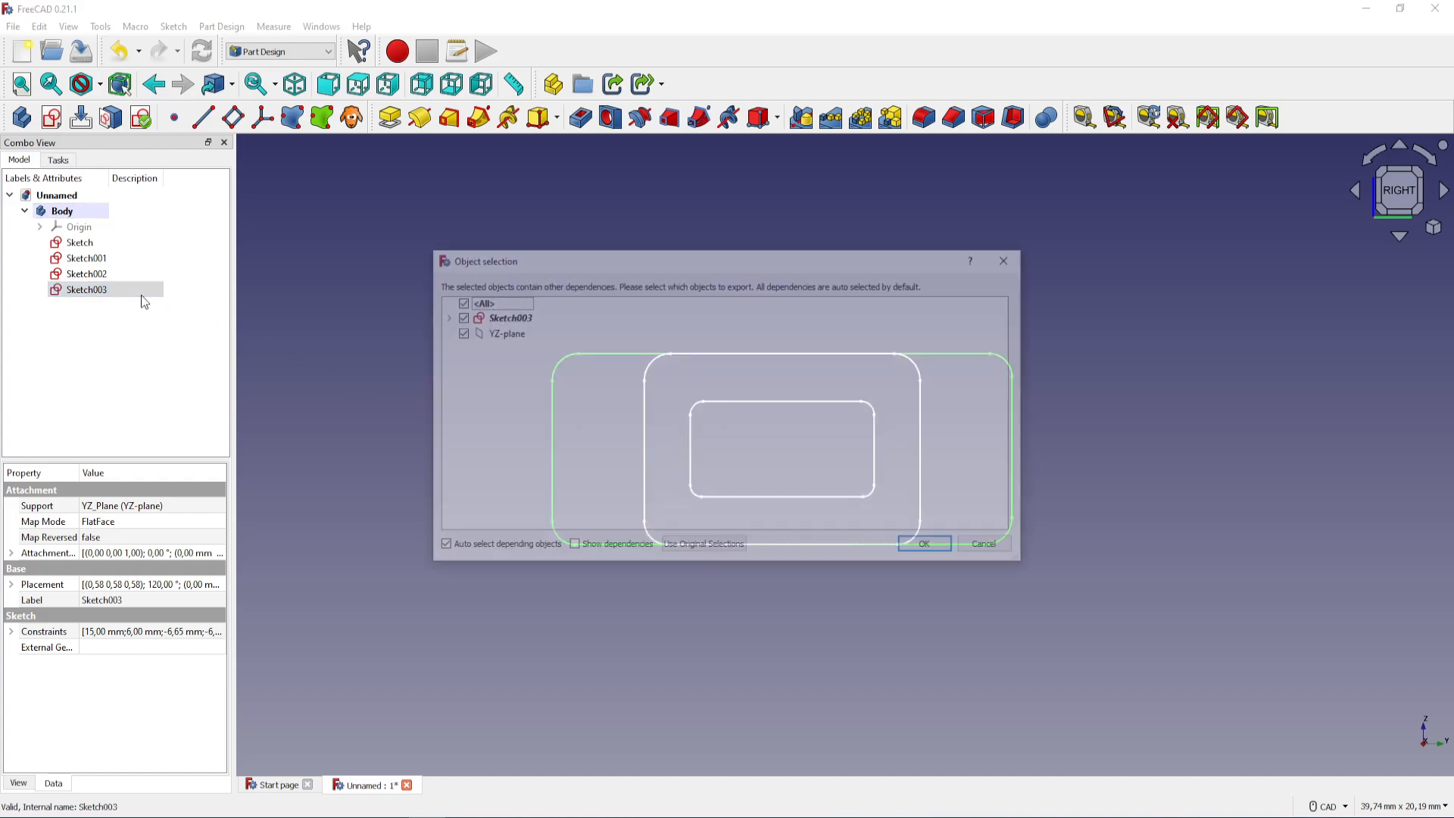
{"action": "left_click", "coordinate": [458, 333]}
{"action": "left_click", "coordinate": [931, 546]}
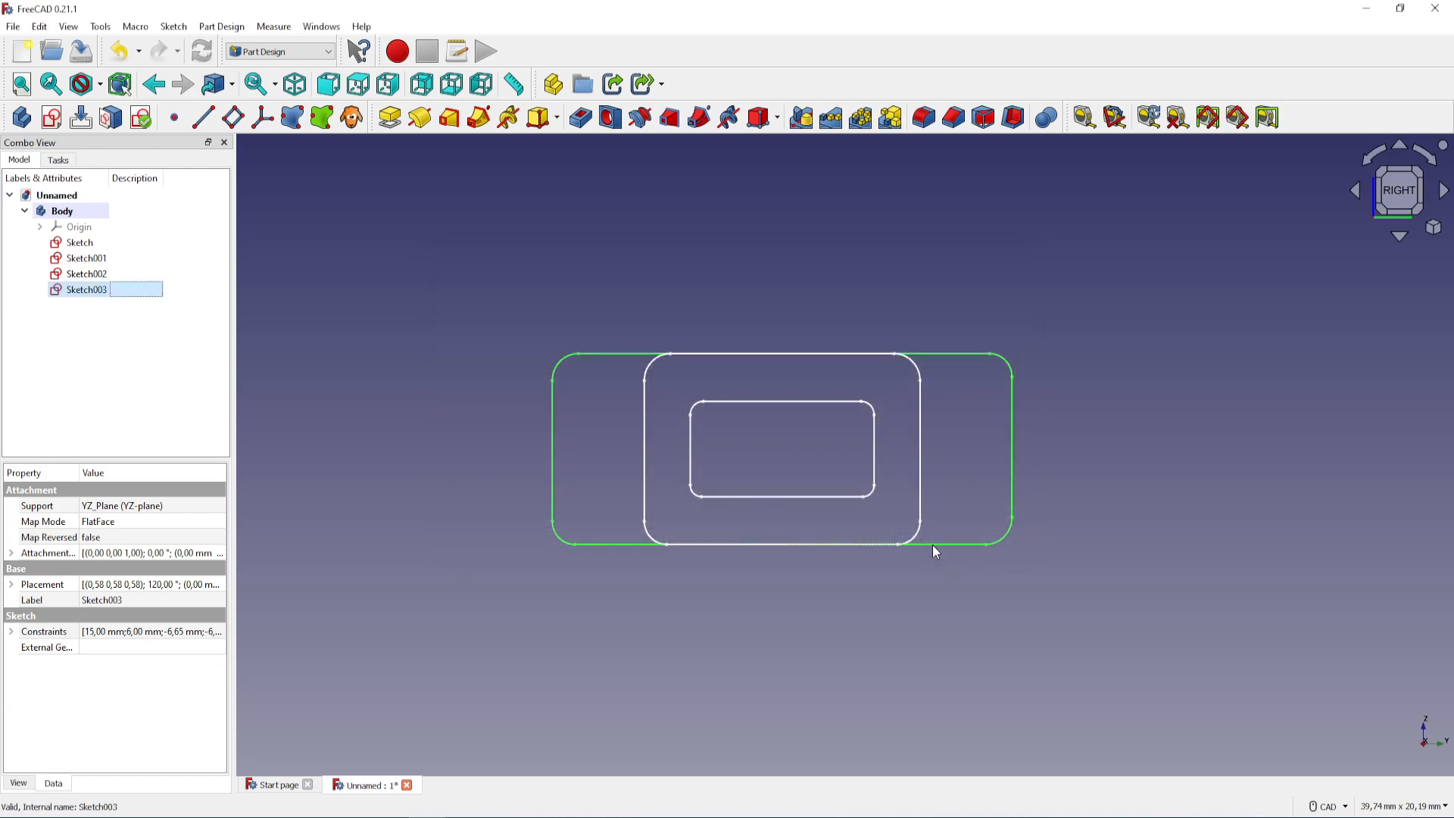
{"action": "left_click", "coordinate": [161, 344]}
{"action": "key", "text": "ctrl+v"}
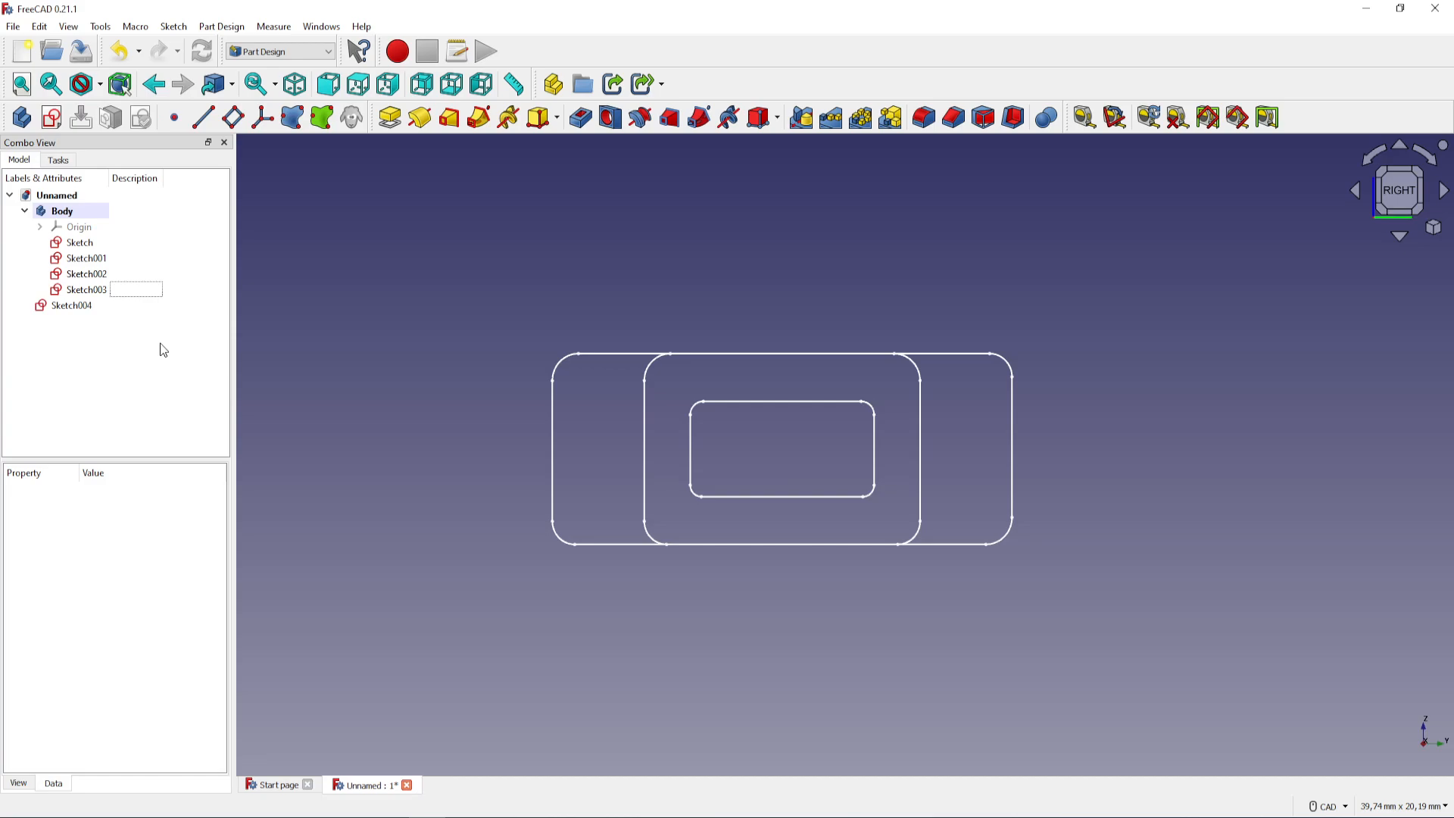
{"action": "left_click_drag", "start_coordinate": [89, 310], "coordinate": [98, 220]}
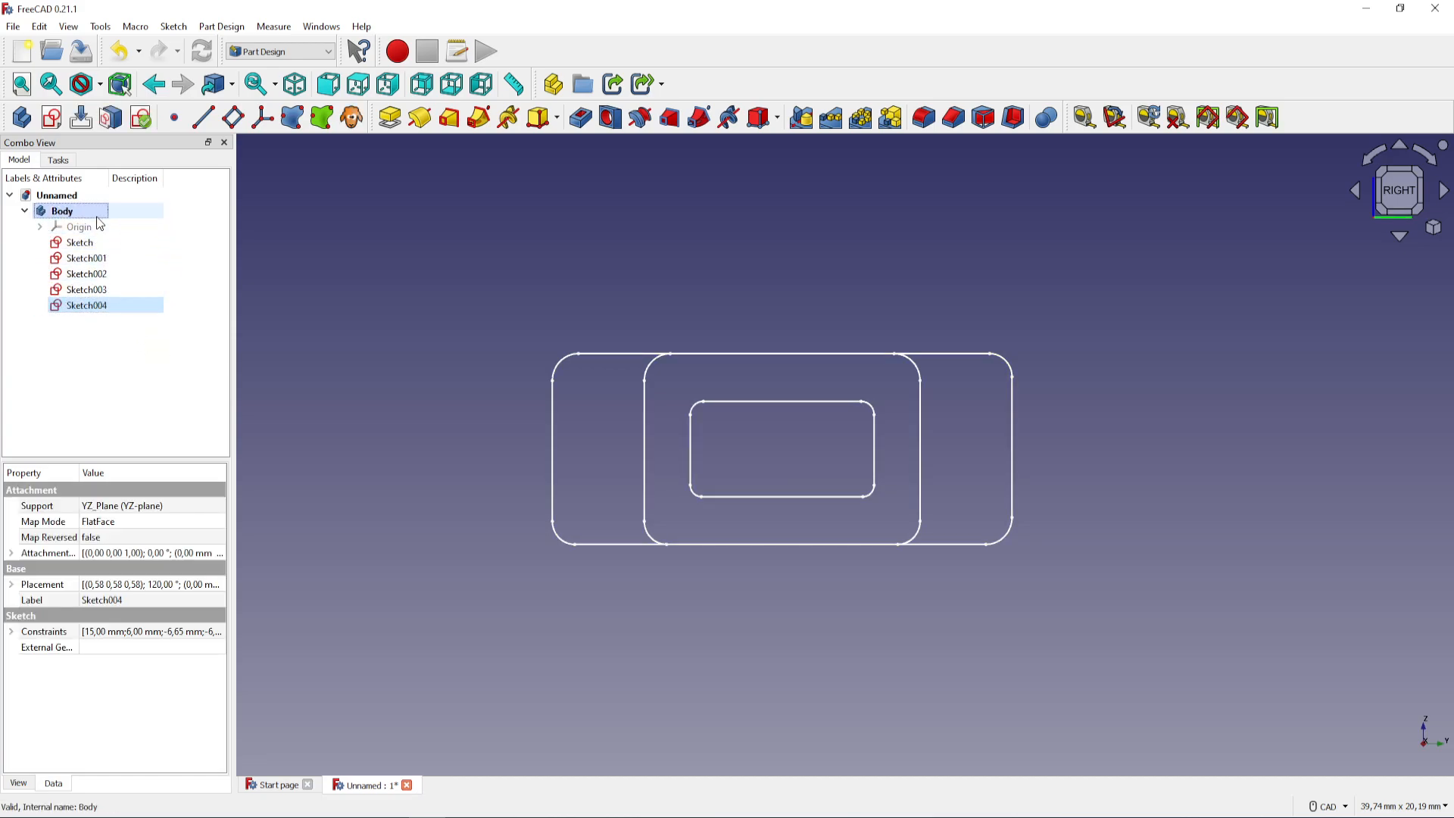
{"action": "left_click", "coordinate": [134, 355]}
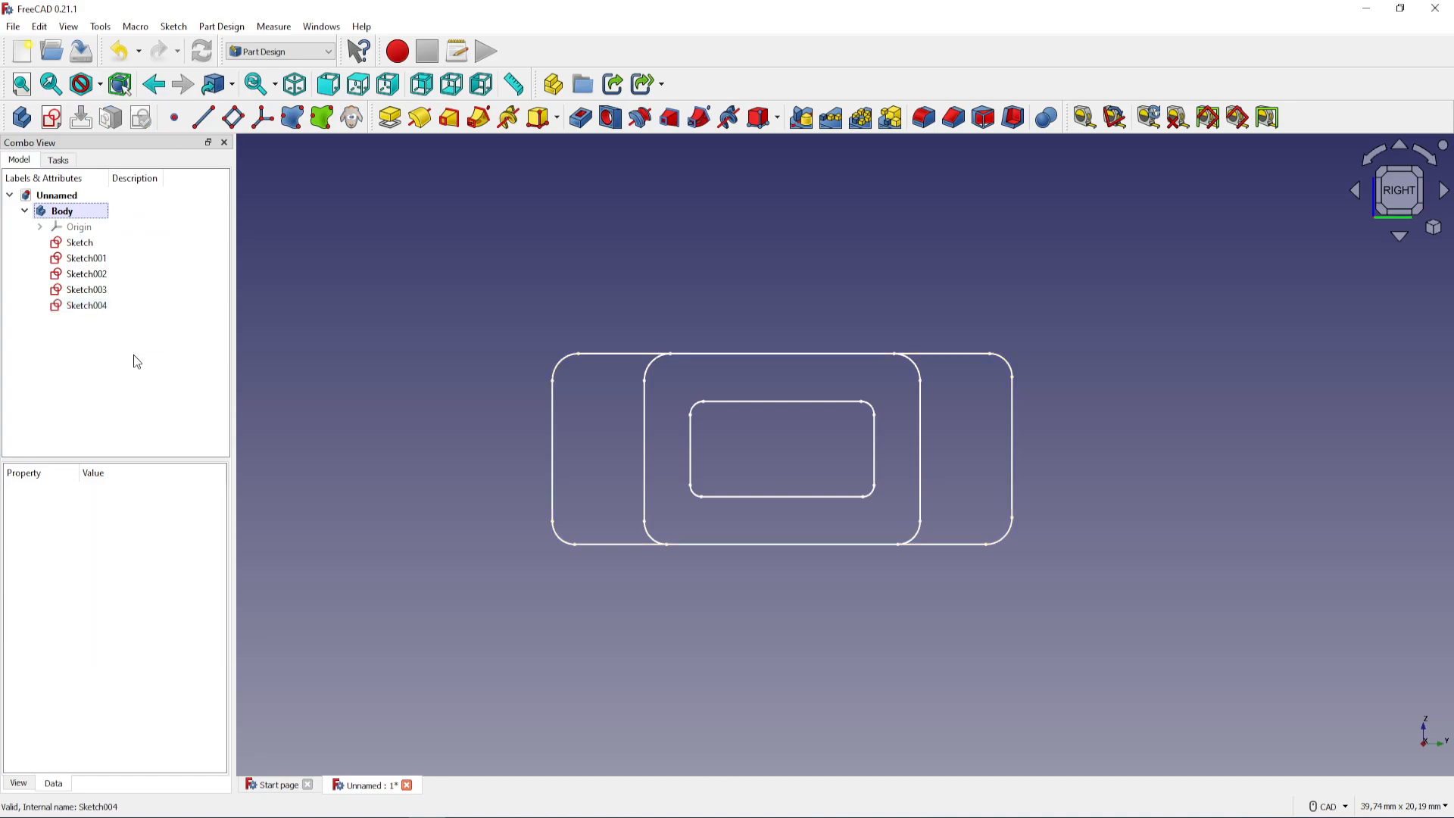
Set the attachment offset of the first 9 × 6 mm sketch, Sketch001, to 10 mm in Z
{"action": "mouse_move", "coordinate": [671, 594]}
{"action": "middle_mouse_down"}
{"action": "mouse_move", "coordinate": [661, 558]}
{"action": "mouse_move", "coordinate": [707, 412]}
{"action": "mouse_move", "coordinate": [500, 365]}
{"action": "mouse_move", "coordinate": [487, 402]}
{"action": "mouse_move", "coordinate": [829, 518]}
{"action": "mouse_move", "coordinate": [801, 459]}
{"action": "middle_mouse_up"}
{"action": "right_click", "coordinate": [449, 434]}
{"action": "left_click", "coordinate": [458, 353]}
{"action": "mouse_move", "coordinate": [751, 389]}
{"action": "middle_mouse_down"}
{"action": "mouse_move", "coordinate": [707, 477]}
{"action": "mouse_move", "coordinate": [717, 507]}
{"action": "mouse_move", "coordinate": [720, 412]}
{"action": "mouse_move", "coordinate": [608, 468]}
{"action": "mouse_move", "coordinate": [616, 500]}
{"action": "mouse_move", "coordinate": [892, 425]}
{"action": "middle_mouse_up"}
{"action": "mouse_move", "coordinate": [1200, 331]}
{"action": "middle_mouse_down"}
{"action": "mouse_move", "coordinate": [1200, 395]}
{"action": "mouse_move", "coordinate": [1194, 370]}
{"action": "mouse_move", "coordinate": [860, 436]}
{"action": "mouse_move", "coordinate": [604, 399]}
{"action": "mouse_move", "coordinate": [606, 416]}
{"action": "mouse_move", "coordinate": [720, 436]}
{"action": "mouse_move", "coordinate": [720, 511]}
{"action": "middle_mouse_up"}
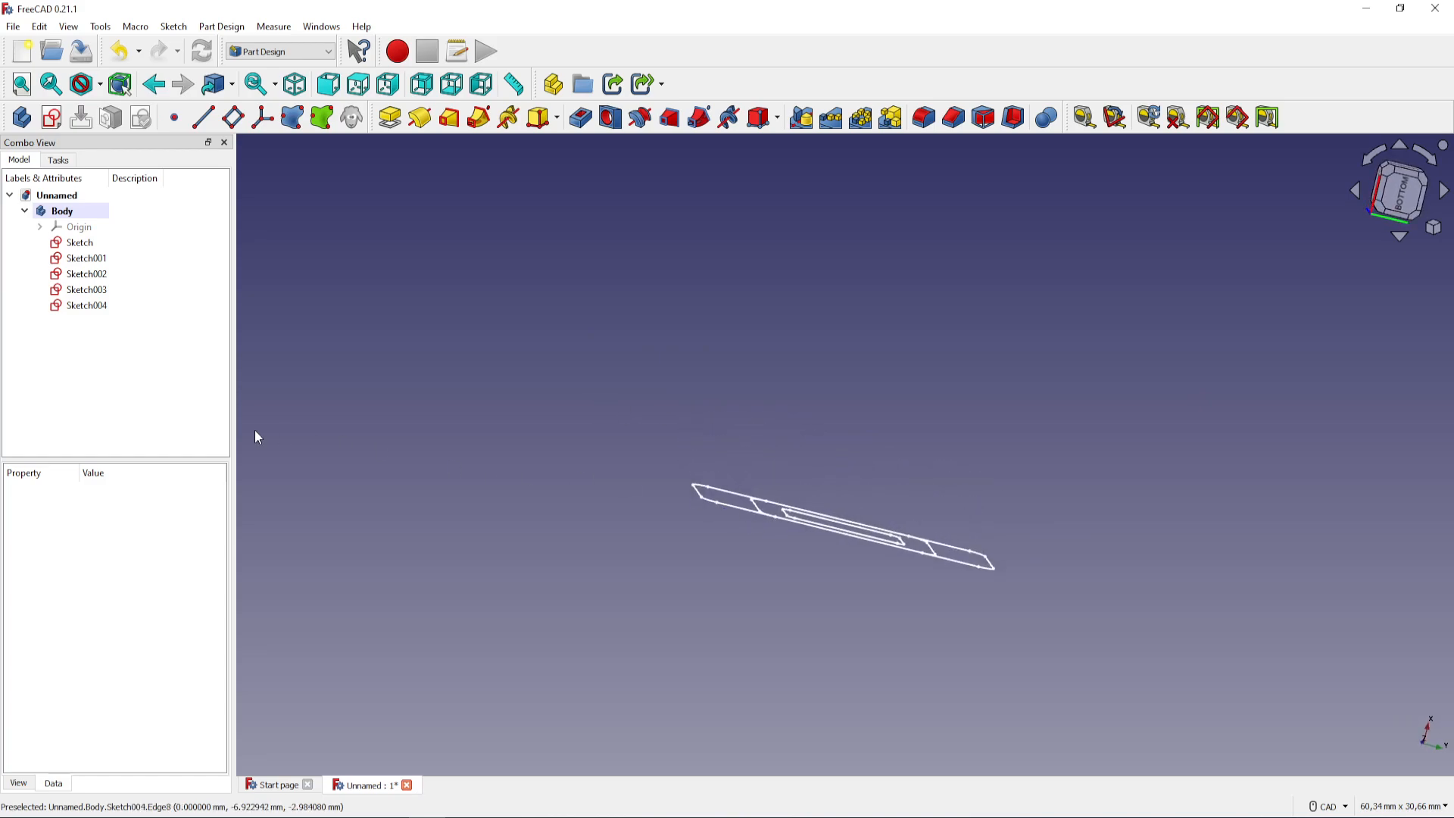
{"action": "left_click", "coordinate": [124, 244]}
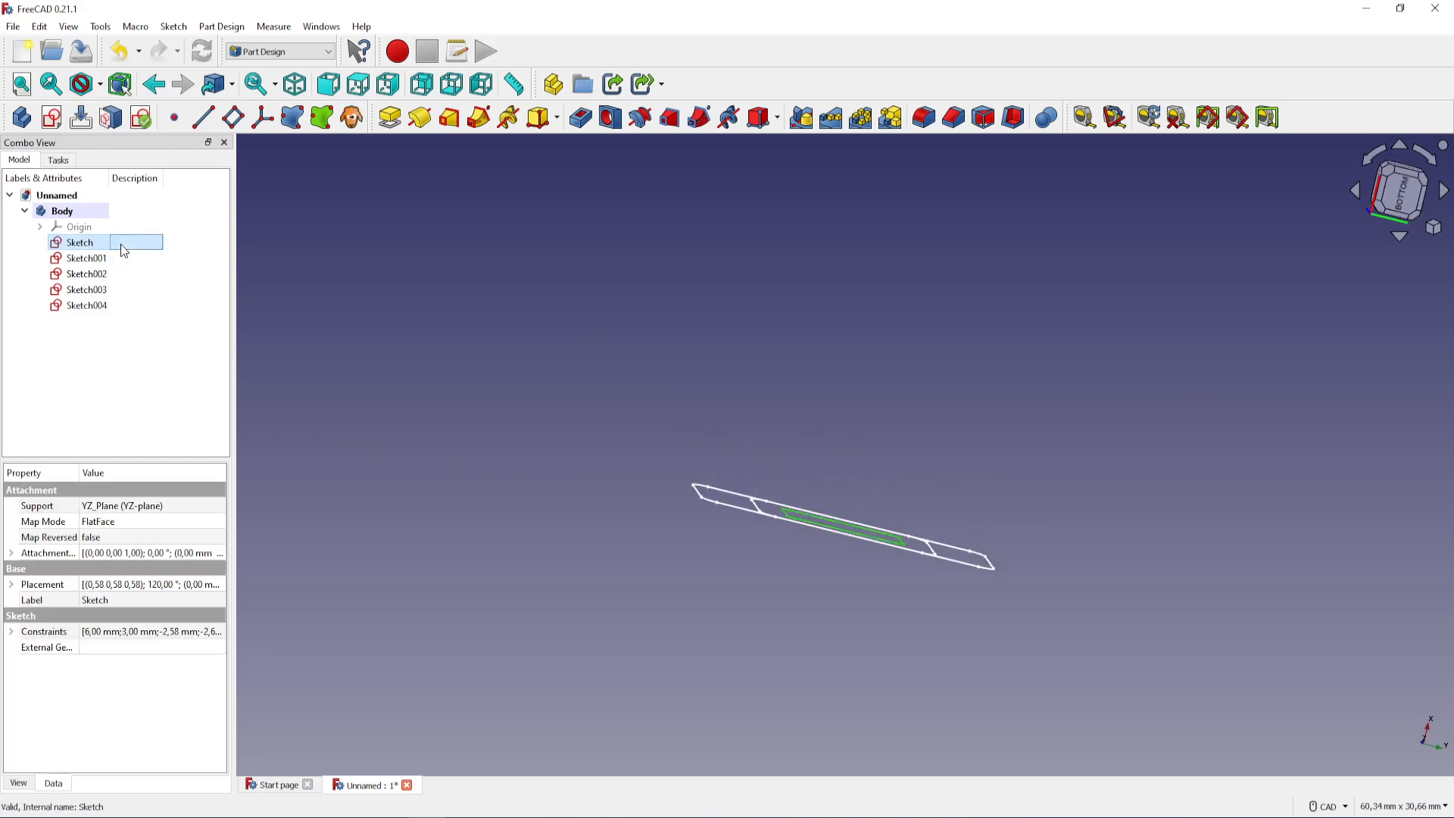
{"action": "scroll", "coordinate": [442, 412], "scroll_direction": "down", "scroll_amount": 2}
{"action": "middle_click_drag", "start_coordinate": [442, 411], "coordinate": [460, 526]}
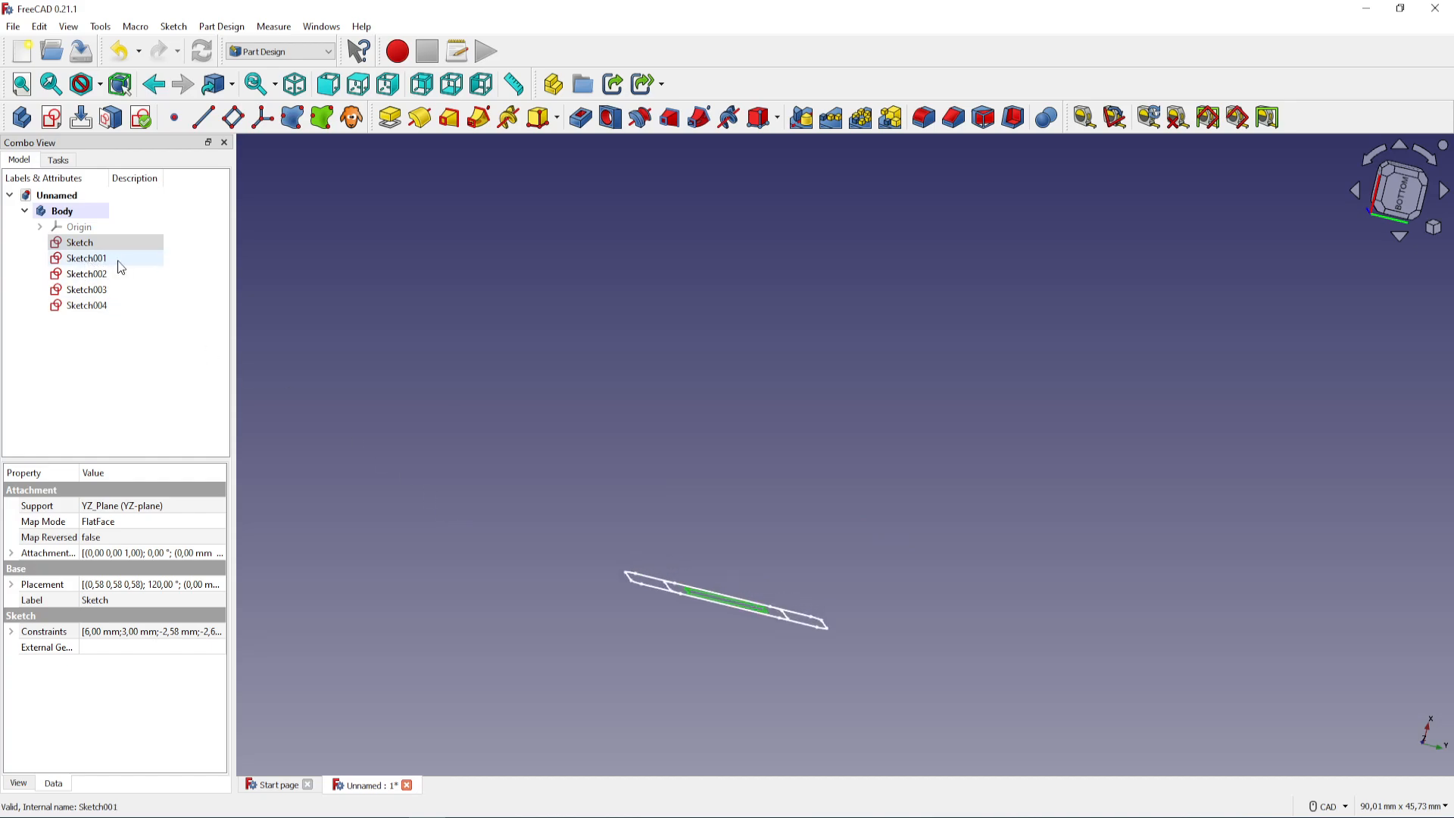
{"action": "left_click", "coordinate": [120, 260]}
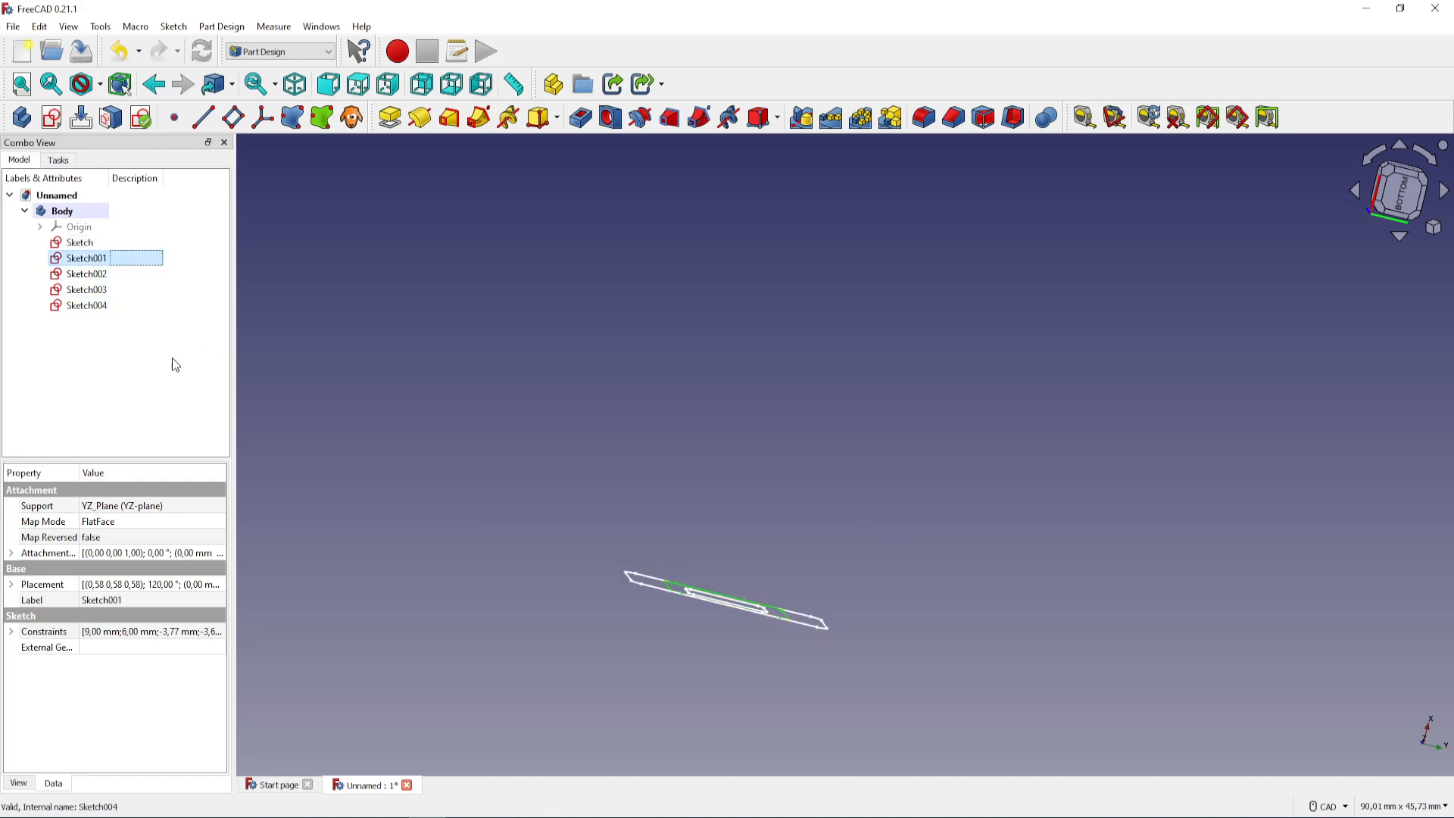
{"action": "left_click", "coordinate": [211, 555]}
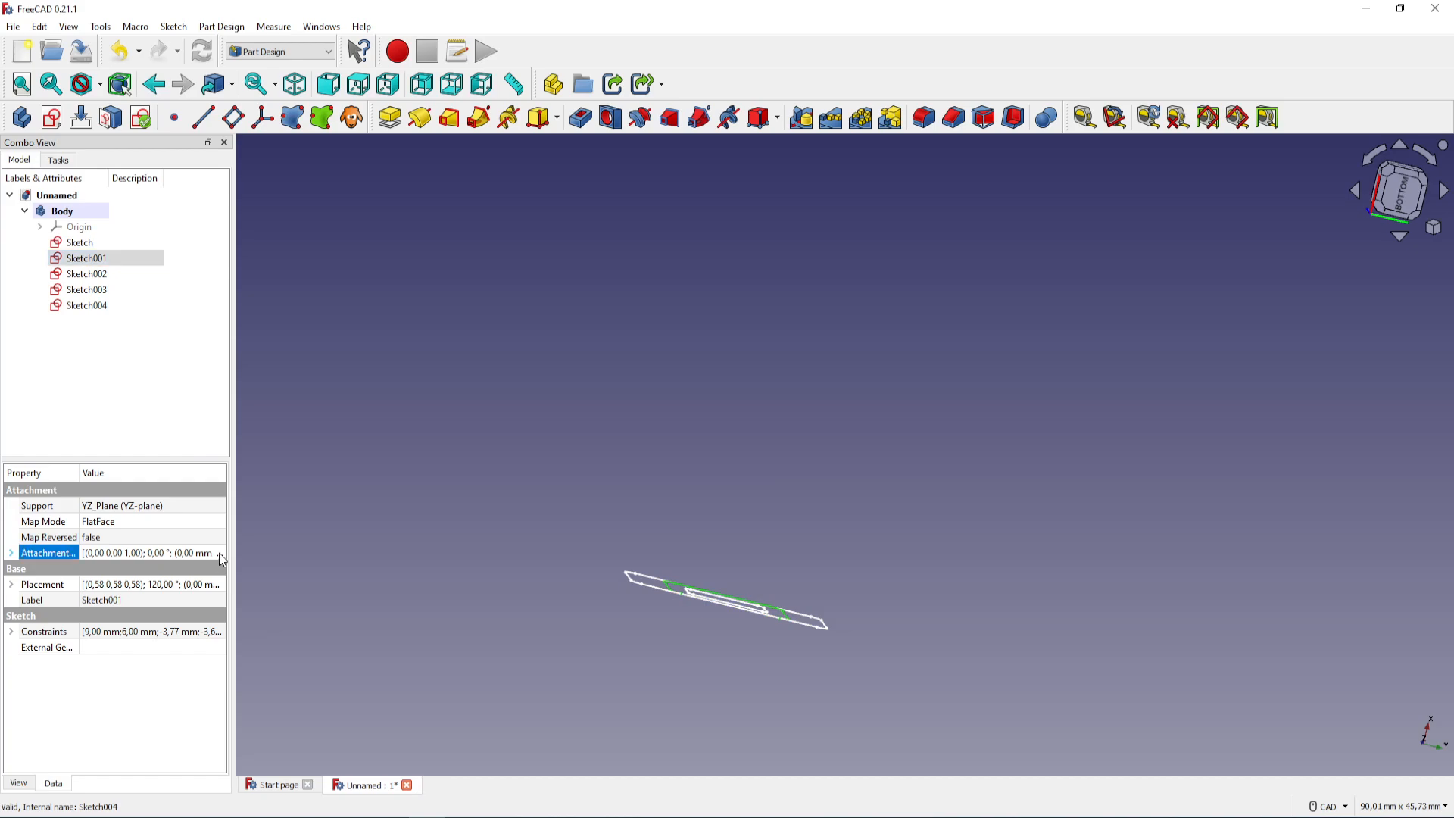
{"action": "left_click", "coordinate": [218, 553]}
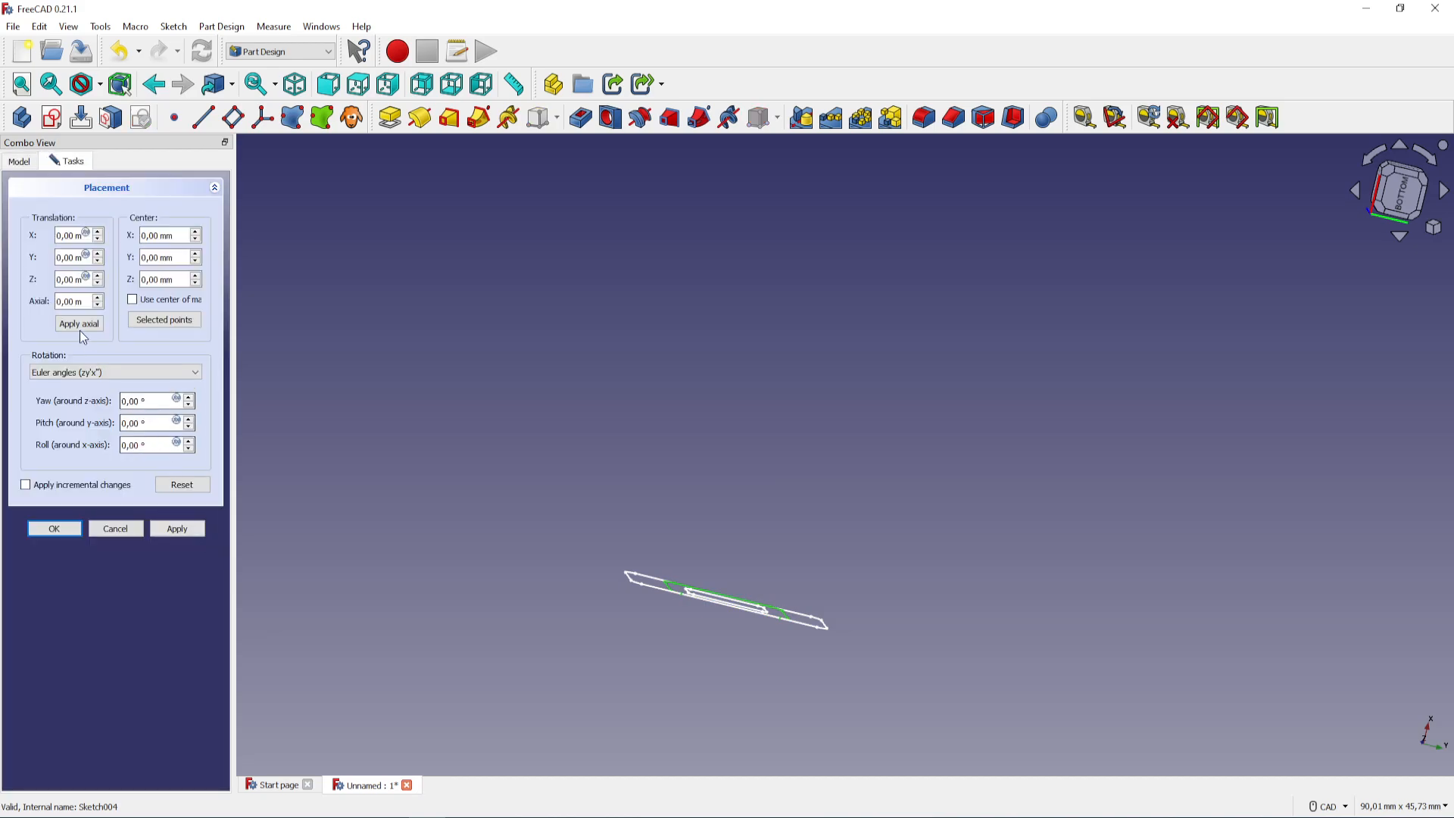
{"action": "triple_click", "coordinate": [67, 279]}
{"action": "type", "text": "10"}
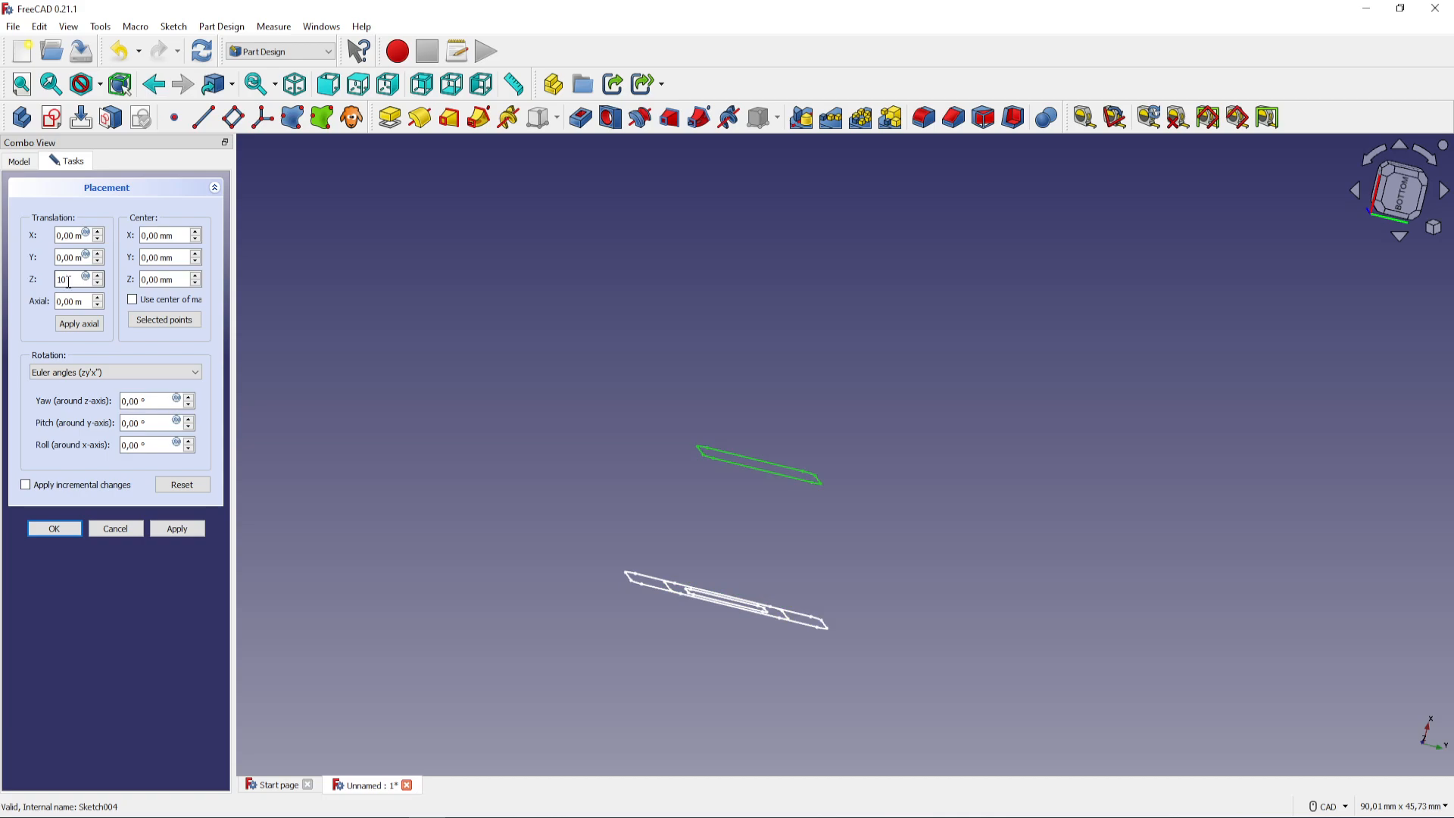
{"action": "left_click", "coordinate": [54, 529]}
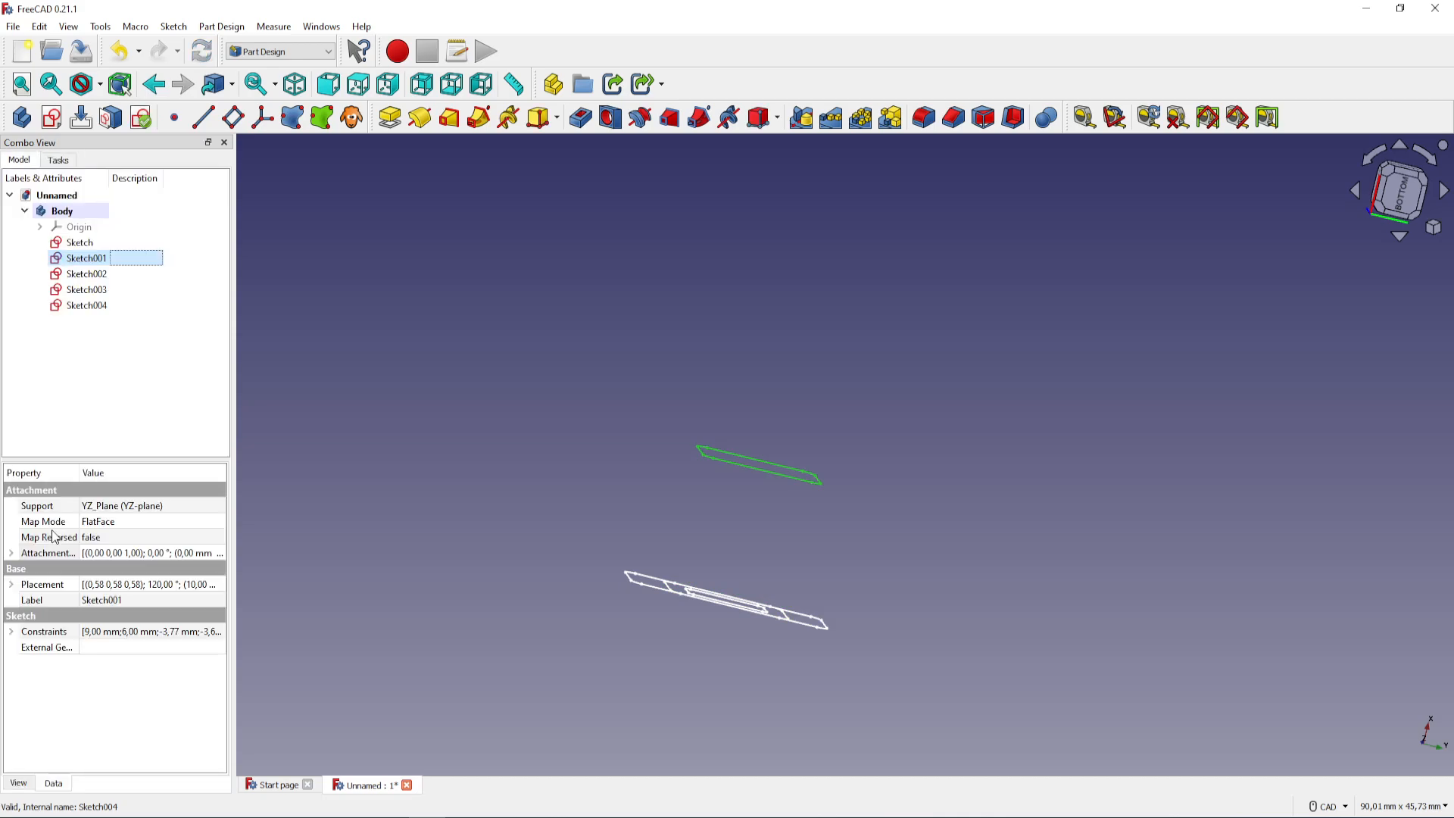
Set the attachment offset of the duplicate 9 × 6 mm sketch, Sketch002, to 50 mm in Z
{"action": "left_click", "coordinate": [86, 273]}
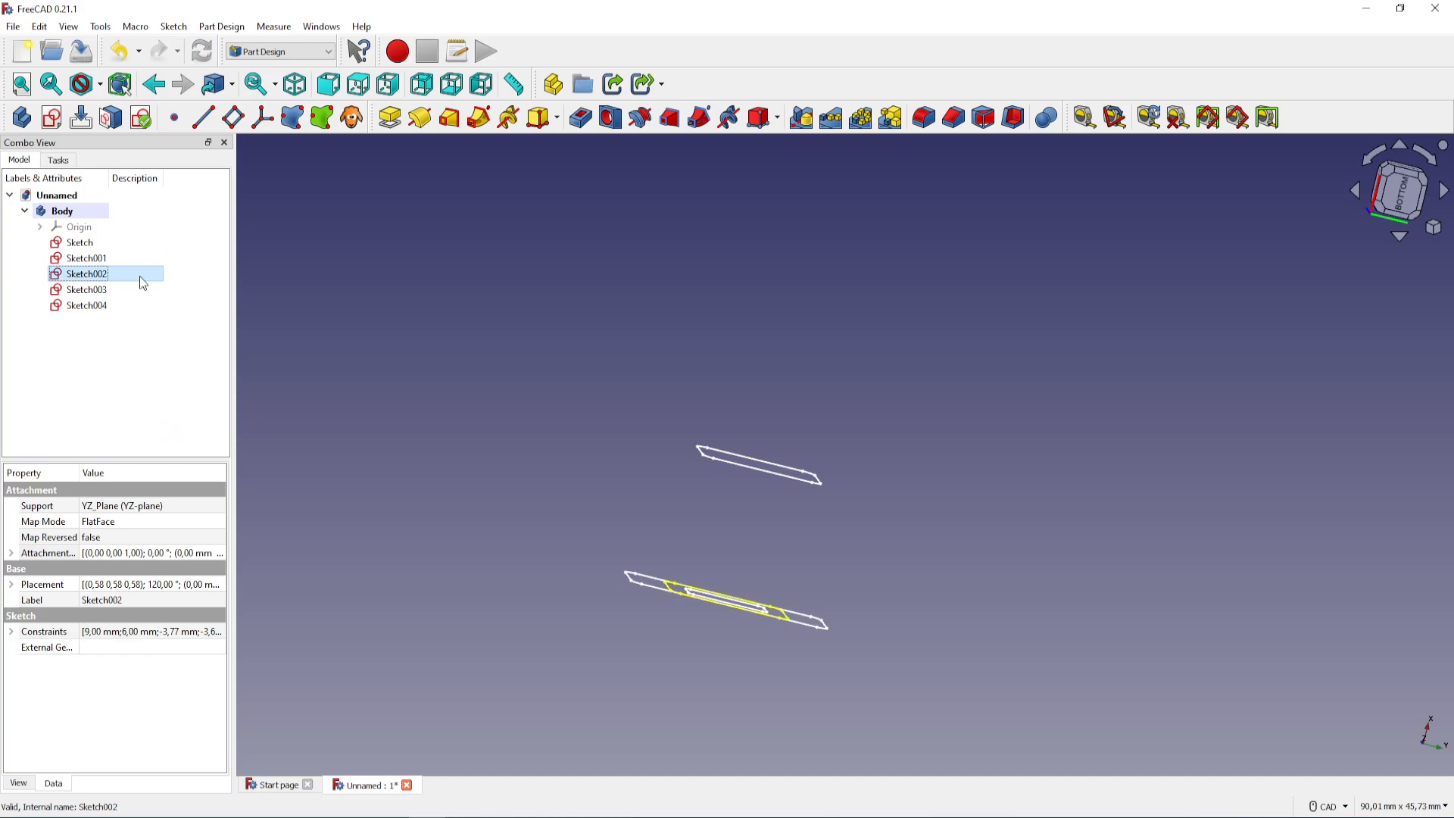
{"action": "left_click", "coordinate": [199, 557]}
{"action": "left_click", "coordinate": [216, 552]}
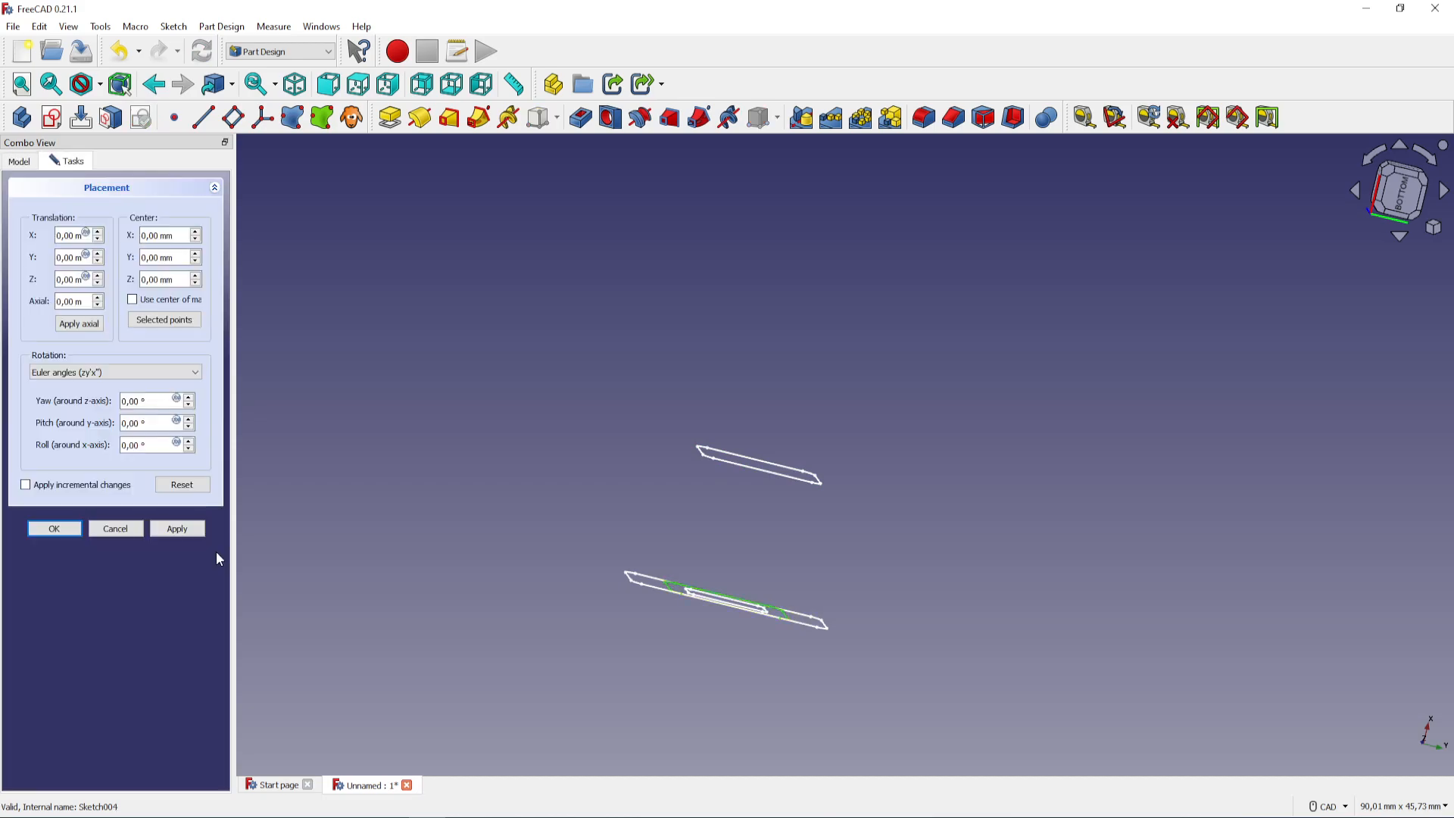
{"action": "left_click", "coordinate": [68, 280]}
{"action": "triple_click", "coordinate": [68, 280]}
{"action": "type", "text": "50"}
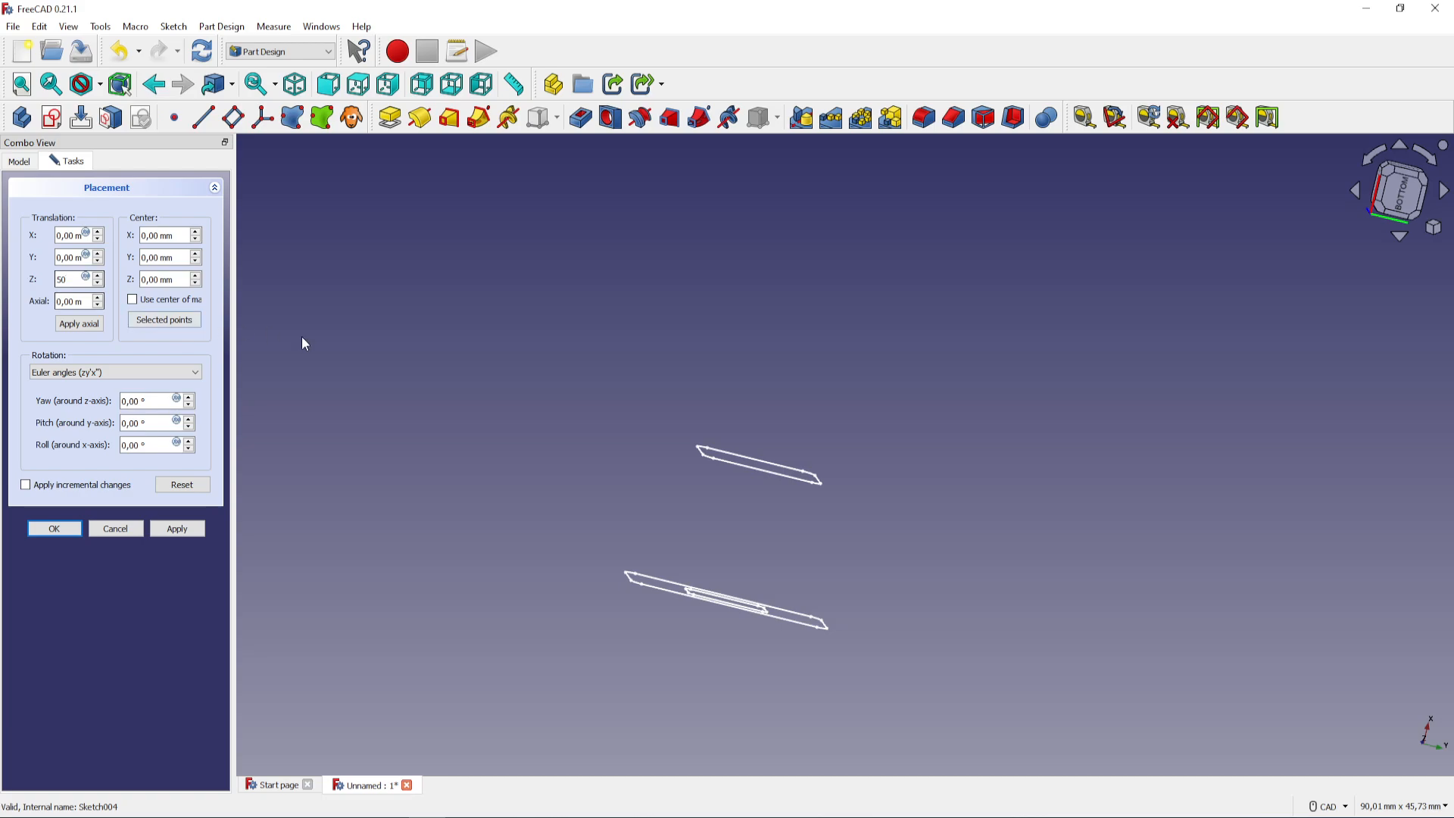
{"action": "scroll", "coordinate": [497, 413], "scroll_direction": "down", "scroll_amount": 5}
{"action": "middle_click_drag", "start_coordinate": [472, 406], "coordinate": [484, 612]}
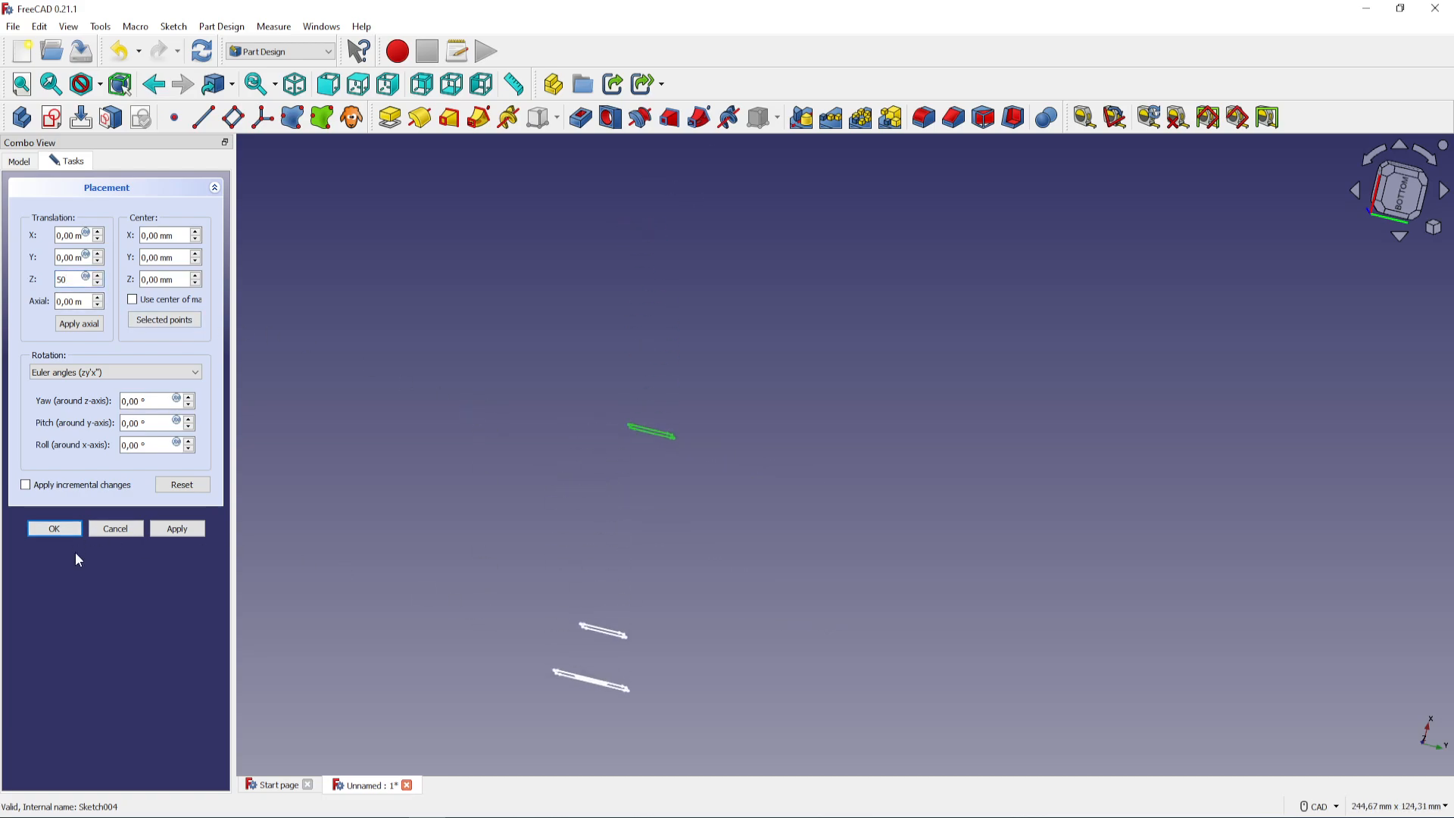
{"action": "left_click", "coordinate": [43, 530]}
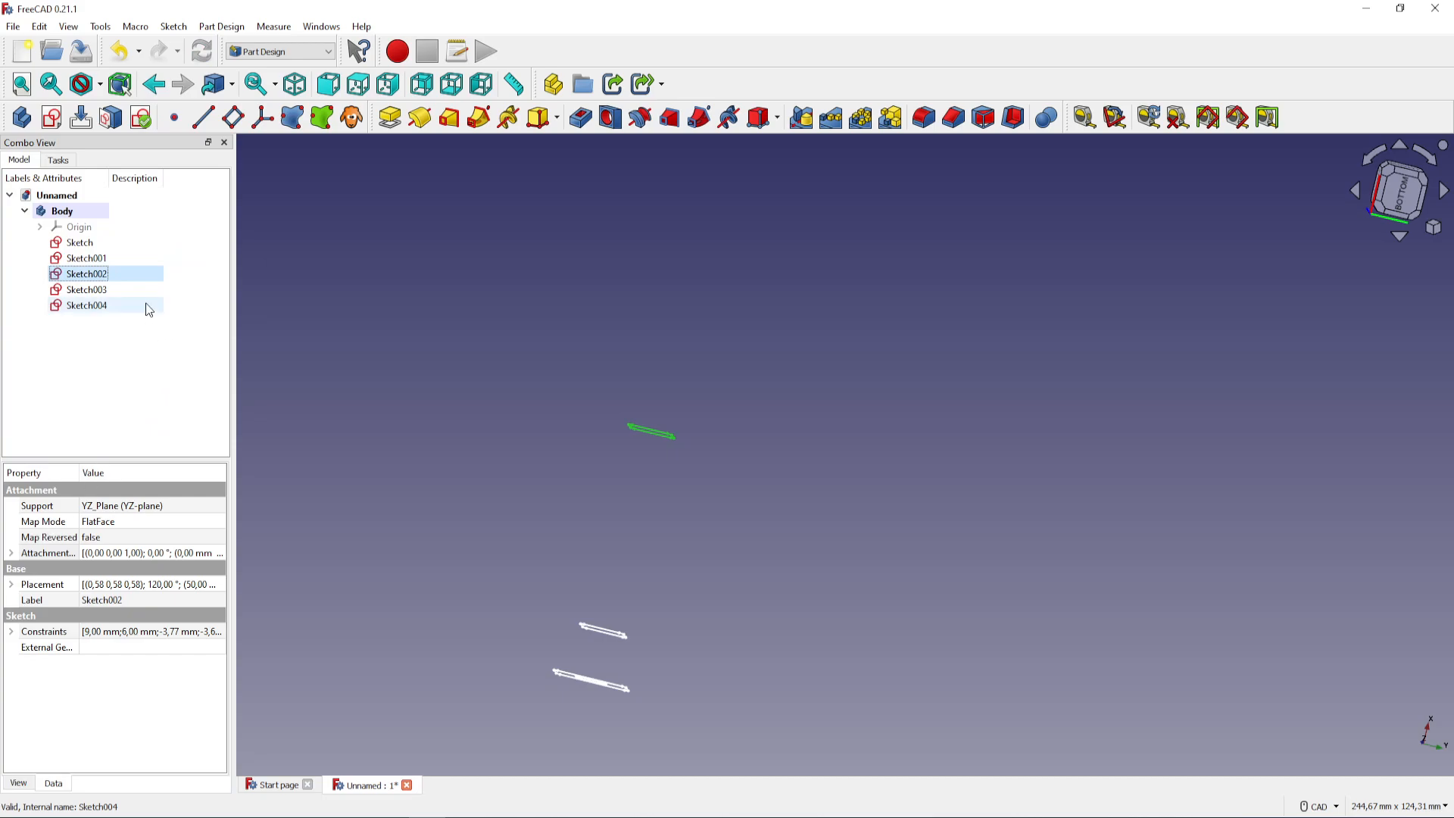
Set the attachment offset of the original 15 × 6 mm sketch, Sketch003, to 60 mm in Z
{"action": "left_click", "coordinate": [129, 291]}
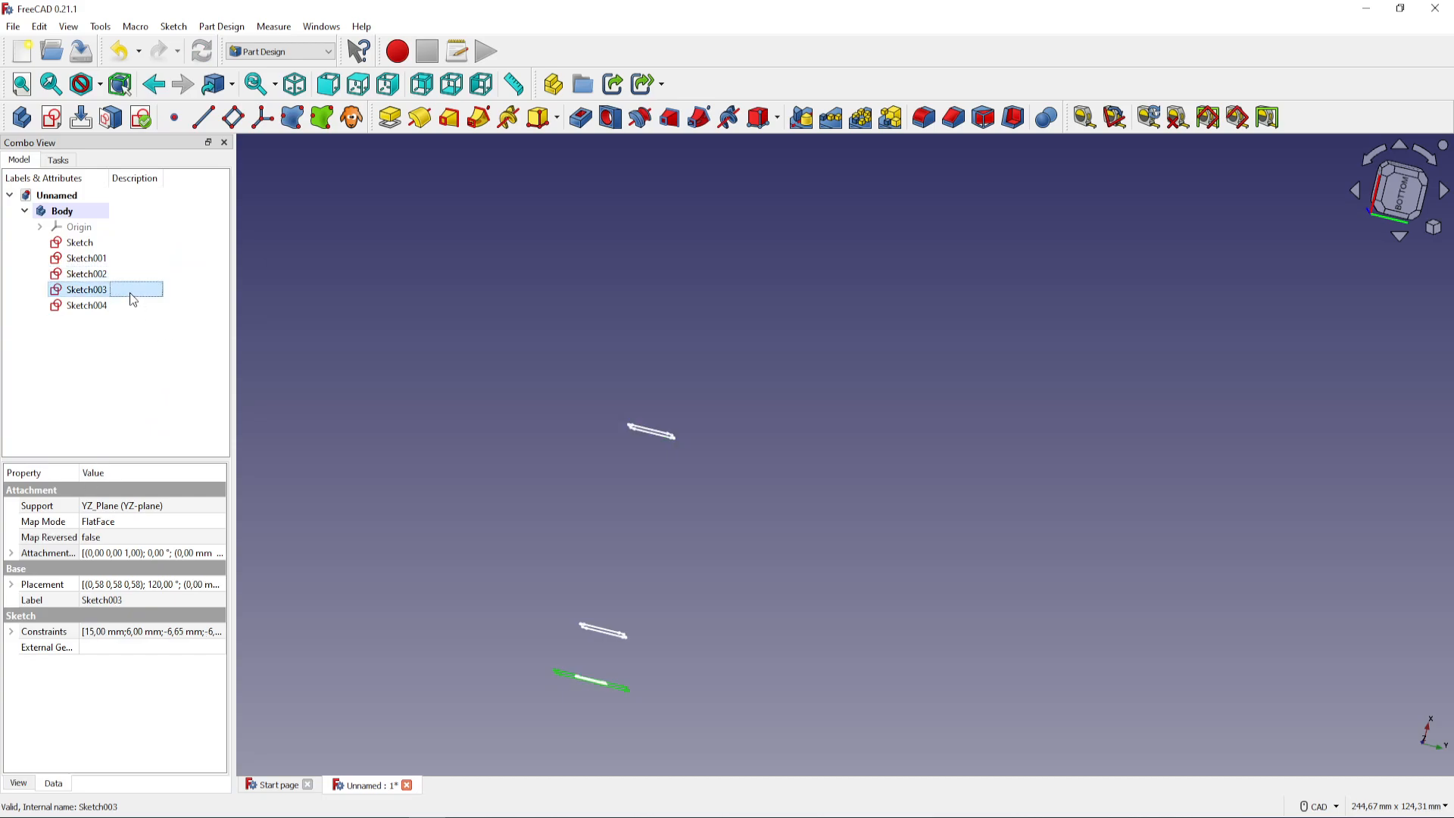
{"action": "left_click", "coordinate": [182, 559]}
{"action": "left_click", "coordinate": [218, 557]}
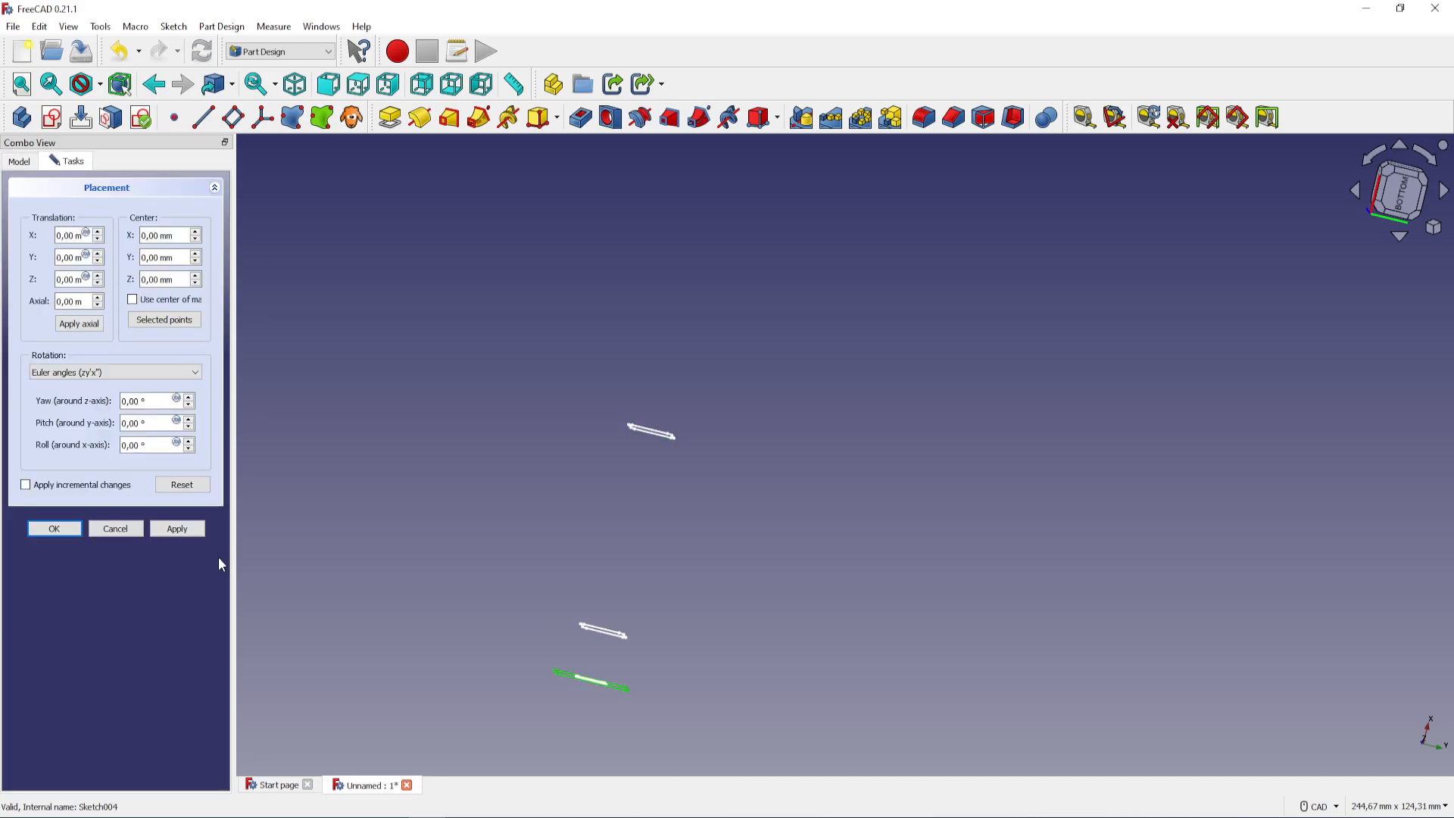
{"action": "triple_click", "coordinate": [74, 277]}
{"action": "type", "text": "60"}
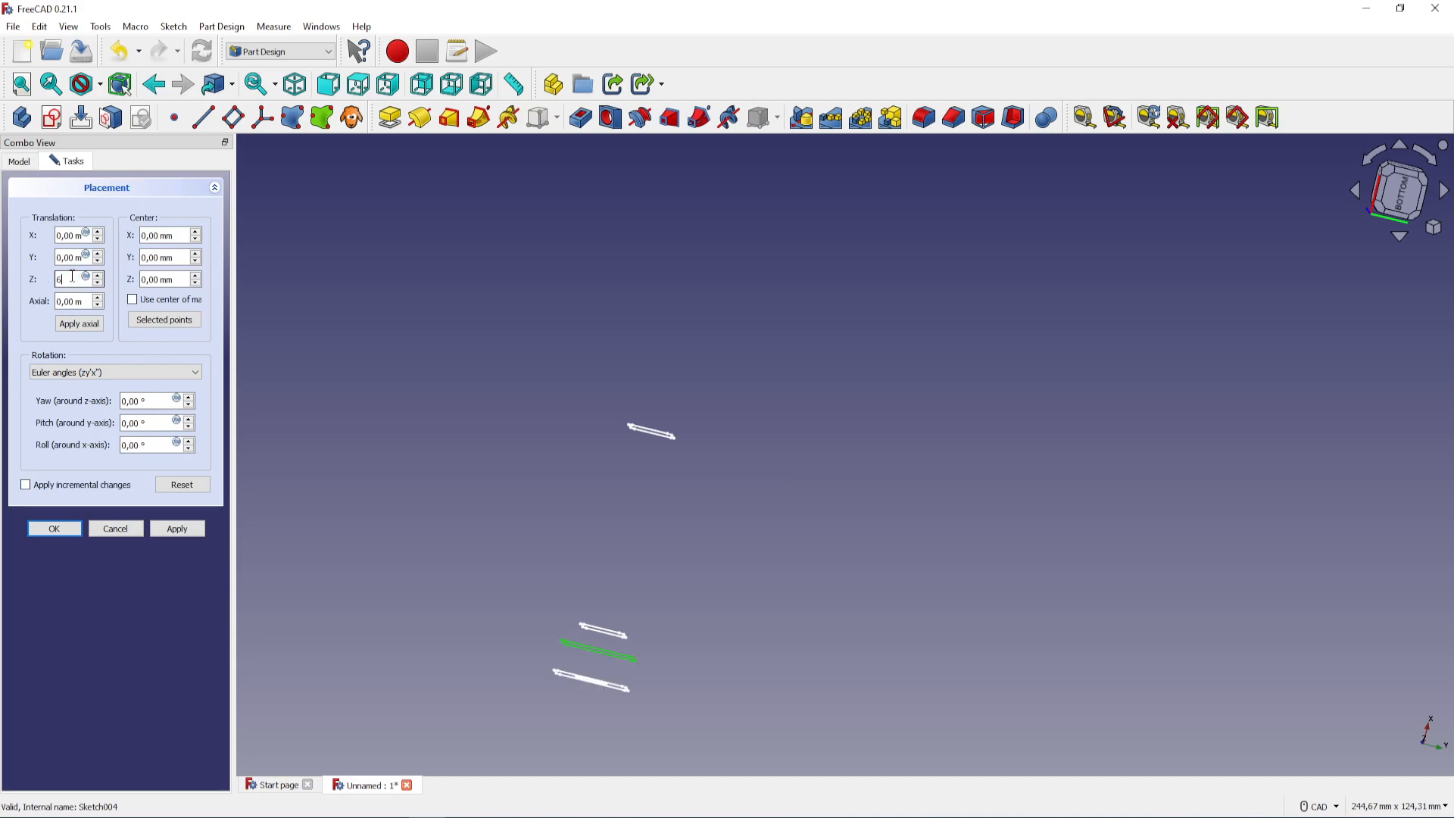
{"action": "left_click", "coordinate": [55, 529]}
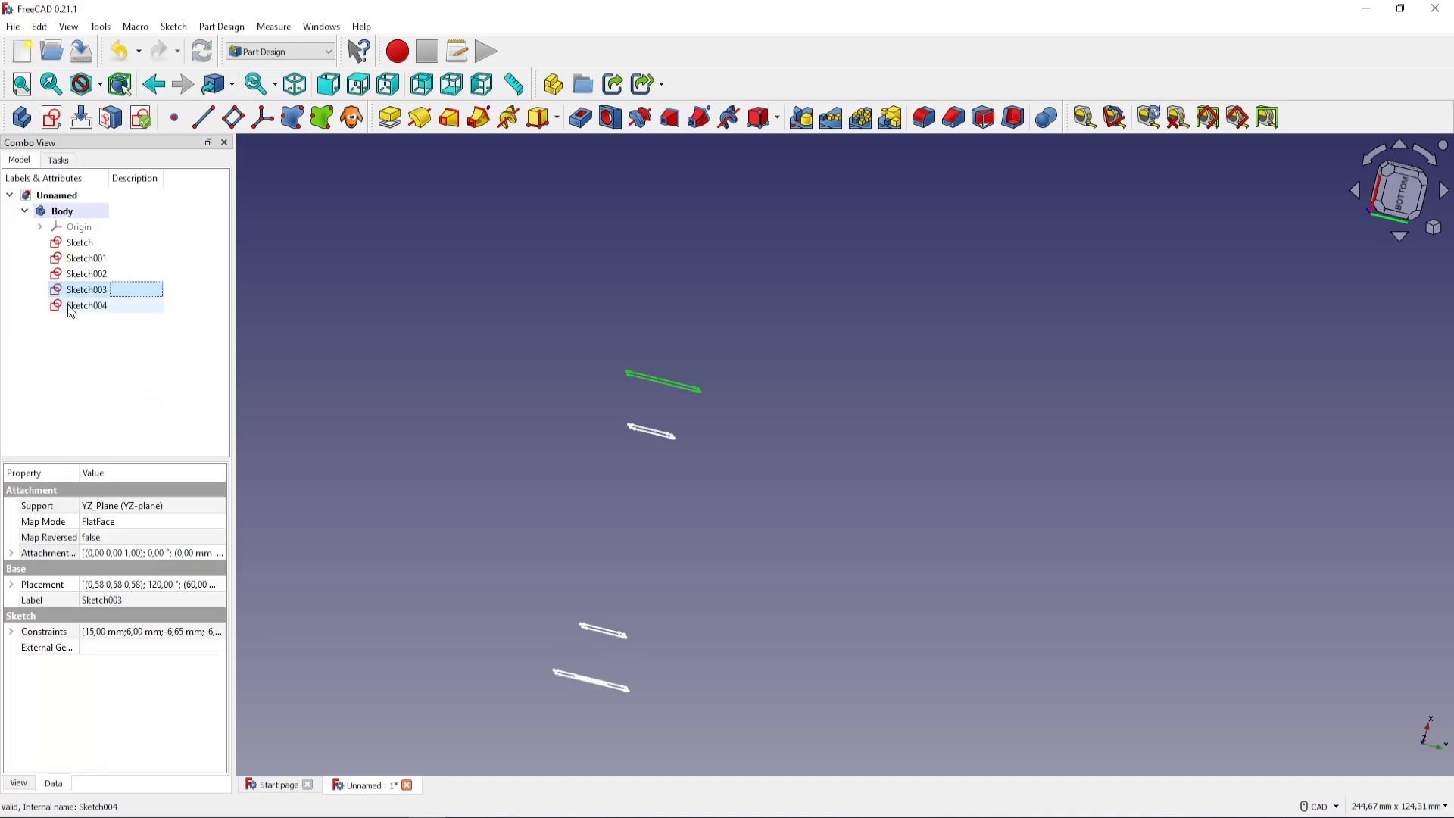
Set the attachment offset of the duplicate 15 × 6 mm sketch, Sketch004, to 77 mm in Z
{"action": "left_click", "coordinate": [125, 307]}
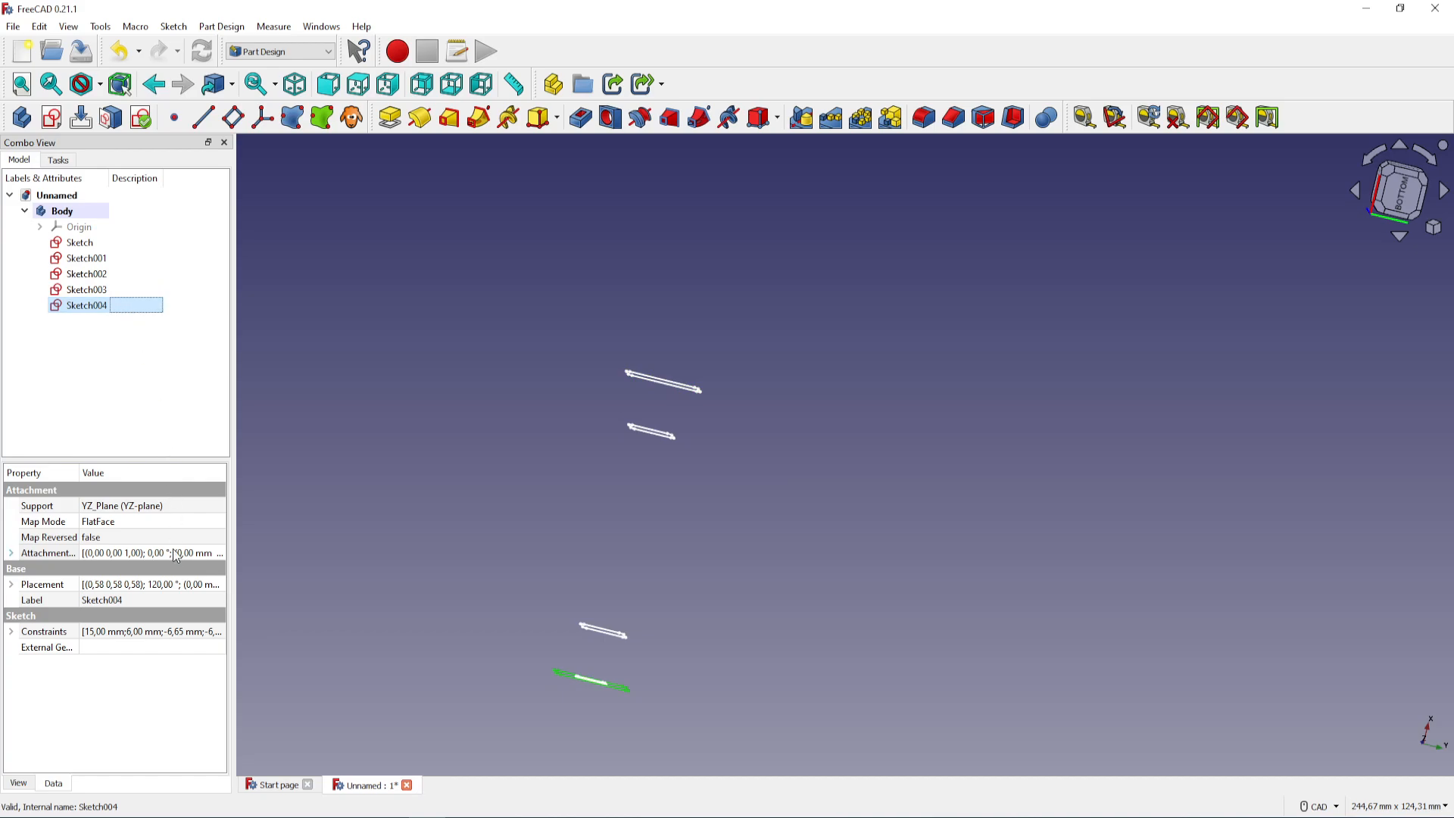
{"action": "left_click", "coordinate": [206, 554]}
{"action": "left_click", "coordinate": [219, 554]}
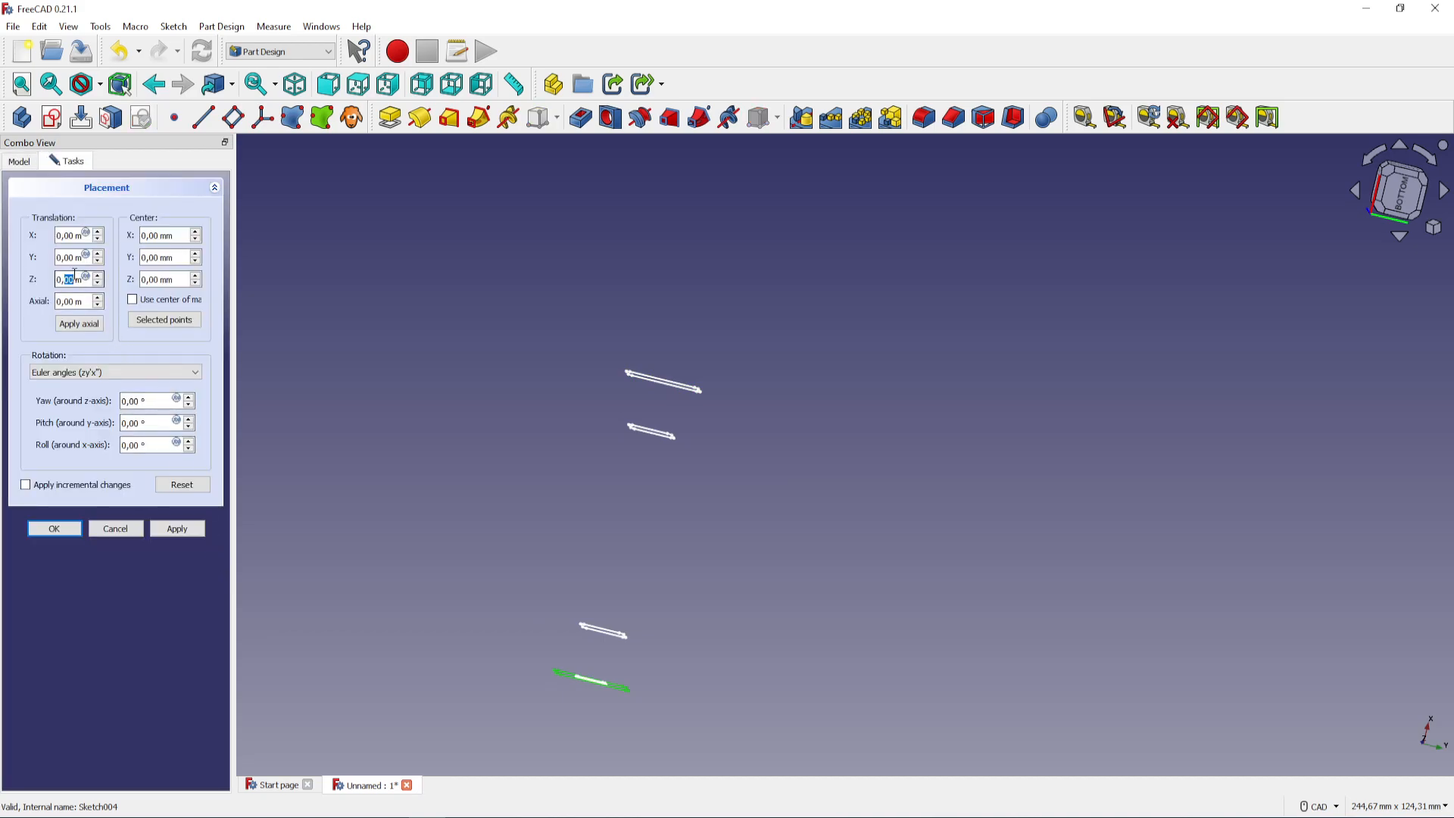
{"action": "type", "text": "77"}
{"action": "double_click", "coordinate": [66, 282]}
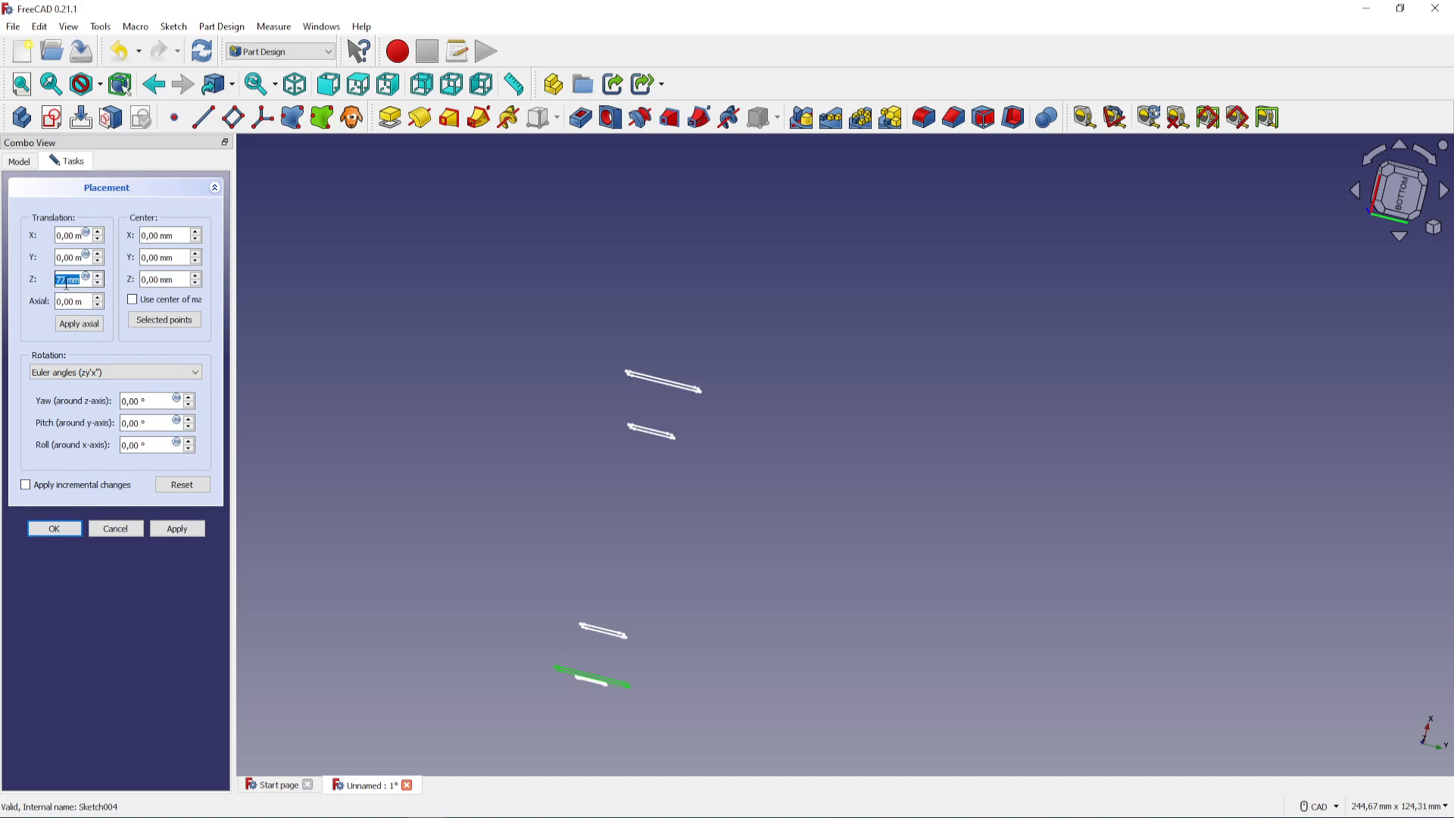
{"action": "type", "text": "77"}
{"action": "left_click", "coordinate": [54, 528]}
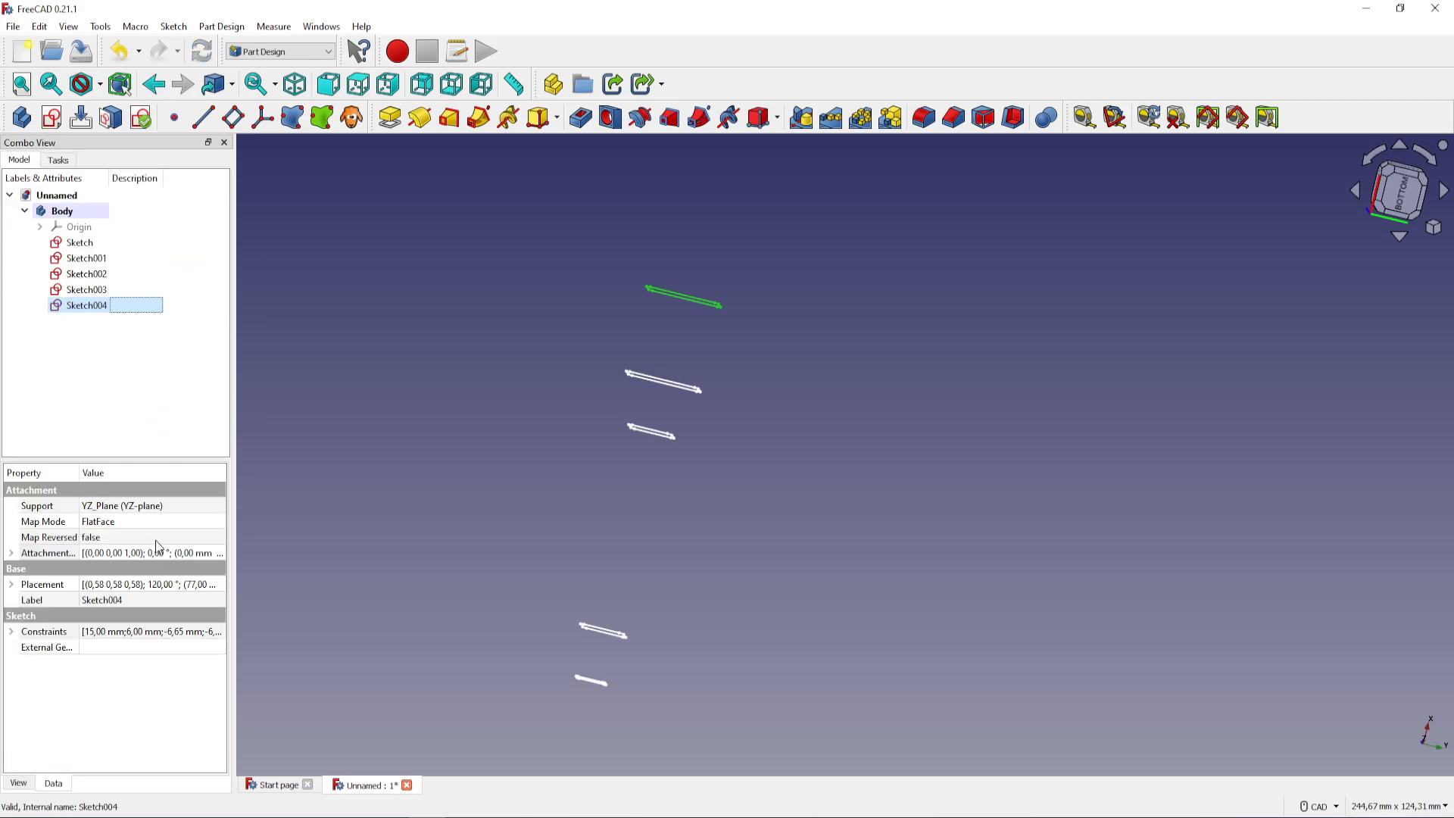
{"action": "left_click", "coordinate": [783, 633]}
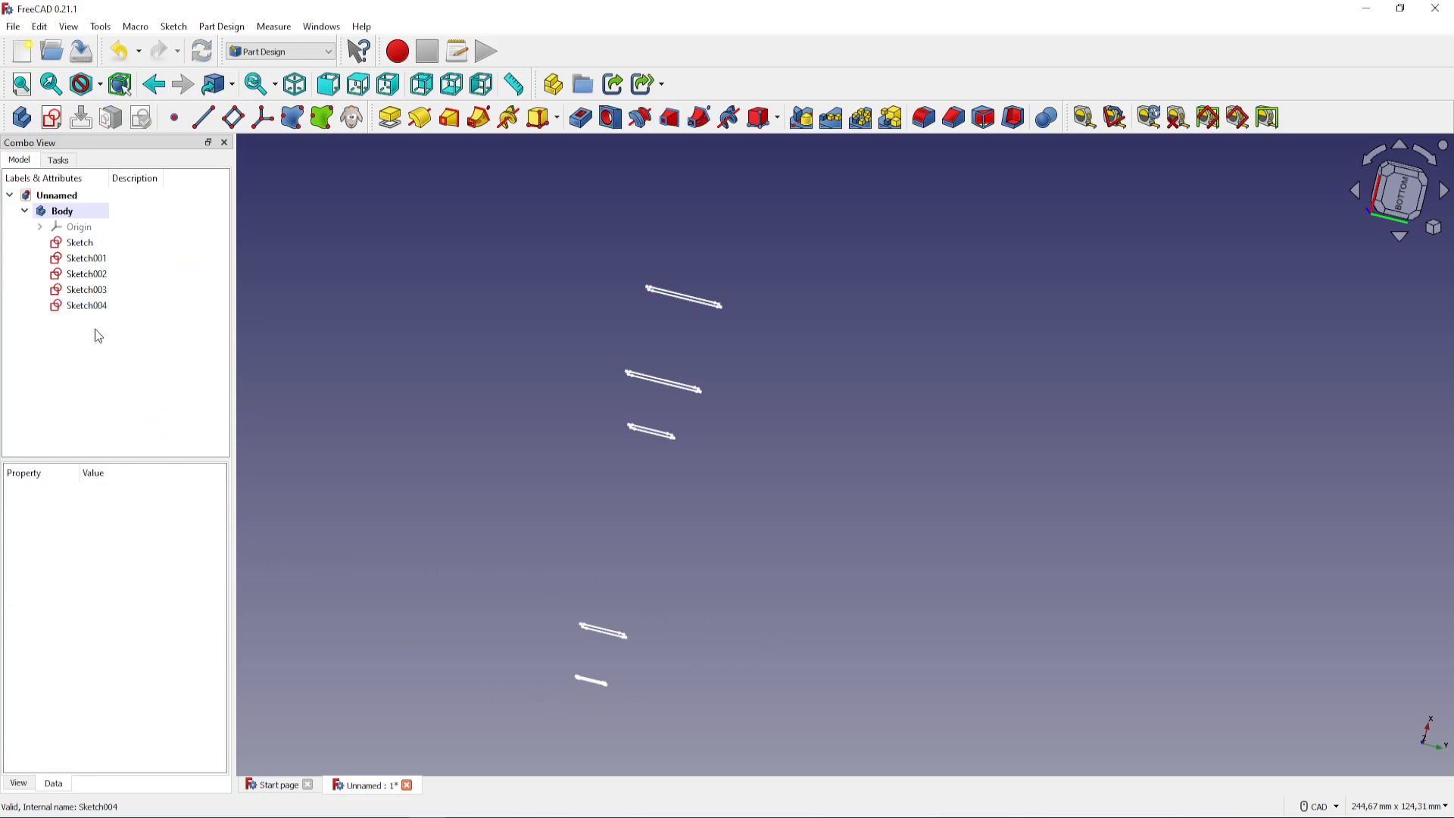
Start an additive loft from the 6 × 3 mm sketch and add Sketch001 and Sketch002 as its sections
{"action": "left_click", "coordinate": [106, 247]}
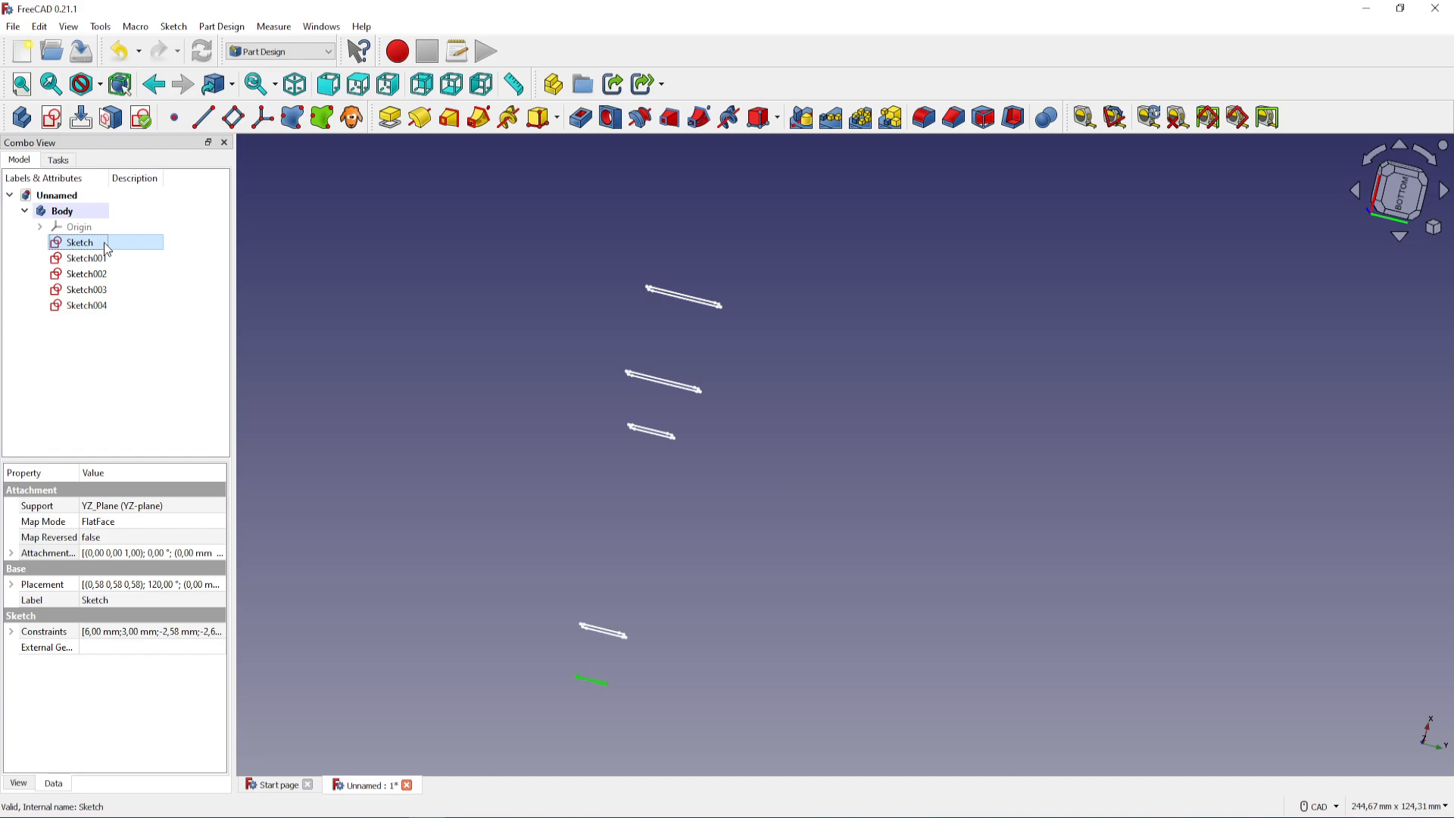
{"action": "left_click", "coordinate": [450, 127]}
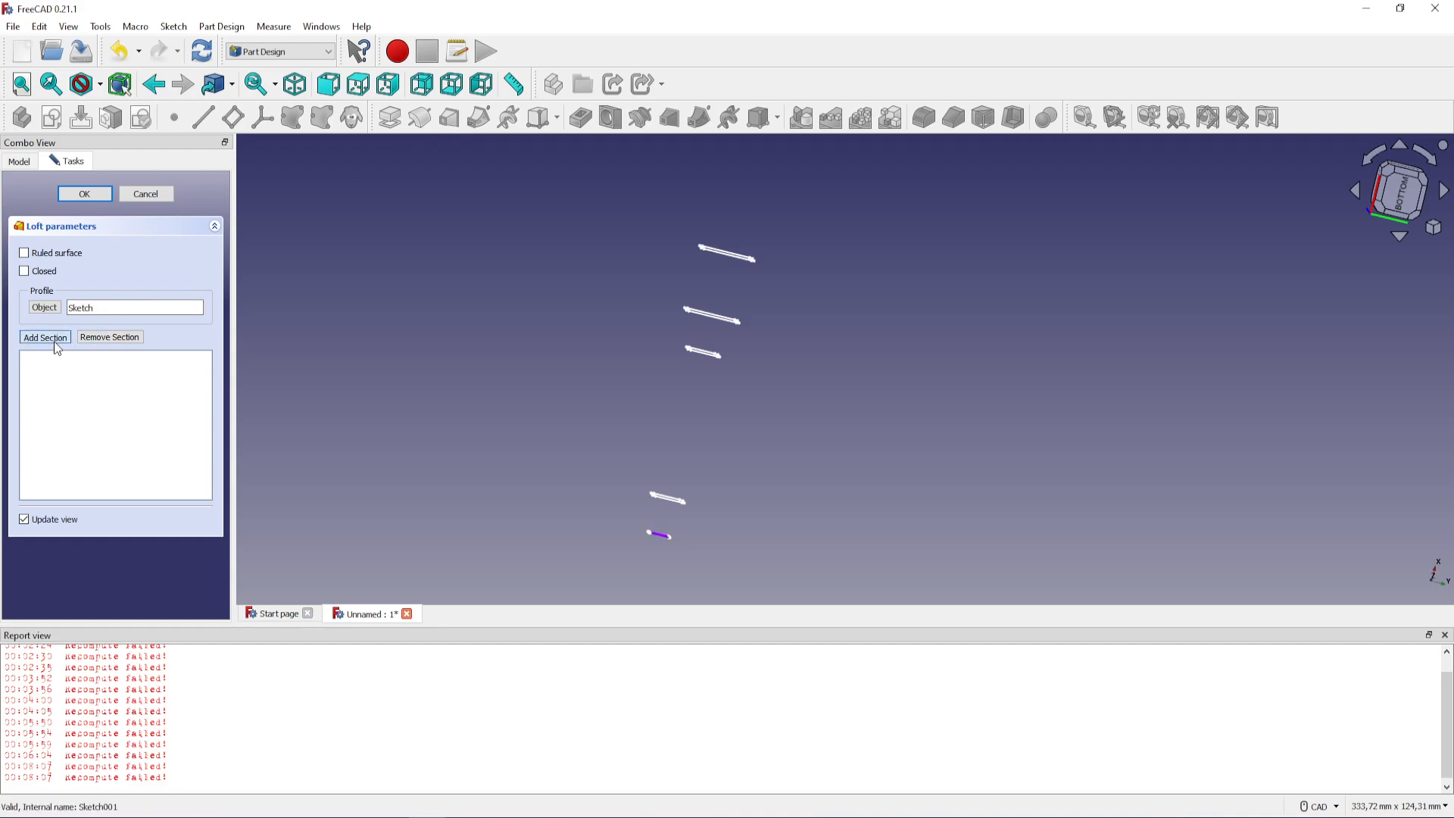
{"action": "scroll", "coordinate": [676, 558], "scroll_direction": "up", "scroll_amount": 1}
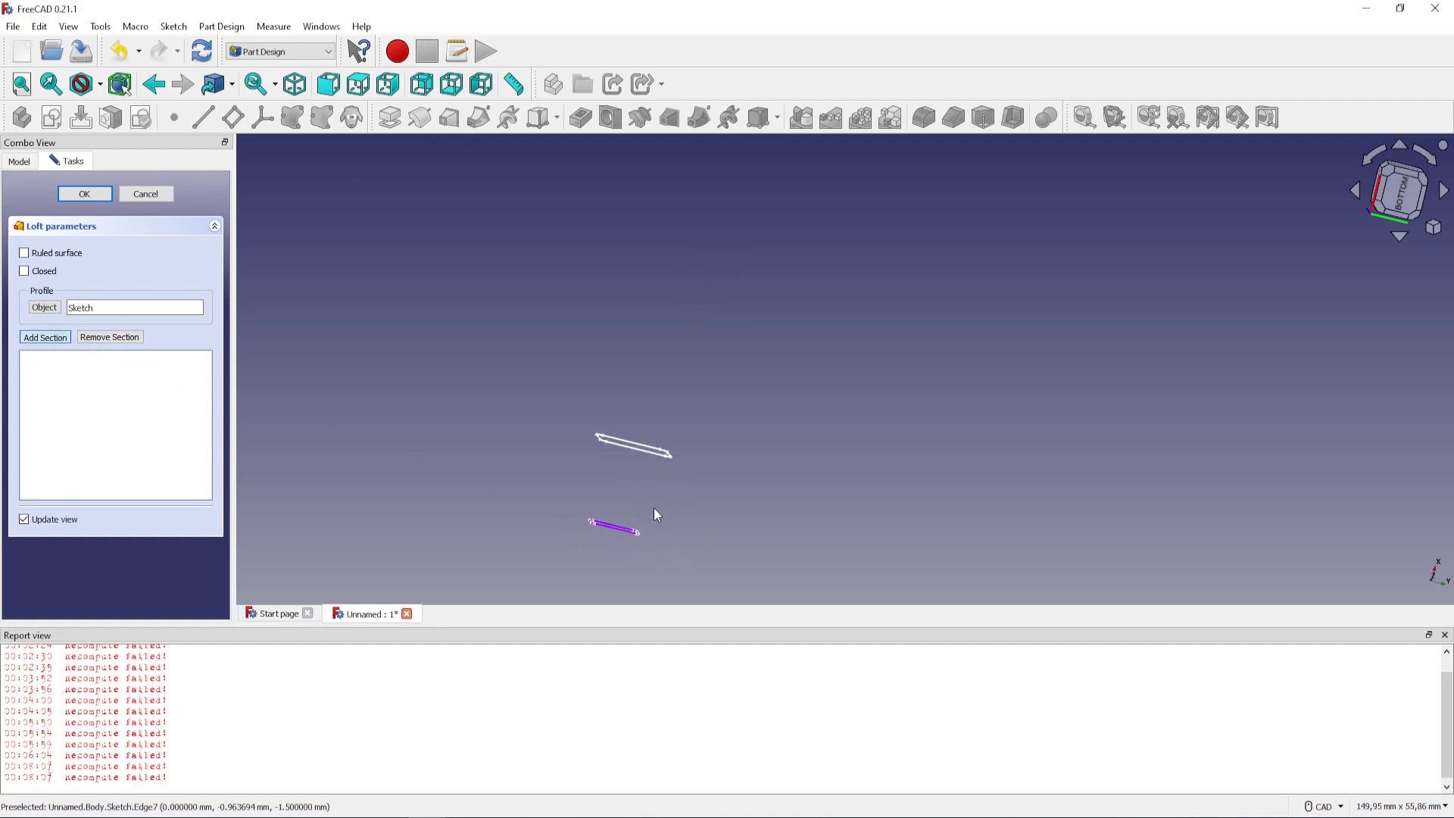
{"action": "left_click", "coordinate": [636, 448]}
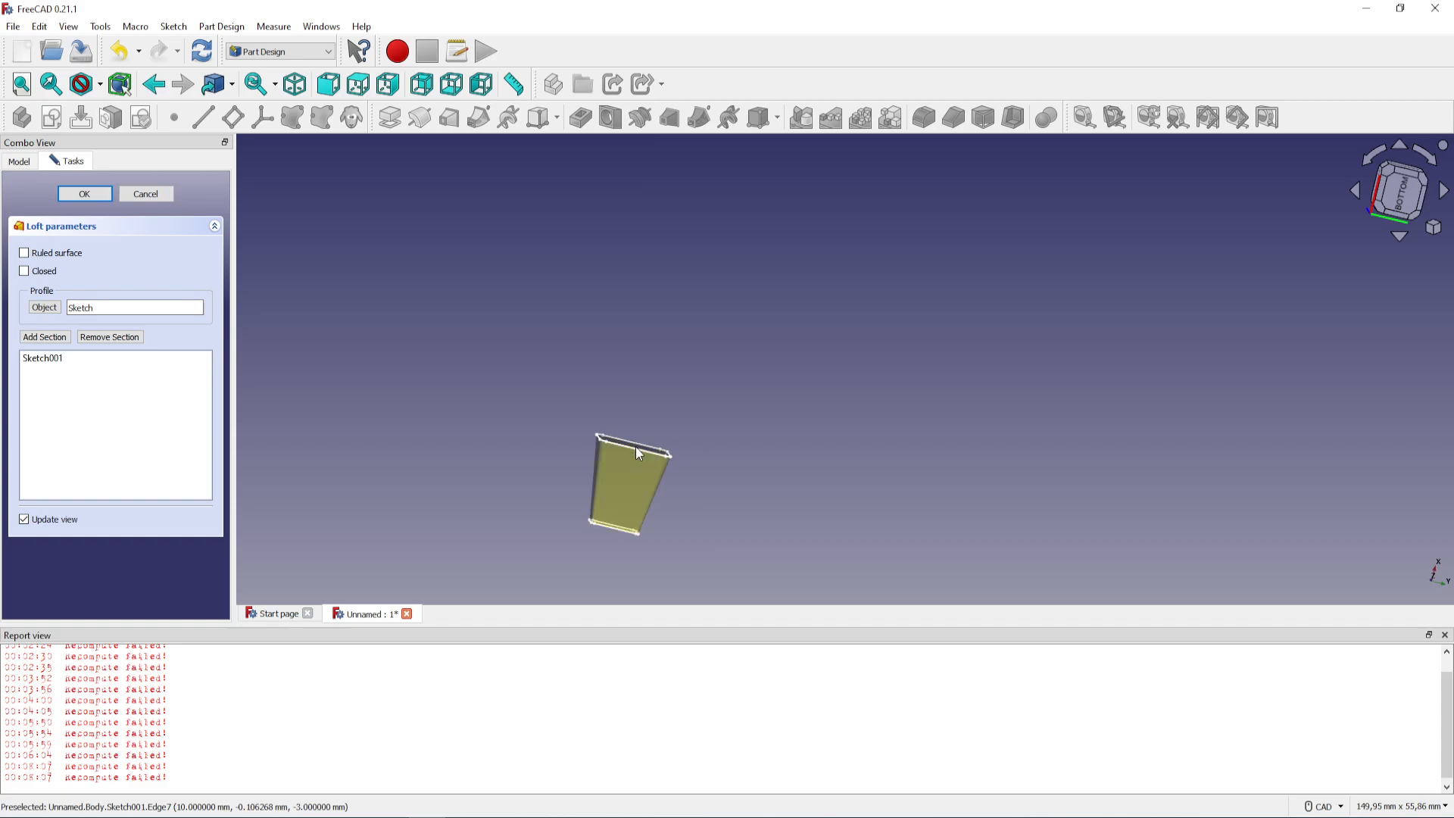
{"action": "left_click", "coordinate": [66, 338]}
{"action": "middle_click_drag", "start_coordinate": [730, 294], "coordinate": [697, 594]}
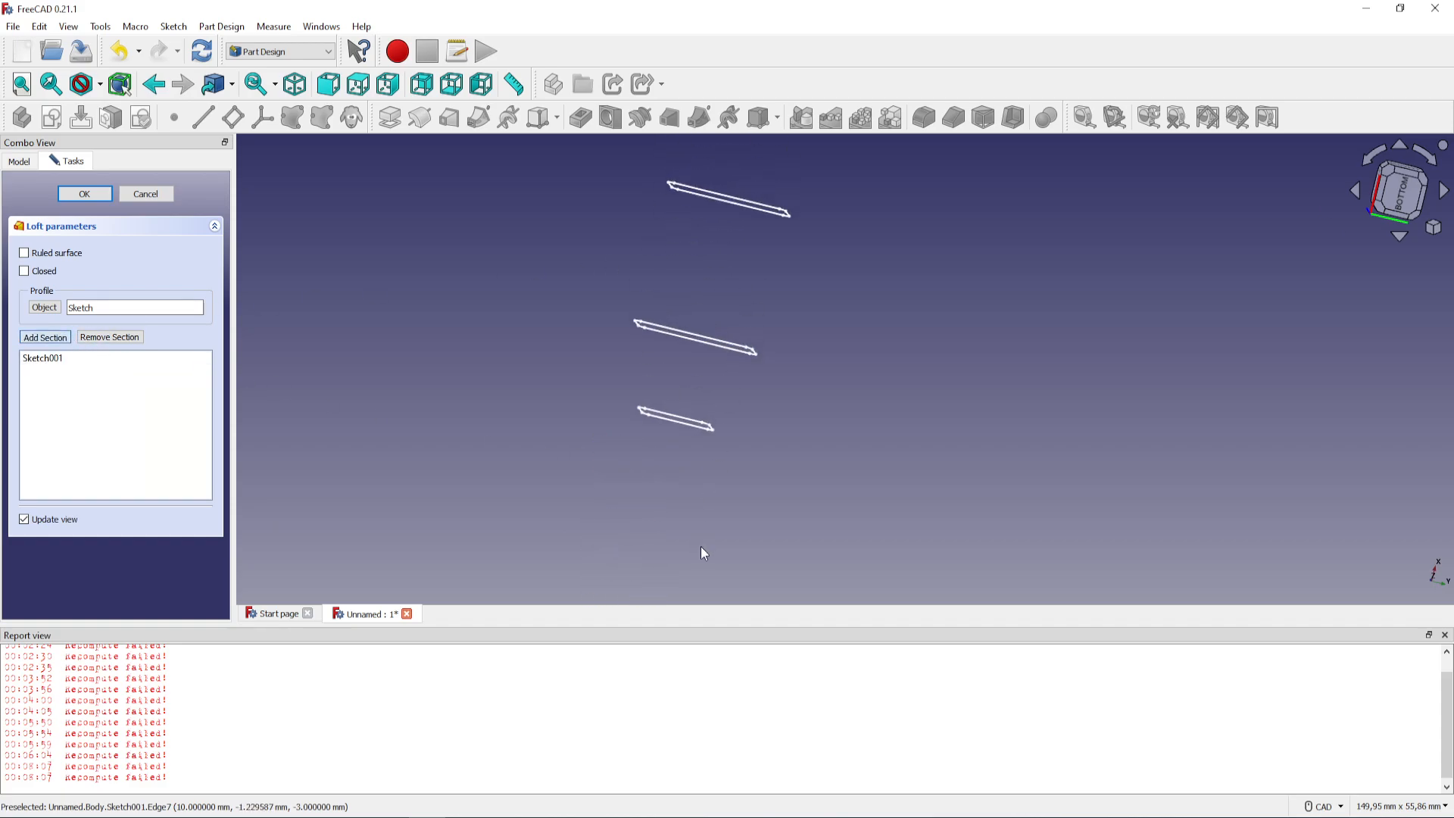
{"action": "left_click", "coordinate": [660, 418]}
Add Sketch003 and Sketch004 as further loft sections and complete the loft with Ruled surface enabled
{"action": "scroll", "coordinate": [661, 418], "scroll_direction": "down", "scroll_amount": 3}
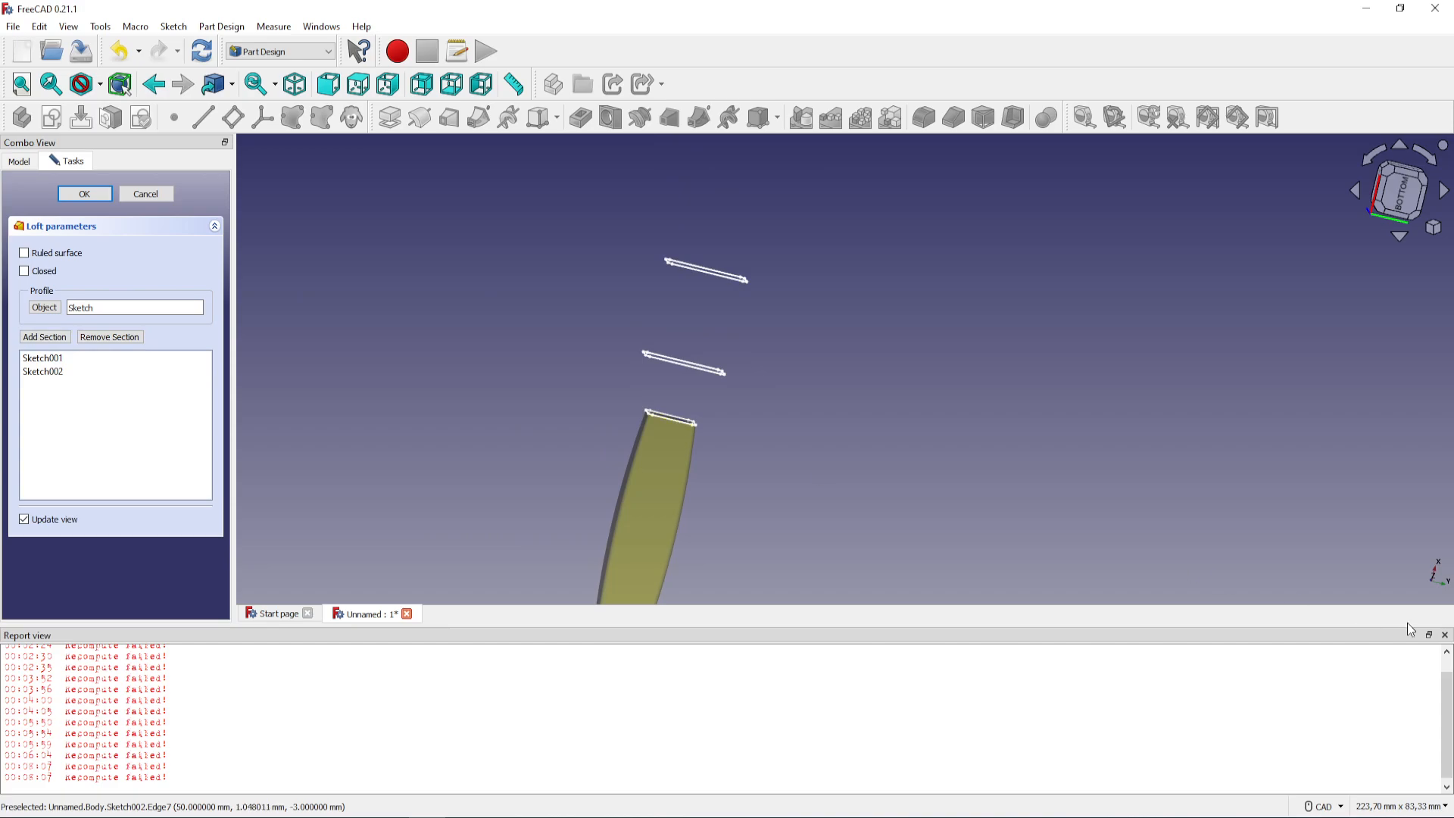
{"action": "left_click", "coordinate": [1443, 635]}
{"action": "scroll", "coordinate": [515, 460], "scroll_direction": "down", "scroll_amount": 2}
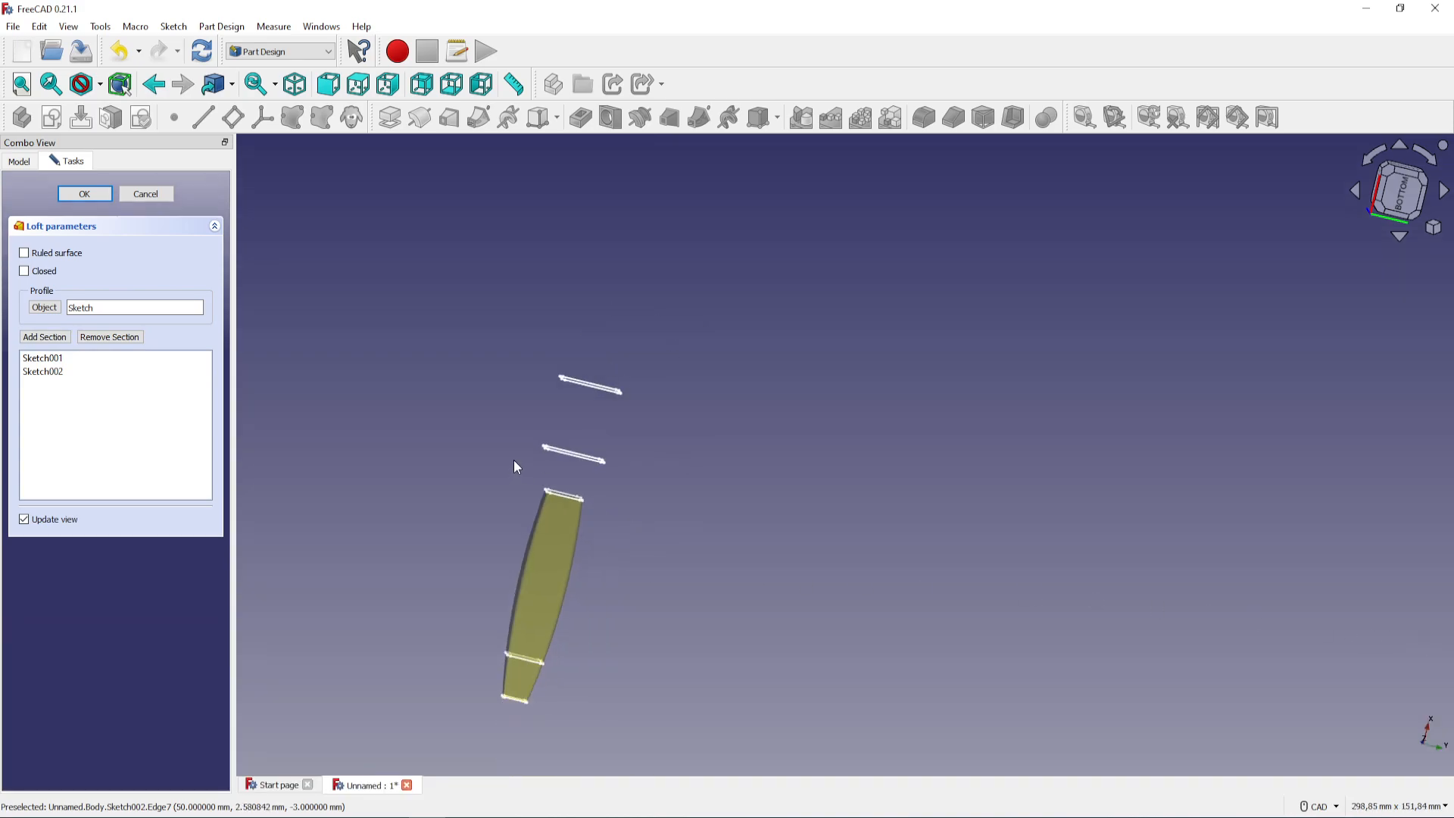
{"action": "left_click", "coordinate": [44, 336]}
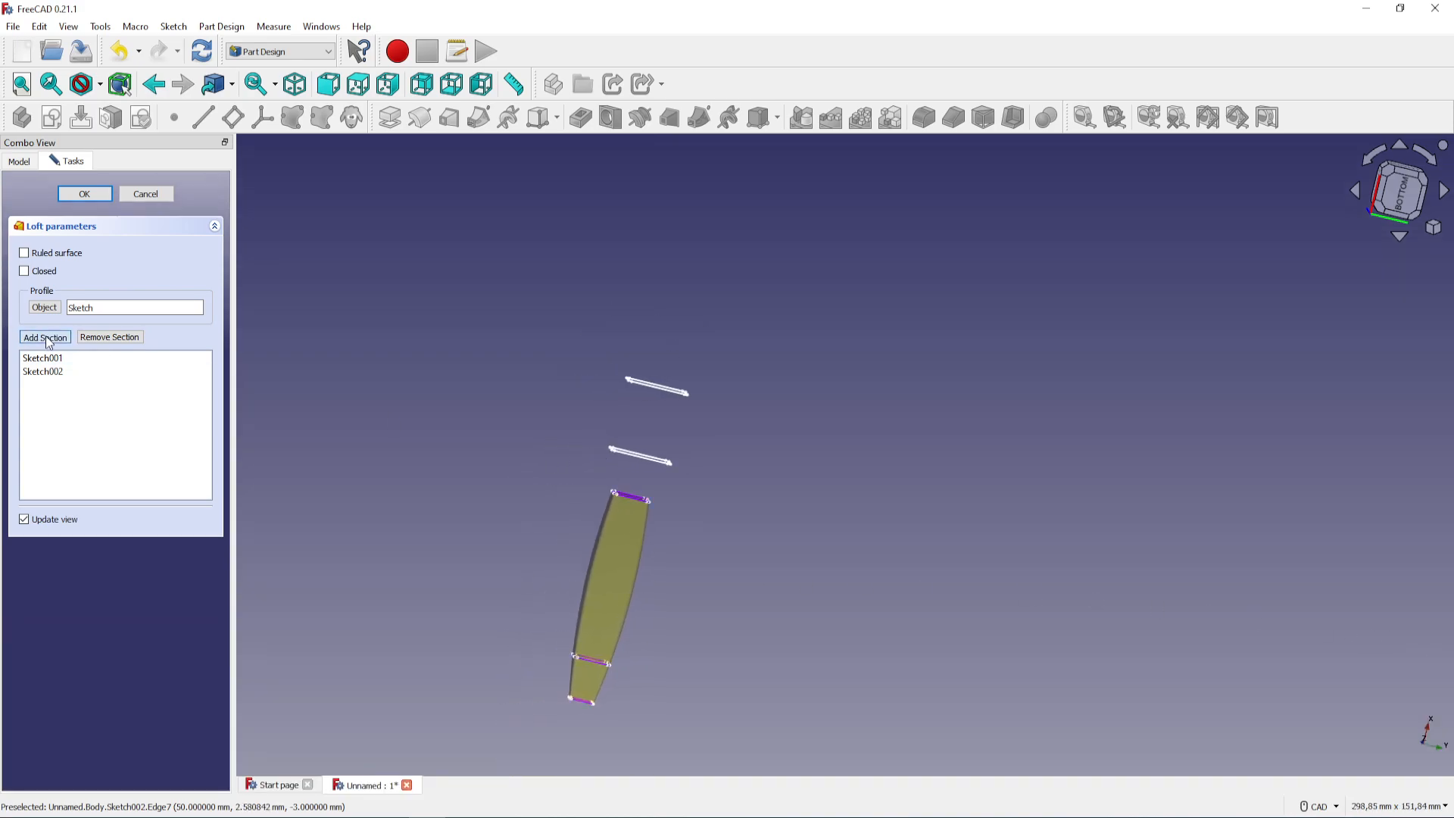
{"action": "left_click", "coordinate": [620, 452]}
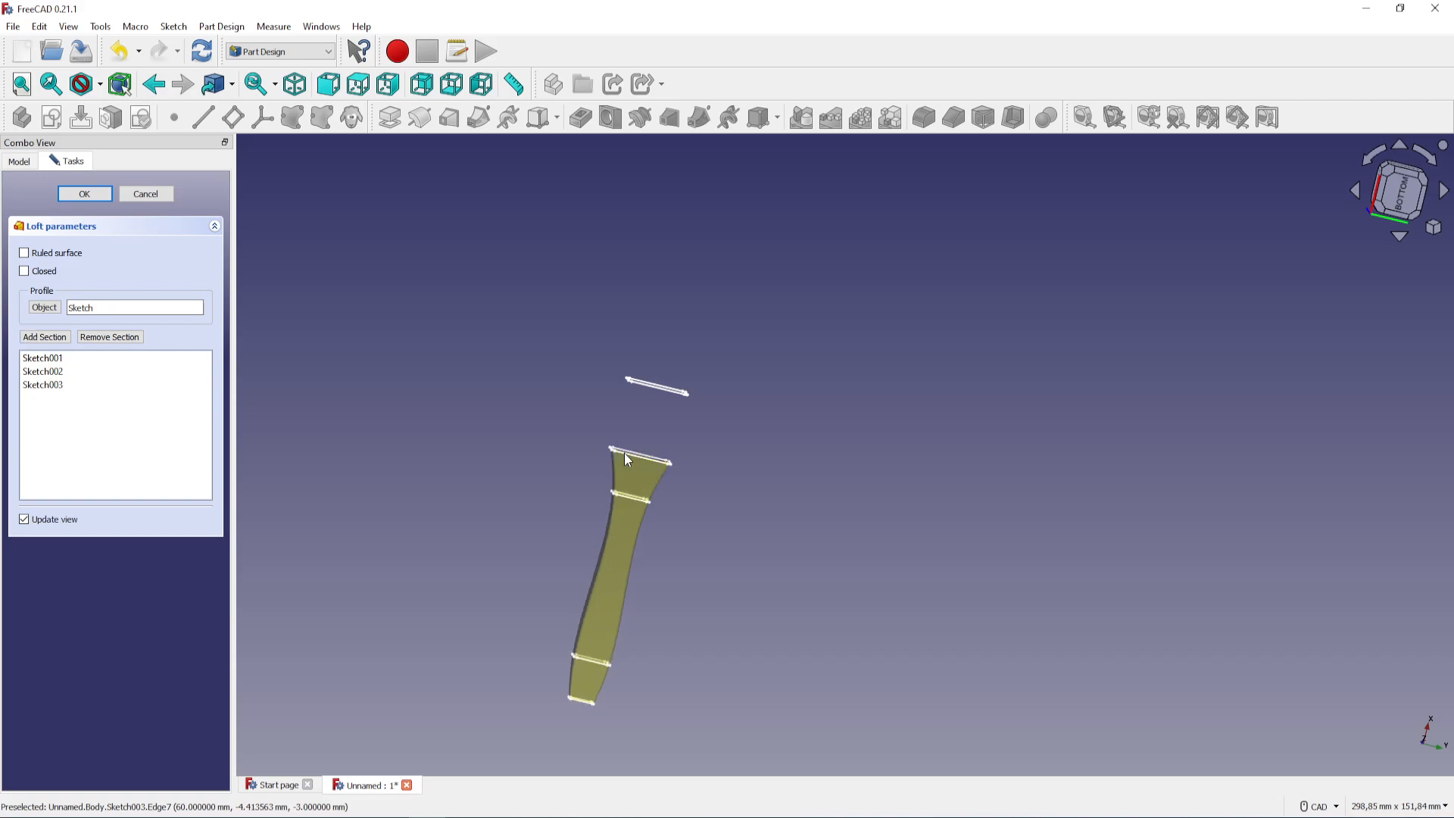
{"action": "left_click", "coordinate": [44, 337]}
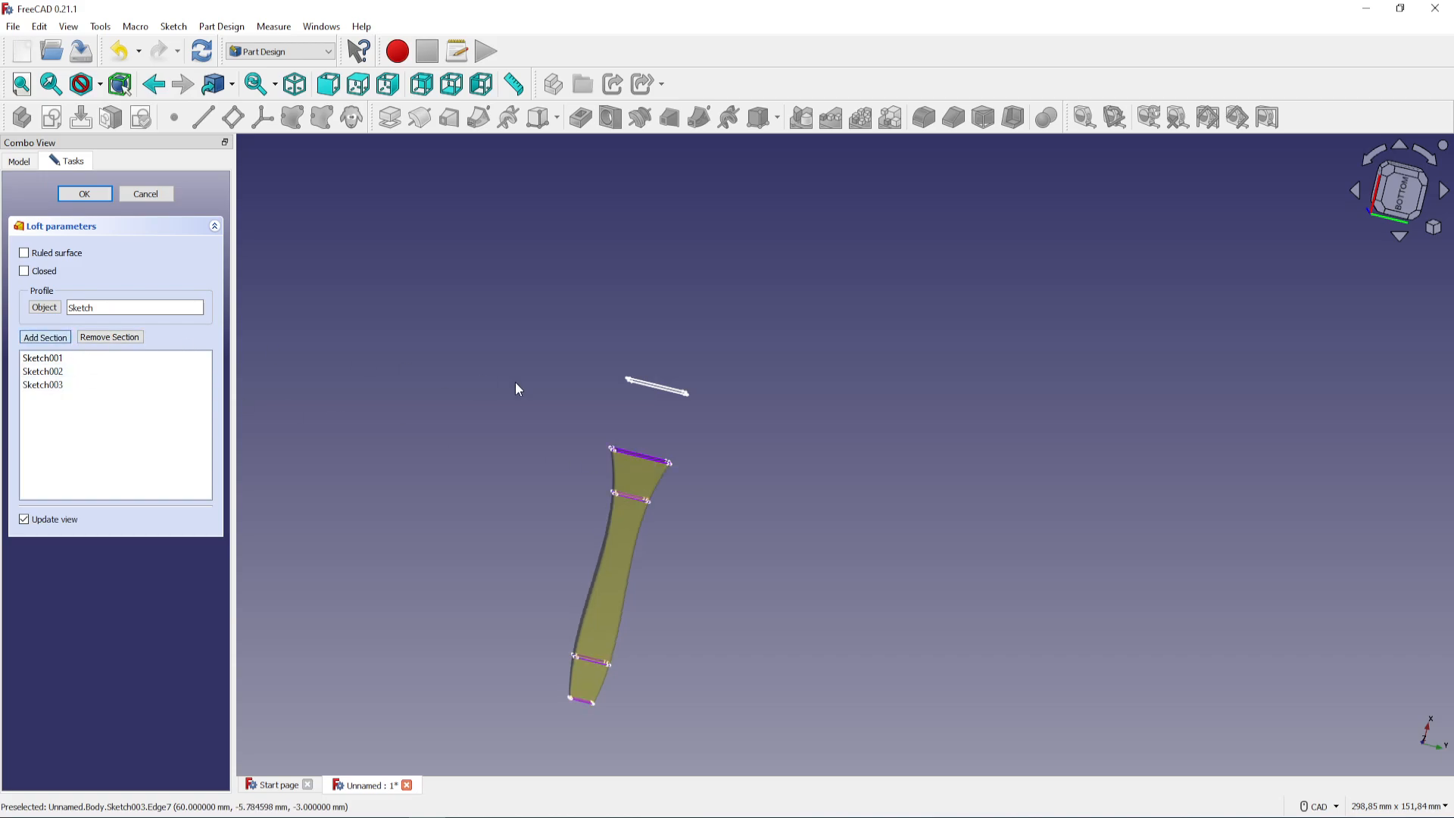
{"action": "left_click", "coordinate": [661, 395]}
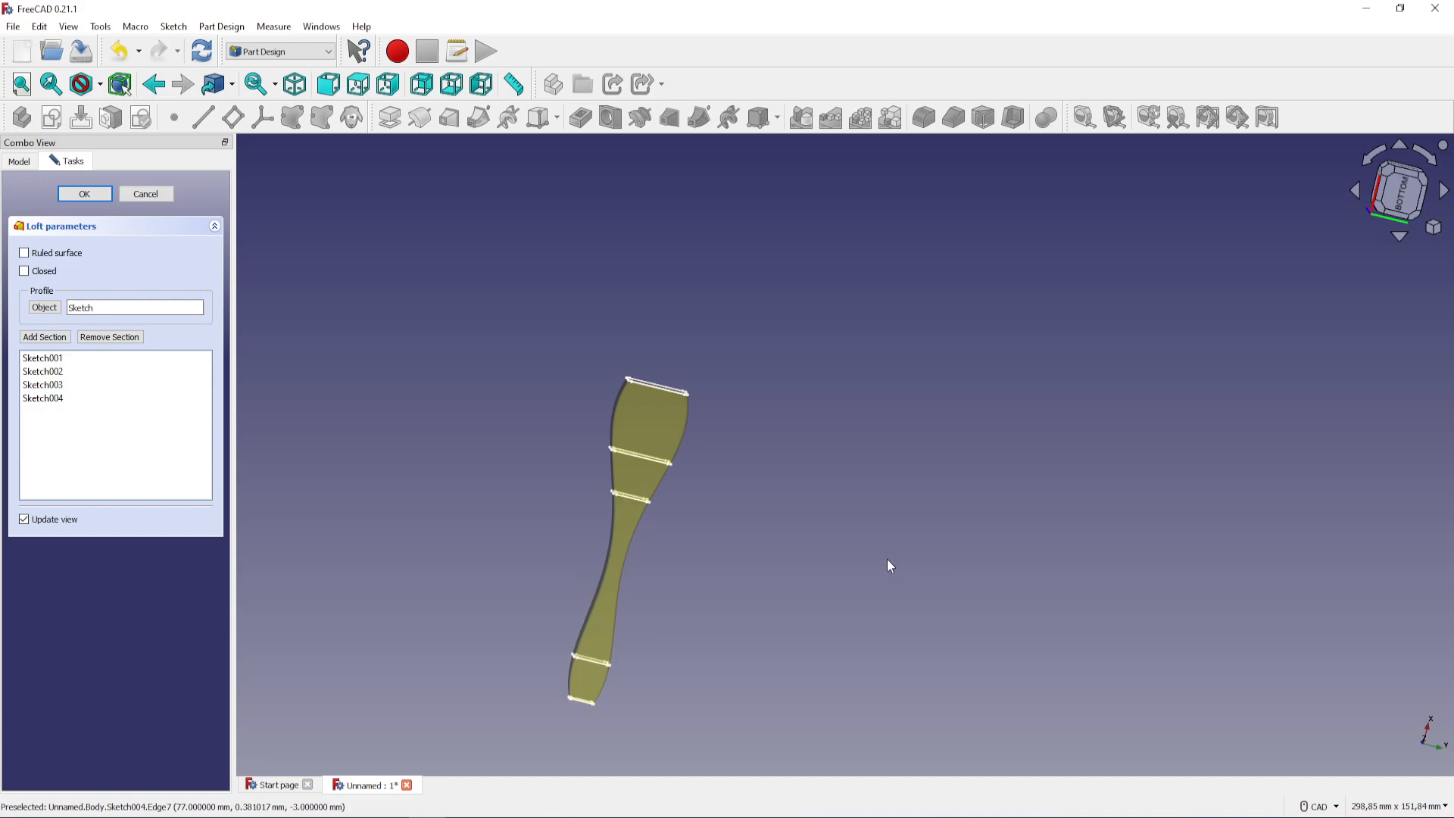
{"action": "left_click", "coordinate": [24, 254]}
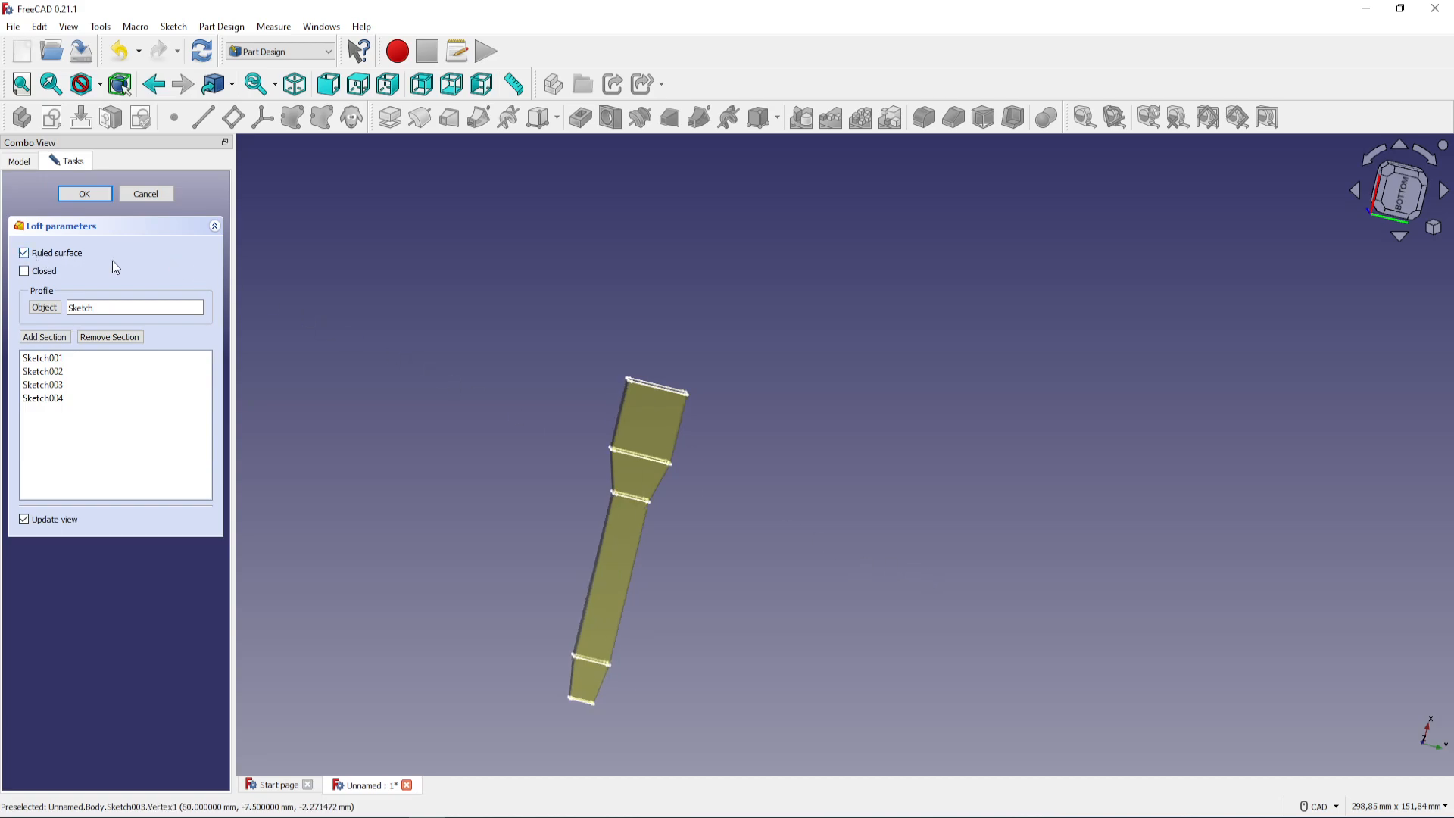
{"action": "left_click", "coordinate": [91, 197]}
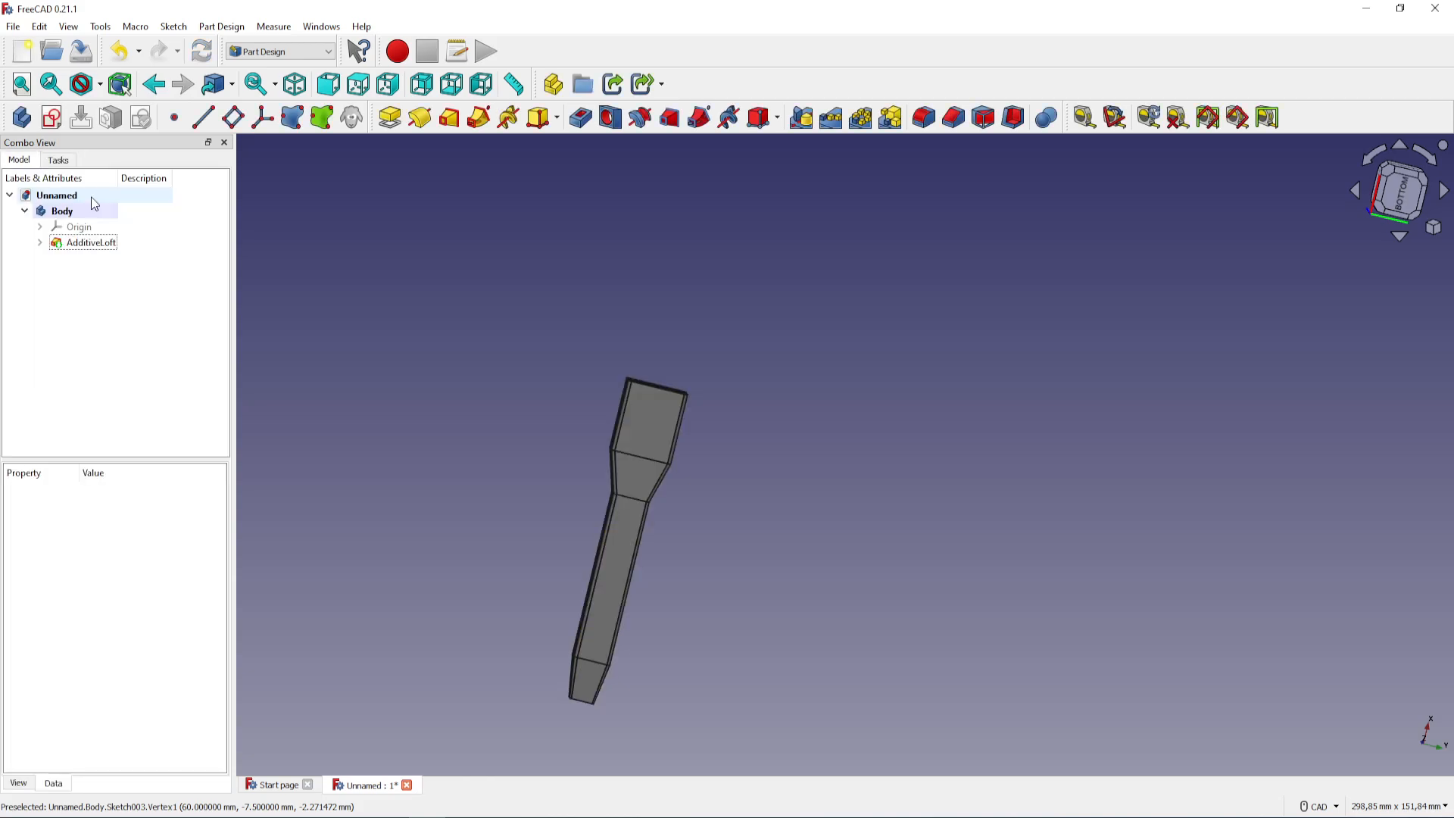
Create a new sketch on the loft's 15 × 6 mm end face
{"action": "middle_click_drag", "start_coordinate": [728, 575], "coordinate": [712, 492]}
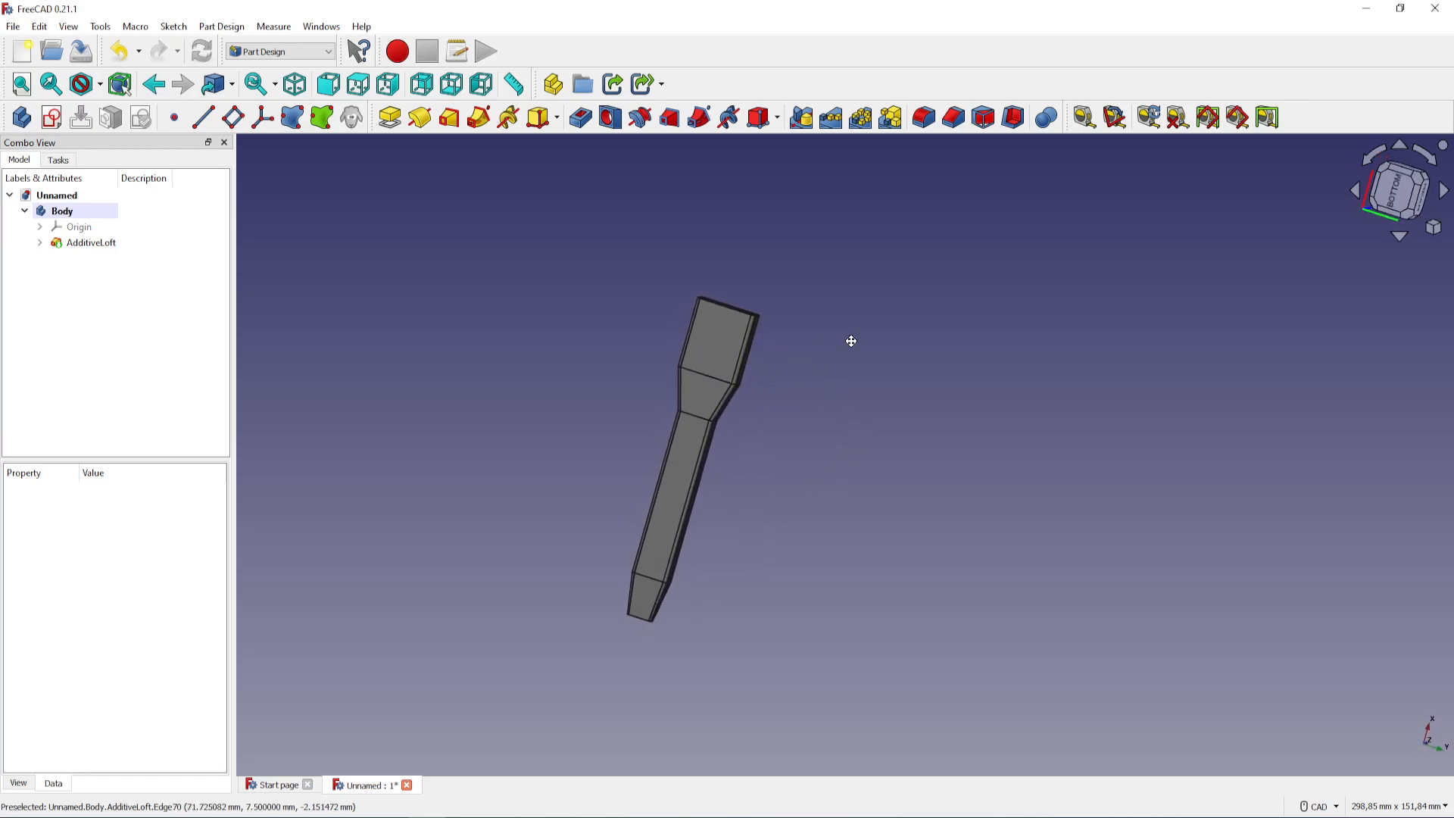
{"action": "middle_click_drag", "start_coordinate": [851, 341], "coordinate": [817, 585]}
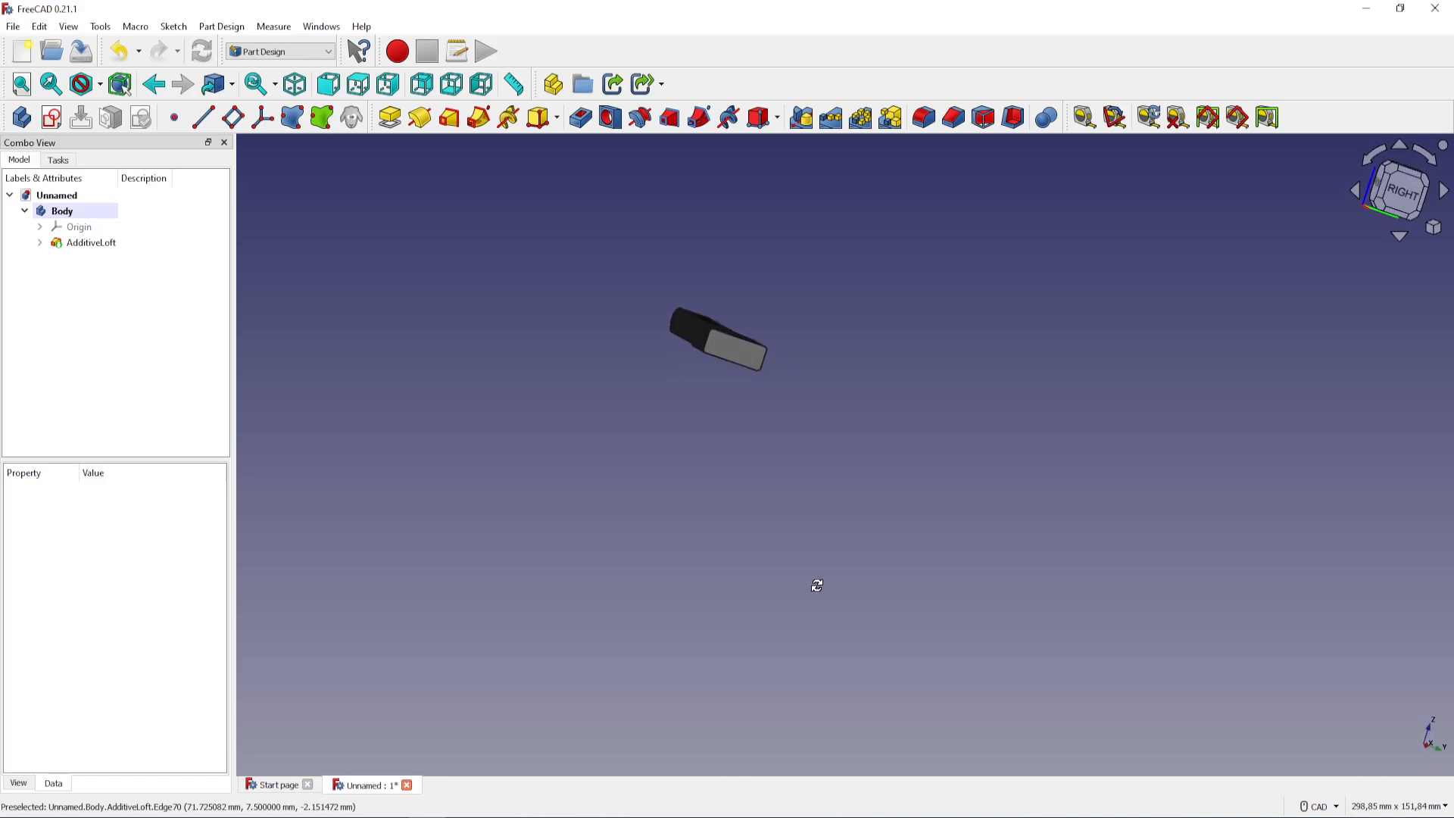
{"action": "middle_click_drag", "start_coordinate": [617, 406], "coordinate": [657, 463]}
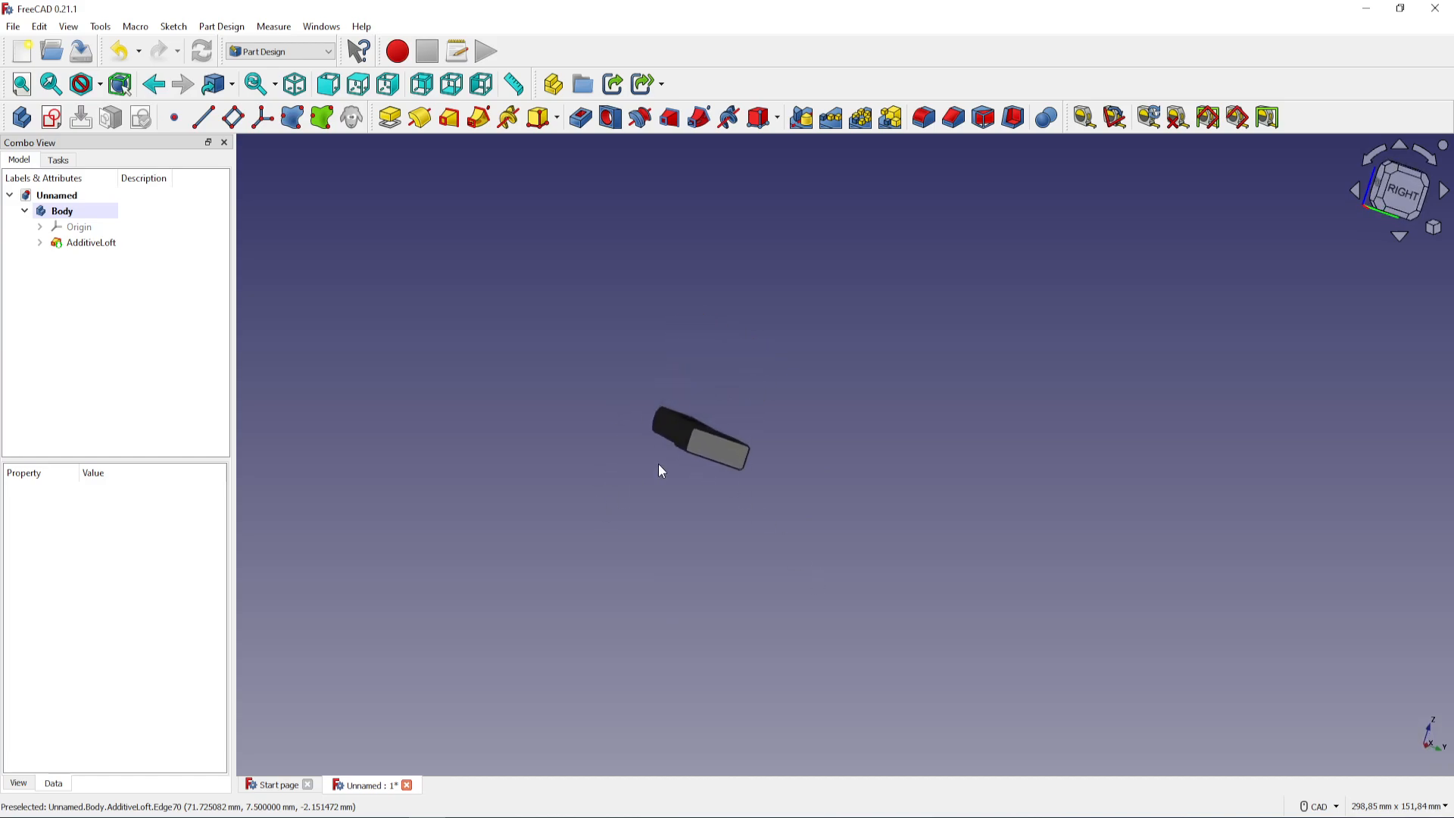
{"action": "left_click", "coordinate": [1412, 194]}
{"action": "scroll", "coordinate": [681, 501], "scroll_direction": "up", "scroll_amount": 5}
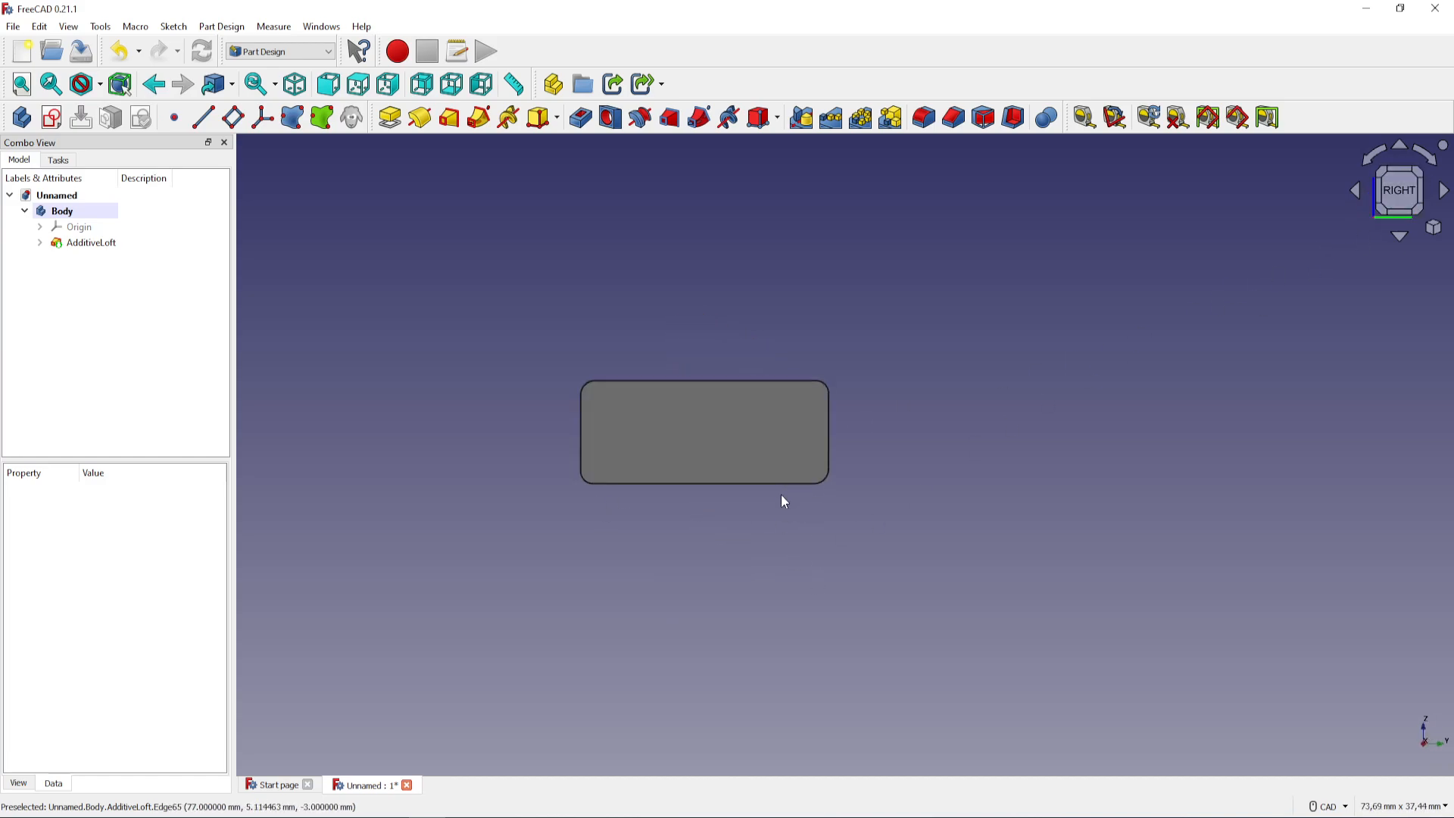
{"action": "mouse_move", "coordinate": [726, 556]}
{"action": "middle_mouse_down"}
{"action": "mouse_move", "coordinate": [739, 516]}
{"action": "mouse_move", "coordinate": [727, 545]}
{"action": "middle_mouse_up"}
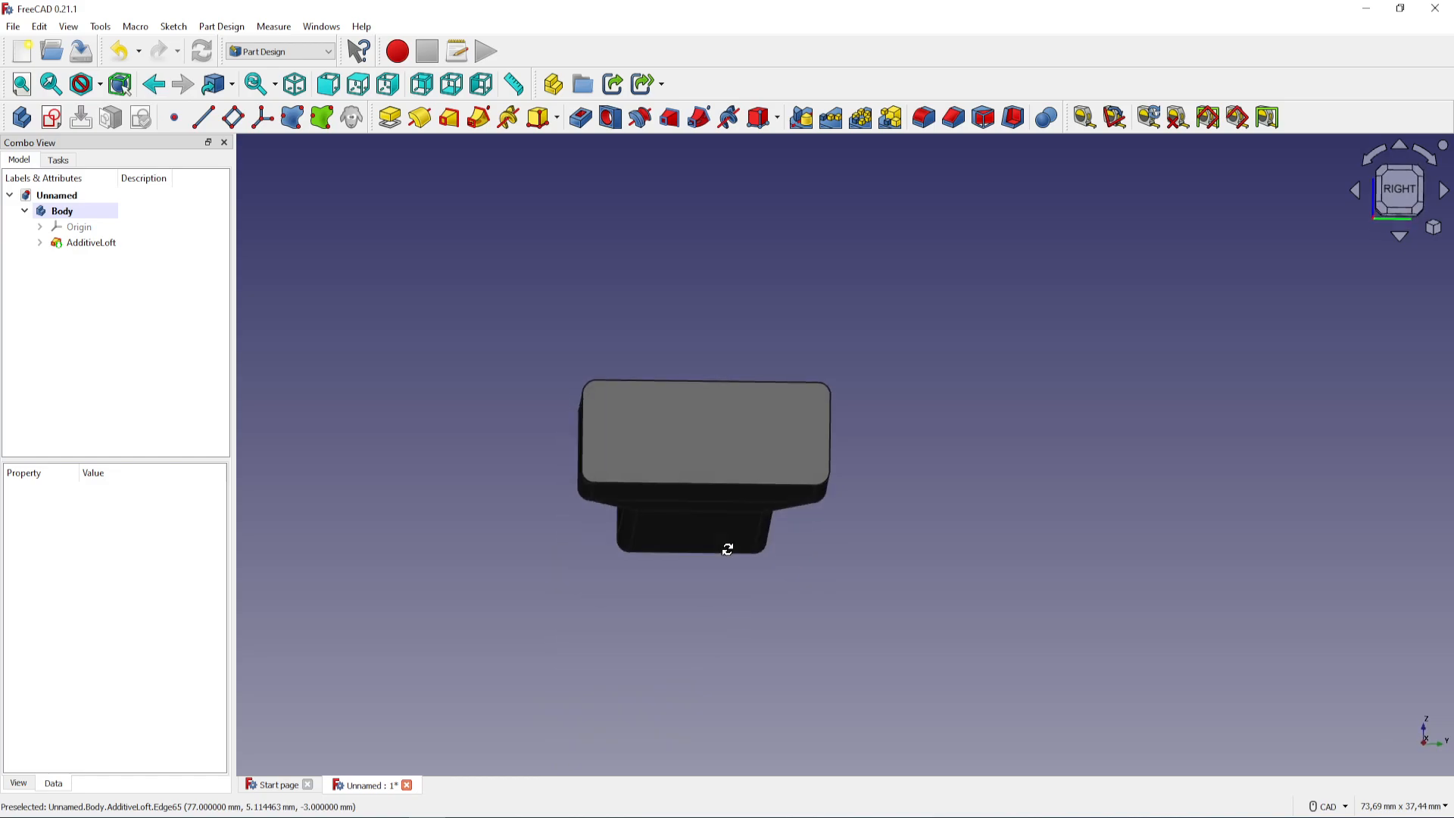
{"action": "left_click", "coordinate": [718, 438]}
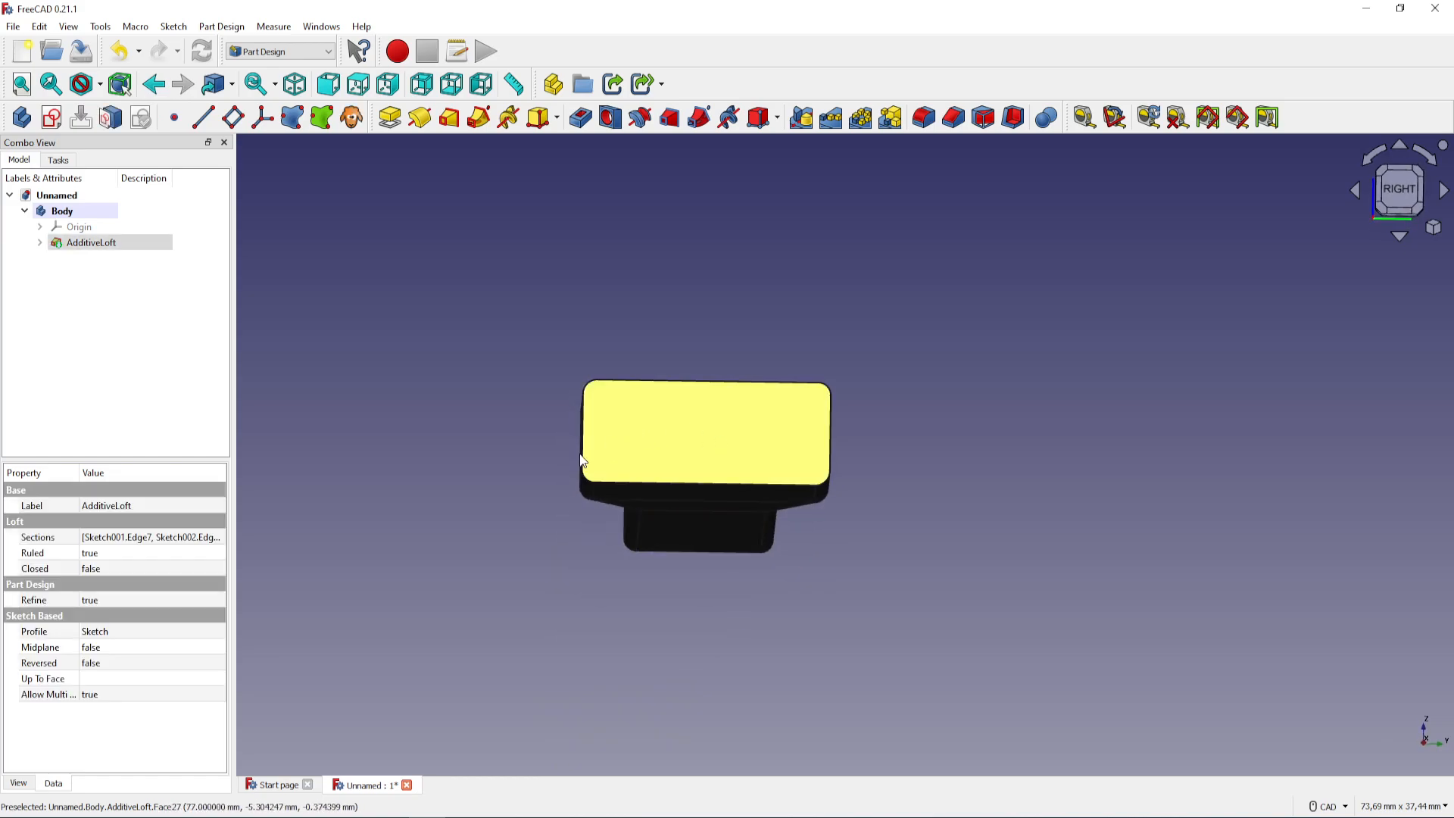
{"action": "left_click", "coordinate": [54, 119]}
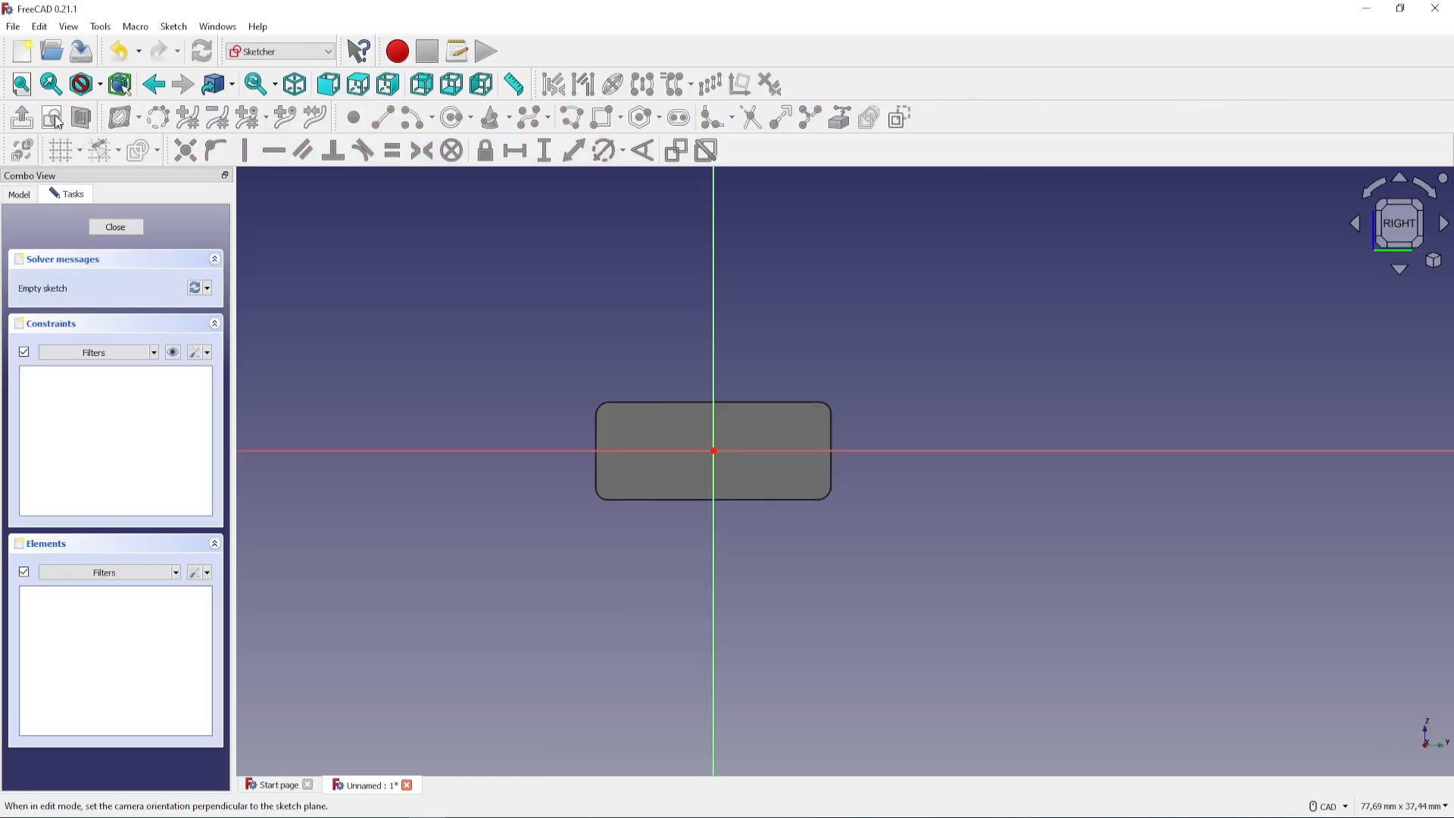
Draw two circles centred on the horizontal axis, one on each side of the vertical axis, the left one about 2.4 mm in diameter
{"action": "scroll", "coordinate": [820, 416], "scroll_direction": "up", "scroll_amount": 5}
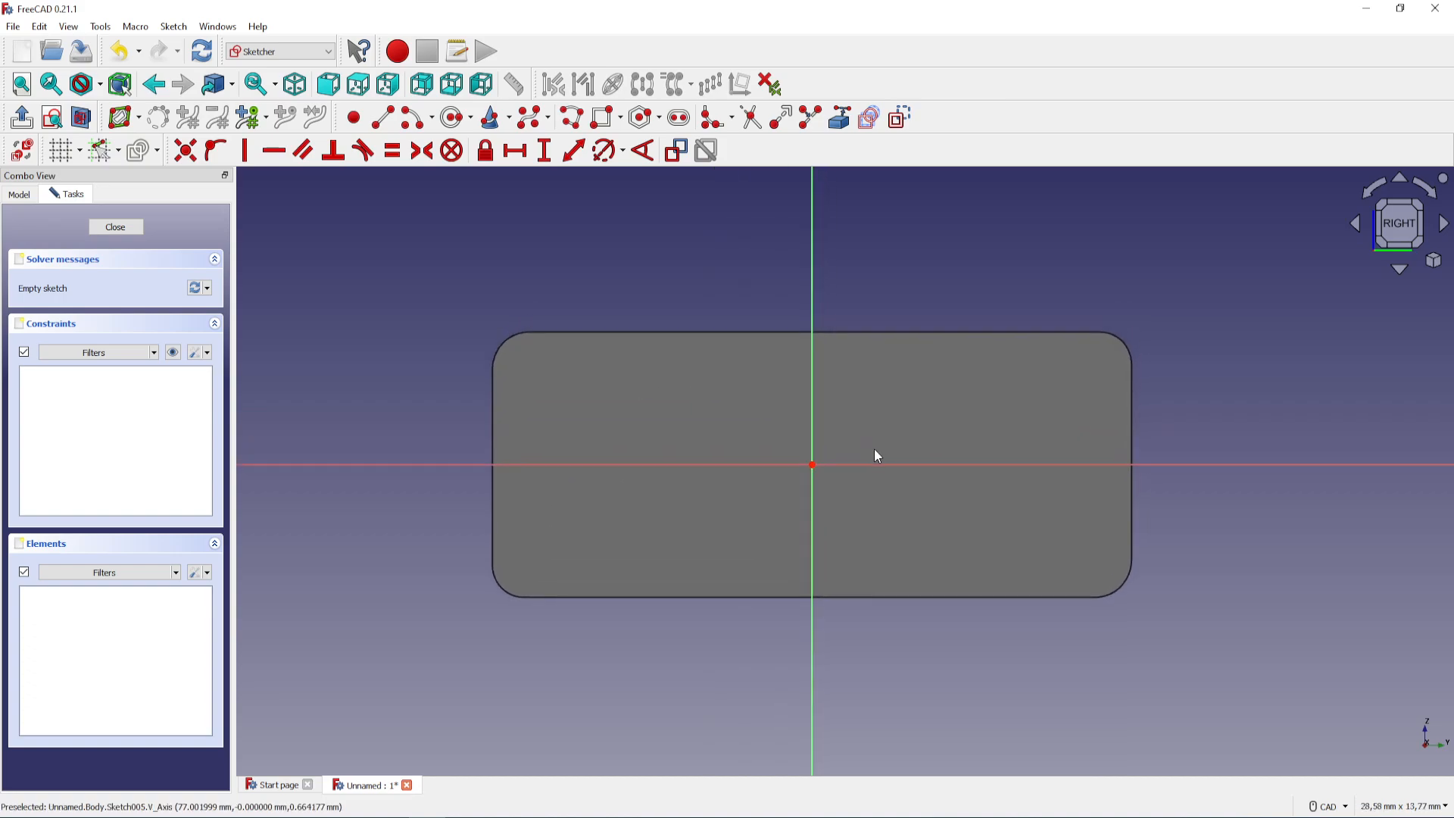
{"action": "left_click", "coordinate": [455, 117]}
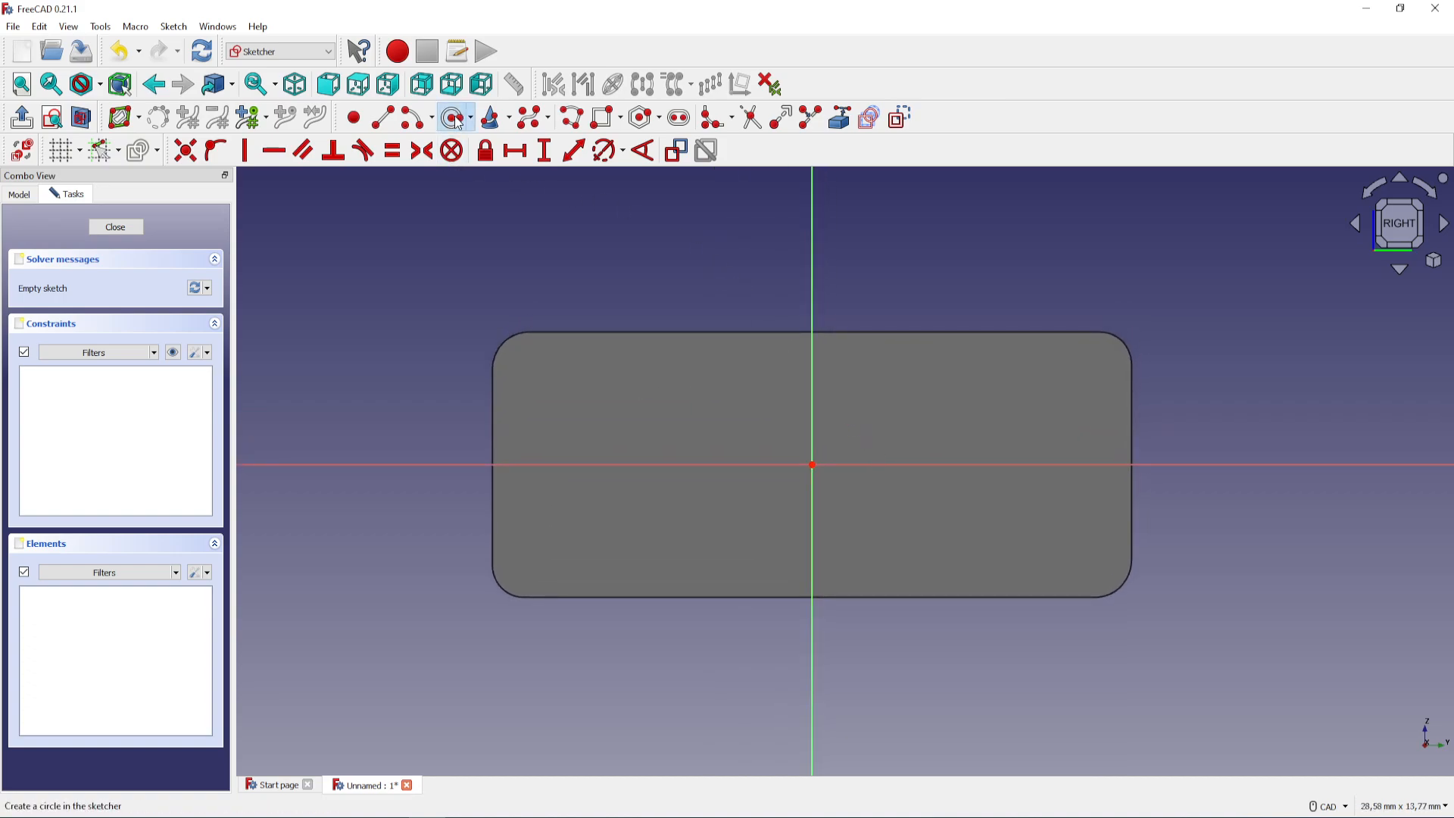
{"action": "left_click", "coordinate": [610, 465]}
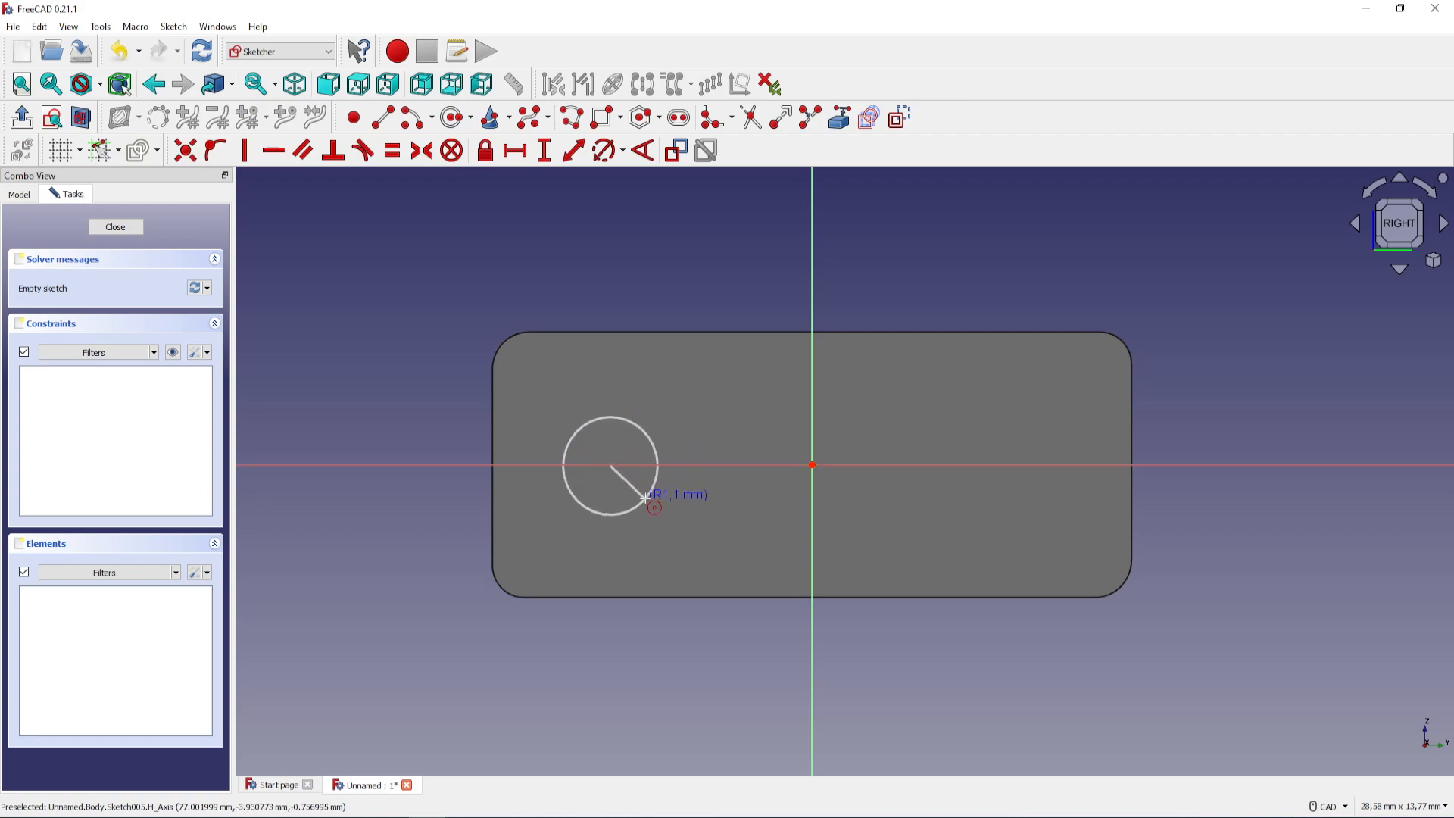
{"action": "left_click", "coordinate": [652, 501]}
{"action": "left_click", "coordinate": [980, 465]}
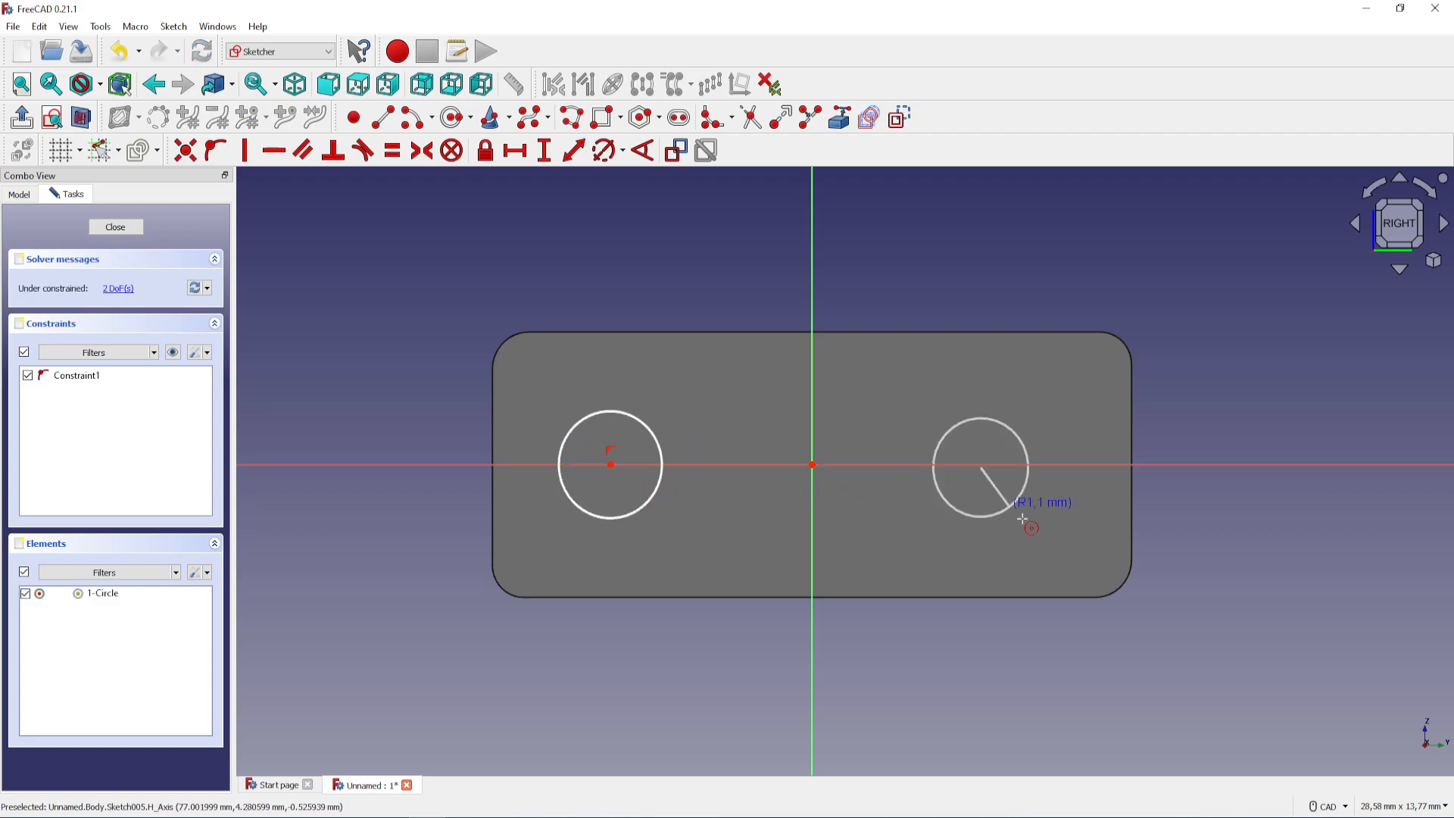
{"action": "left_click", "coordinate": [1031, 525]}
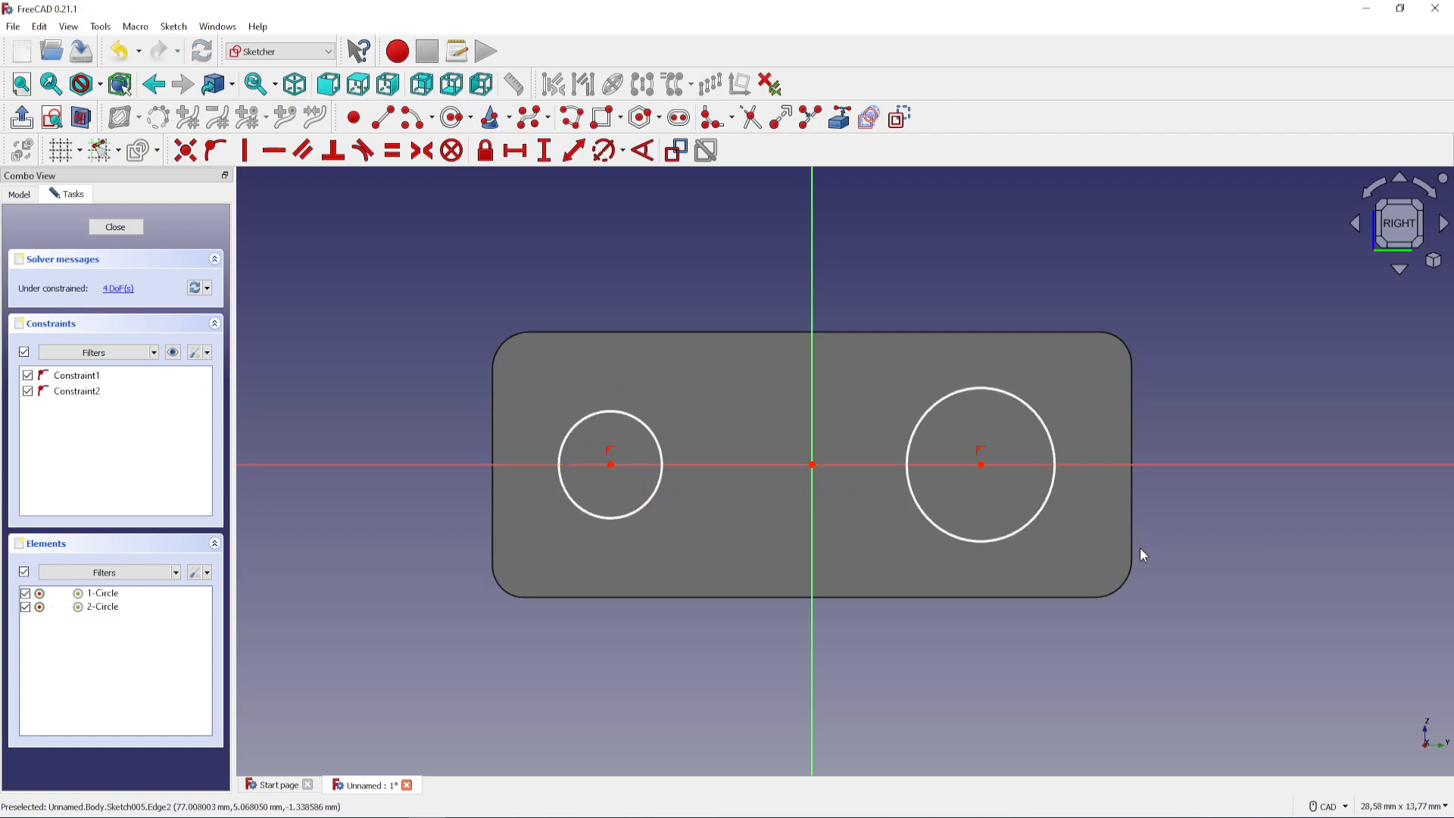
Apply an equality constraint to the two circles on the end face
{"action": "left_click", "coordinate": [639, 422]}
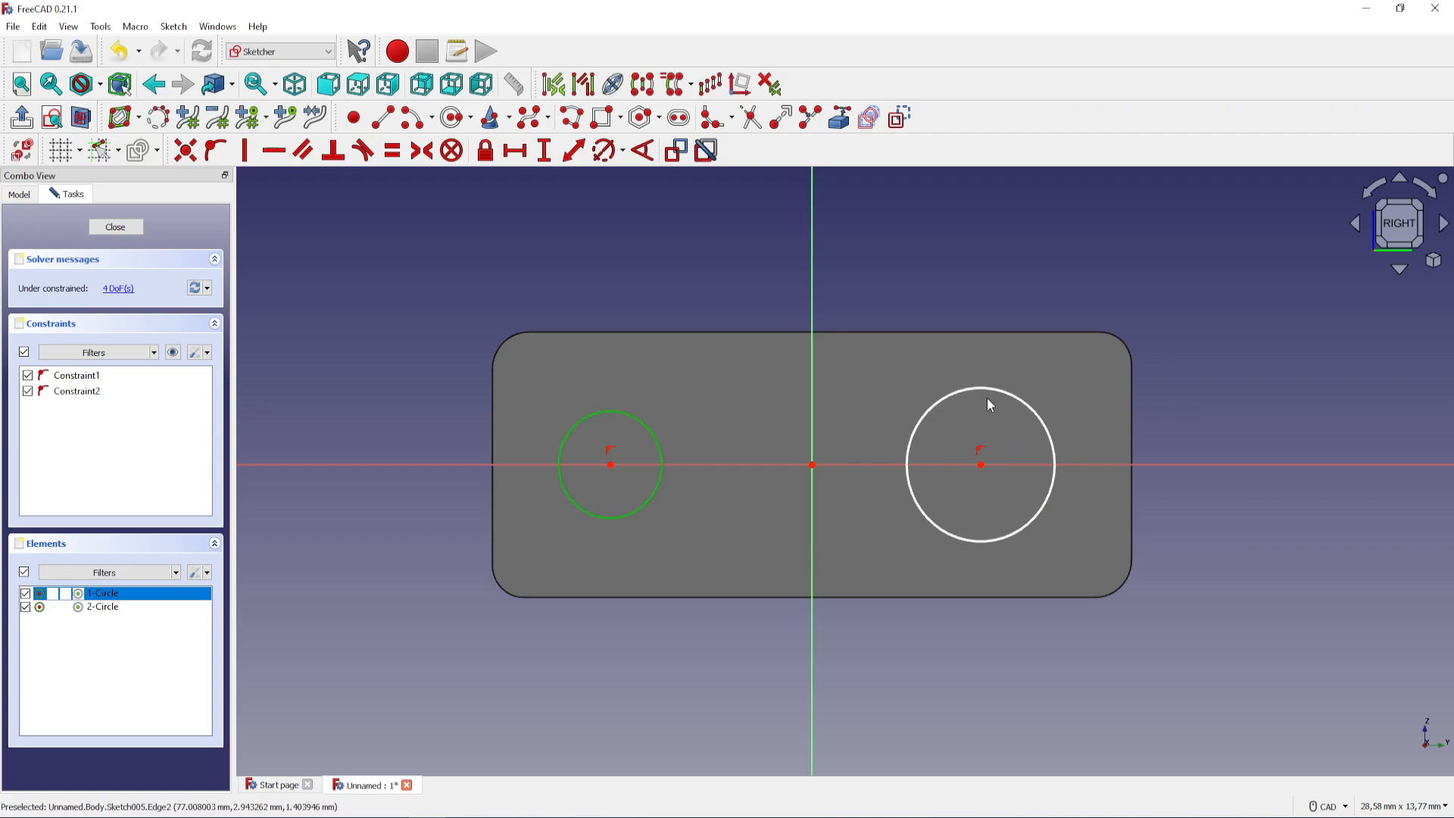
{"action": "left_click", "coordinate": [980, 392]}
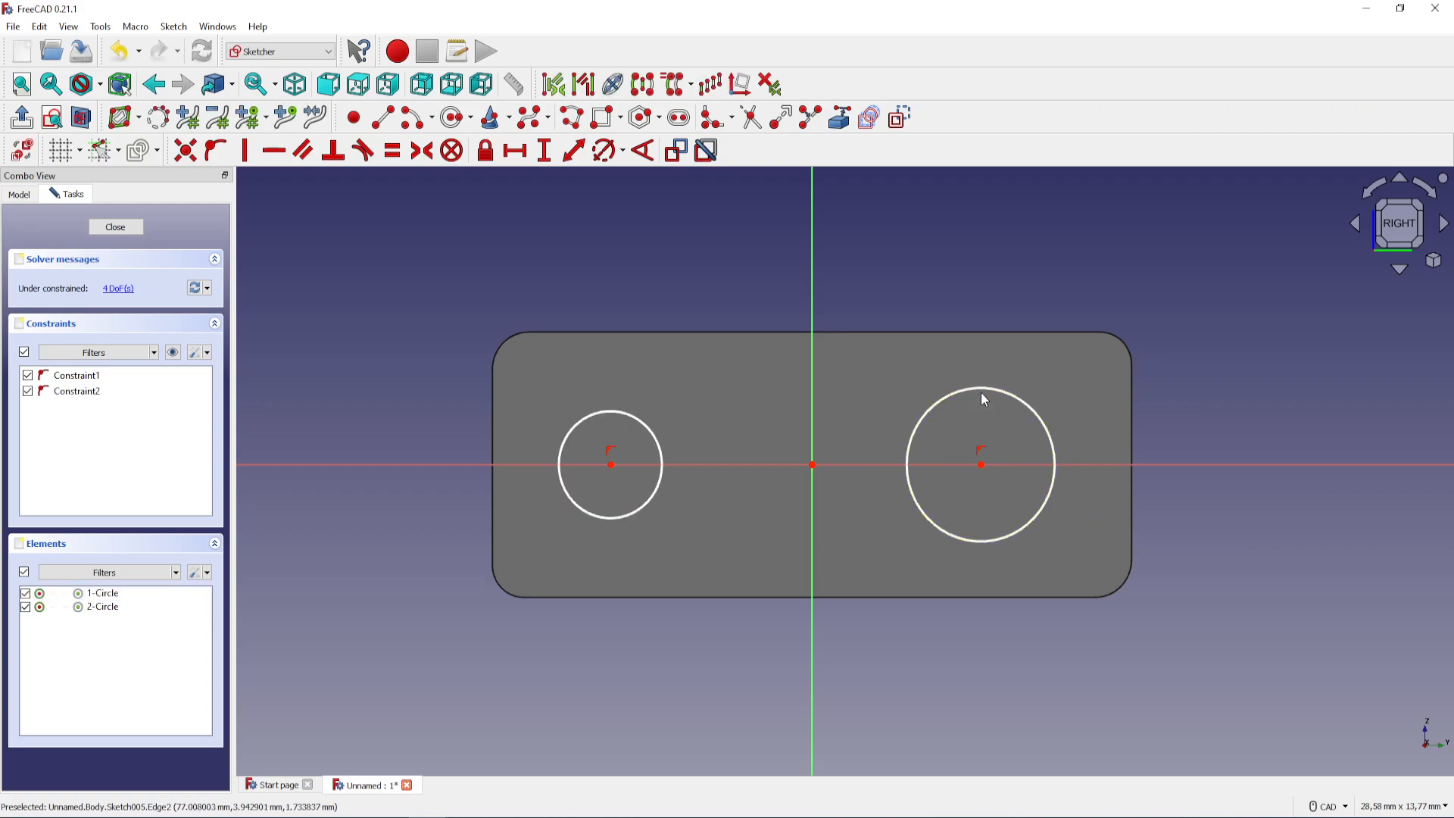
{"action": "left_click", "coordinate": [659, 433]}
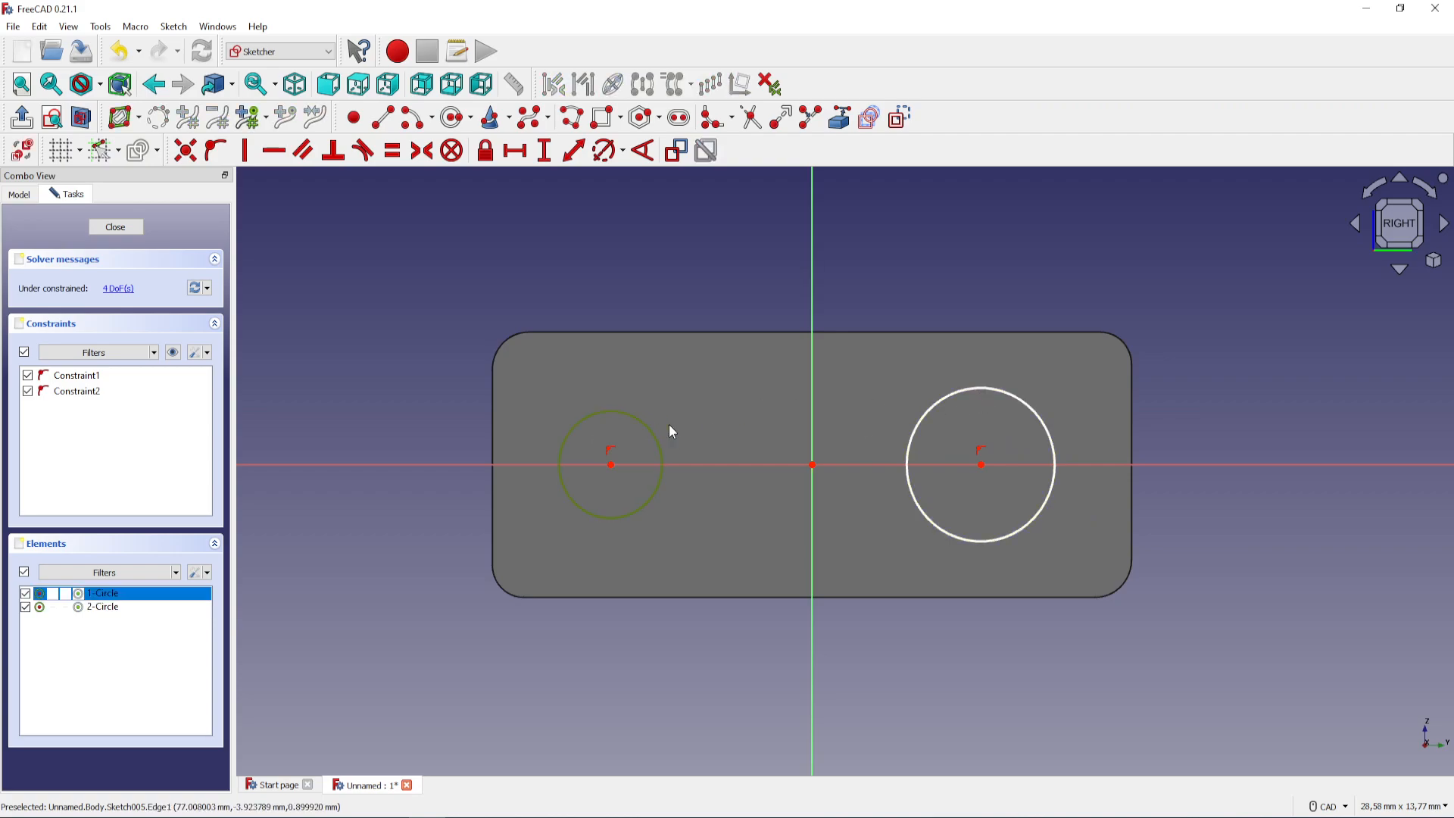
{"action": "left_click", "coordinate": [1001, 391]}
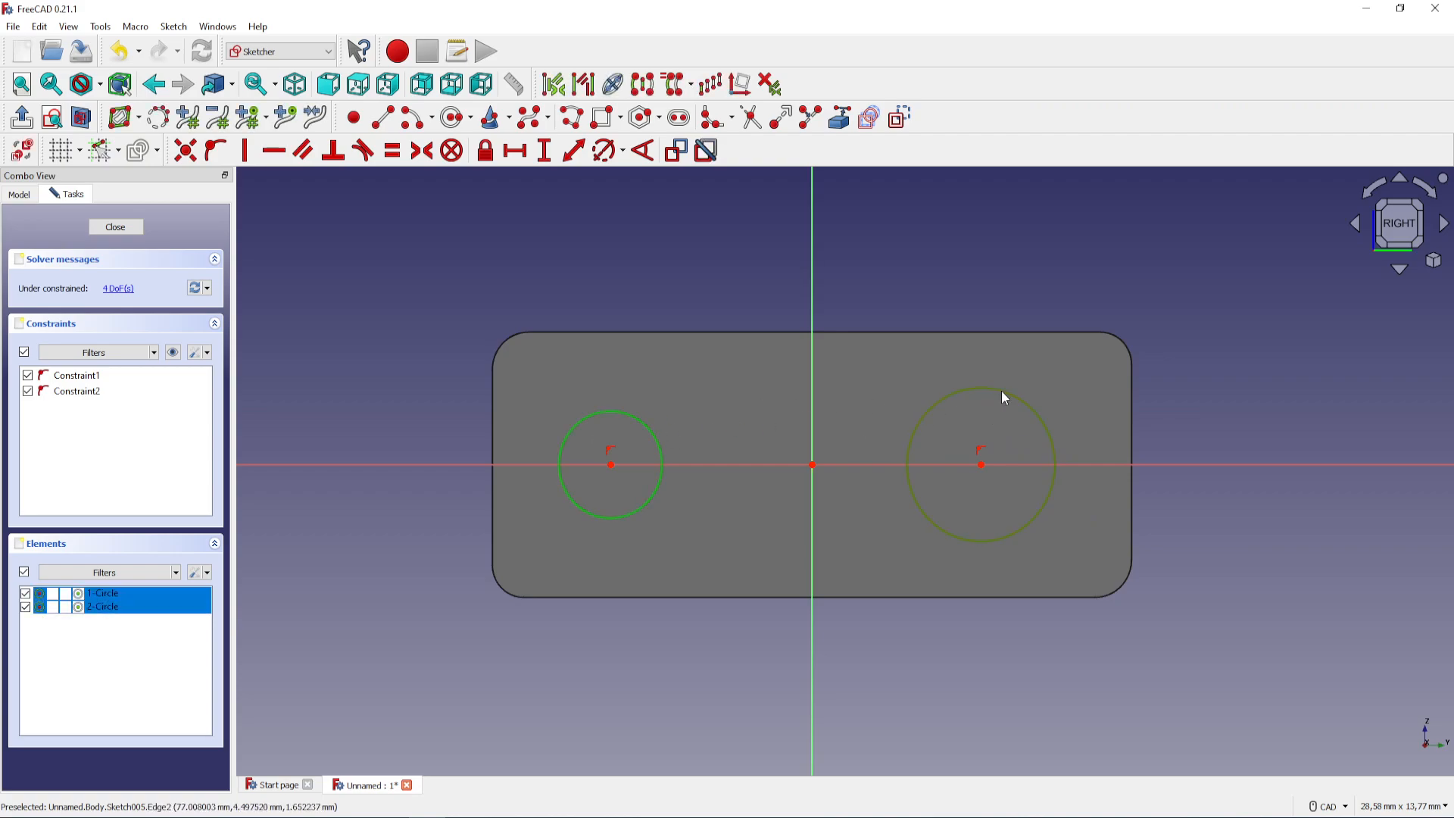
{"action": "left_click", "coordinate": [392, 151]}
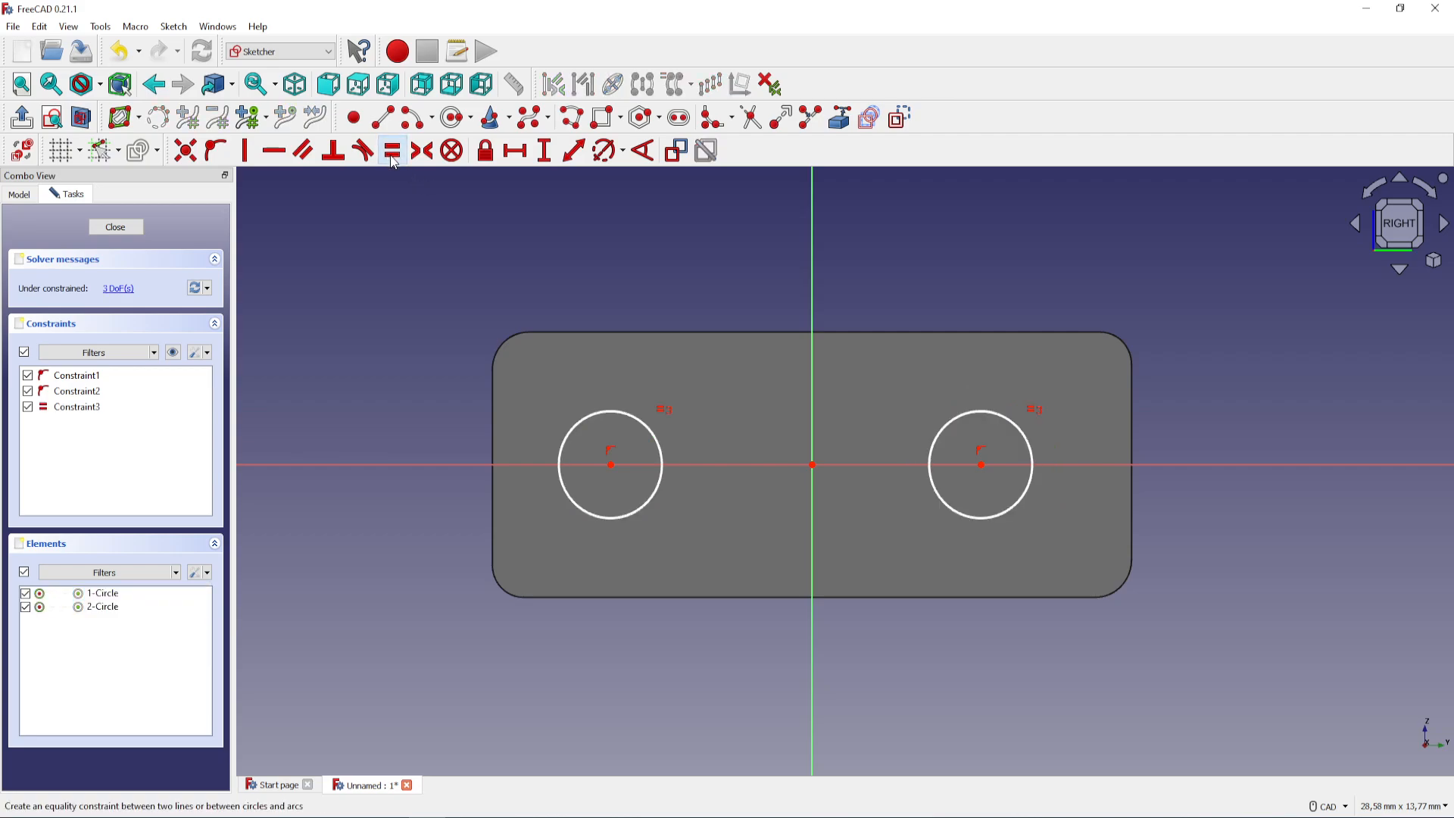
Constrain the left circle's diameter to 1.7 mm
{"action": "left_click", "coordinate": [604, 414]}
{"action": "left_click", "coordinate": [597, 155]}
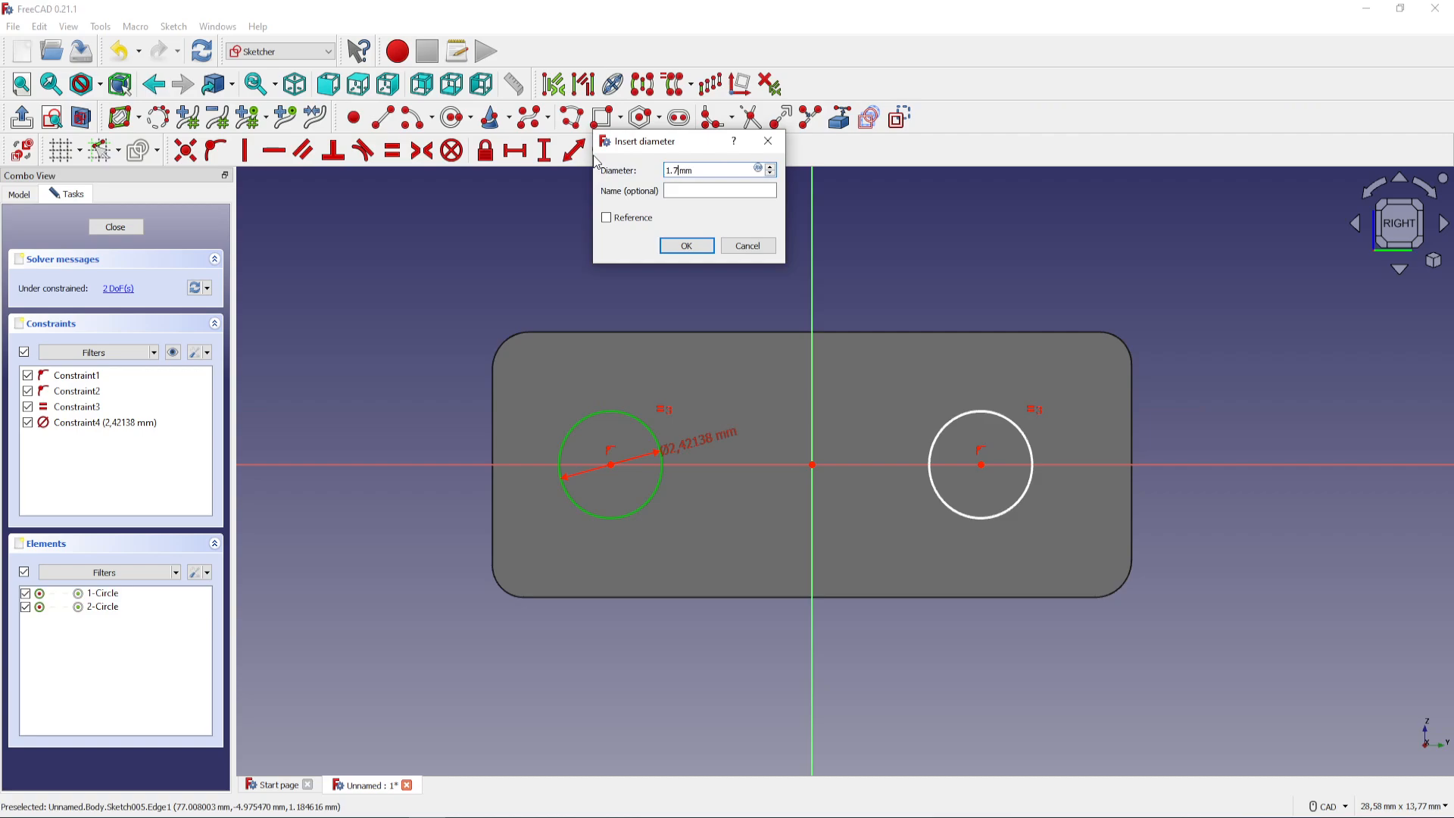
{"action": "type", "text": "1.7"}
{"action": "key", "text": "Return"}
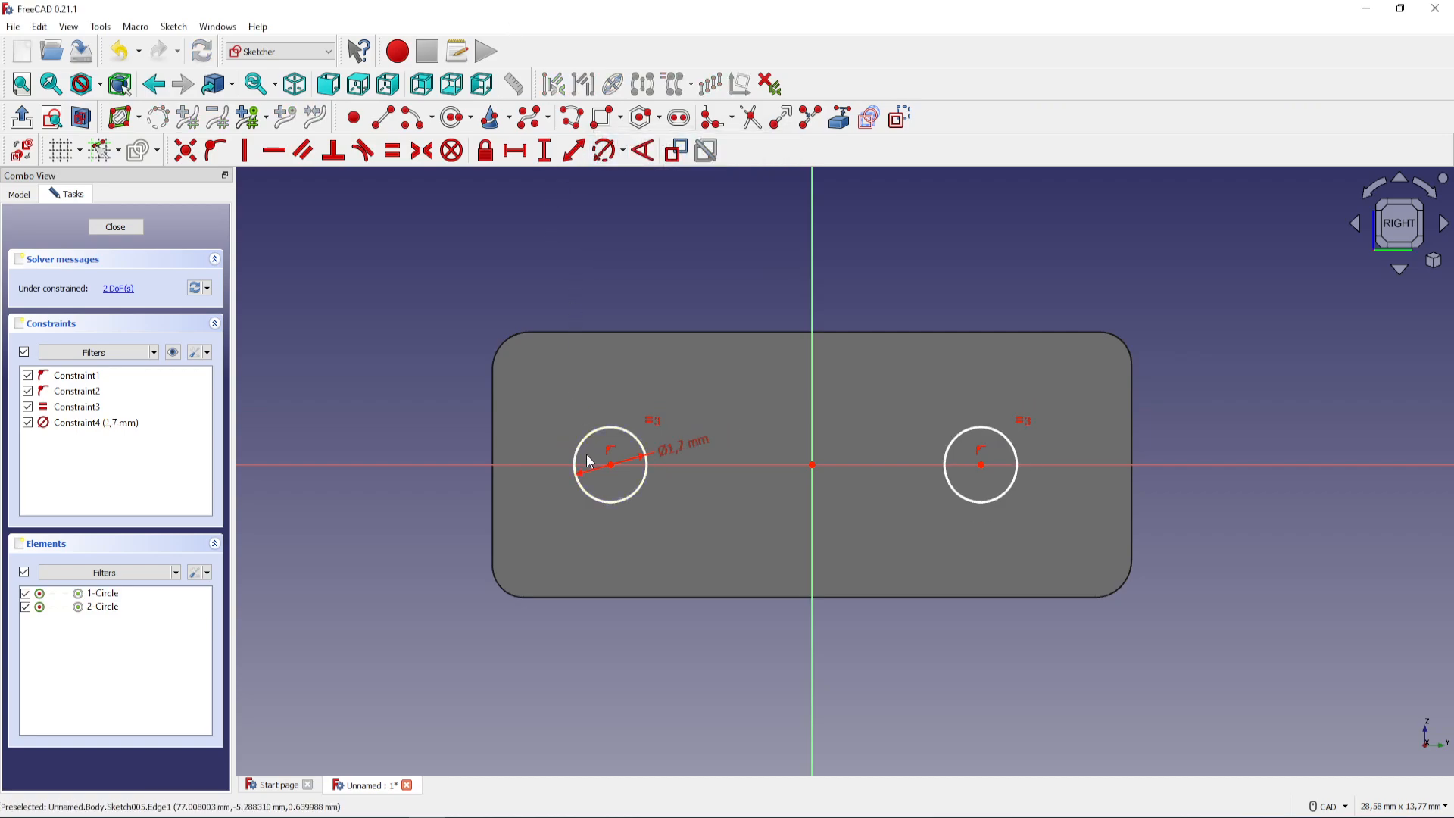
Place a point on the outer side of each circle's edge, near the horizontal axis
{"action": "left_click", "coordinate": [353, 120]}
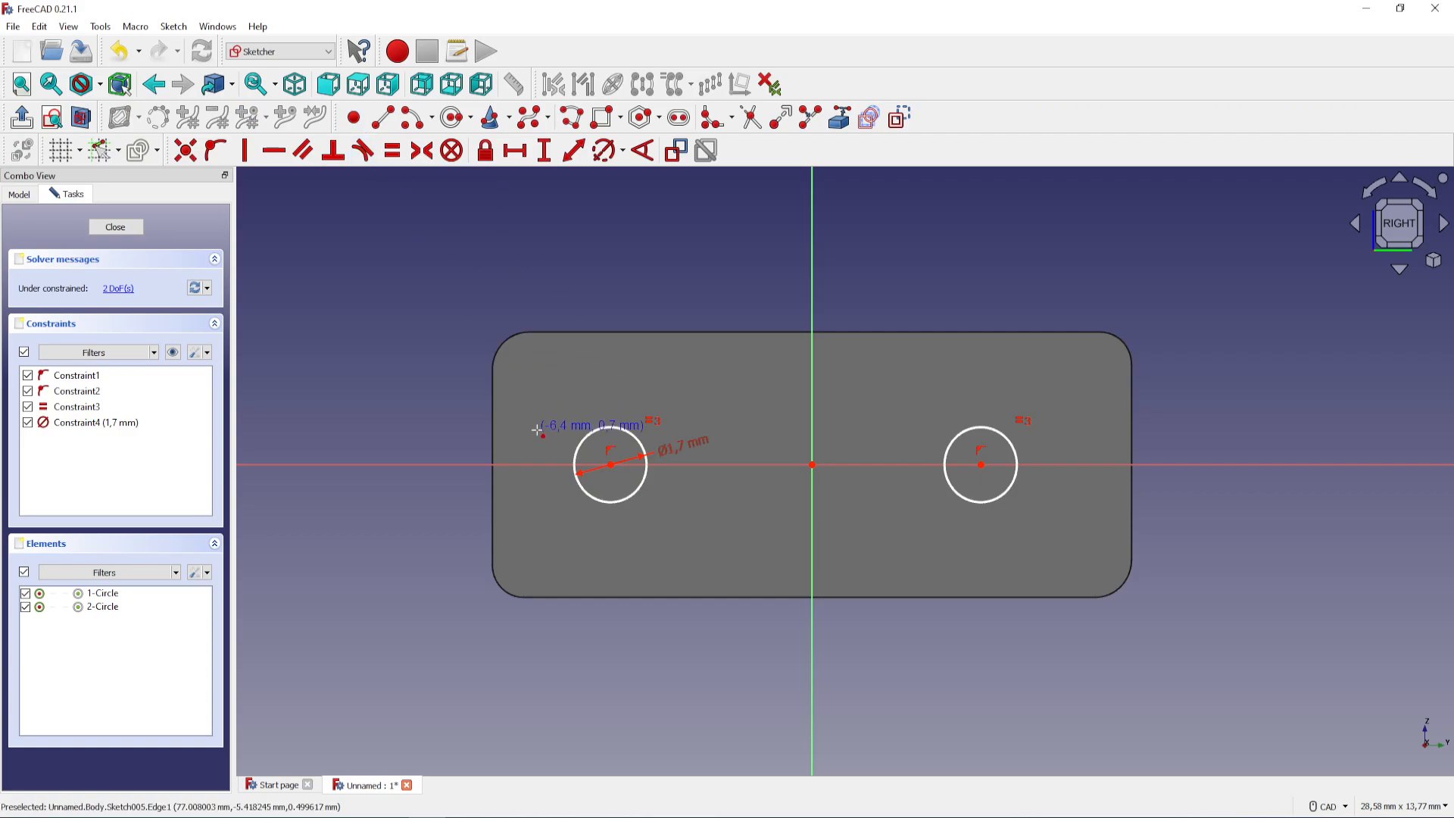
{"action": "left_click", "coordinate": [577, 448]}
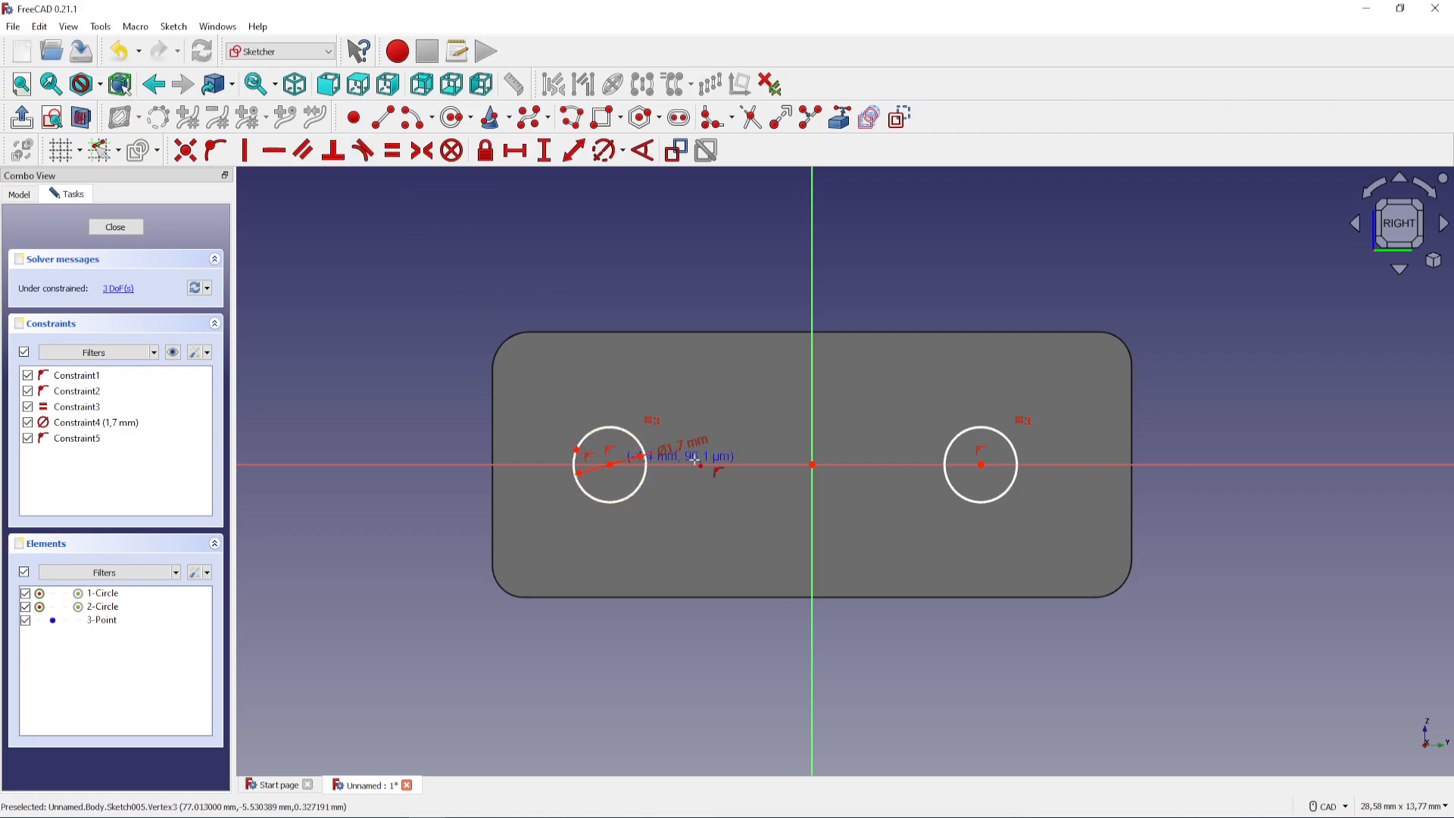
{"action": "left_click", "coordinate": [1018, 459]}
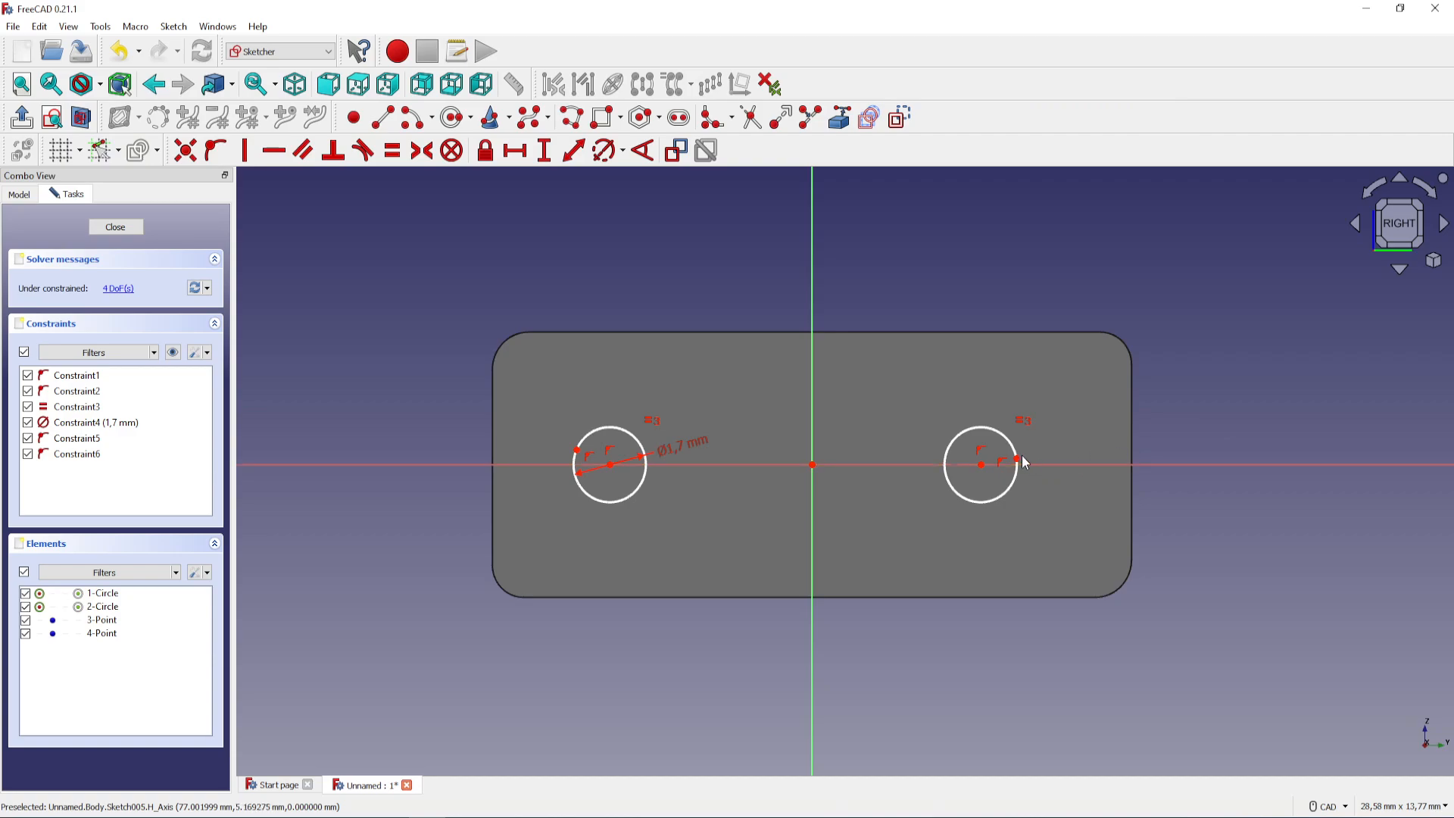
Constrain the two points on the outer edges of the circles onto the horizontal axis
{"action": "left_click", "coordinate": [1018, 459]}
{"action": "left_click", "coordinate": [1030, 464]}
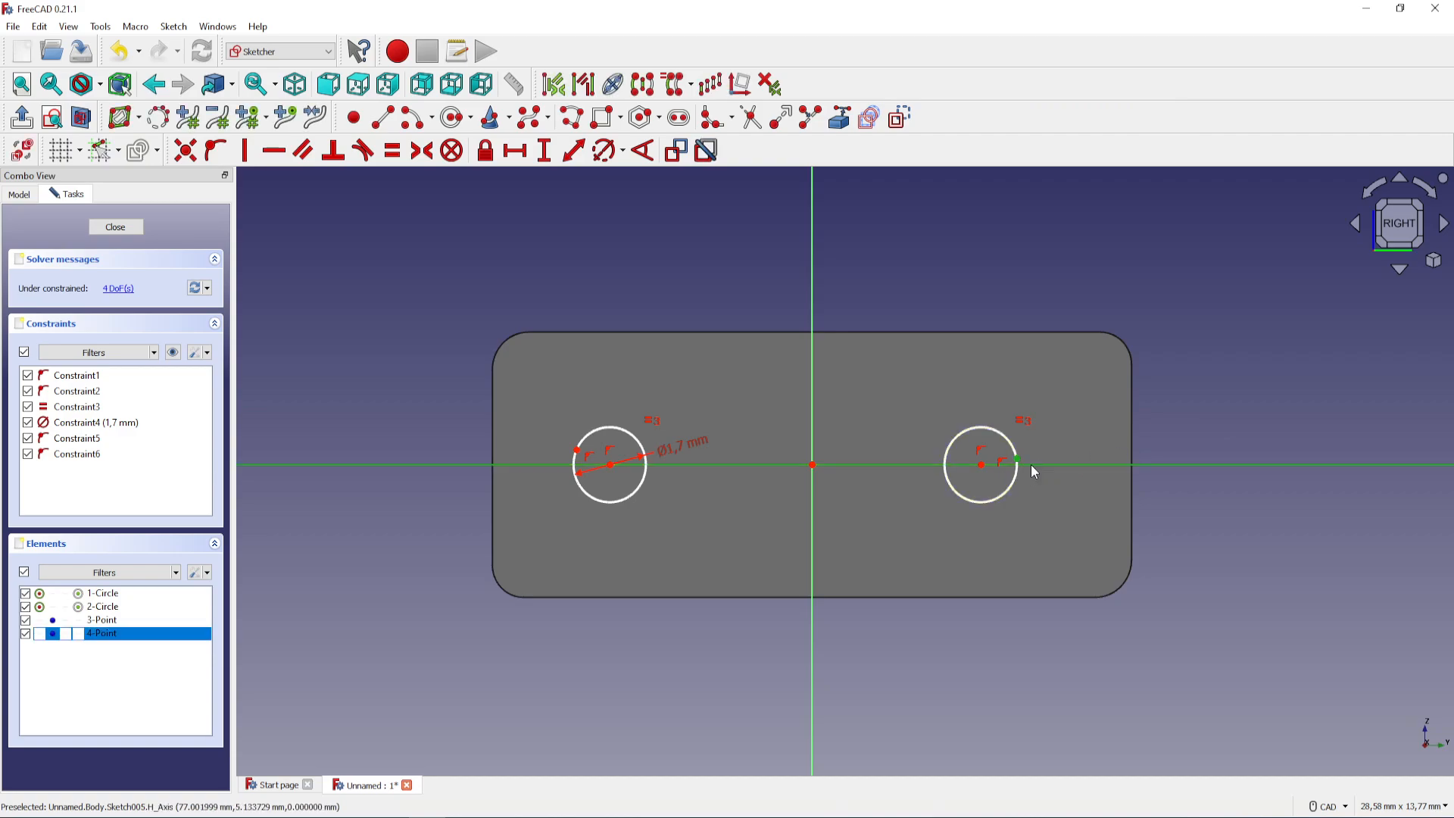
{"action": "left_click", "coordinate": [215, 151]}
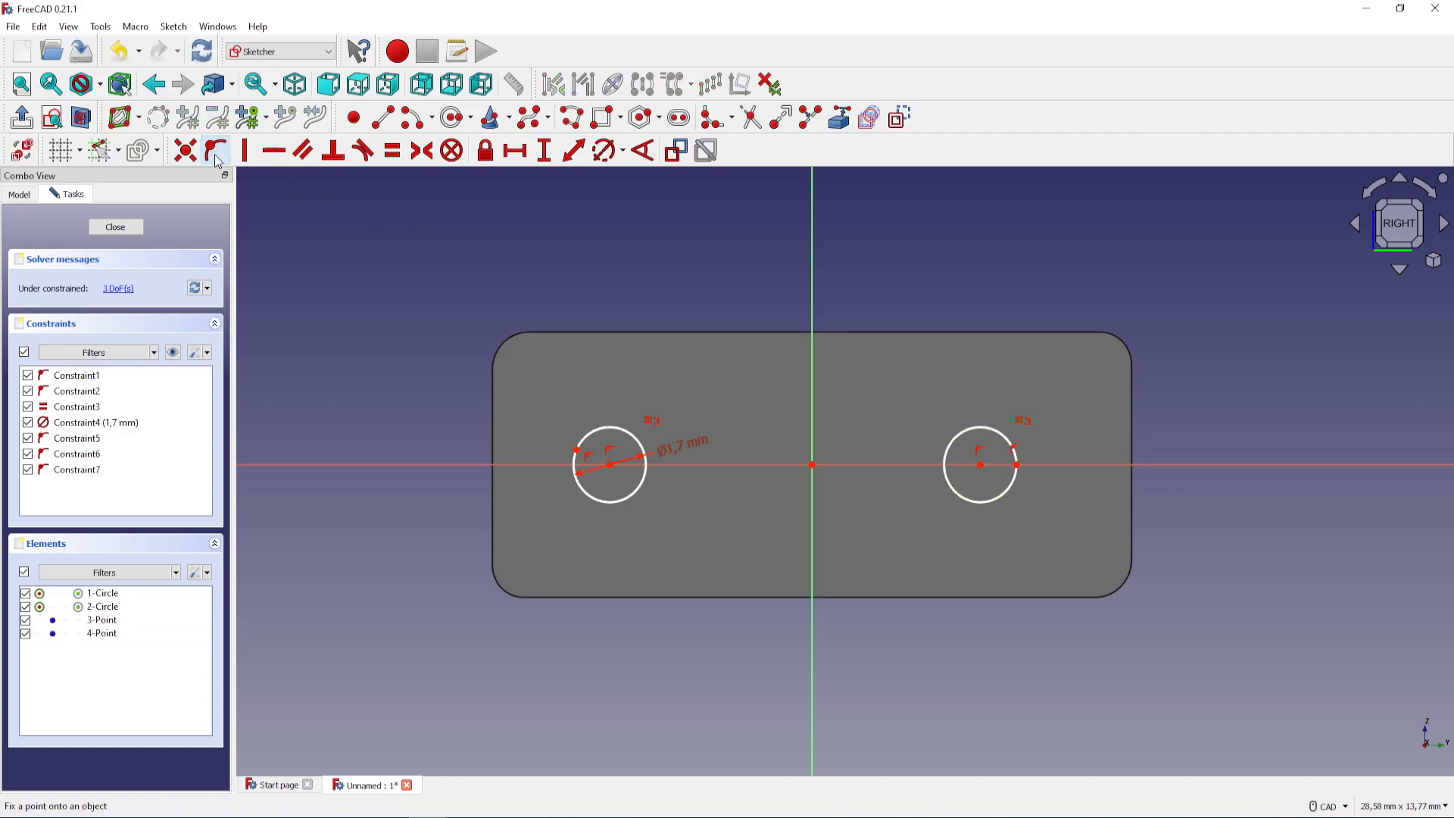
{"action": "left_click", "coordinate": [577, 452]}
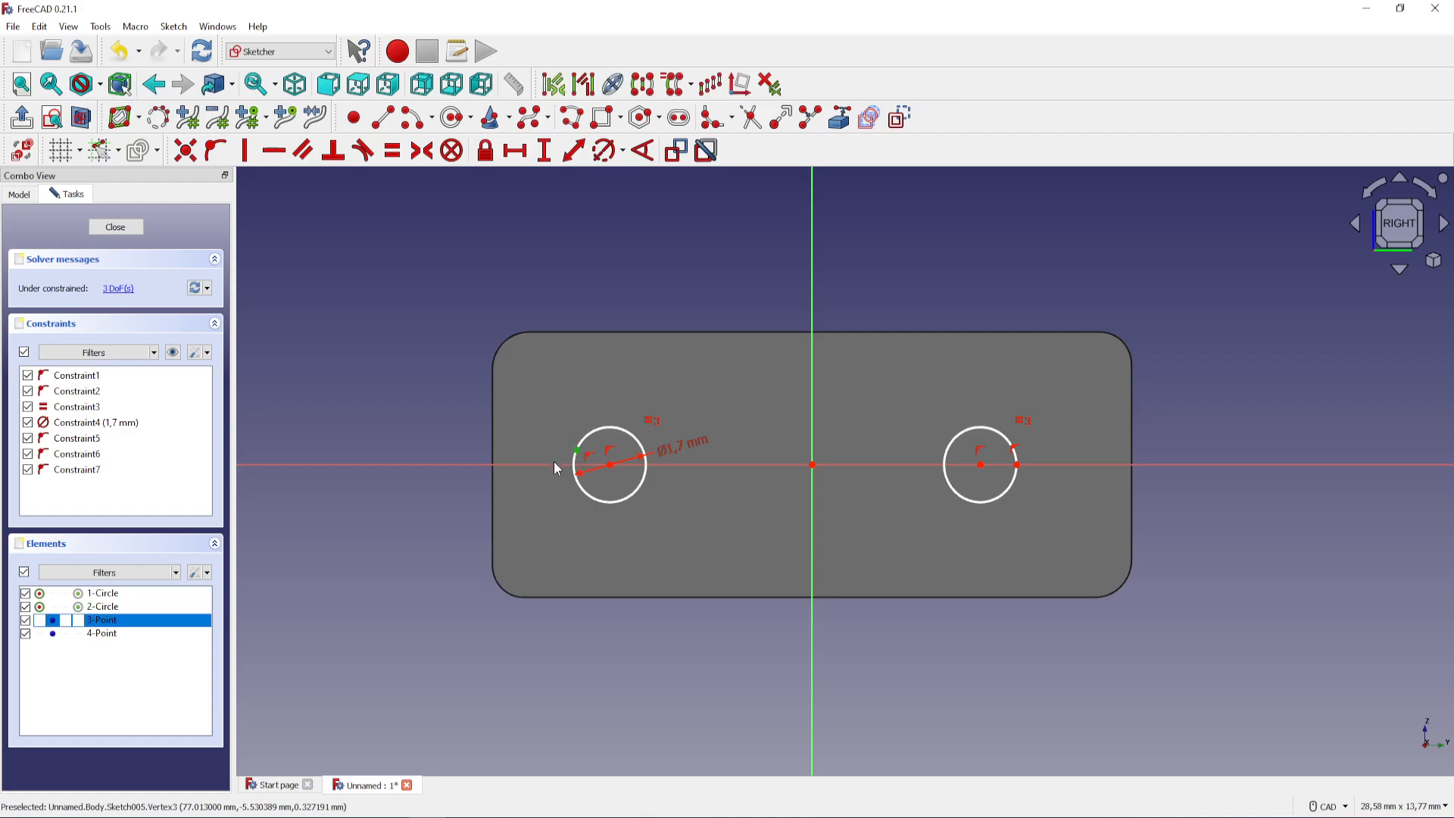
{"action": "left_click", "coordinate": [552, 464]}
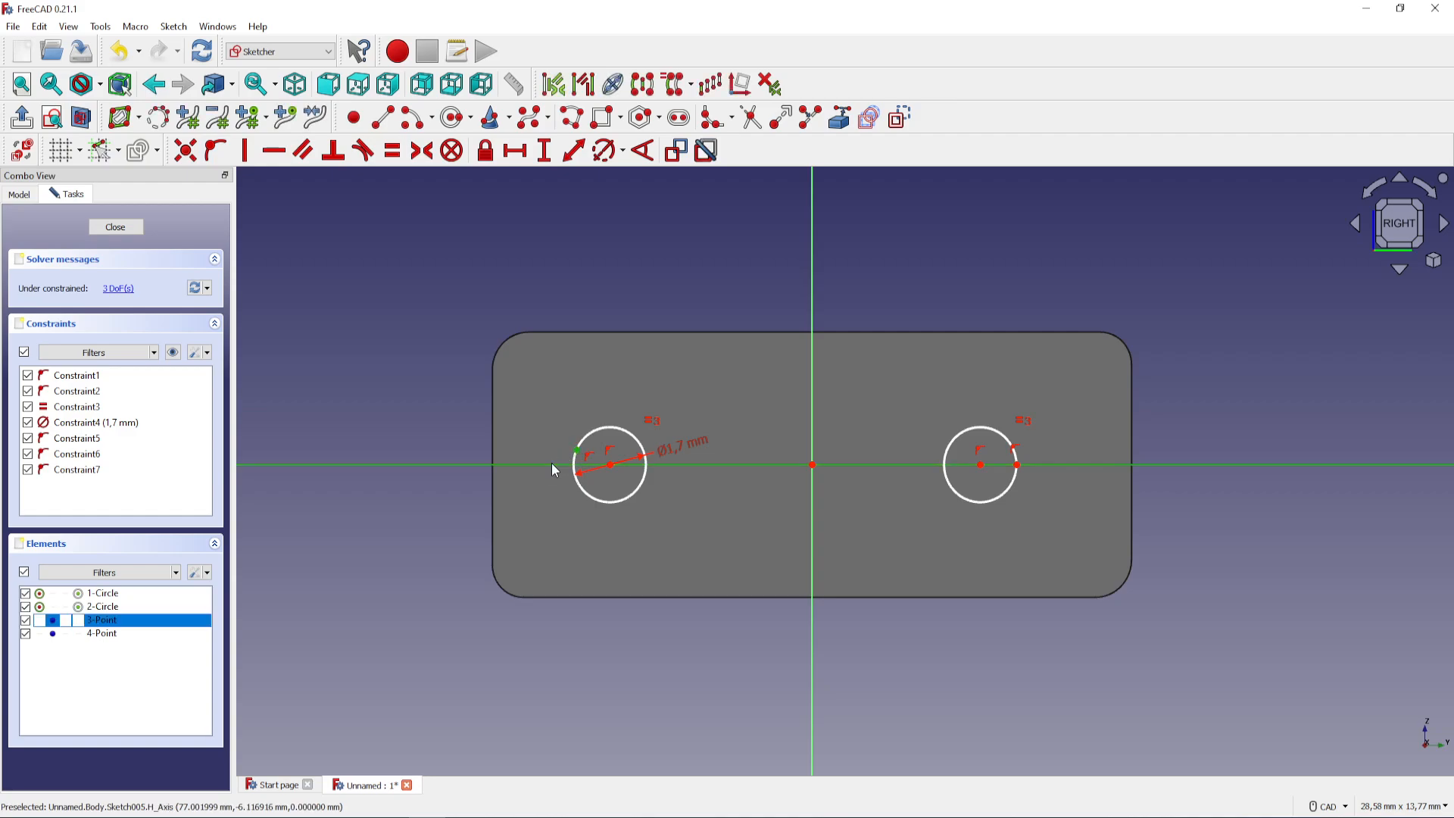
{"action": "left_click", "coordinate": [214, 153]}
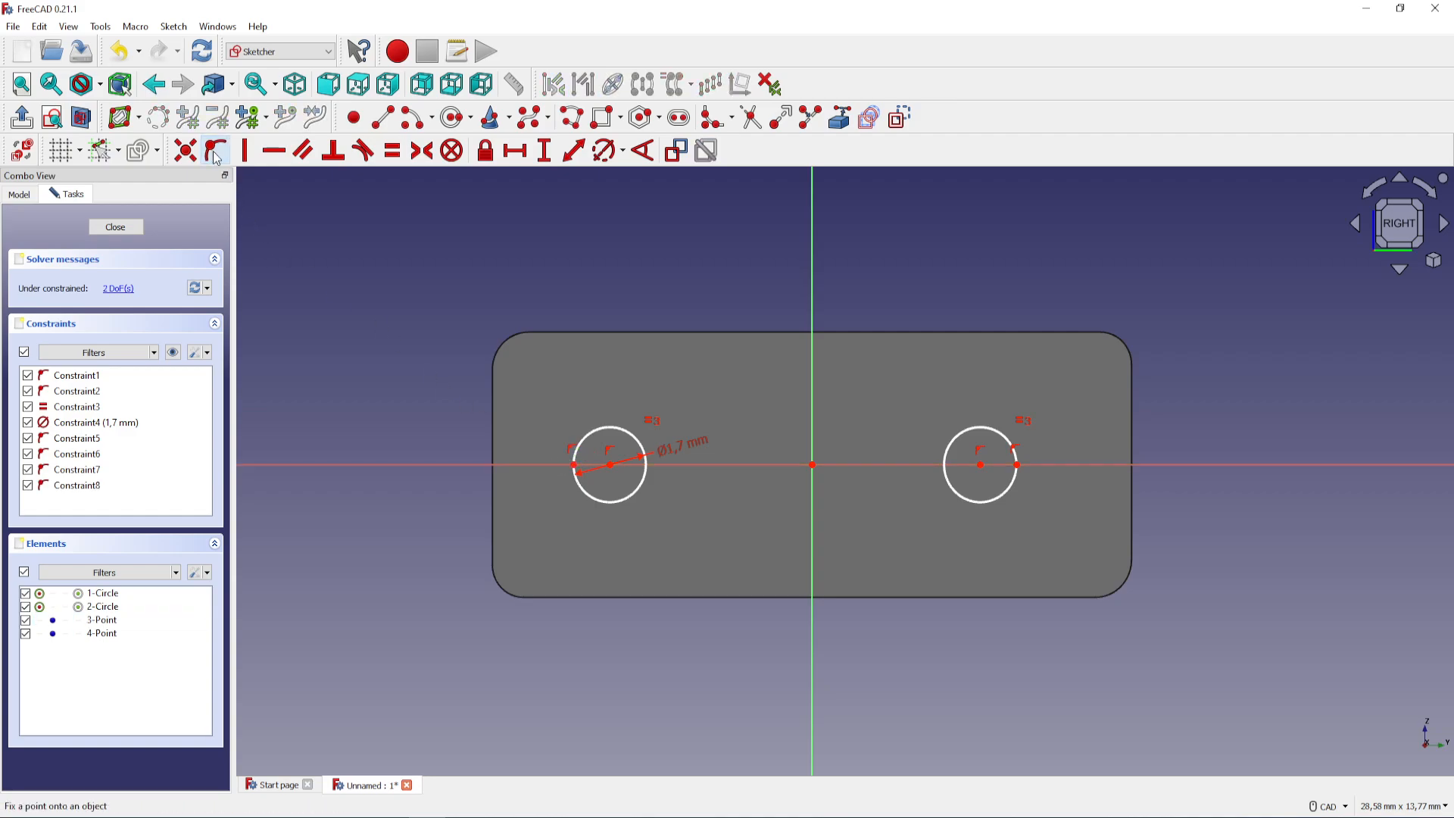
Constrain the horizontal distance between the two outer points on the circles to 11.5 mm
{"action": "left_click", "coordinate": [573, 465]}
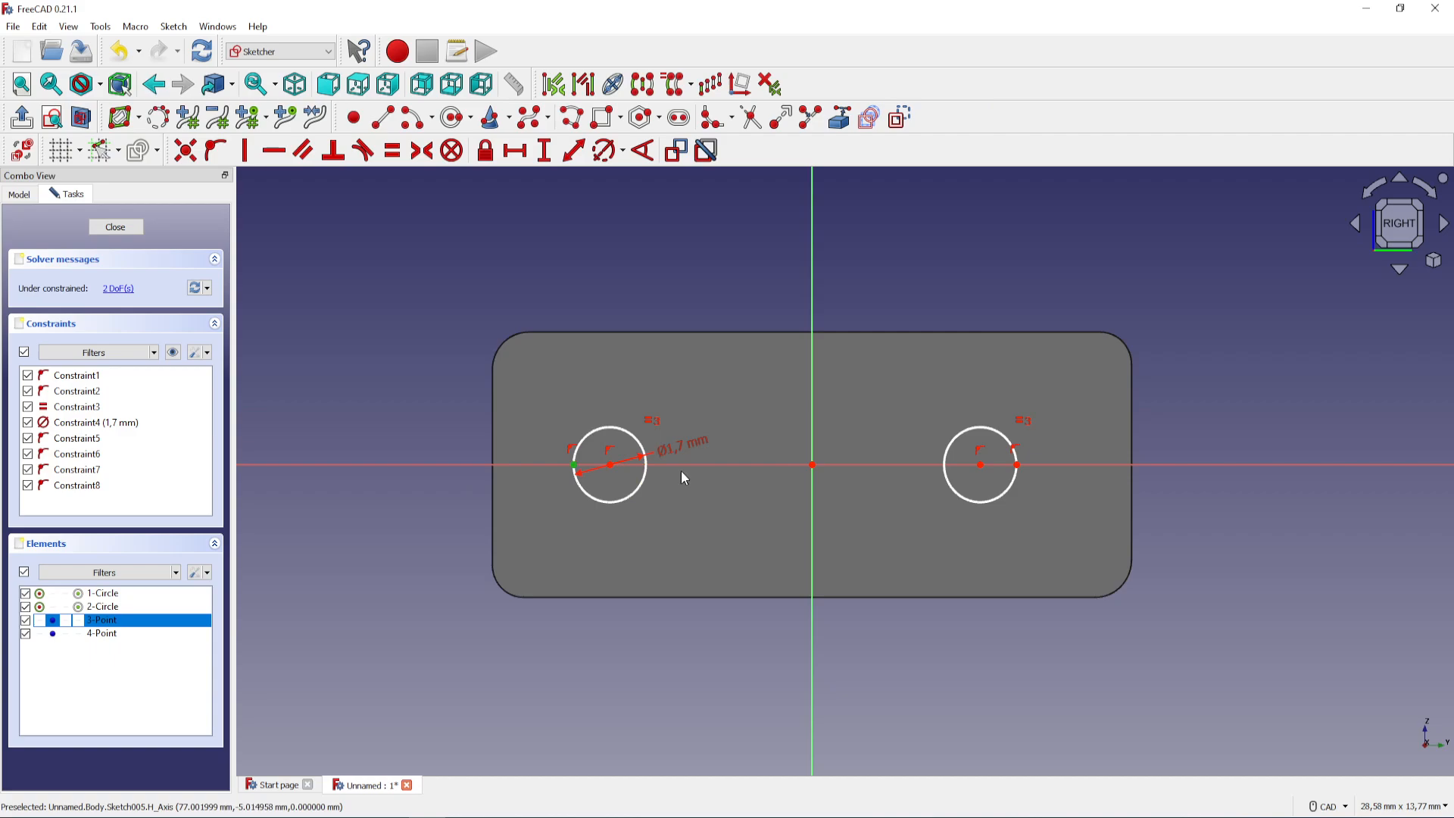
{"action": "left_click", "coordinate": [1017, 465]}
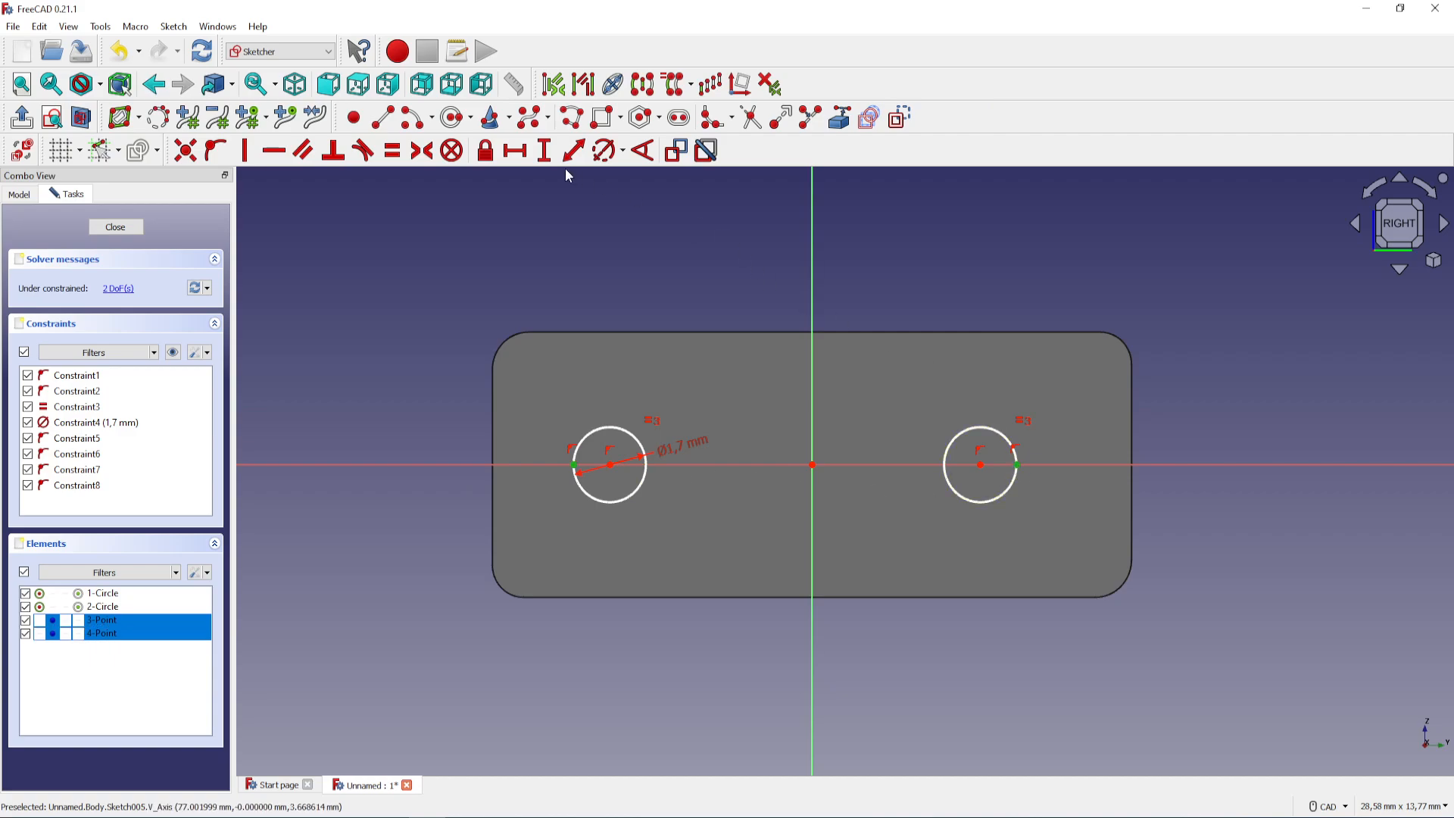
{"action": "left_click", "coordinate": [515, 151]}
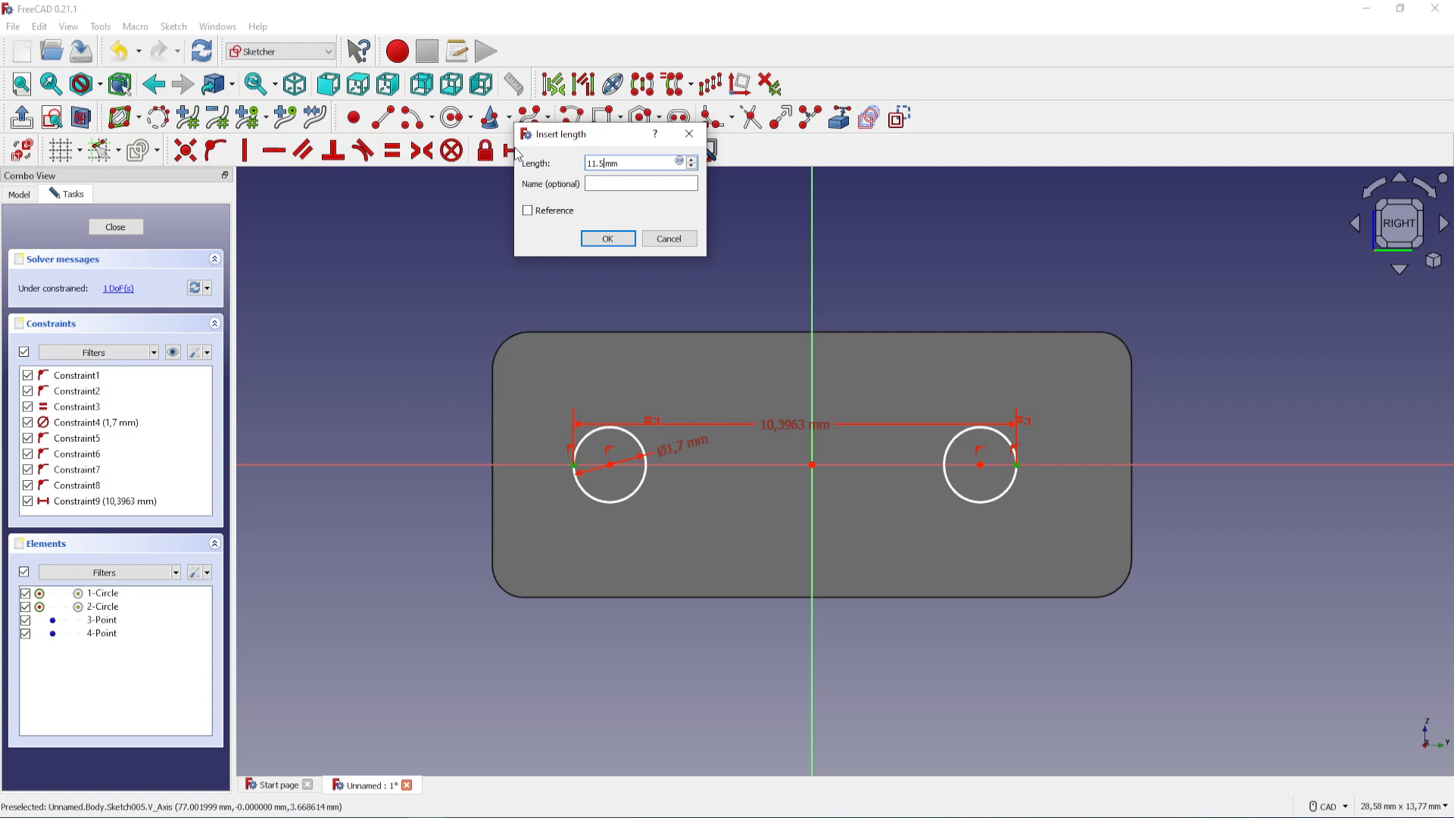
{"action": "key", "text": "Return"}
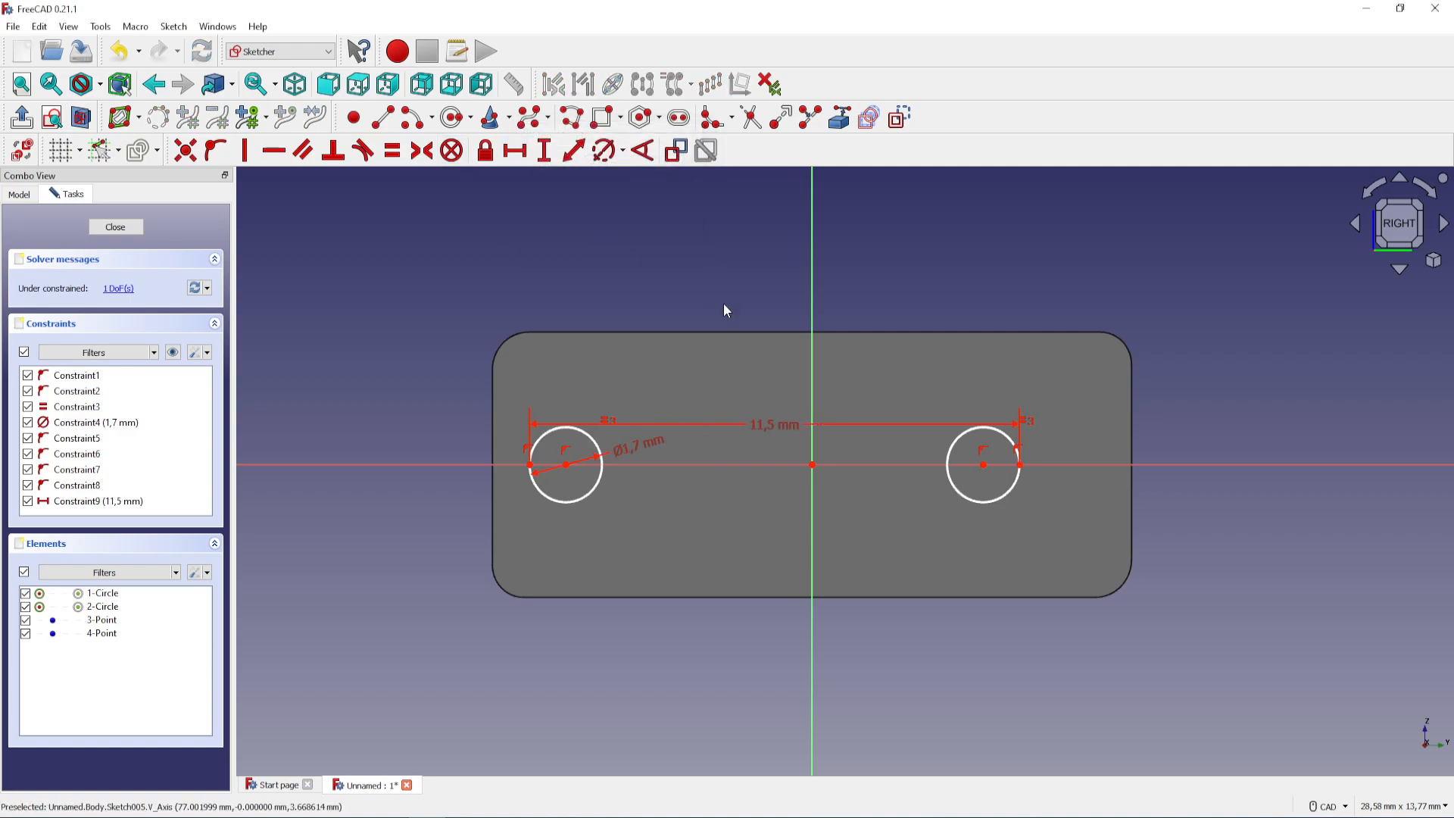
Shift the circle pair along the horizontal axis and make the two circle centres symmetric about the origin
{"action": "mouse_move", "coordinate": [984, 465]}
{"action": "left_mouse_down"}
{"action": "mouse_move", "coordinate": [1249, 464]}
{"action": "mouse_move", "coordinate": [1045, 467]}
{"action": "left_mouse_up"}
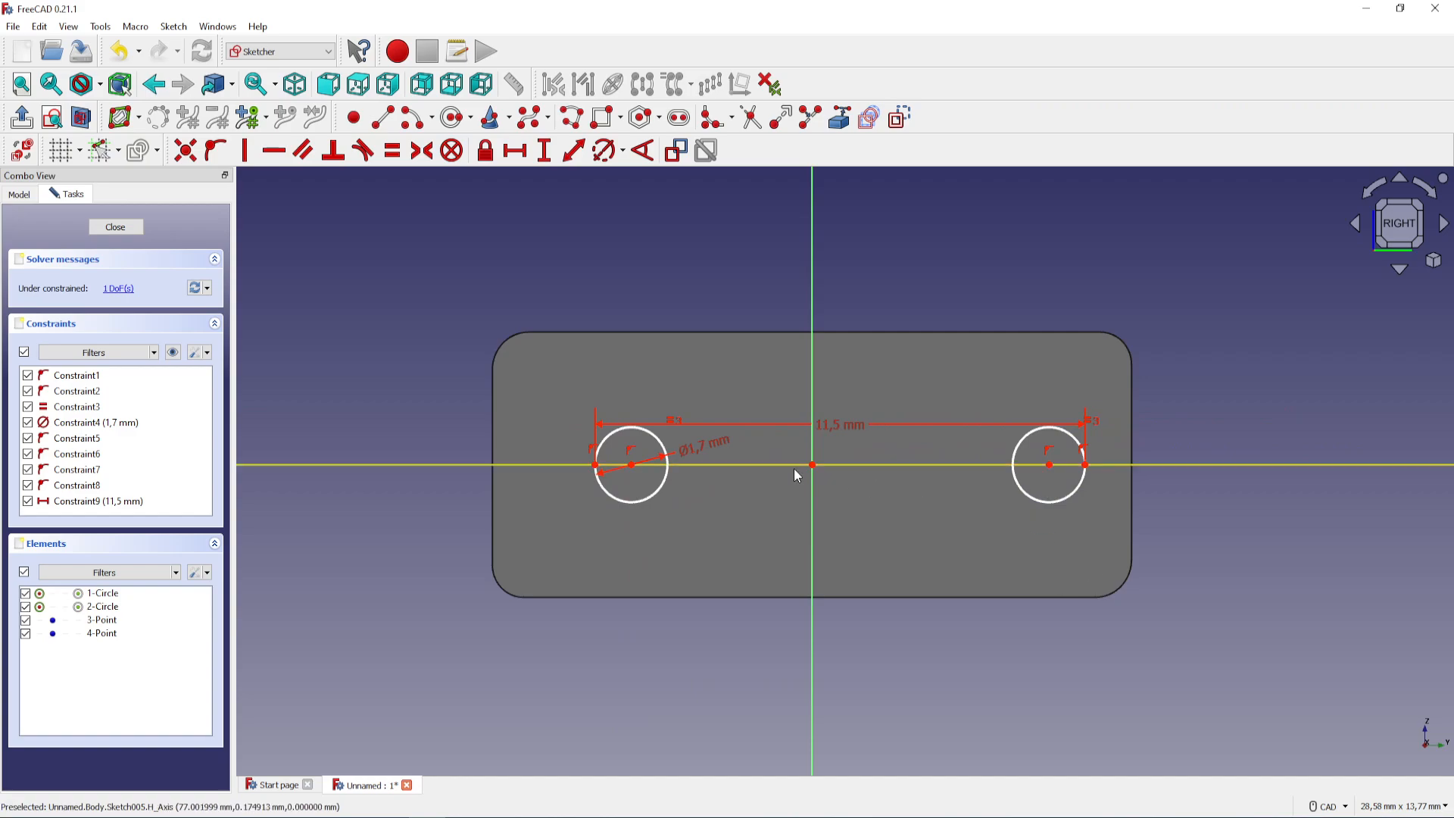
{"action": "left_click", "coordinate": [631, 465]}
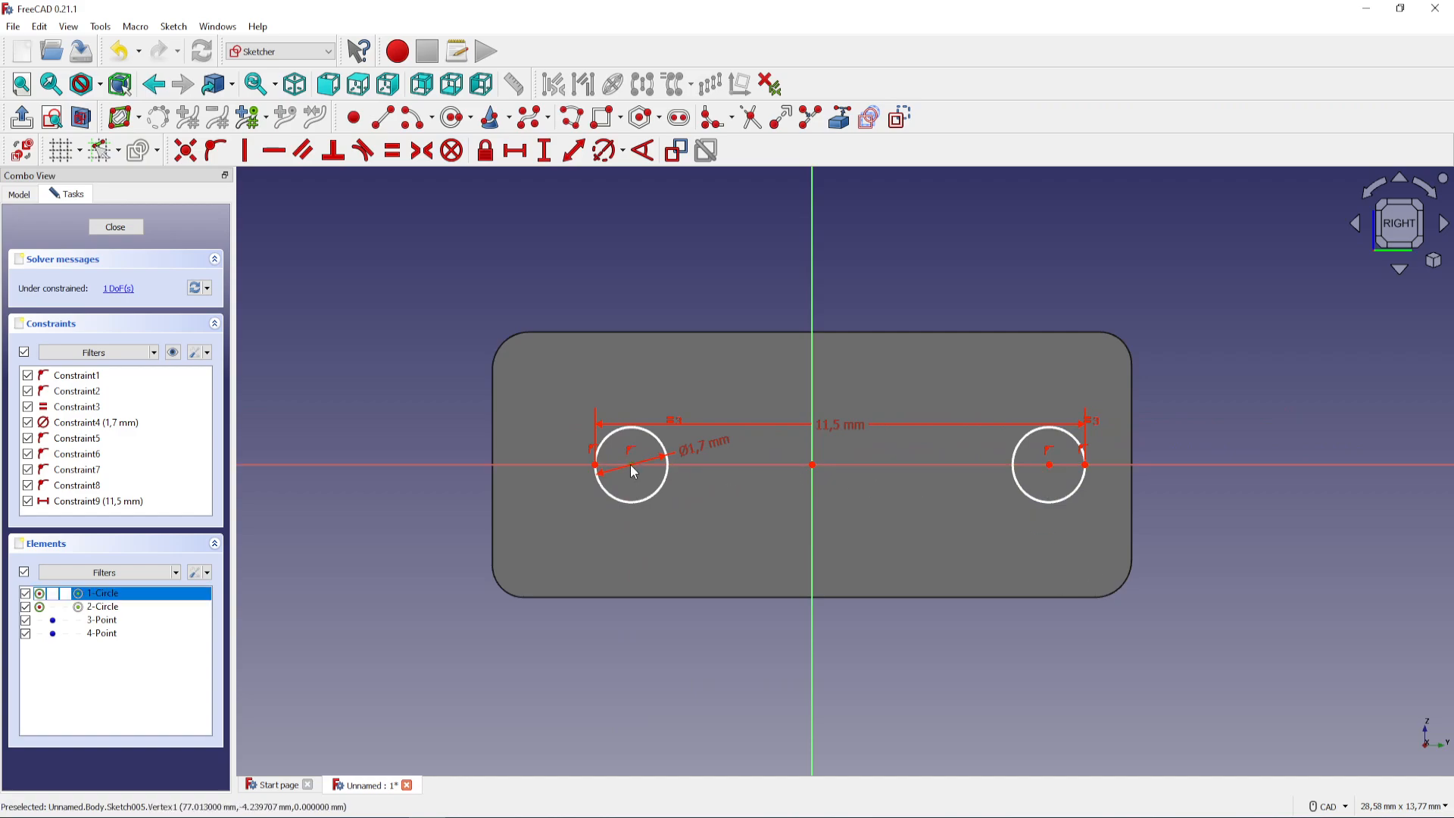
{"action": "left_click", "coordinate": [1048, 465]}
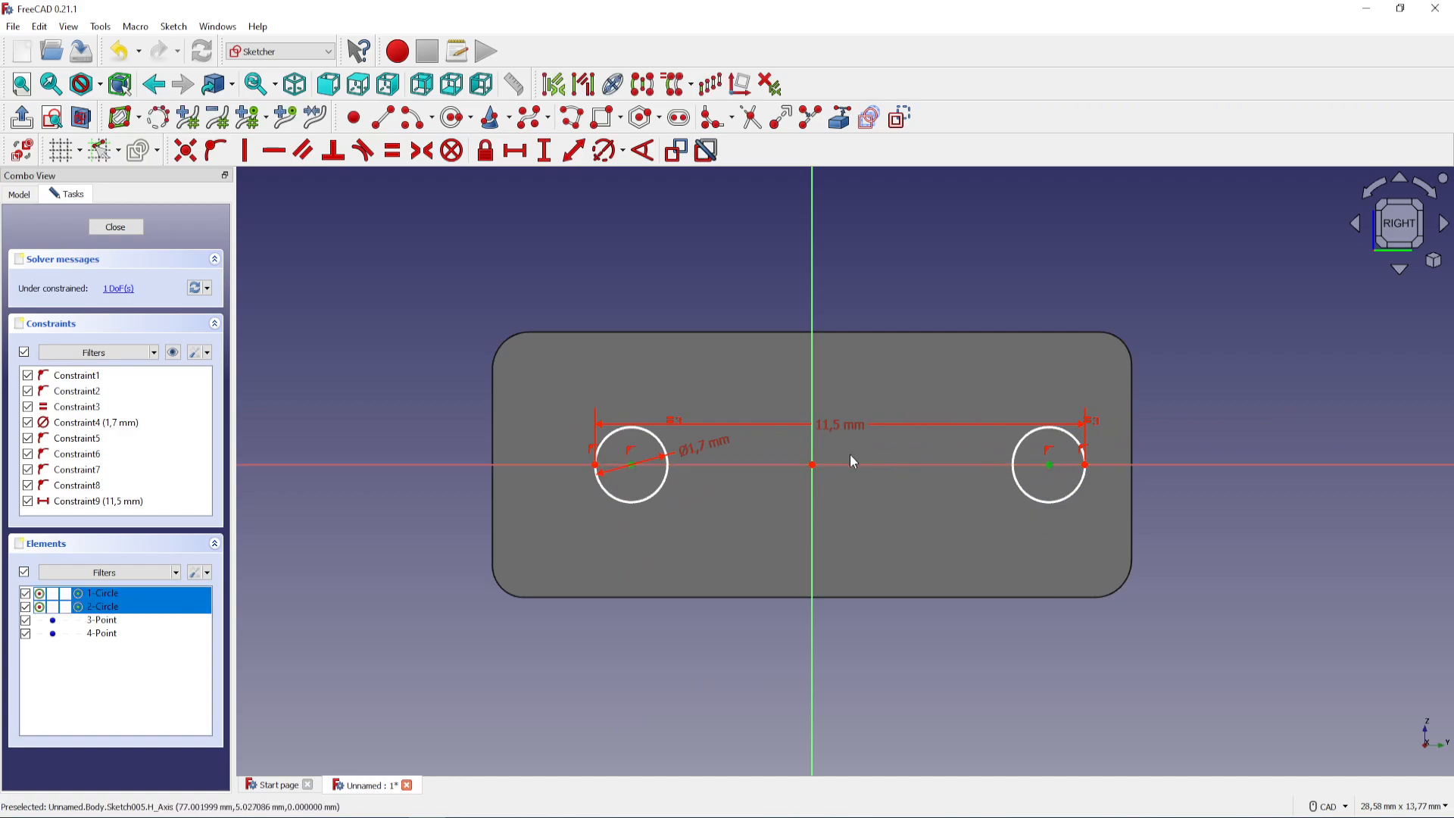
{"action": "left_click", "coordinate": [812, 464]}
{"action": "left_click", "coordinate": [421, 157]}
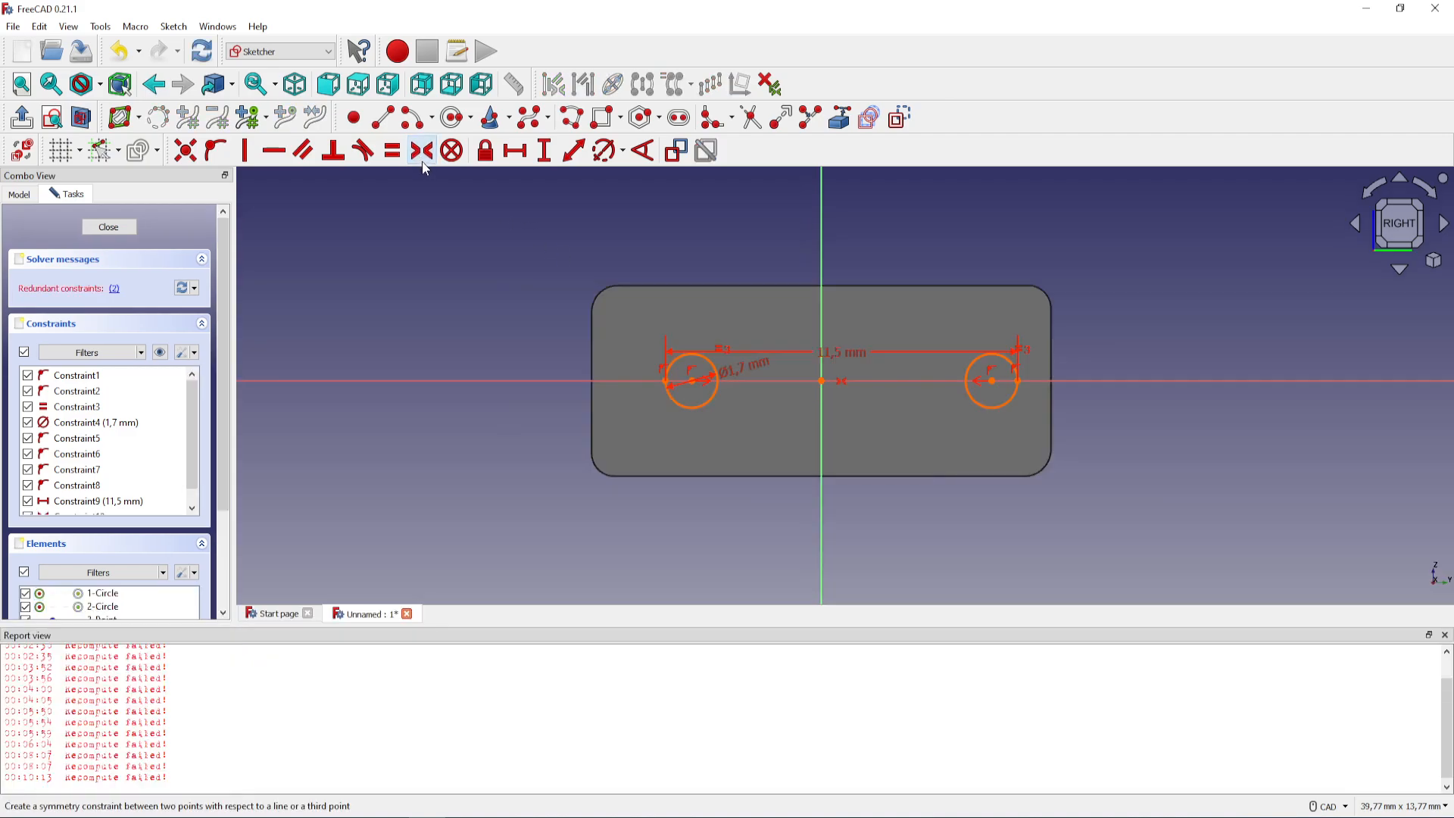
Delete the redundant constraint from the two-circle sketch and close the report view
{"action": "left_click", "coordinate": [114, 290]}
{"action": "key", "text": "Delete"}
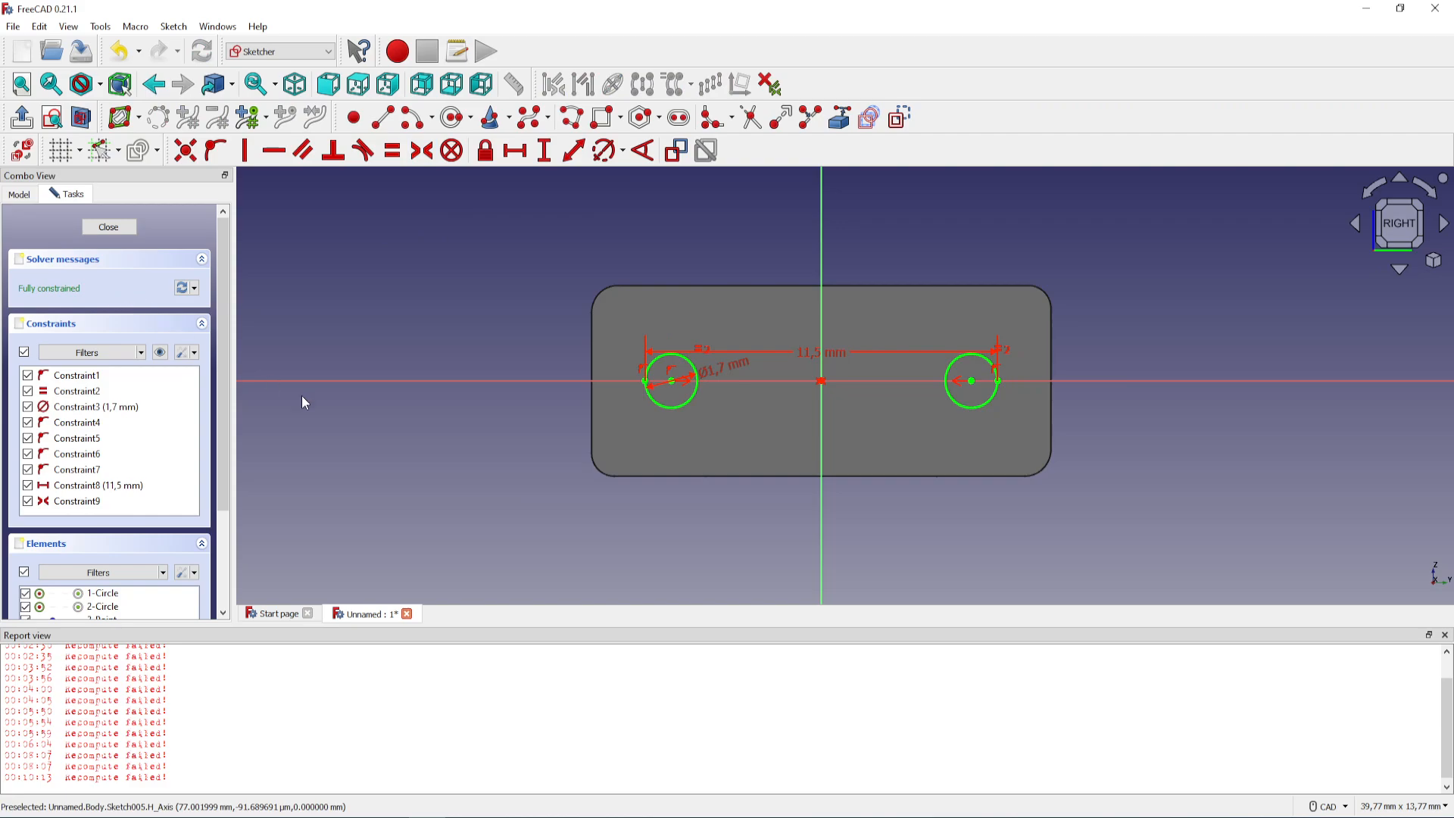
{"action": "left_click", "coordinate": [1444, 634]}
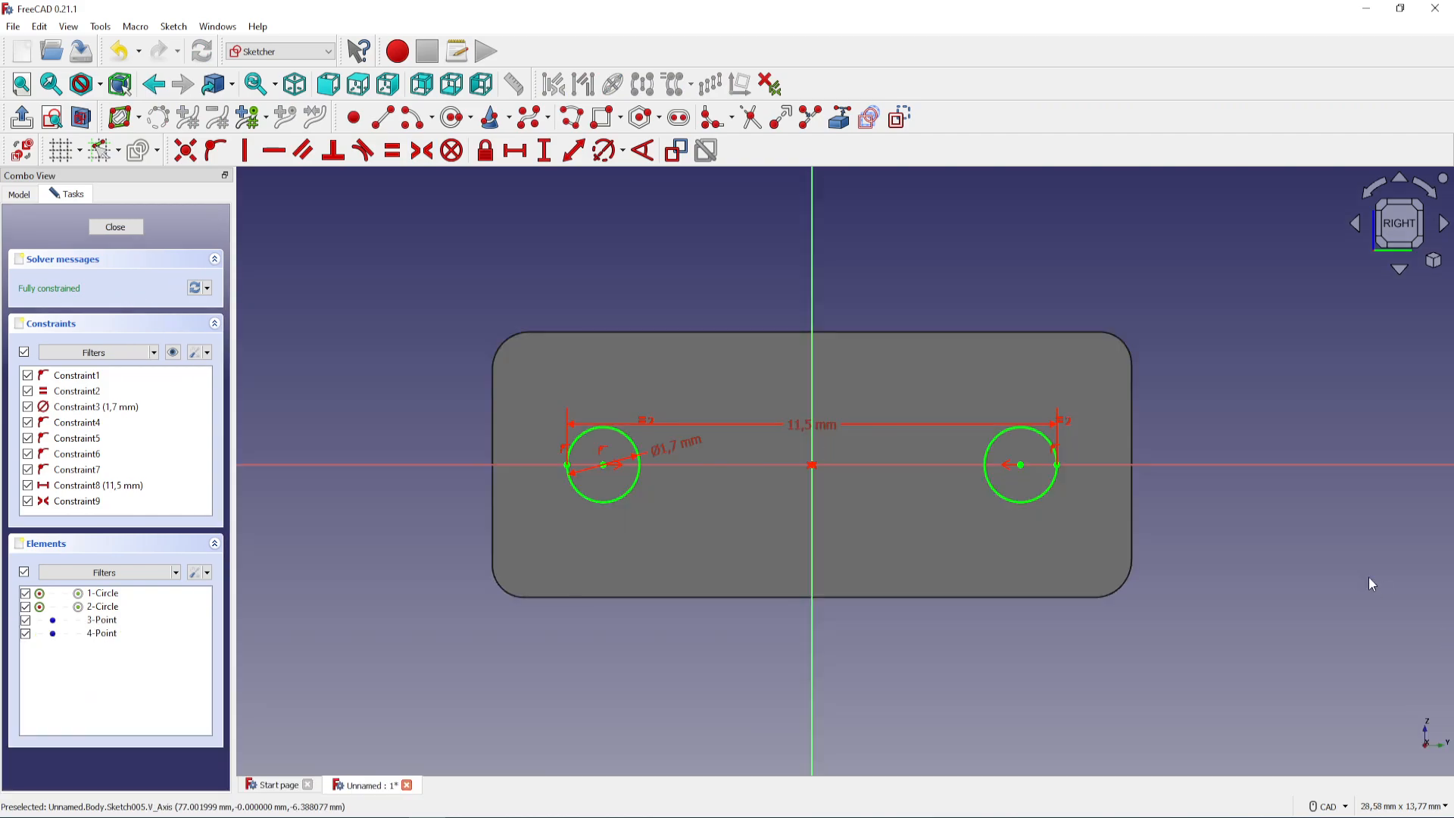
{"action": "scroll", "coordinate": [705, 430], "scroll_direction": "up", "scroll_amount": 2}
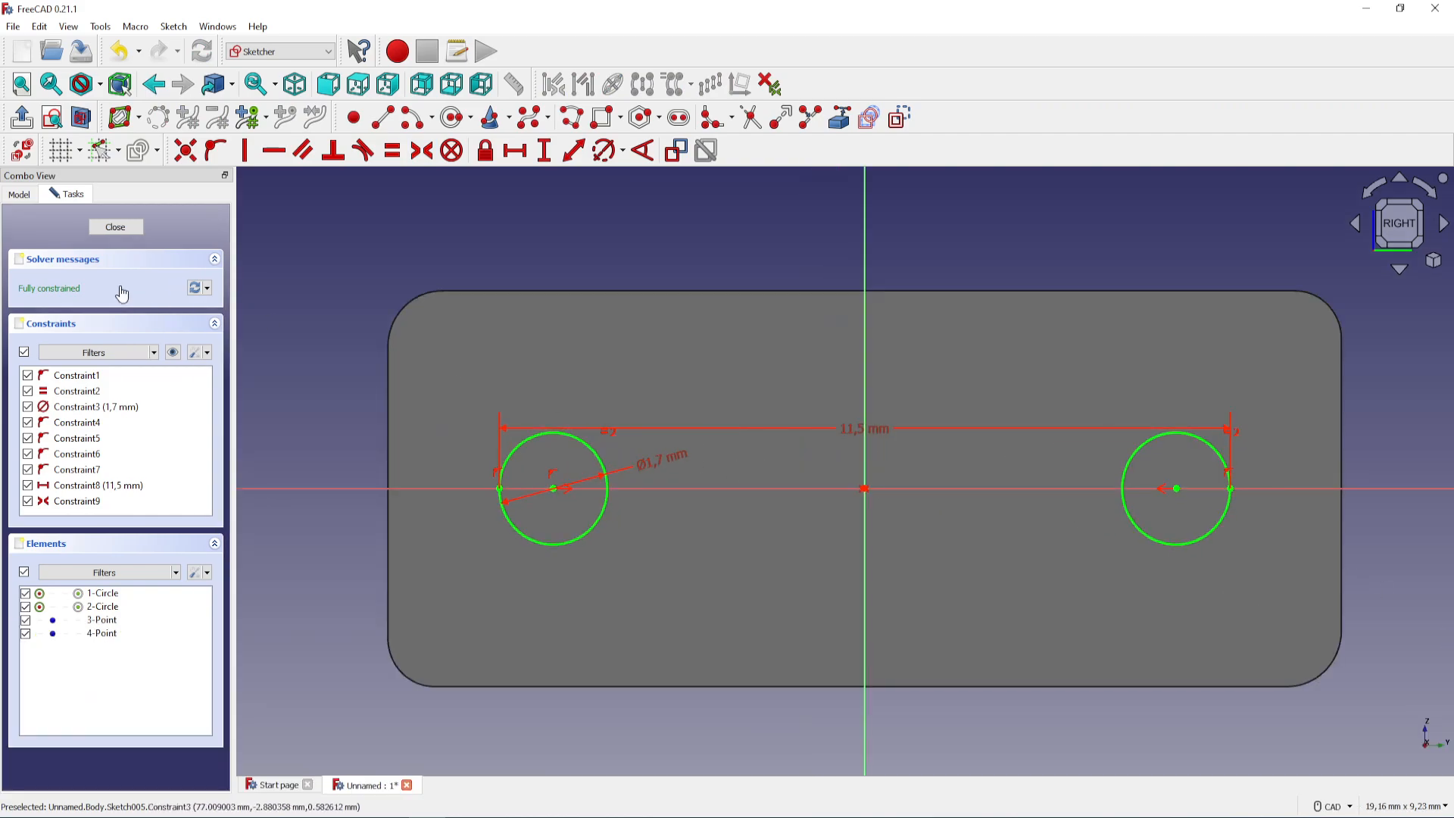
Close the two-circle sketch and pocket it 15 mm deep into the end face
{"action": "left_click", "coordinate": [115, 227]}
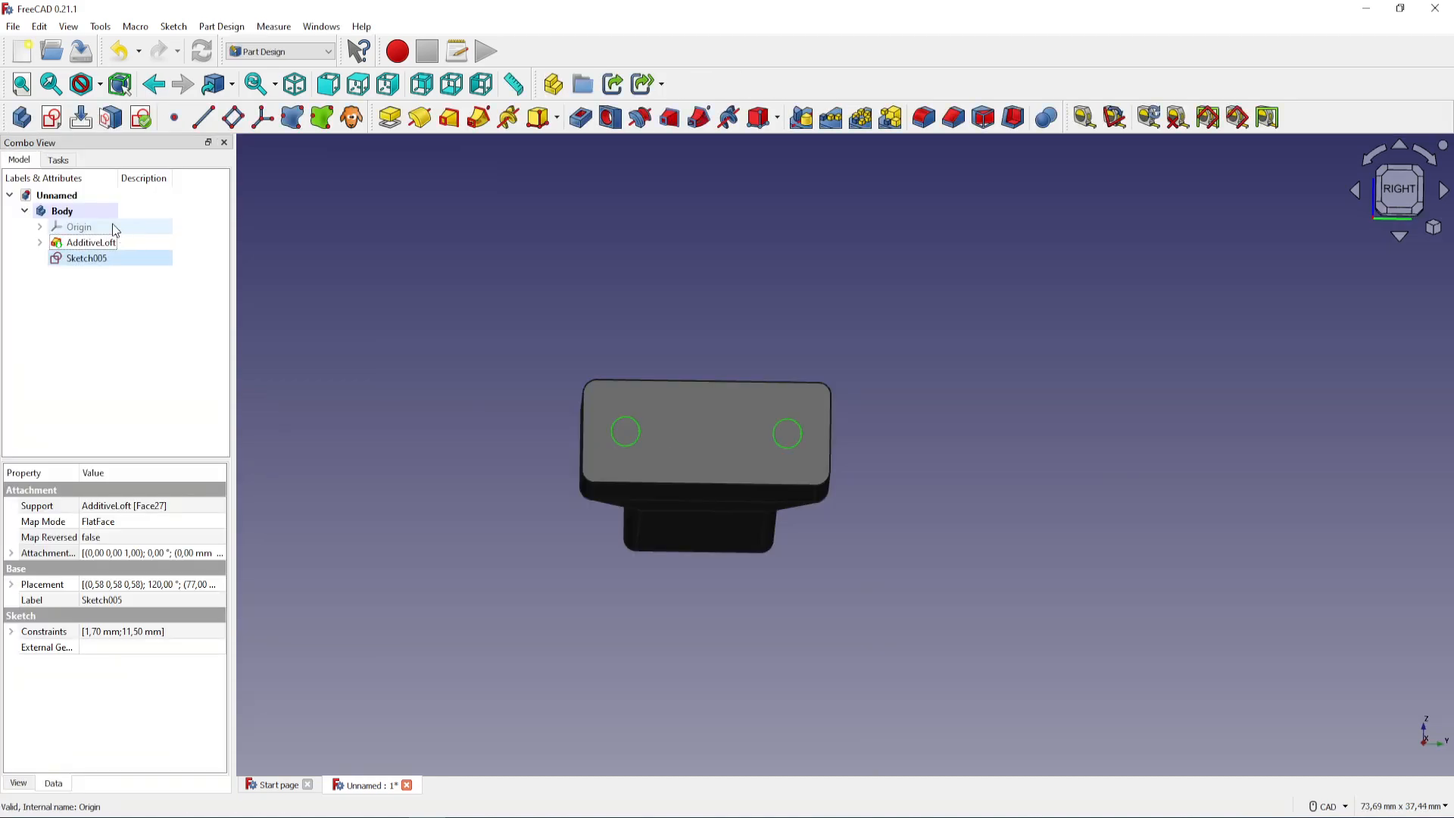
{"action": "left_click", "coordinate": [581, 121]}
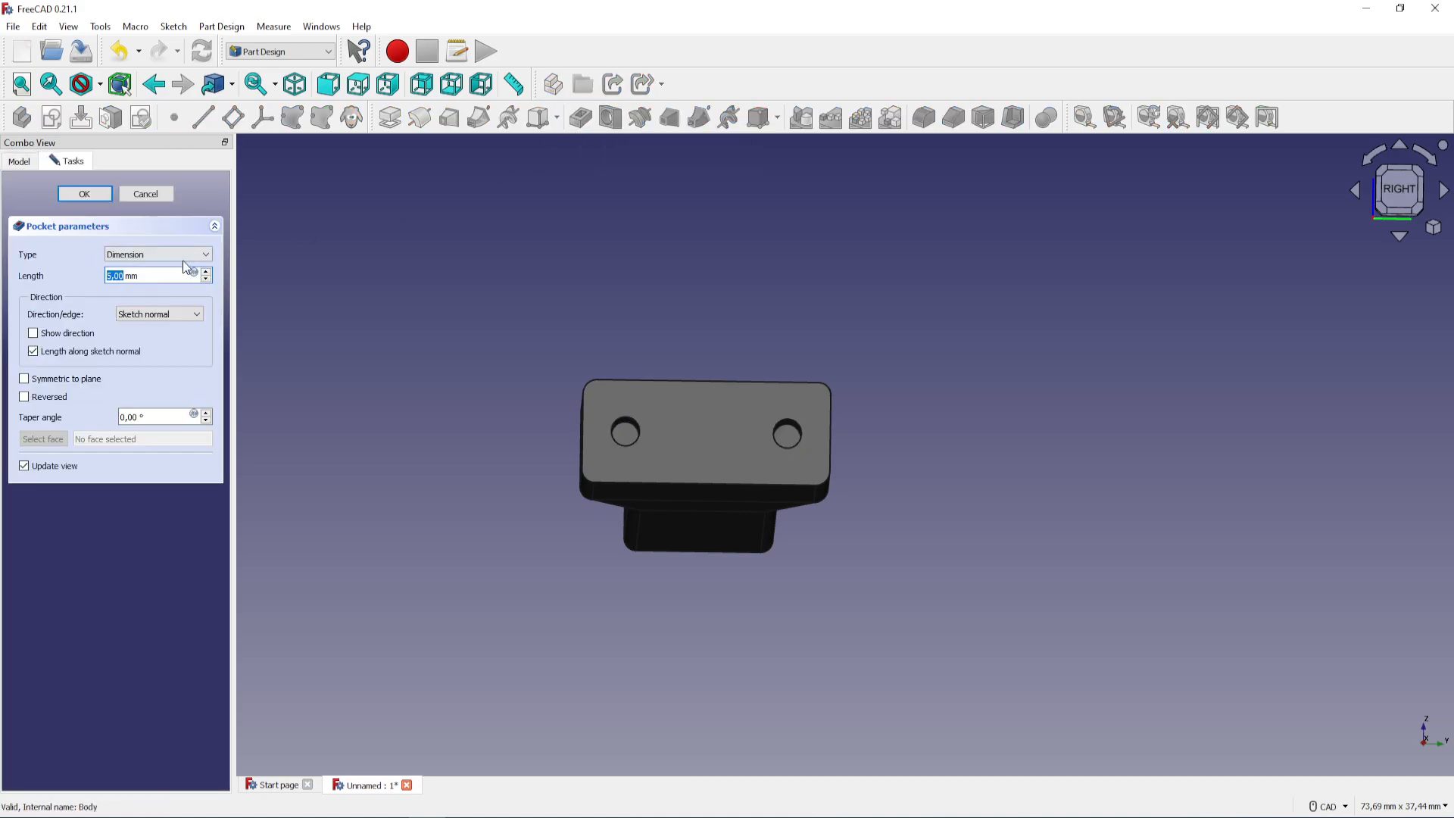
{"action": "type", "text": "15"}
{"action": "left_click", "coordinate": [84, 194]}
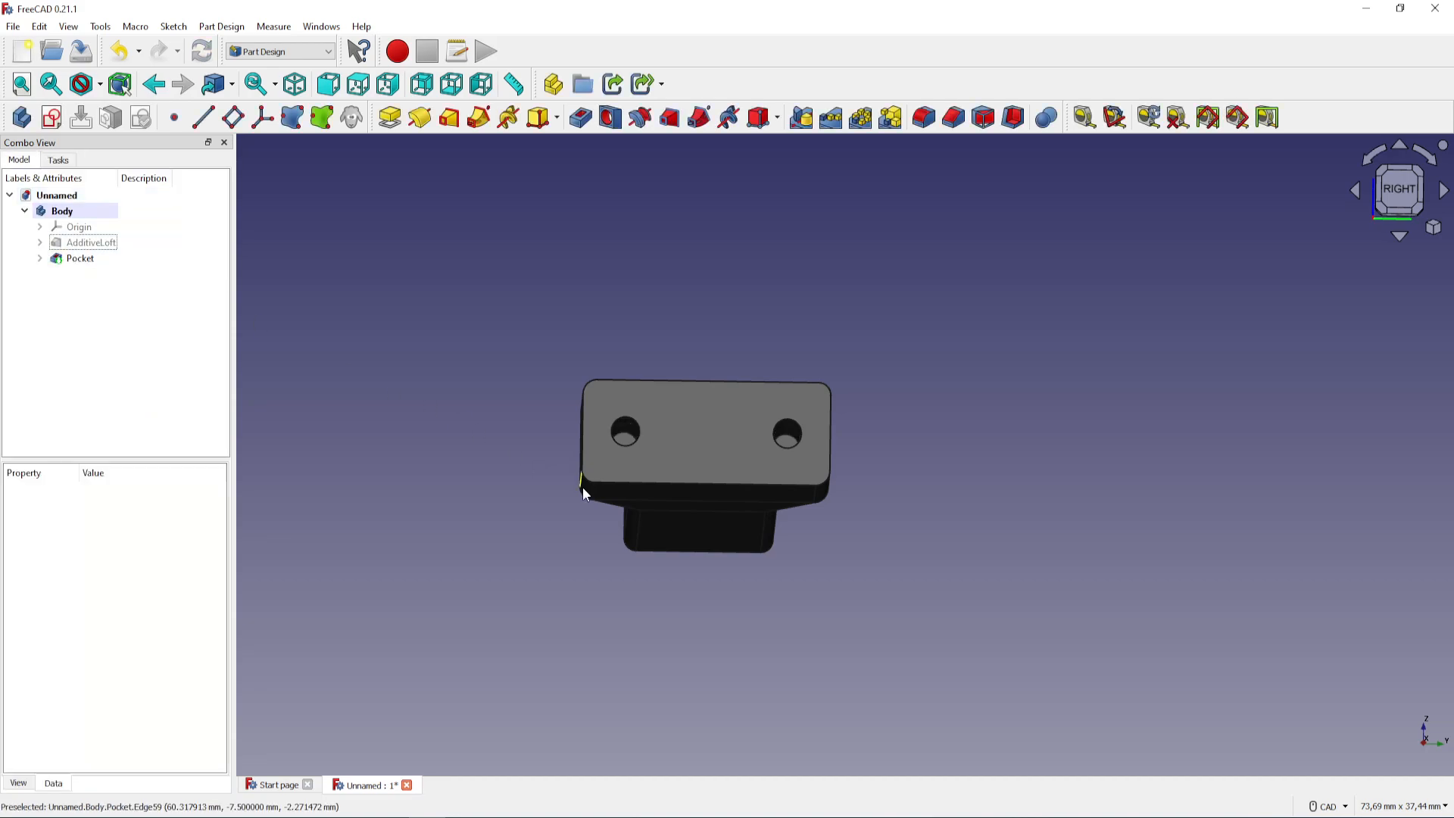
Create a new sketch on the small rounded-rectangle face at the opposite end of the loft
{"action": "middle_click_drag", "start_coordinate": [583, 488], "coordinate": [615, 463]}
{"action": "middle_click_drag", "start_coordinate": [674, 595], "coordinate": [1178, 529]}
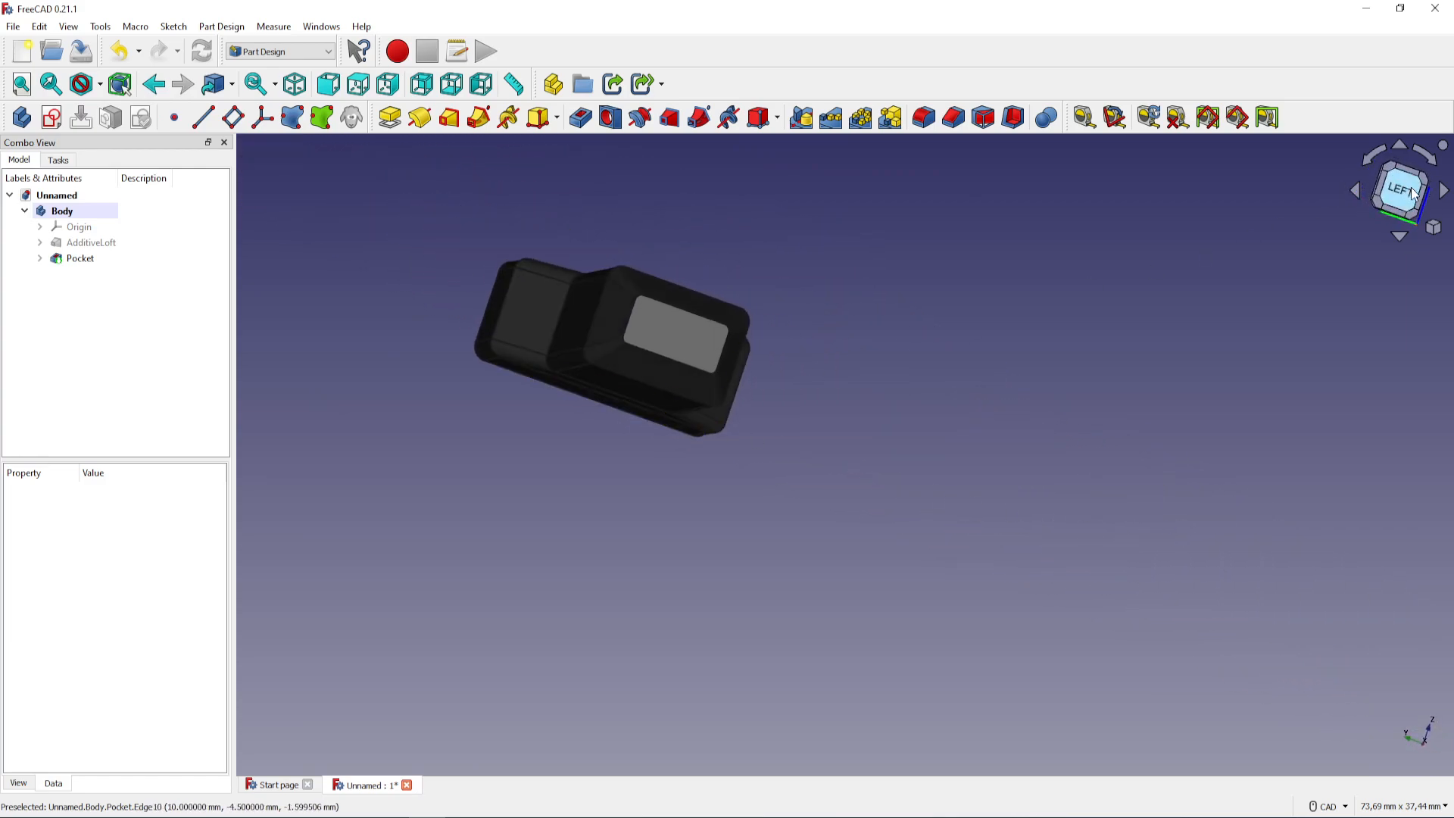
{"action": "left_click", "coordinate": [1413, 193]}
{"action": "scroll", "coordinate": [885, 464], "scroll_direction": "up", "scroll_amount": 2}
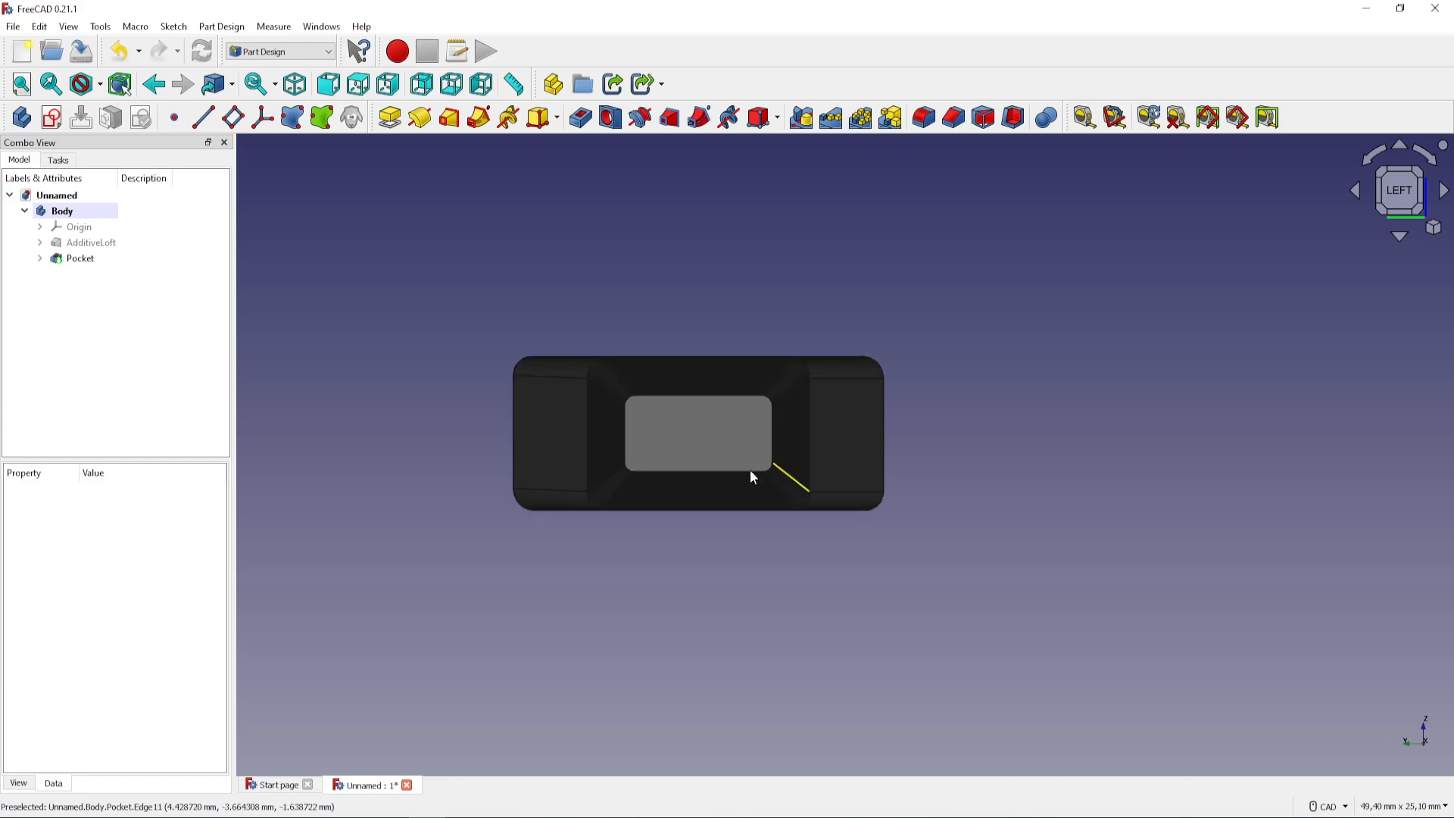
{"action": "left_click", "coordinate": [700, 437]}
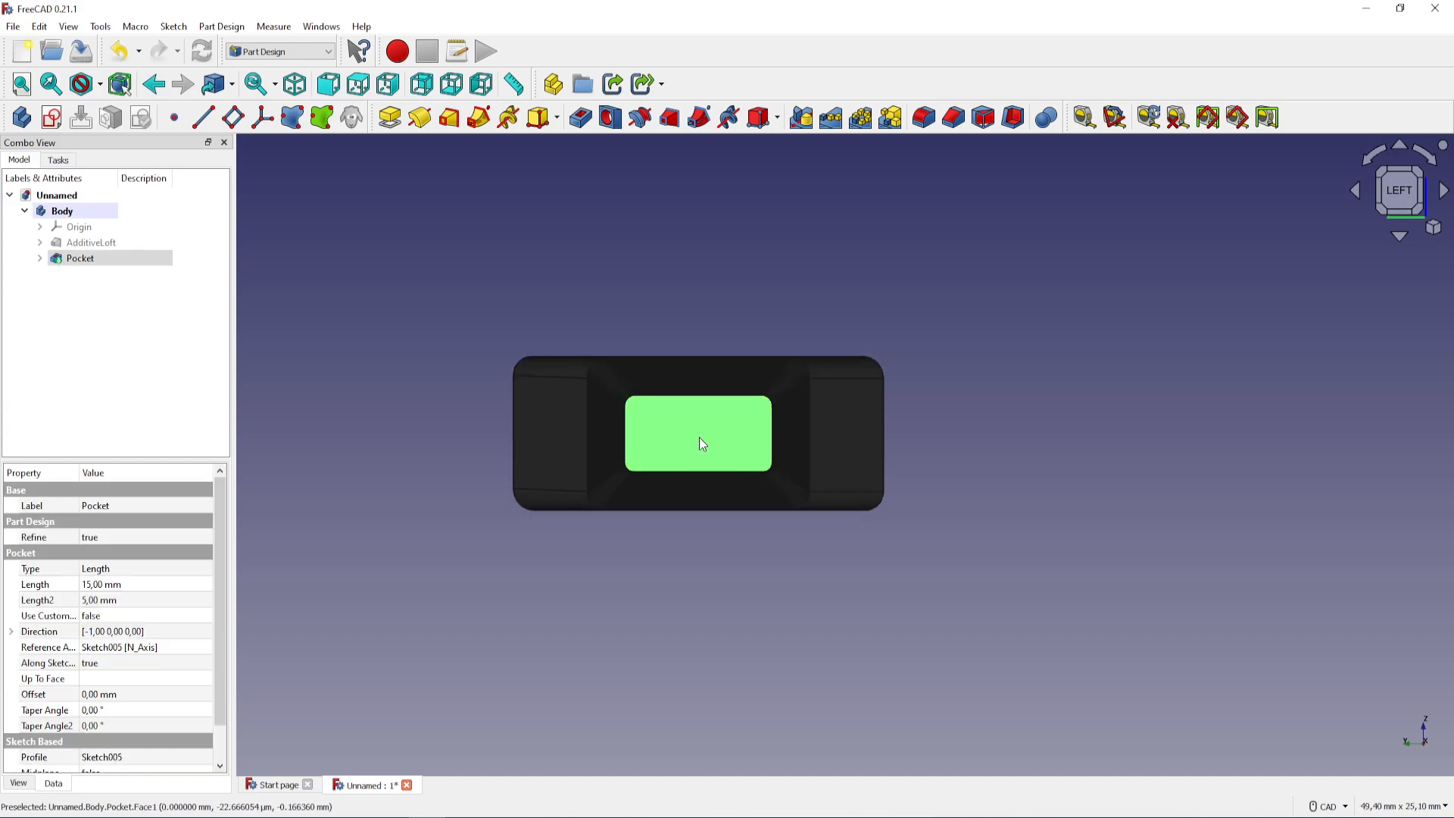
{"action": "left_click", "coordinate": [53, 118]}
Draw a circle about 3.8 mm in diameter centred on the vertical axis, about 3.4 mm above the origin
{"action": "middle_click_drag", "start_coordinate": [614, 360], "coordinate": [565, 362]}
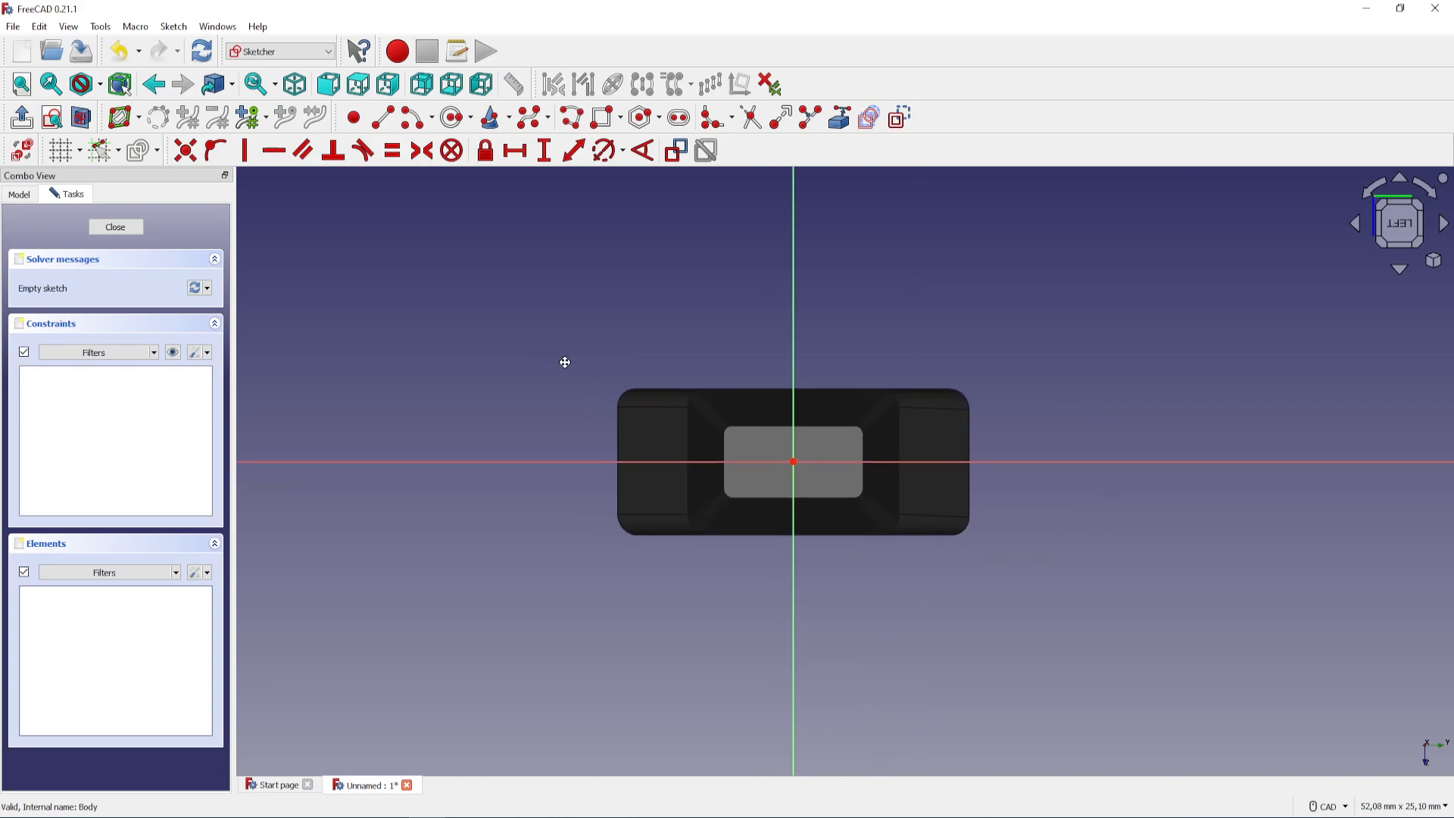
{"action": "scroll", "coordinate": [820, 448], "scroll_direction": "up", "scroll_amount": 3}
{"action": "middle_click_drag", "start_coordinate": [808, 432], "coordinate": [806, 448]}
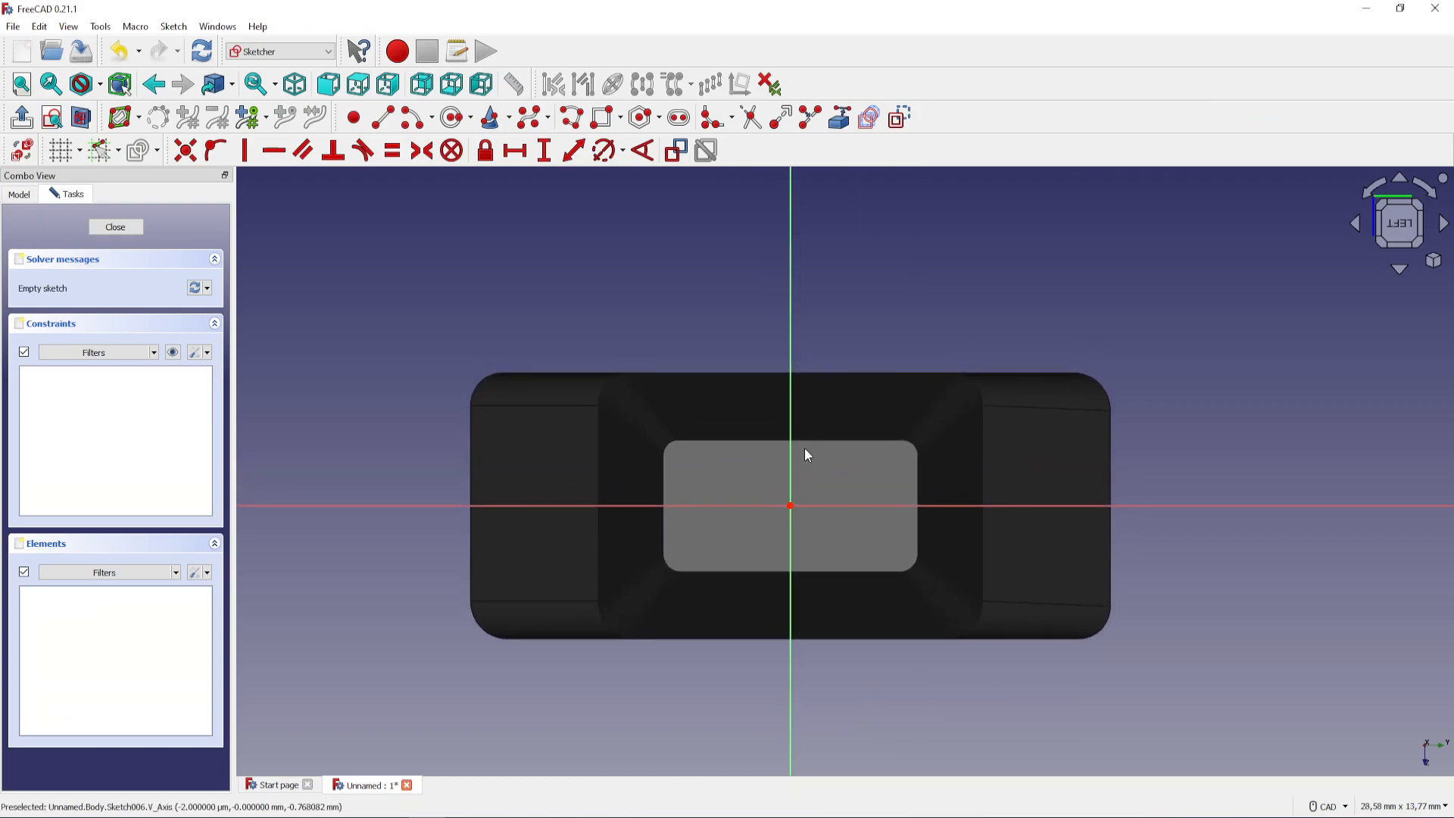
{"action": "left_click", "coordinate": [453, 117]}
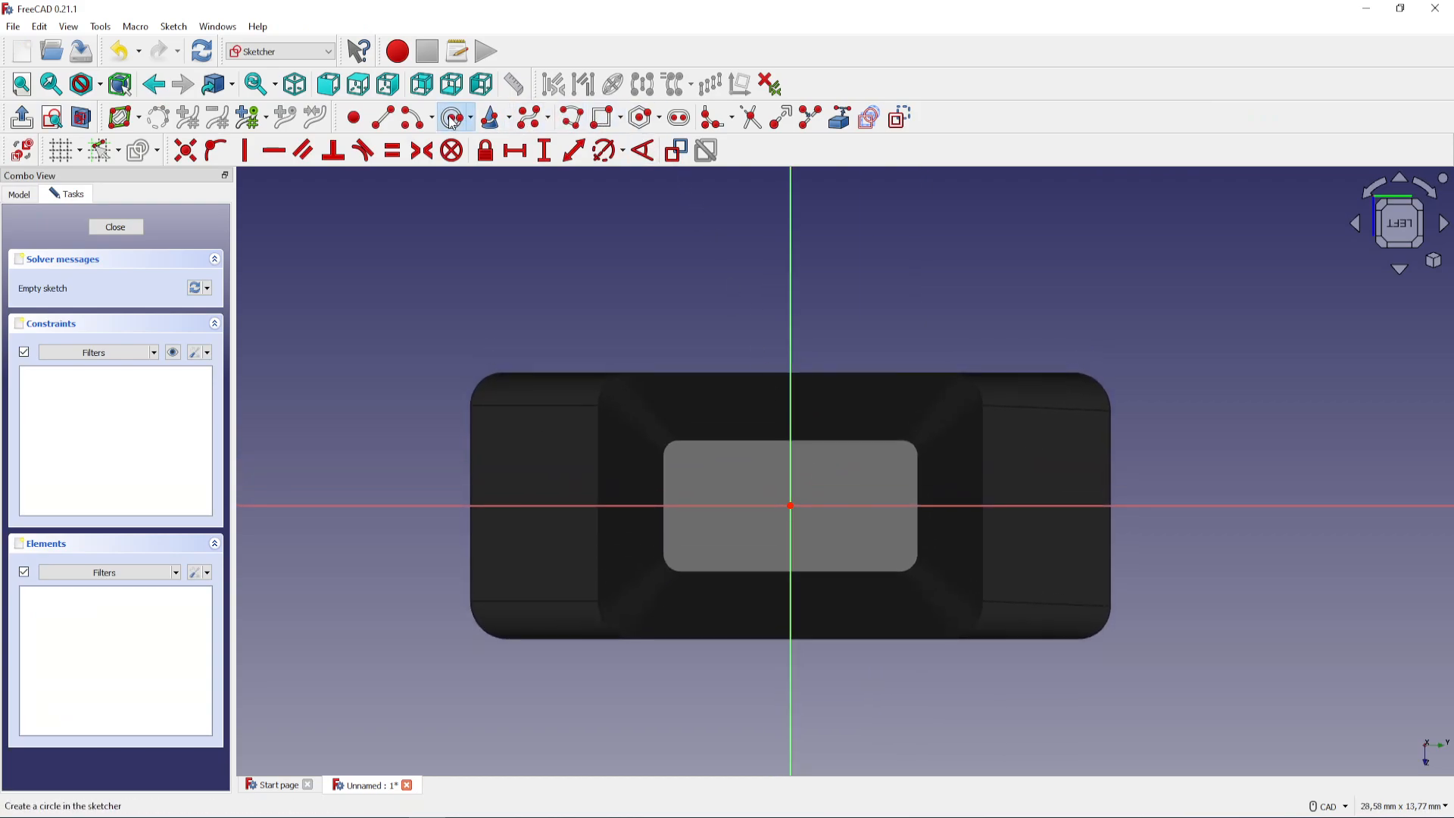
{"action": "left_click", "coordinate": [790, 356]}
{"action": "left_click", "coordinate": [847, 409]}
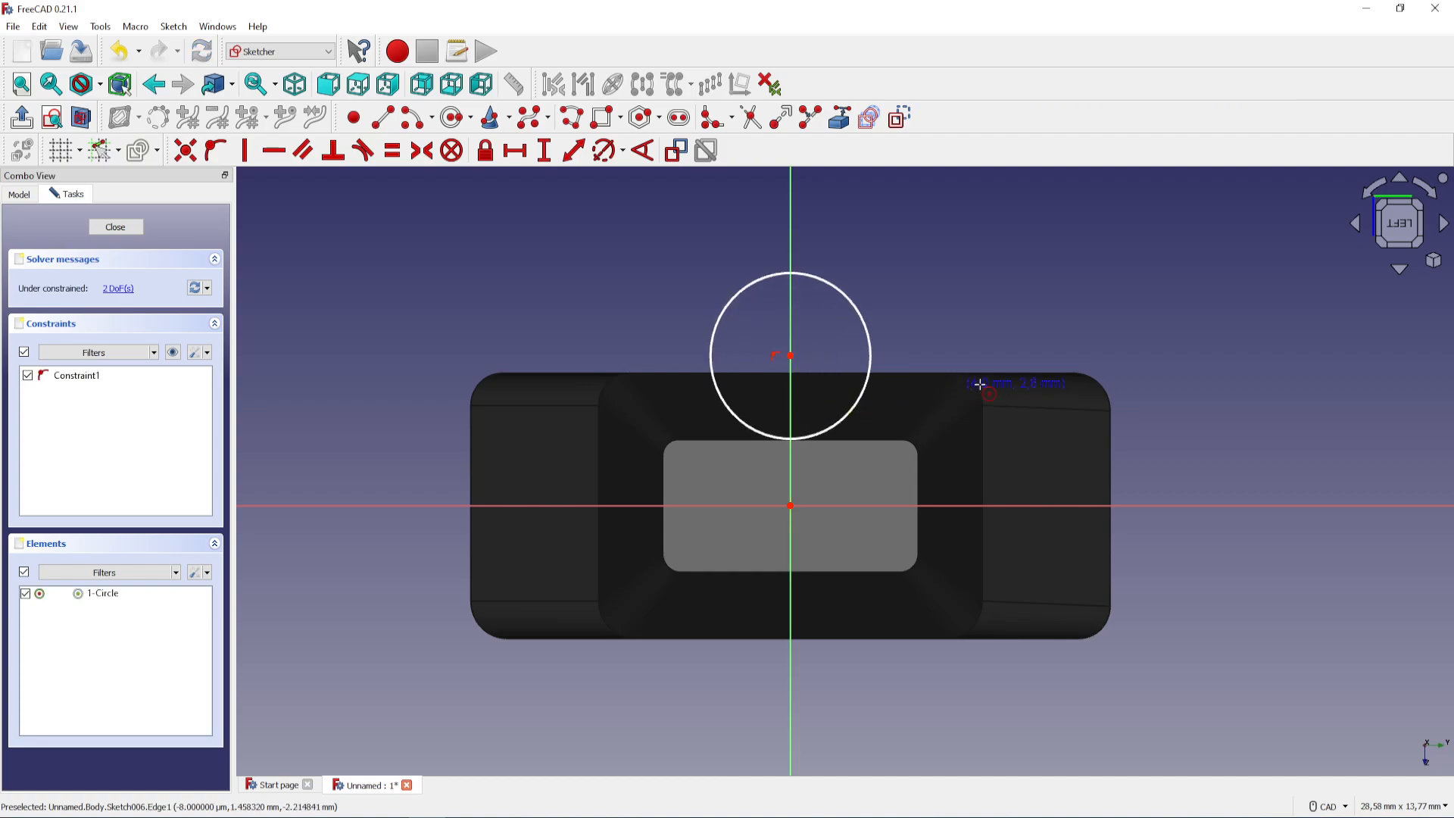
Constrain the diameter of the circle on the small end face to 5 mm
{"action": "left_click", "coordinate": [604, 151]}
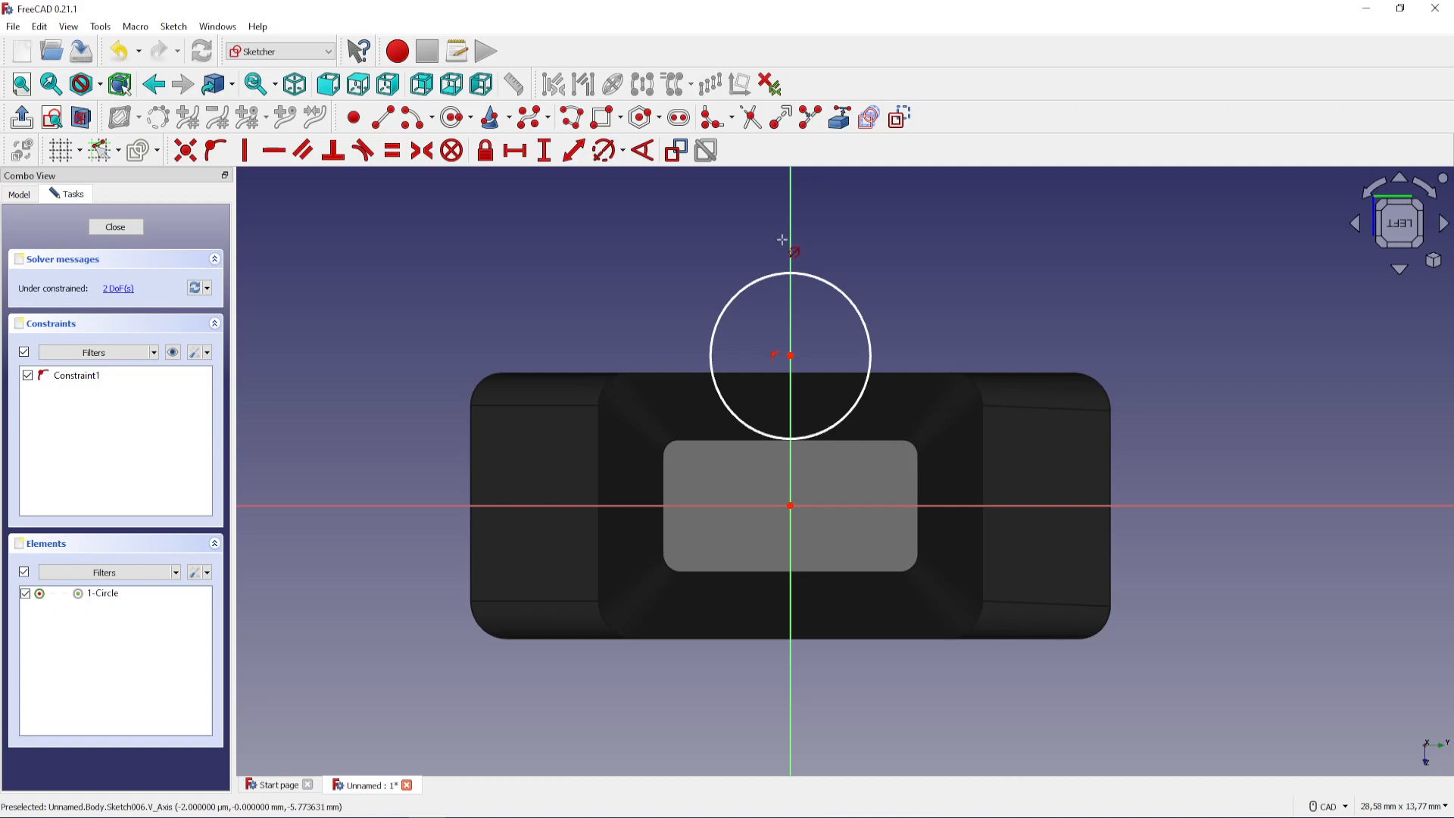
{"action": "left_click", "coordinate": [863, 333]}
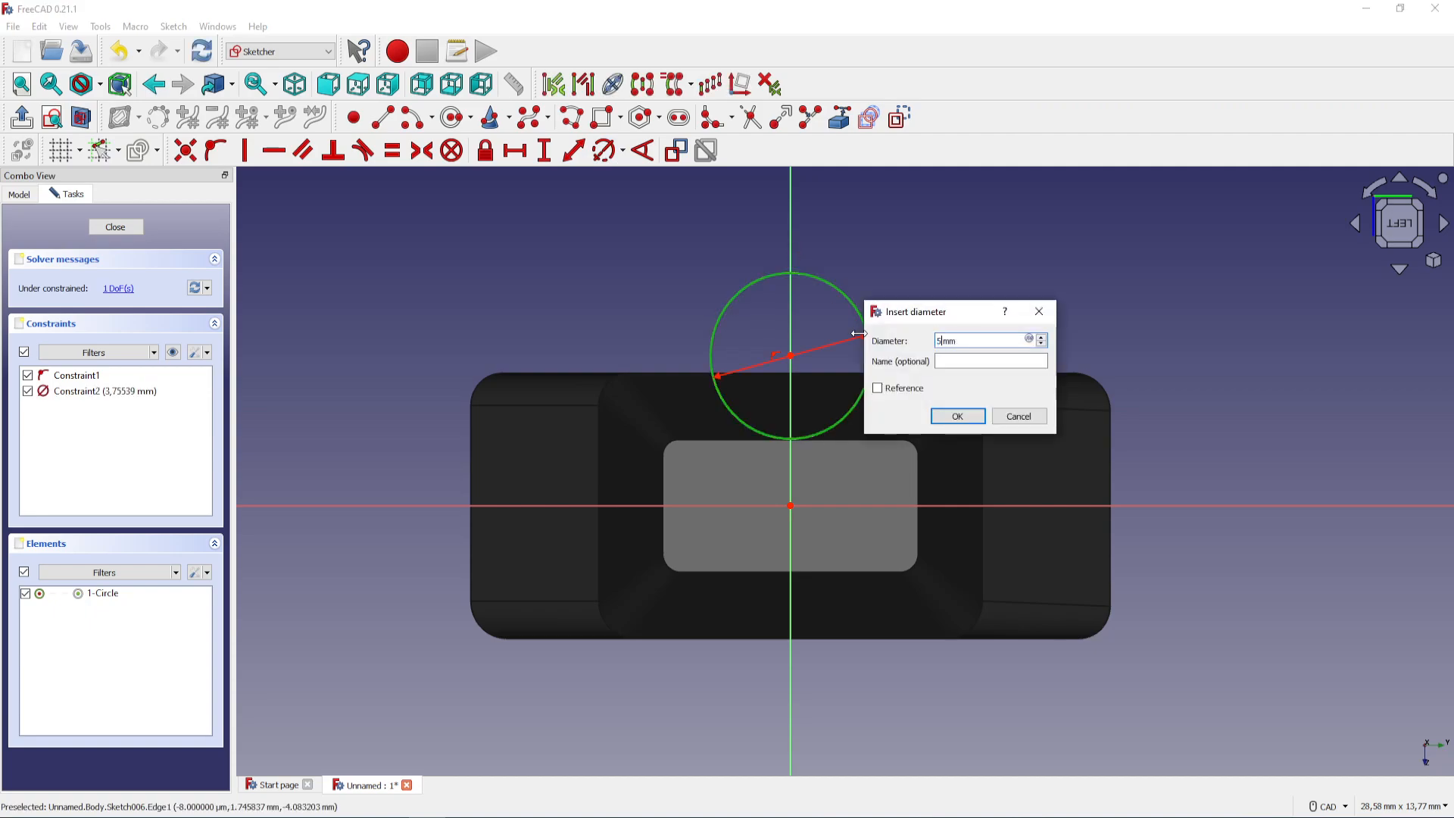
{"action": "key", "text": "Return"}
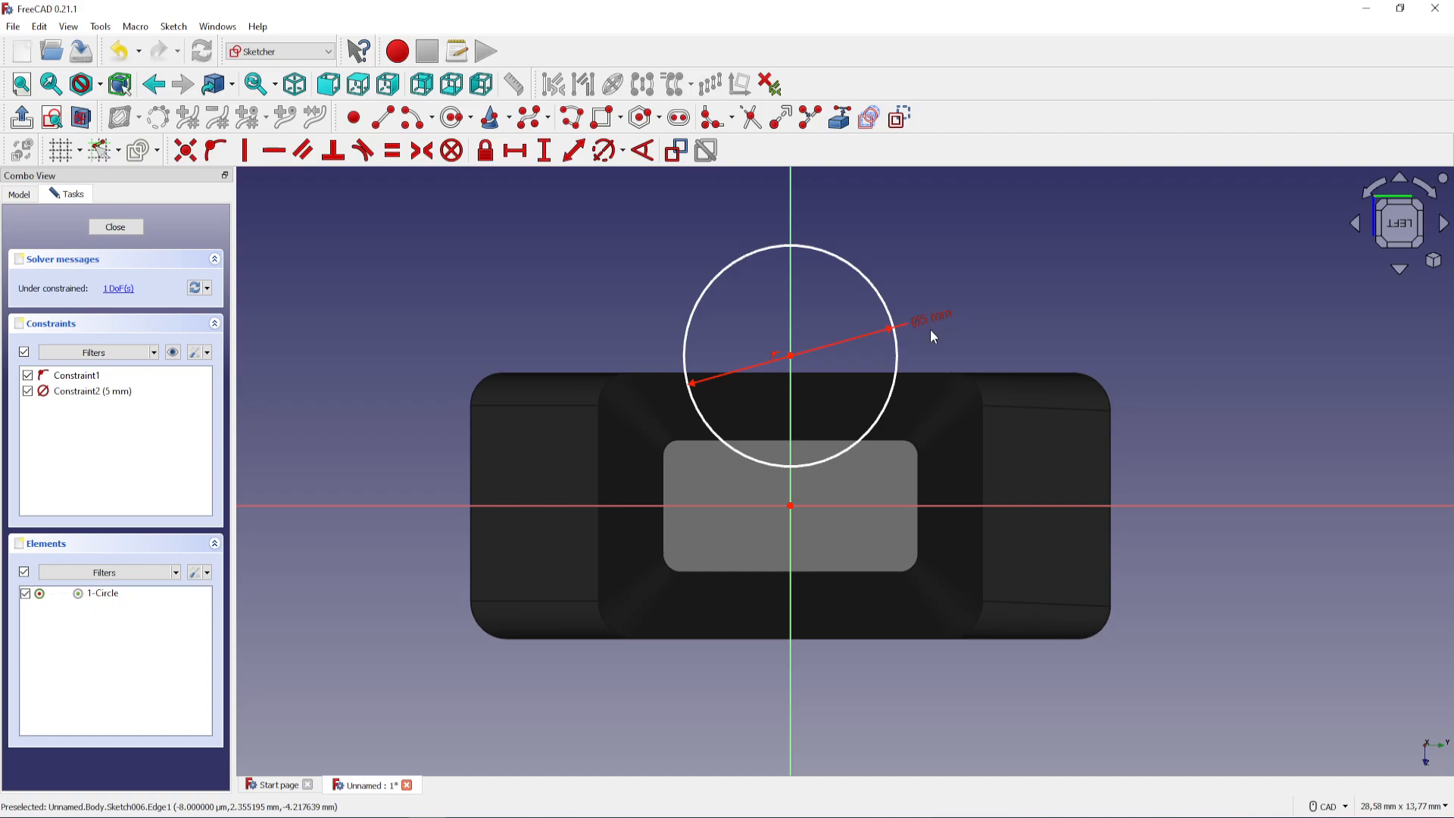
Constrain the vertical distance from the circle's centre to the origin to 3 mm and close the sketch
{"action": "left_click", "coordinate": [791, 357]}
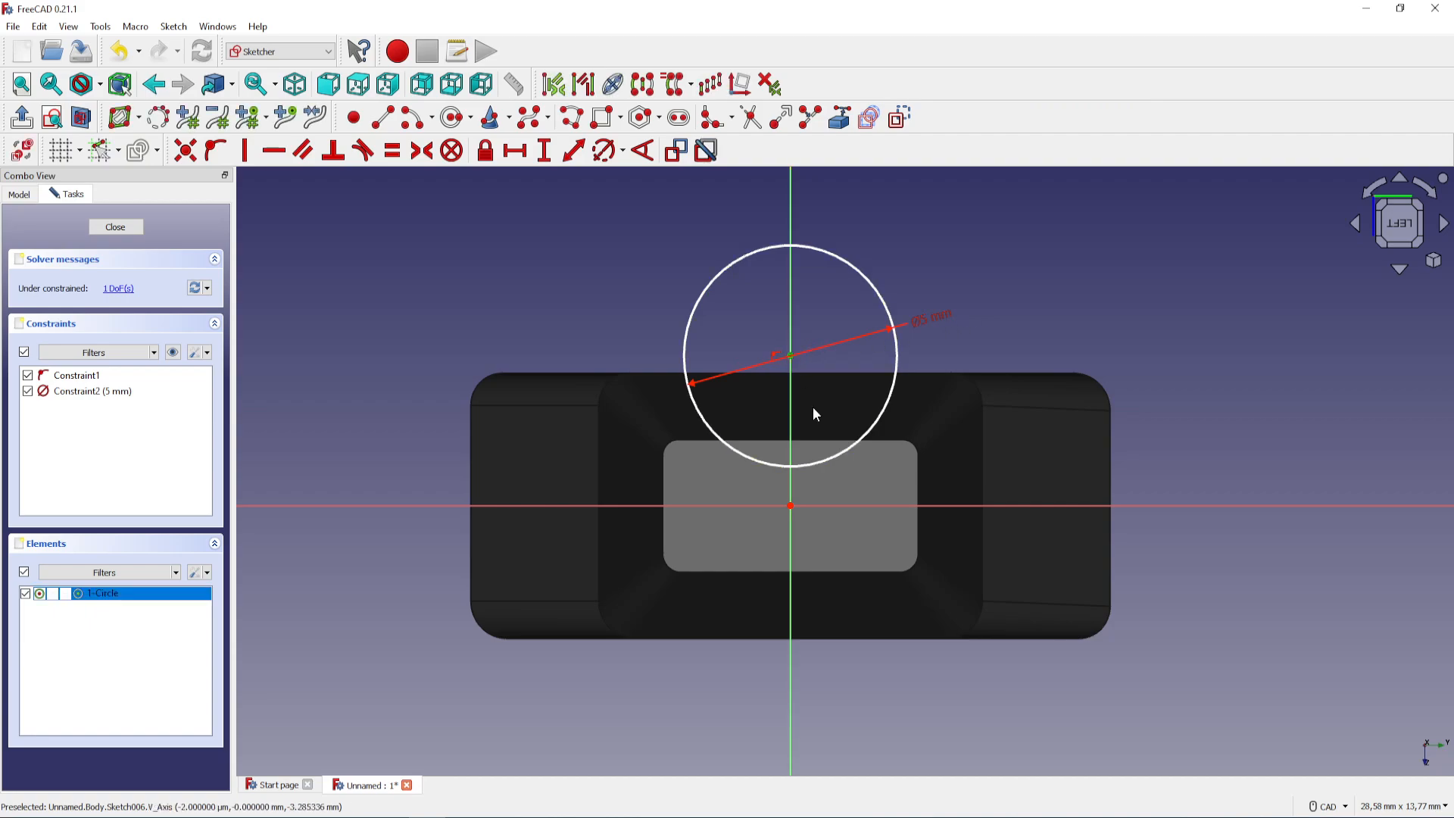
{"action": "left_click", "coordinate": [788, 506]}
{"action": "left_click", "coordinate": [543, 150]}
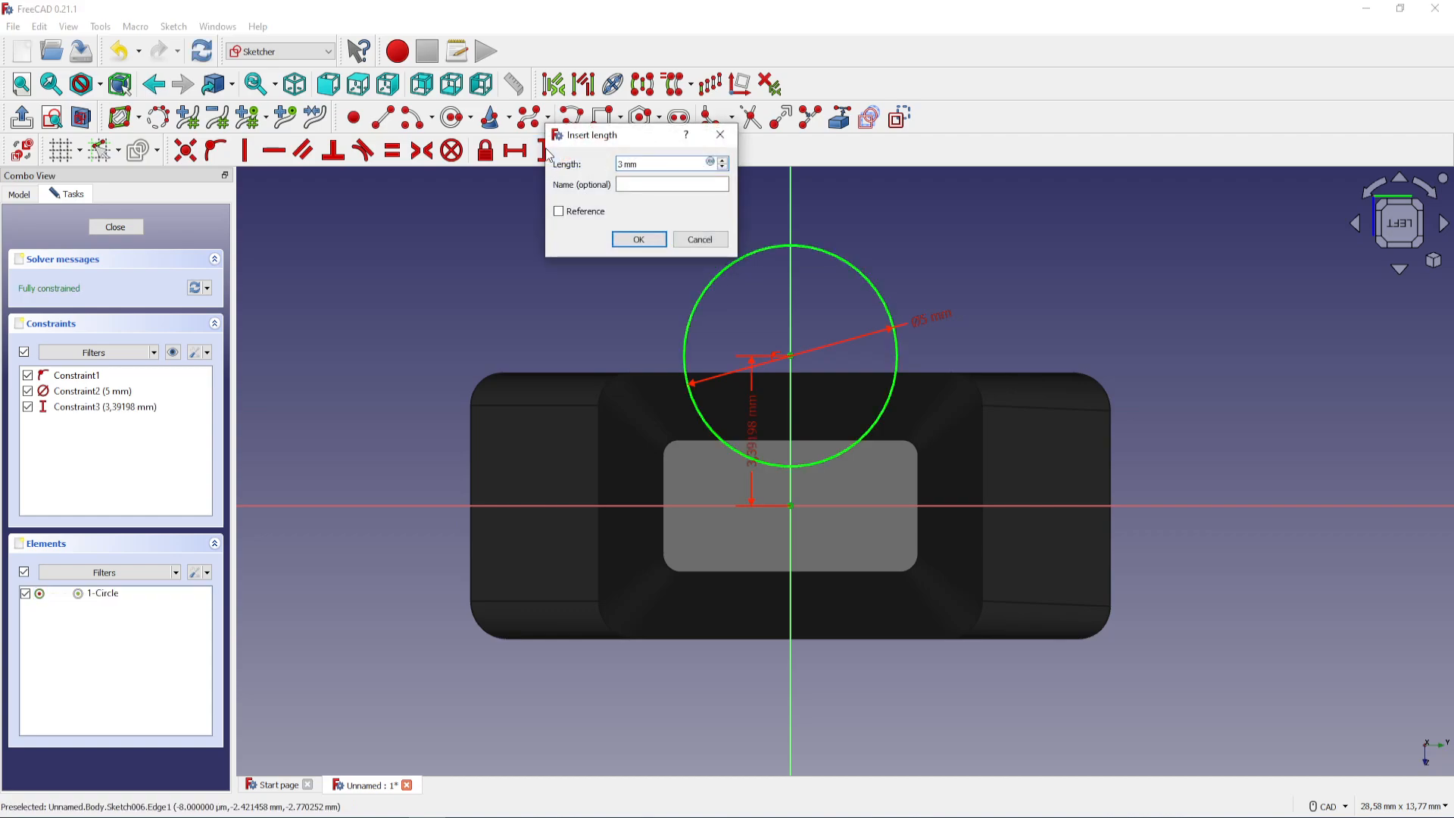
{"action": "type", "text": "3"}
{"action": "key", "text": "Return"}
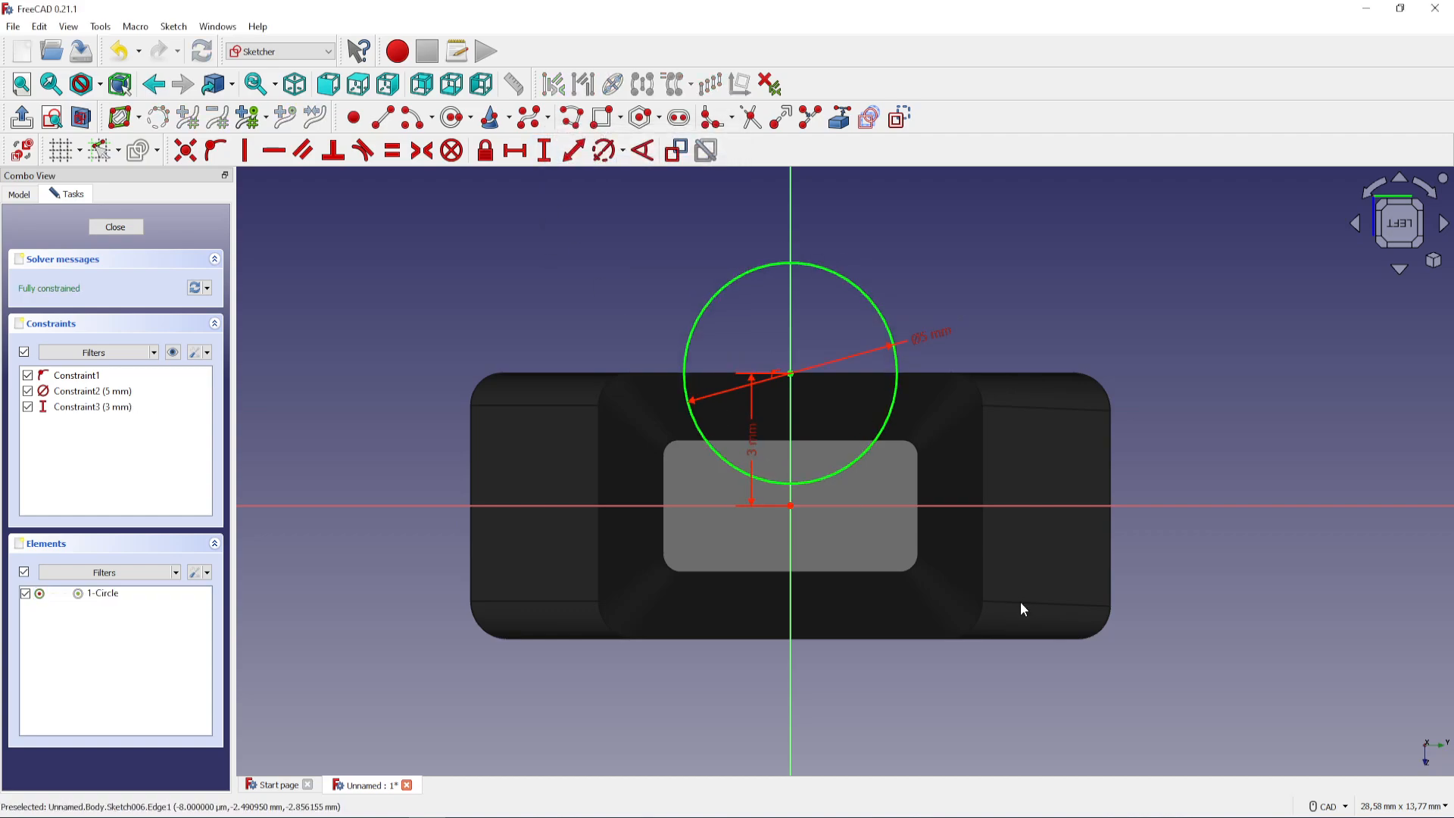
{"action": "left_click", "coordinate": [115, 227]}
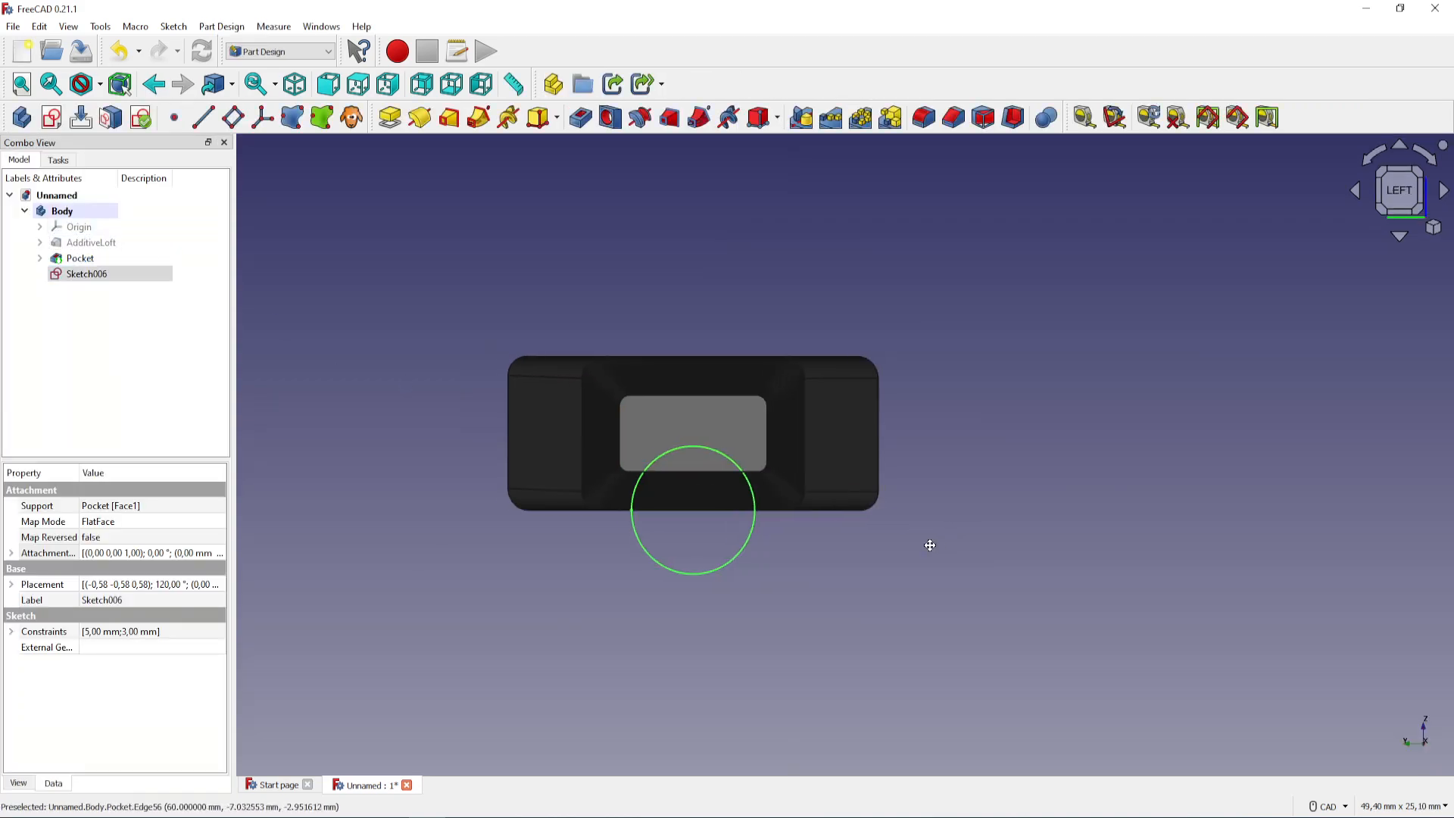
Rotate the circle sketch's attachment offset to a 7° roll around the x-axis
{"action": "middle_click_drag", "start_coordinate": [929, 545], "coordinate": [697, 578]}
{"action": "middle_click_drag", "start_coordinate": [664, 332], "coordinate": [584, 279]}
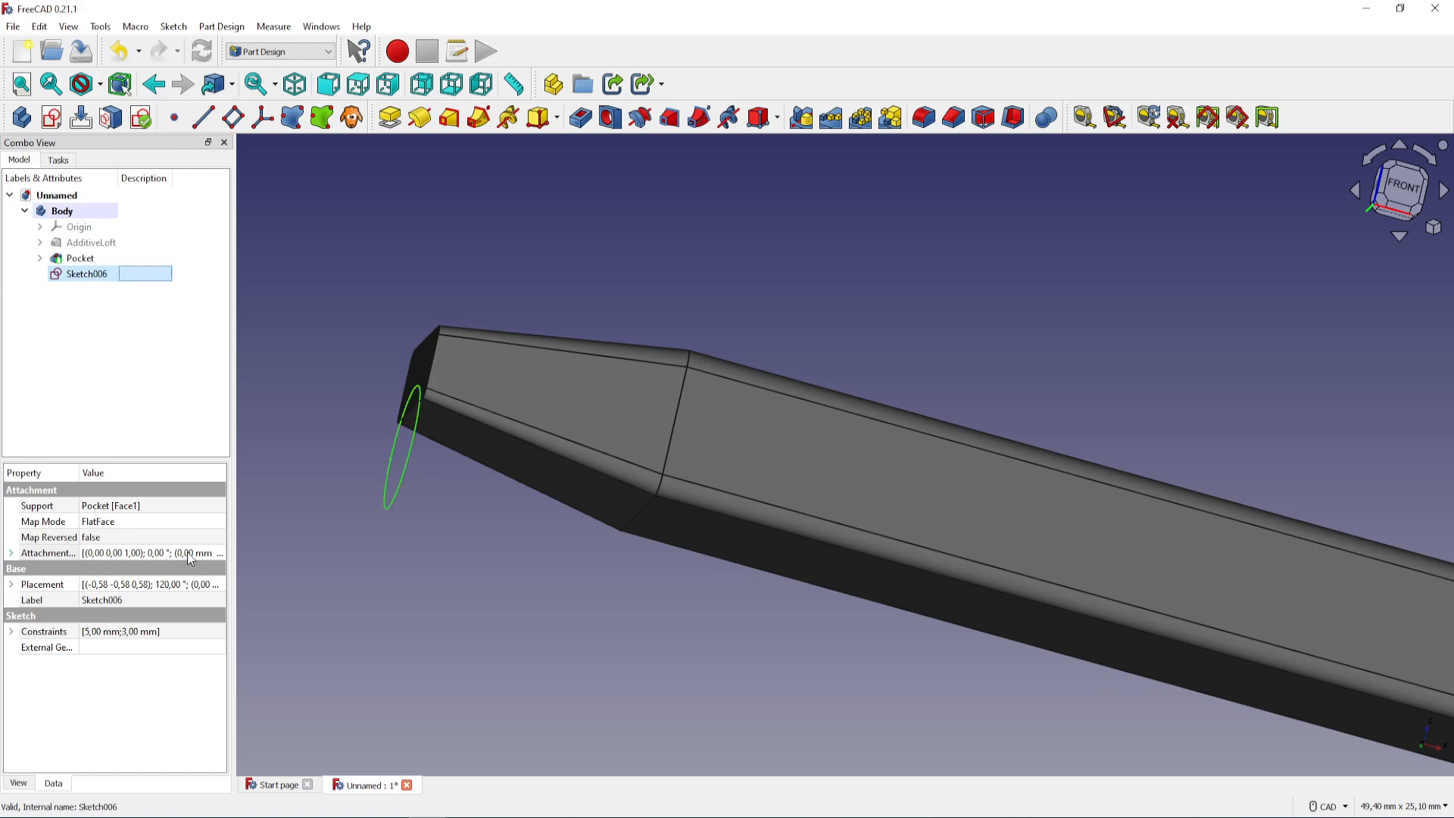
{"action": "left_click", "coordinate": [215, 553]}
{"action": "left_click", "coordinate": [218, 555]}
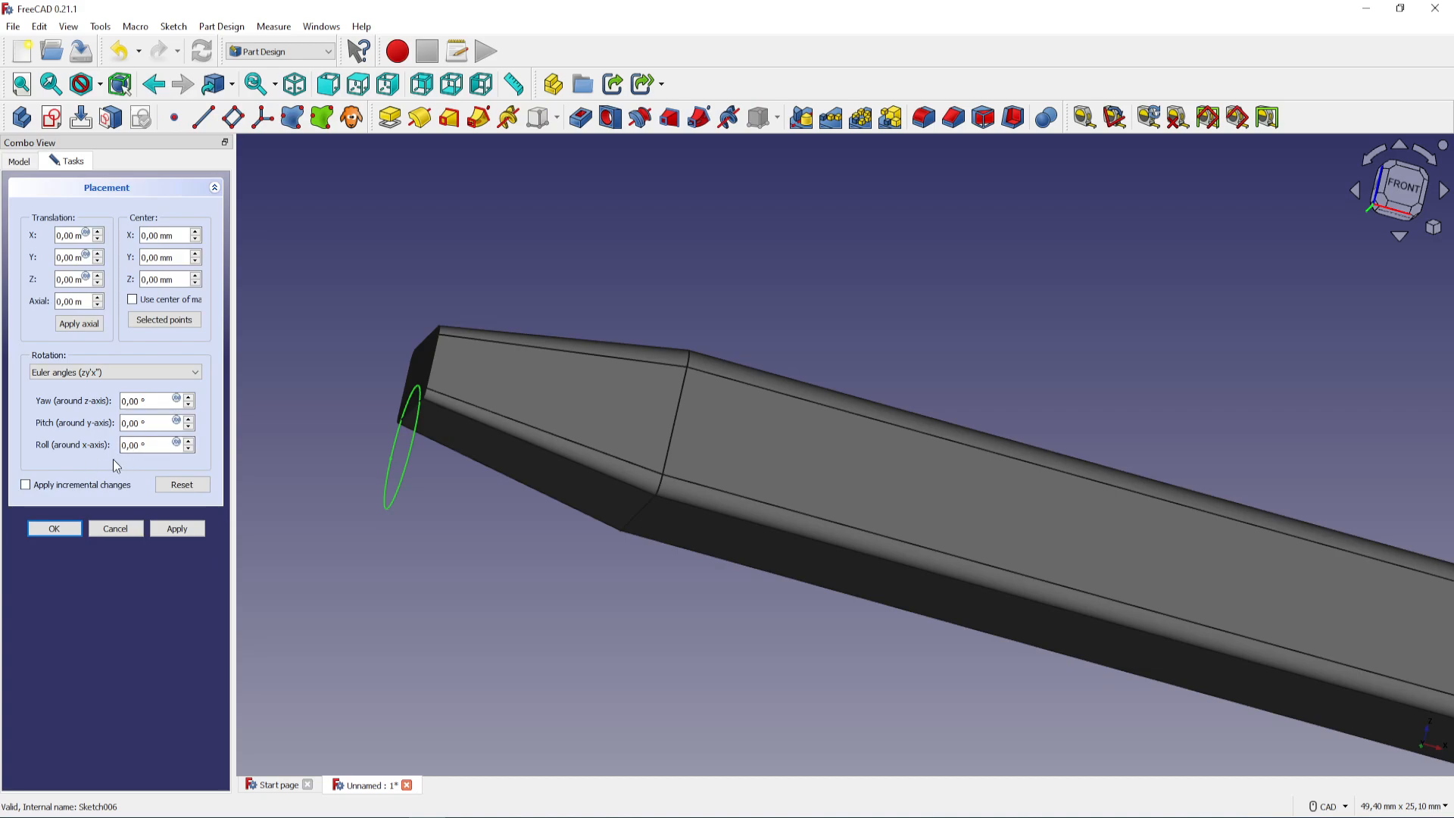
{"action": "left_click", "coordinate": [188, 442]}
{"action": "left_click", "coordinate": [188, 442]}
{"action": "left_click", "coordinate": [188, 442]}
{"action": "left_click", "coordinate": [189, 442]}
{"action": "left_click", "coordinate": [189, 442]}
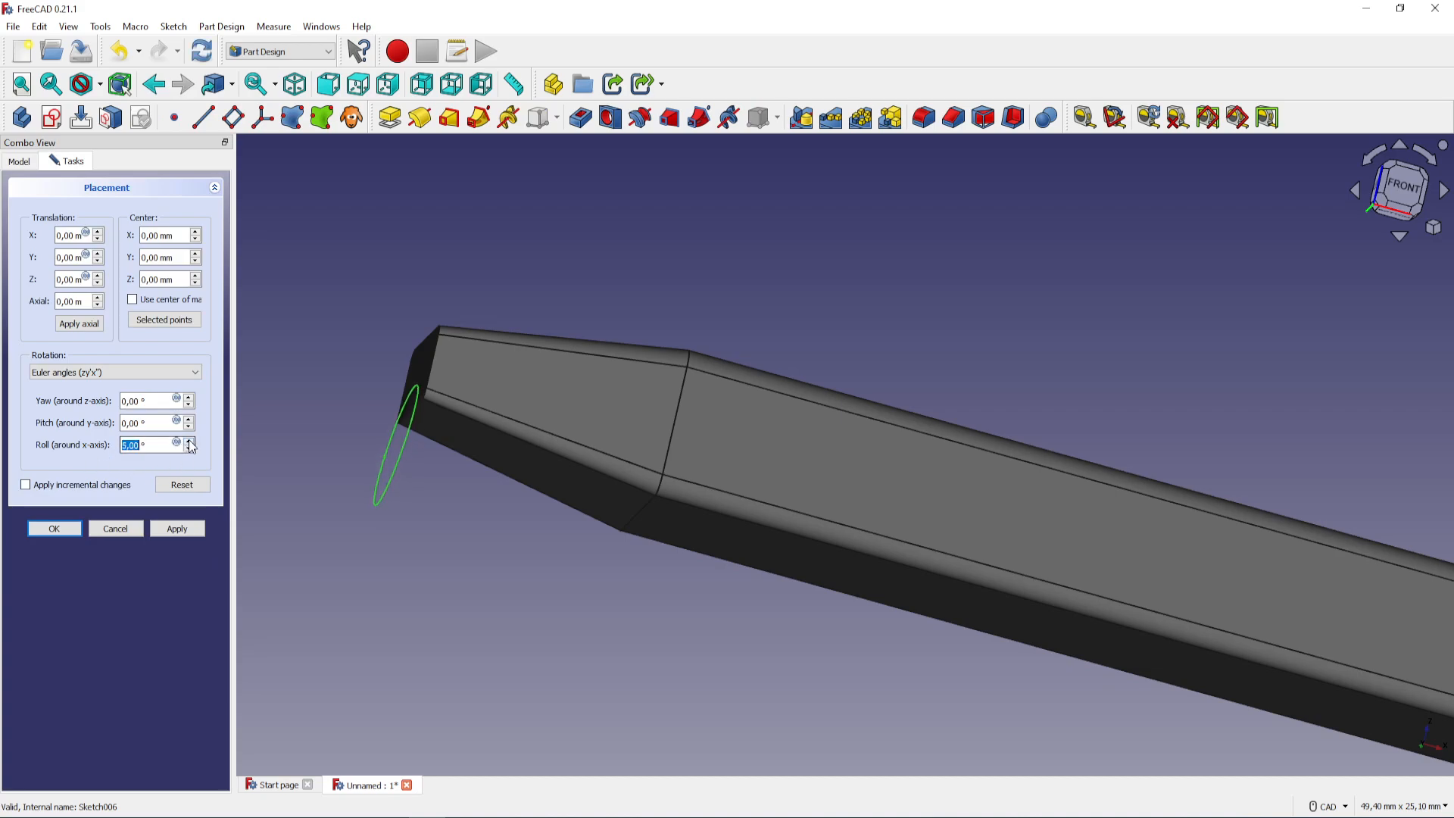
{"action": "left_click", "coordinate": [189, 443]}
{"action": "left_click", "coordinate": [189, 442]}
{"action": "left_click", "coordinate": [55, 529]}
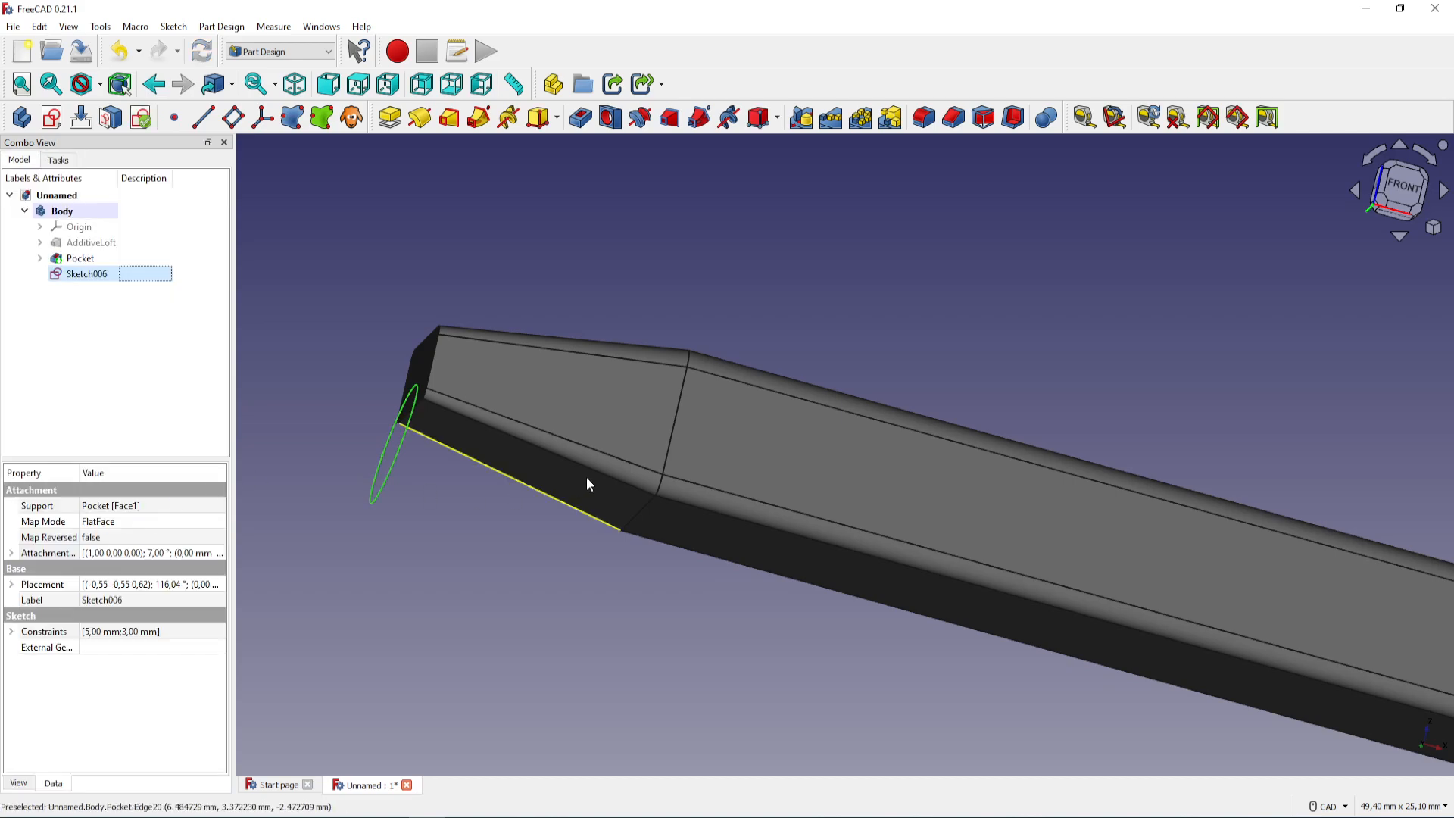
Create a pocket from the tilted circle sketch with a length of 10 mm into the narrow end of the body
{"action": "middle_click_drag", "start_coordinate": [724, 454], "coordinate": [863, 175]}
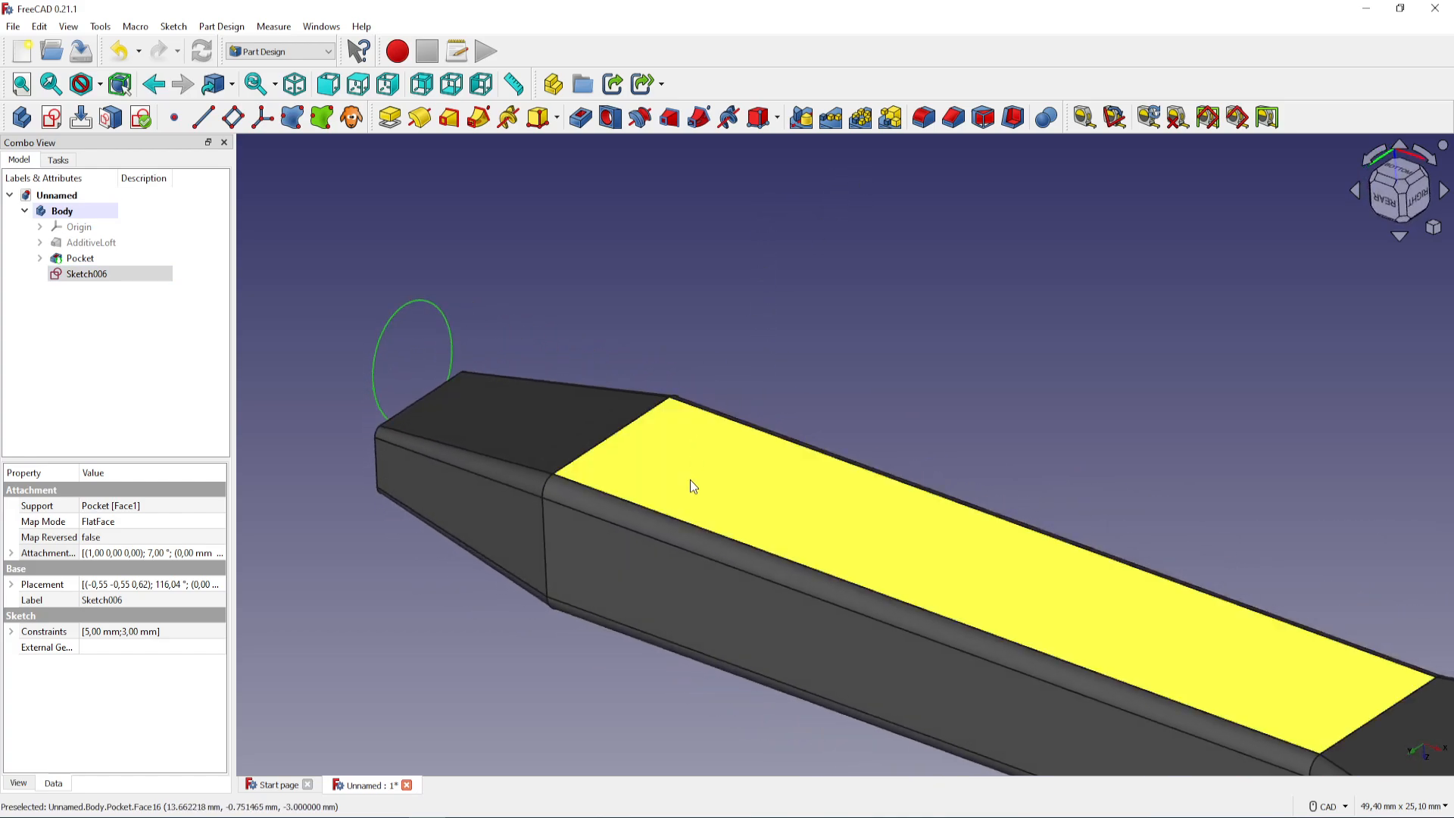
{"action": "middle_click_drag", "start_coordinate": [691, 484], "coordinate": [761, 518]}
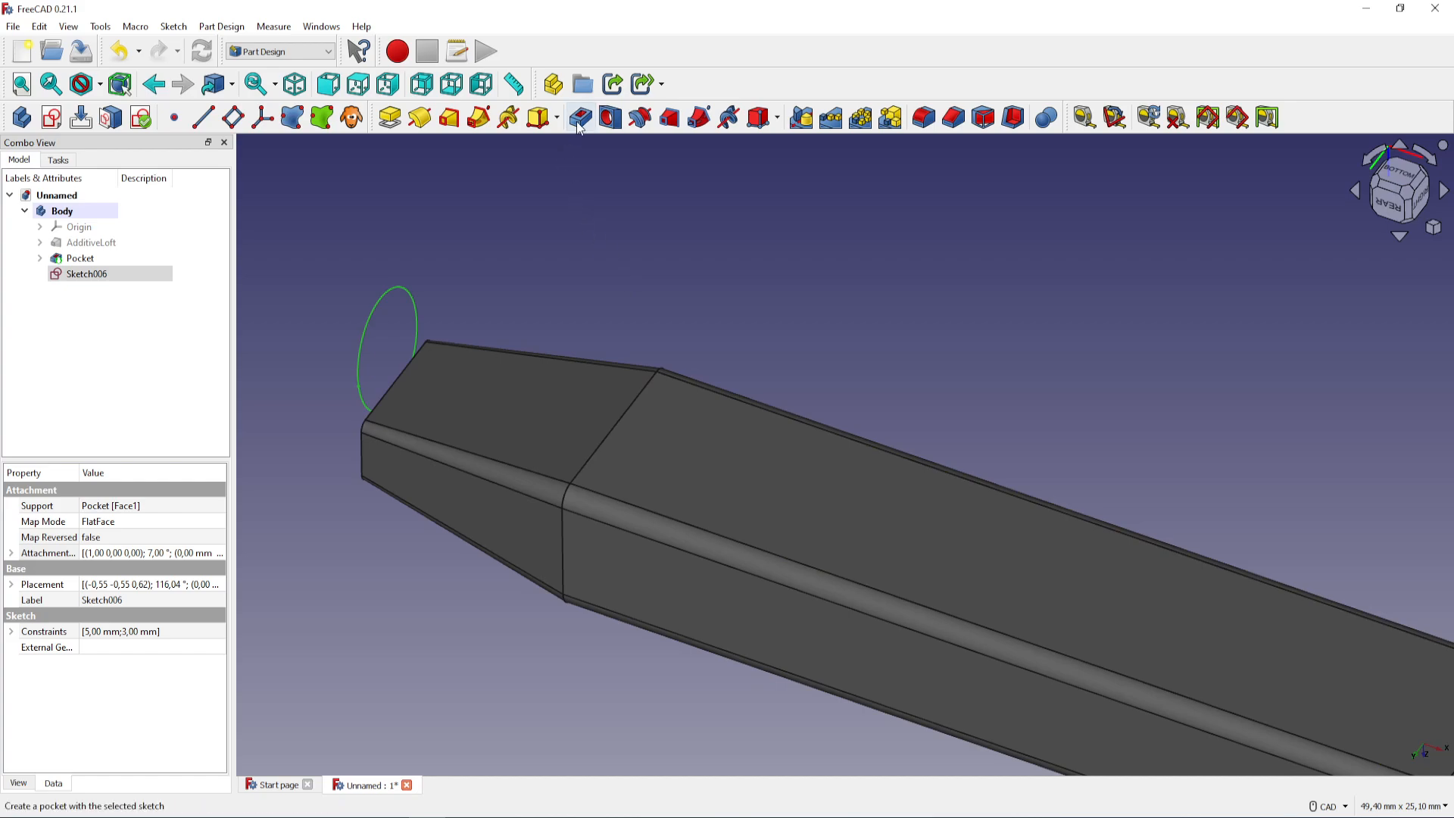
{"action": "left_click", "coordinate": [581, 119]}
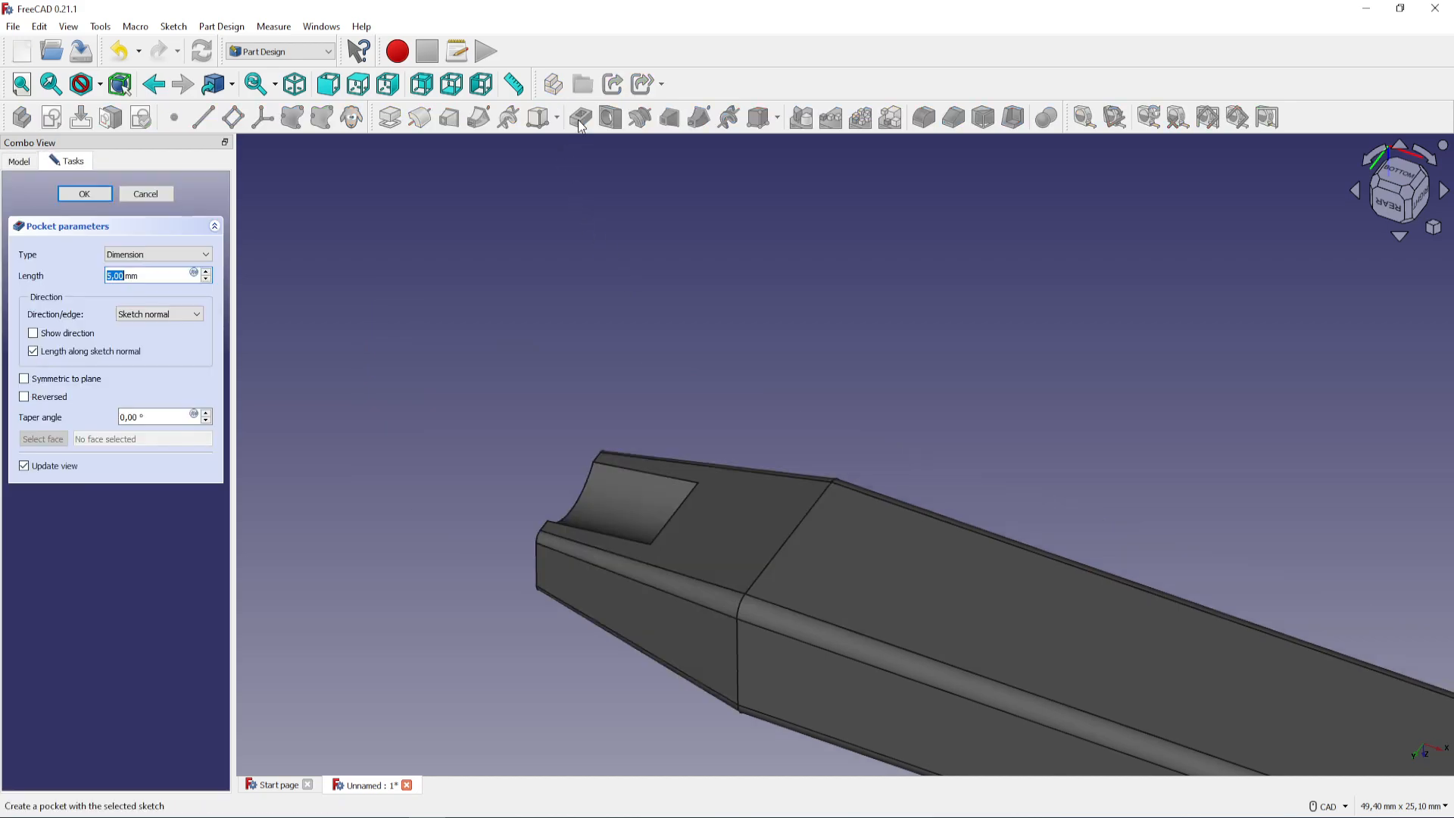
{"action": "left_click", "coordinate": [206, 273]}
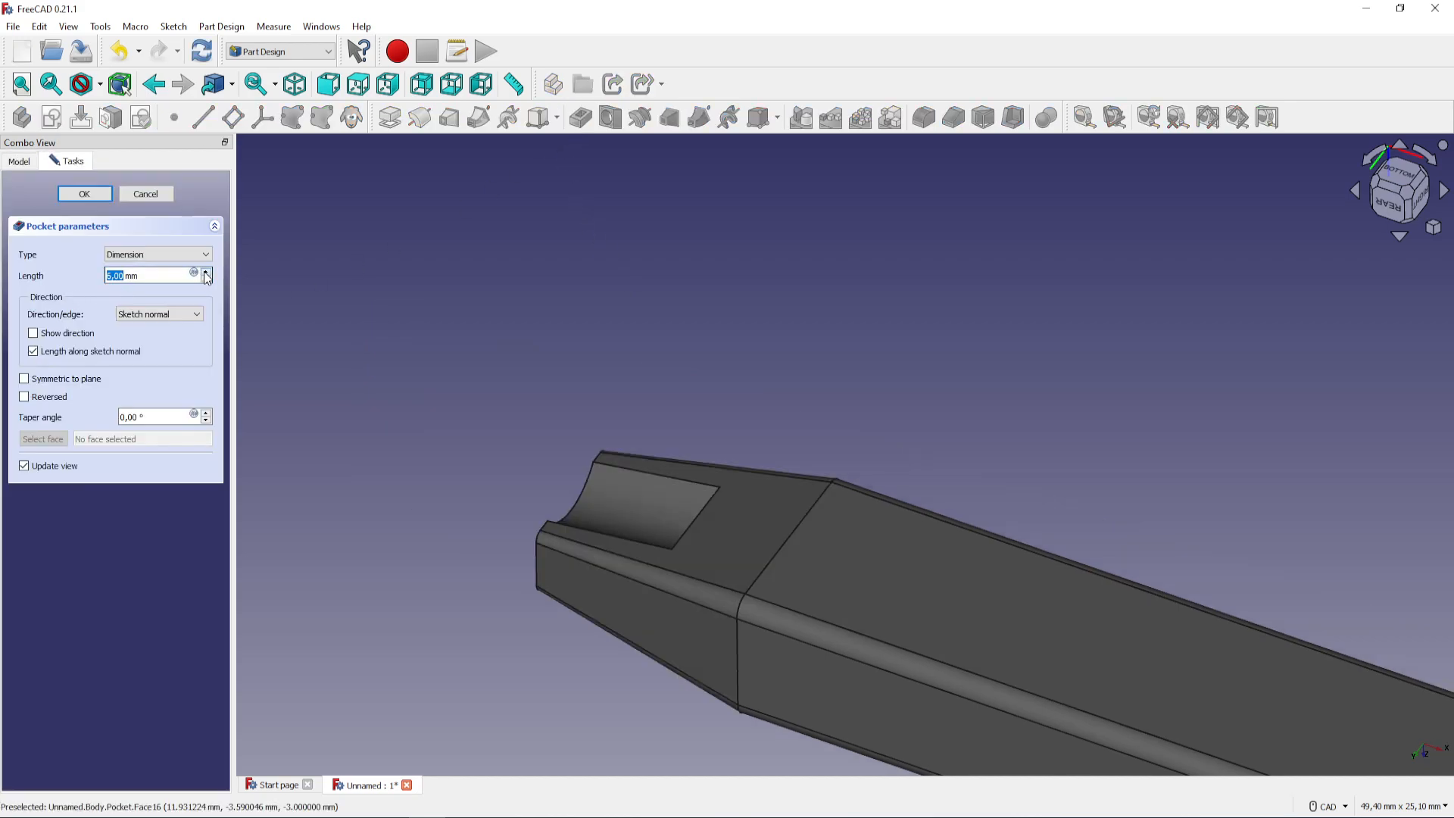
{"action": "left_click", "coordinate": [206, 273]}
{"action": "left_click", "coordinate": [206, 273]}
{"action": "left_click", "coordinate": [206, 273]}
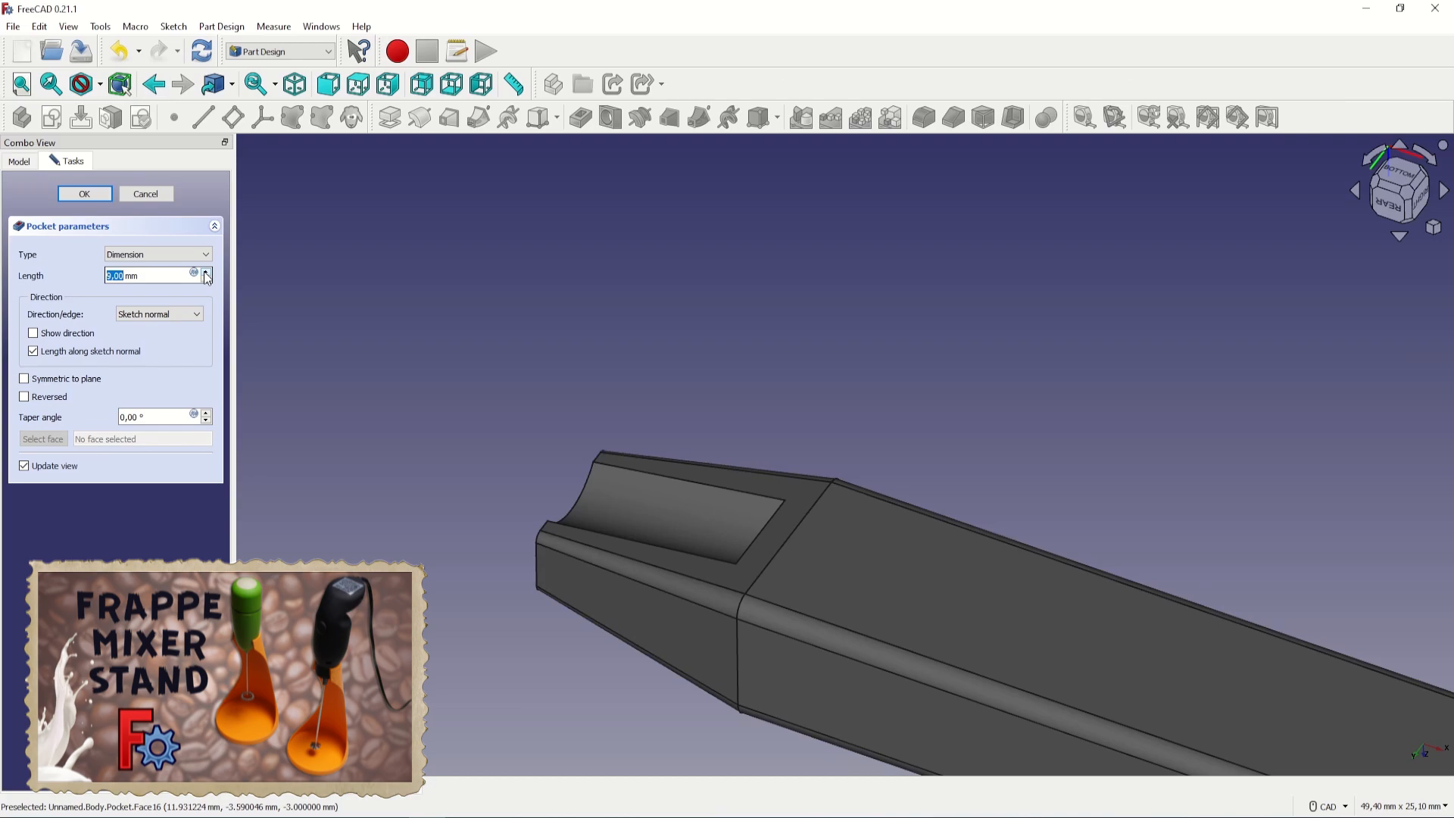
{"action": "left_click", "coordinate": [206, 274]}
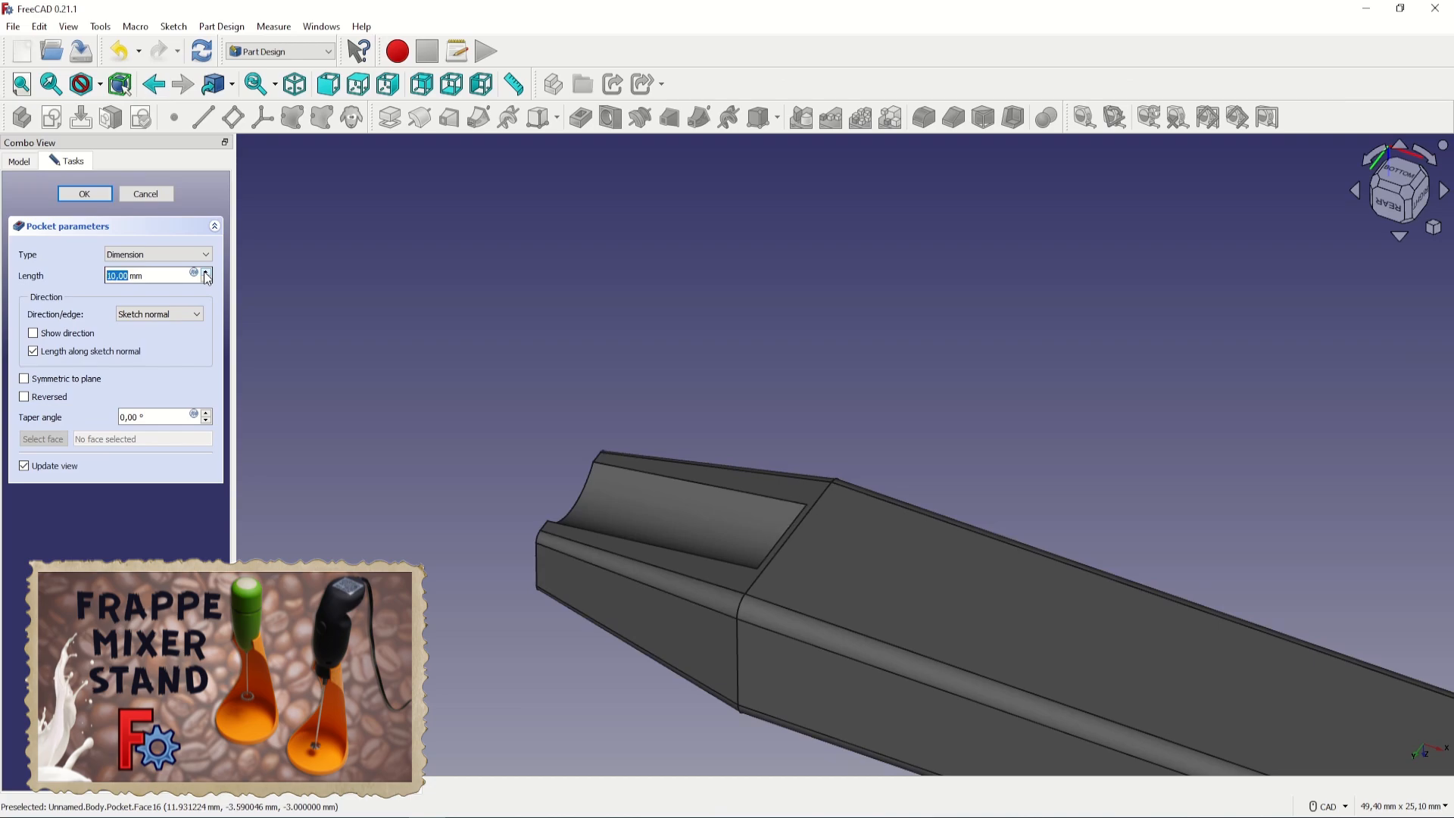
{"action": "middle_click_drag", "start_coordinate": [392, 545], "coordinate": [719, 607]}
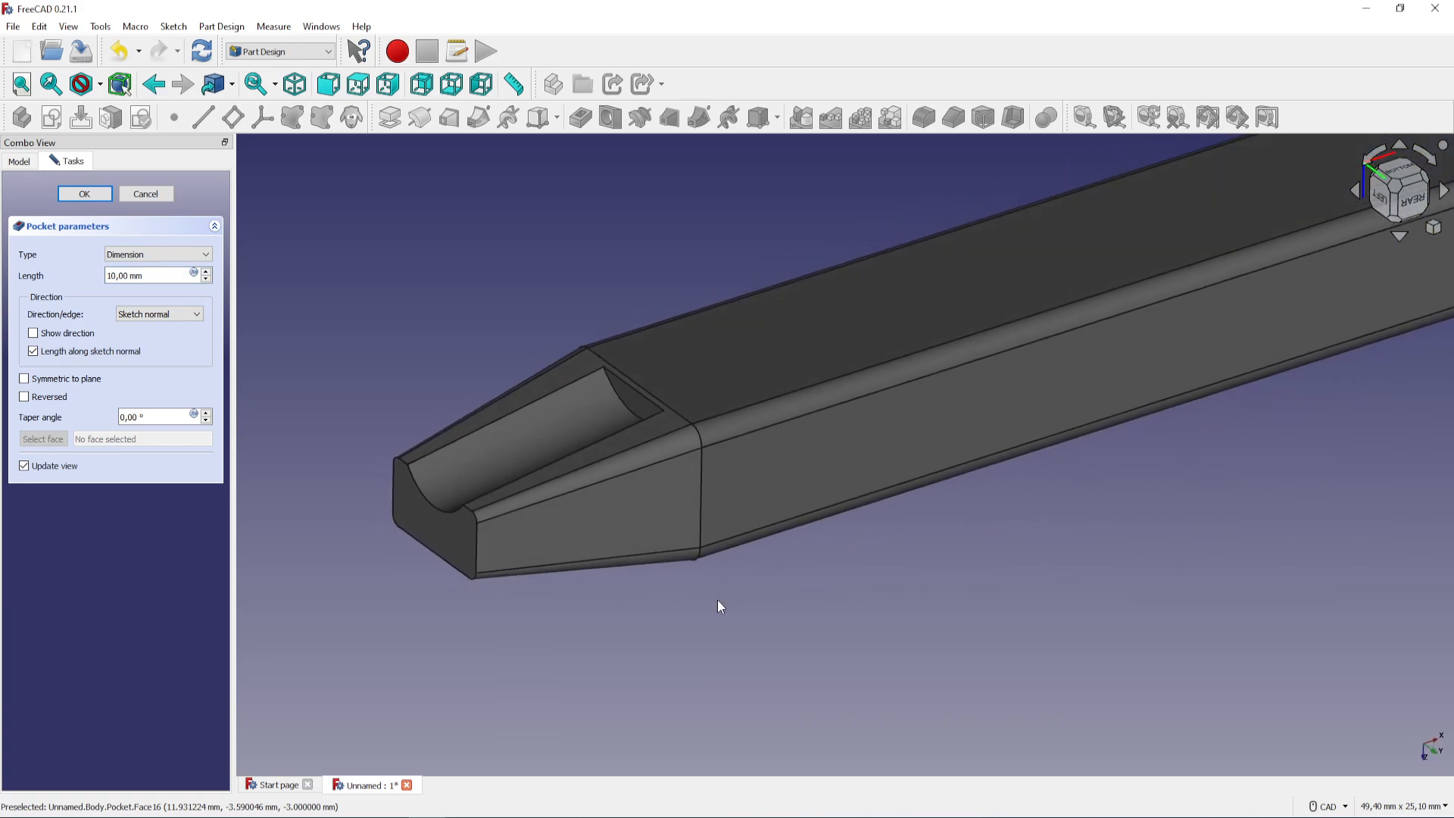
Set the pocket's taper angle to -6° and accept the pocket
{"action": "left_click", "coordinate": [206, 421]}
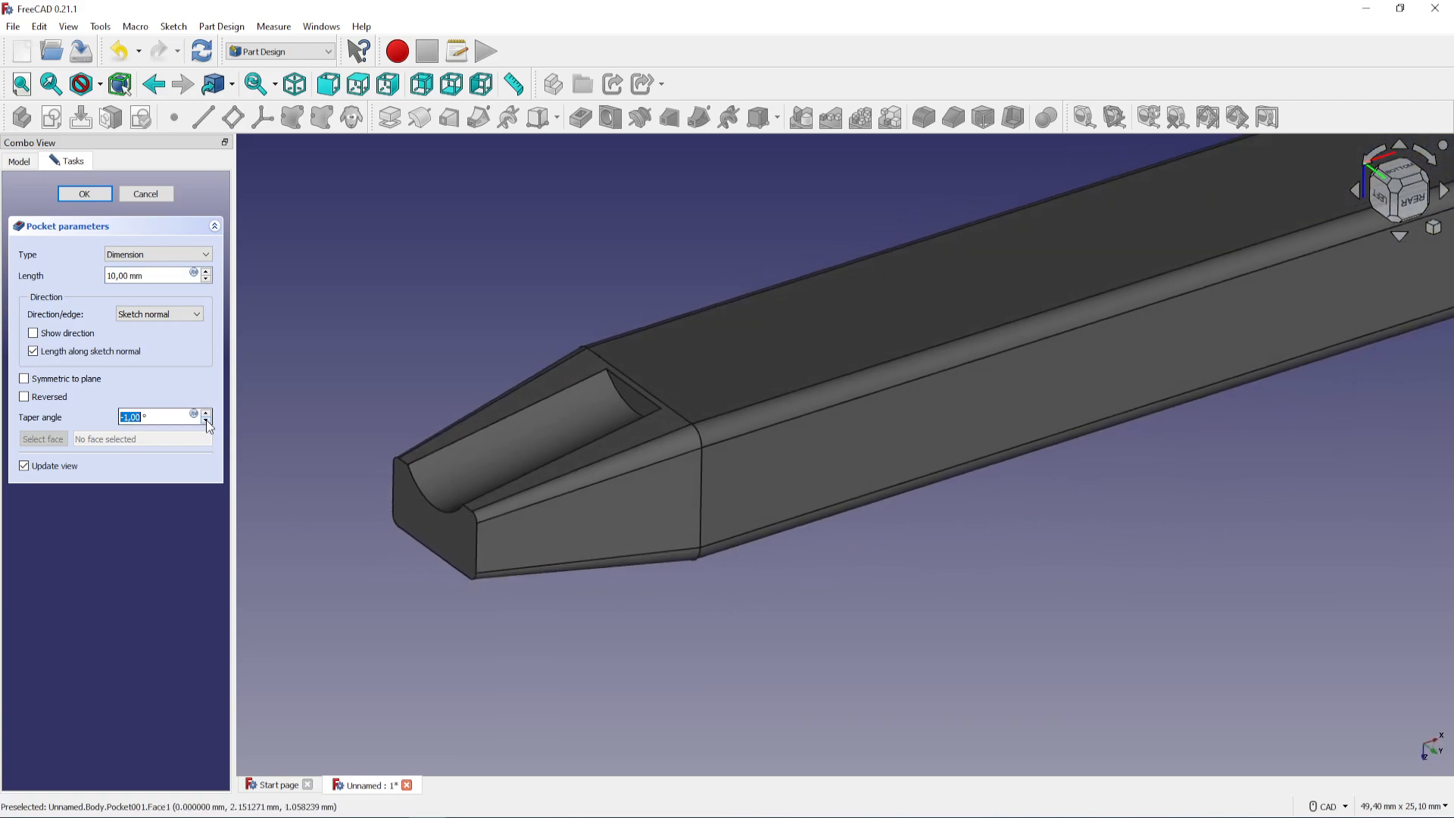
{"action": "left_click", "coordinate": [206, 421]}
{"action": "left_click", "coordinate": [206, 421]}
{"action": "left_click", "coordinate": [205, 421]}
{"action": "left_click", "coordinate": [206, 420]}
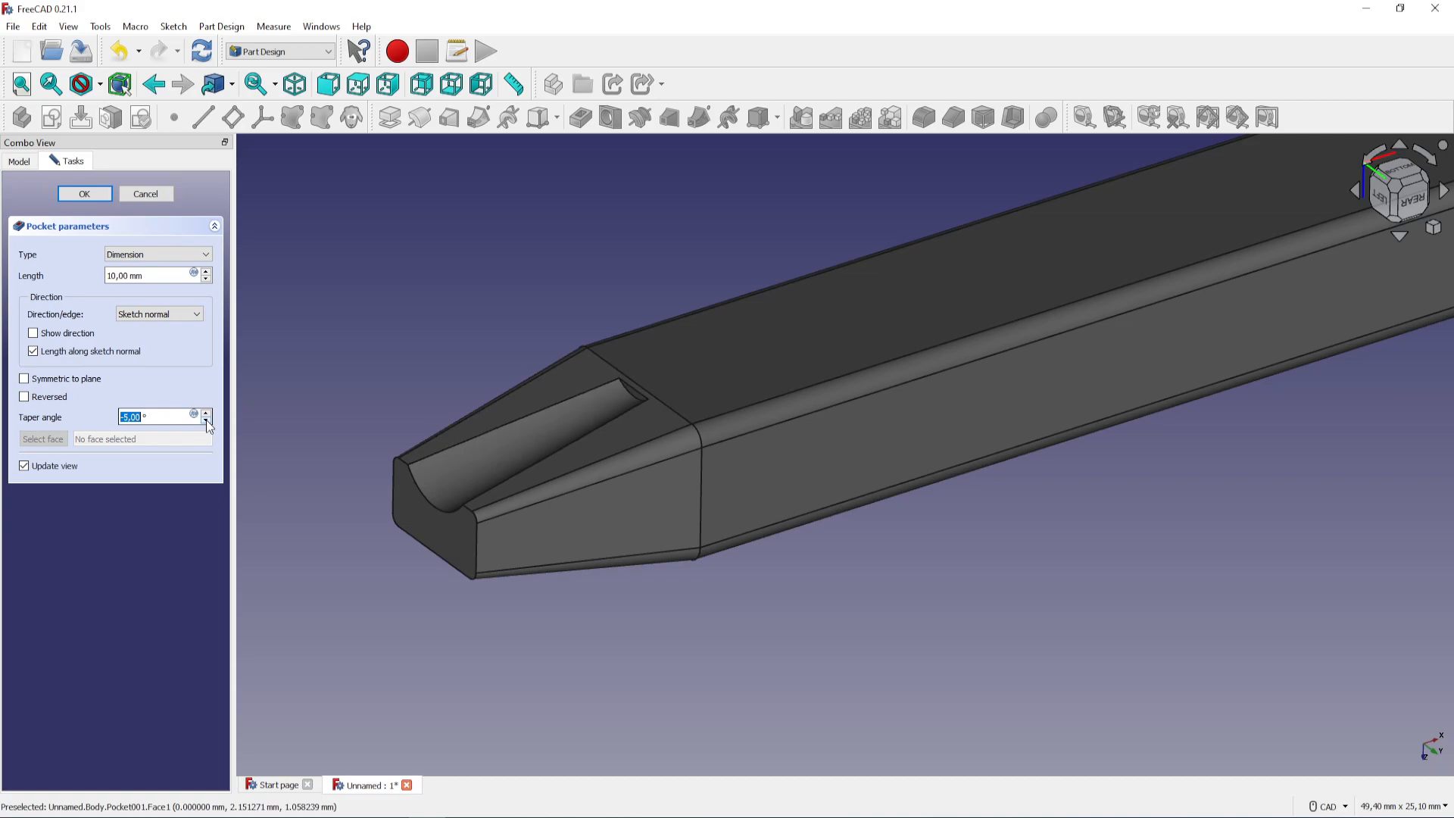
{"action": "left_click", "coordinate": [206, 421]}
{"action": "middle_click_drag", "start_coordinate": [407, 583], "coordinate": [749, 594]}
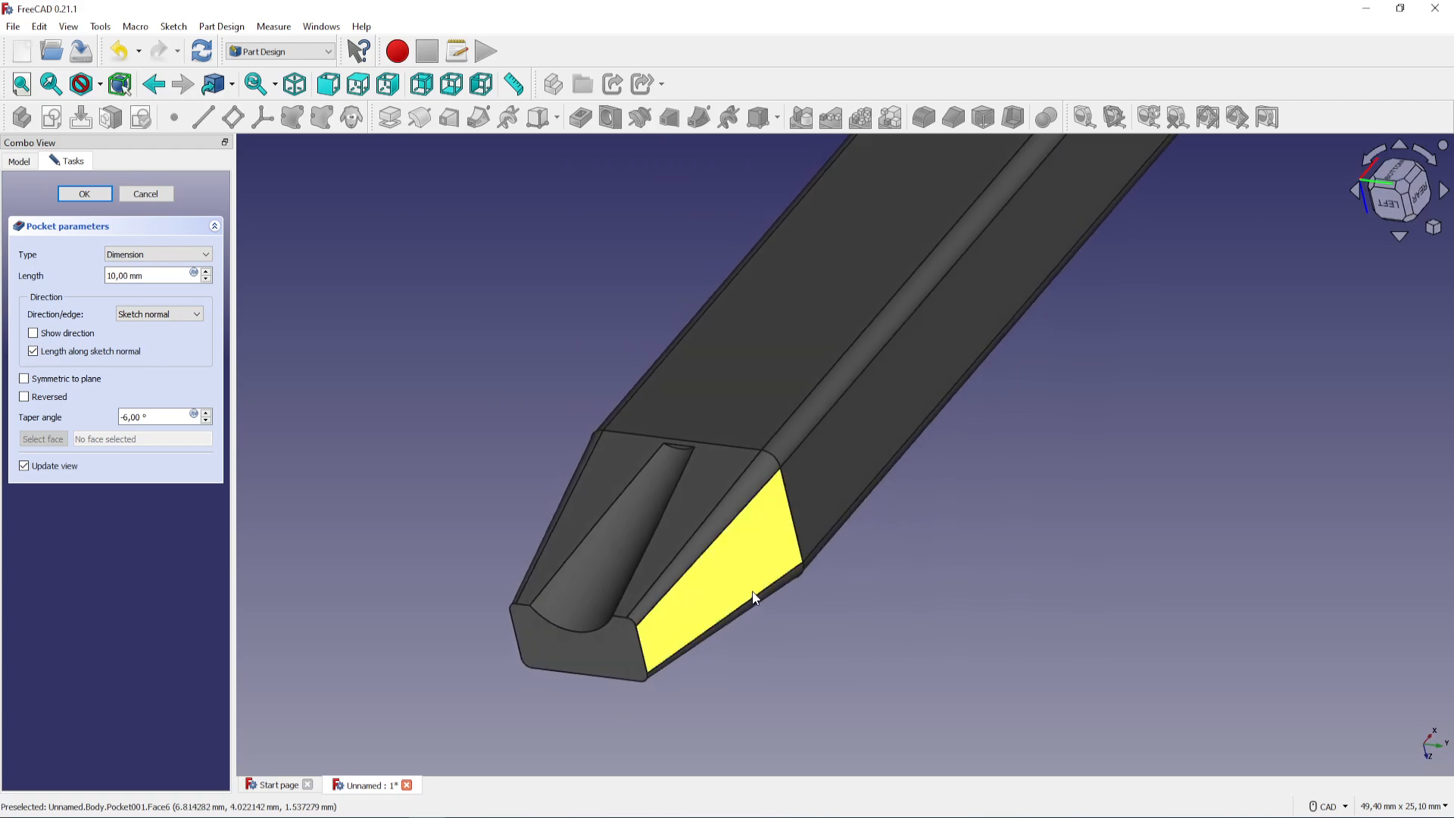
{"action": "left_click", "coordinate": [91, 193]}
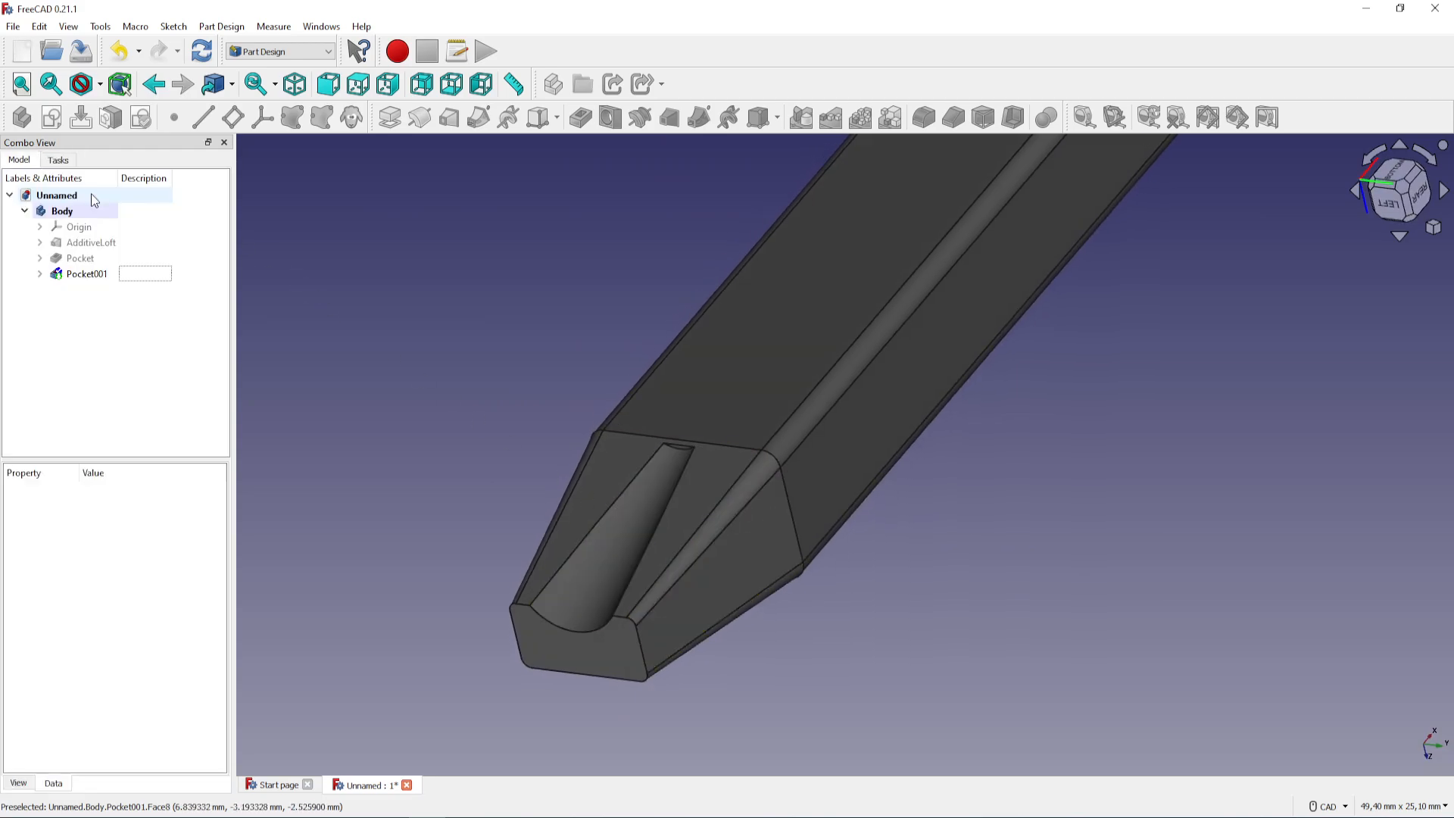
Mirror the tapered pocket across the Base XY plane to cut the opposite side of the narrow end
{"action": "middle_click_drag", "start_coordinate": [634, 535], "coordinate": [713, 527]}
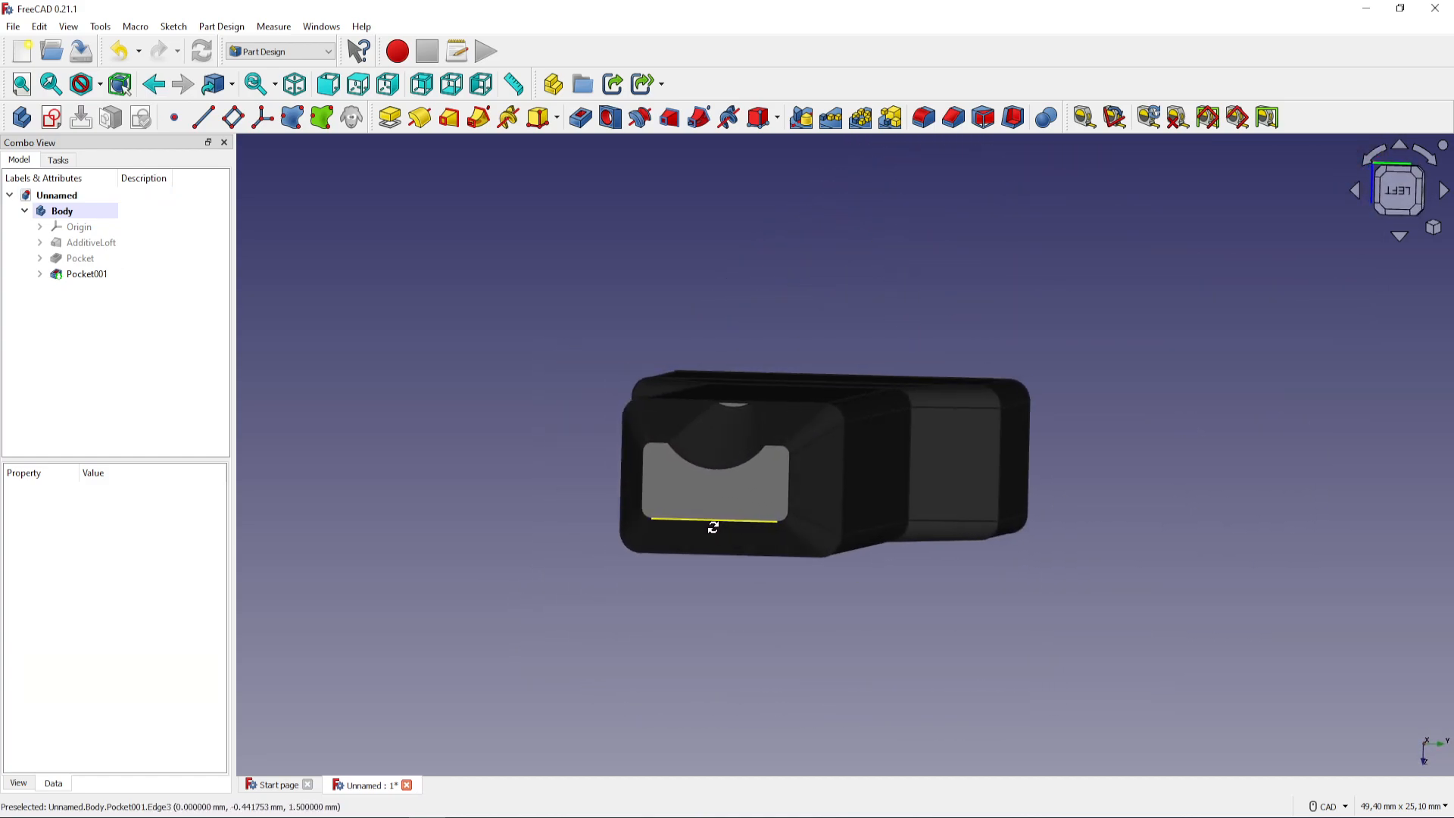
{"action": "left_click", "coordinate": [99, 275]}
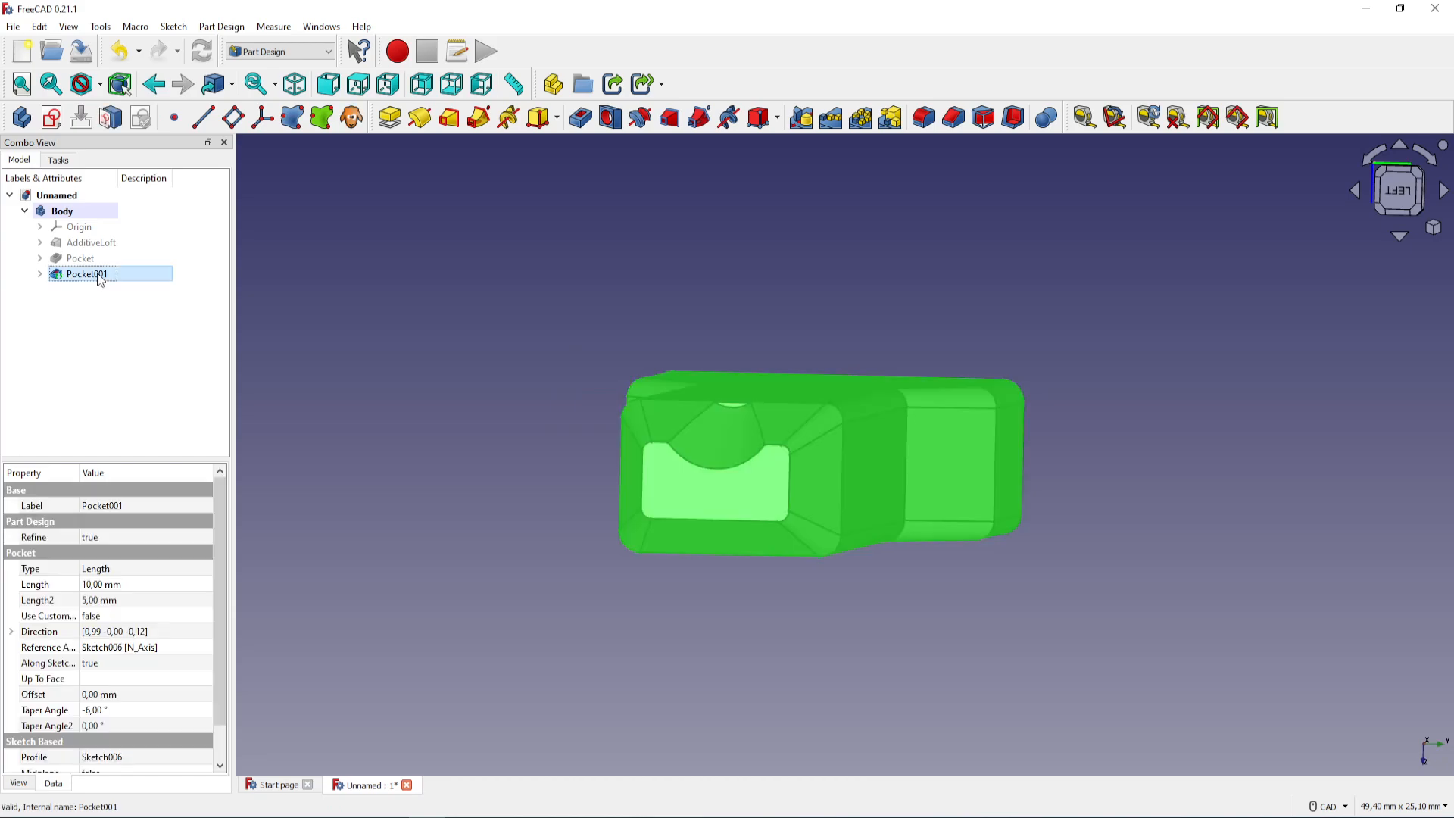
{"action": "left_click", "coordinate": [801, 118]}
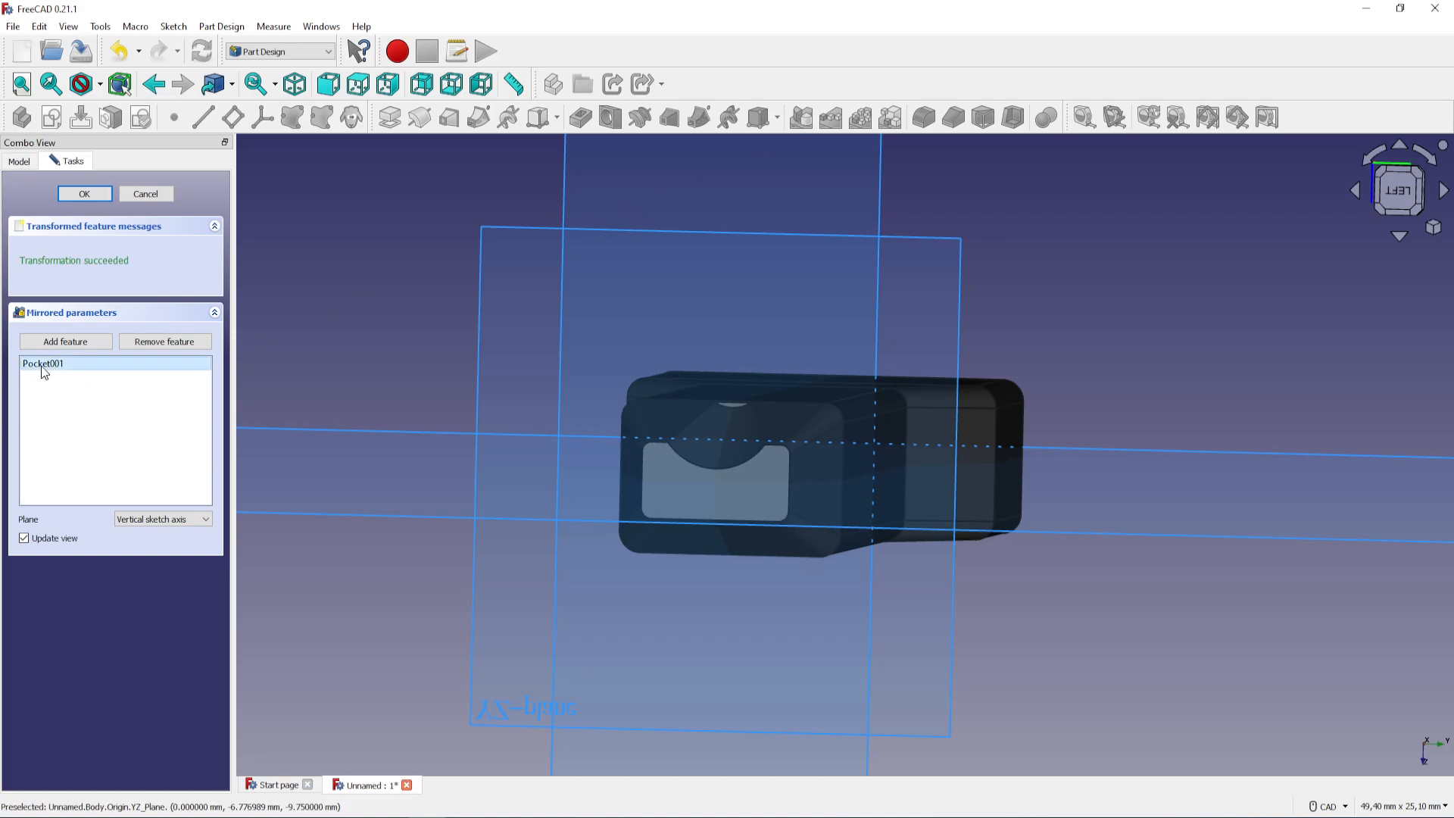
{"action": "left_click", "coordinate": [200, 519]}
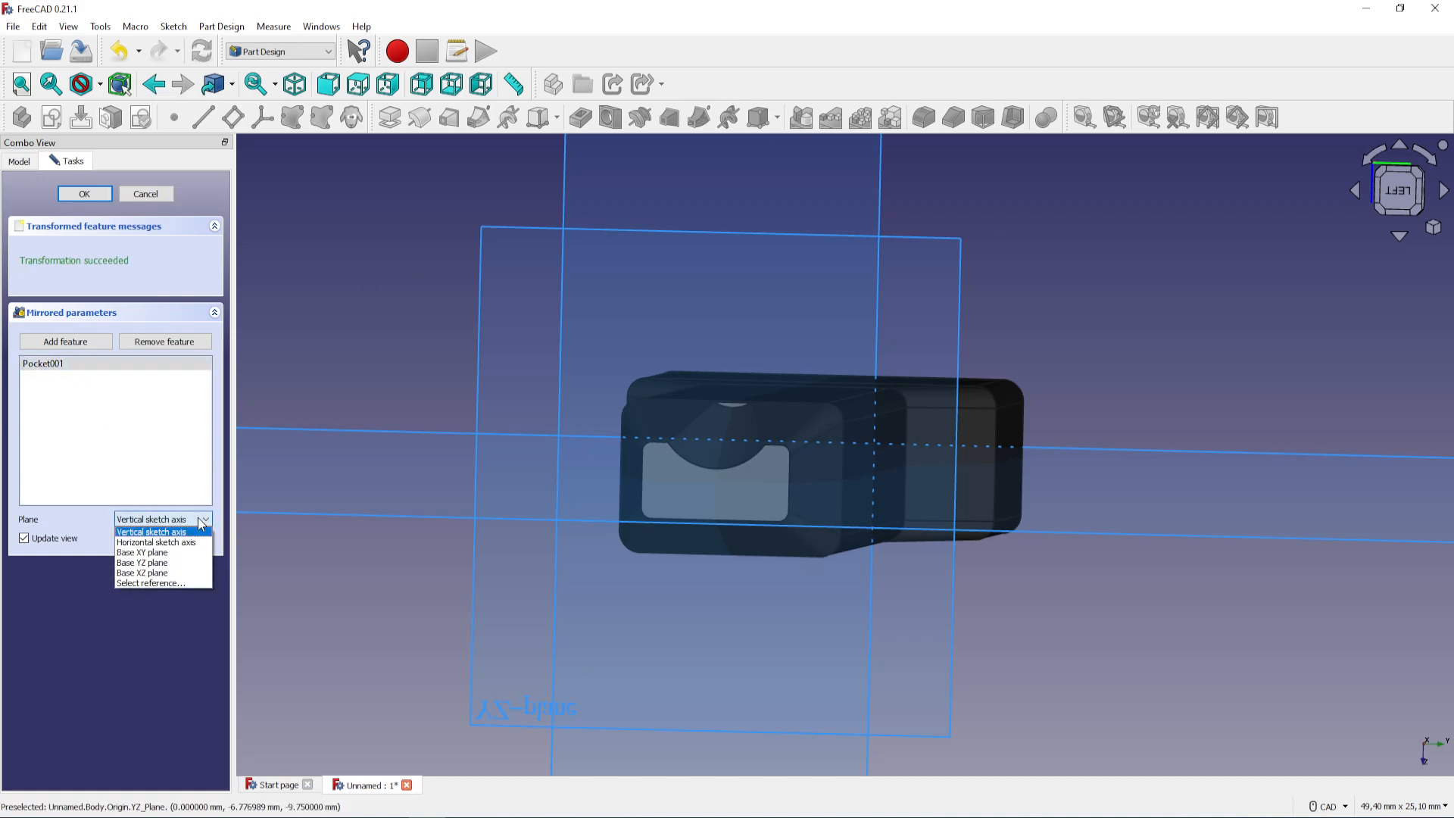
{"action": "left_click", "coordinate": [186, 553]}
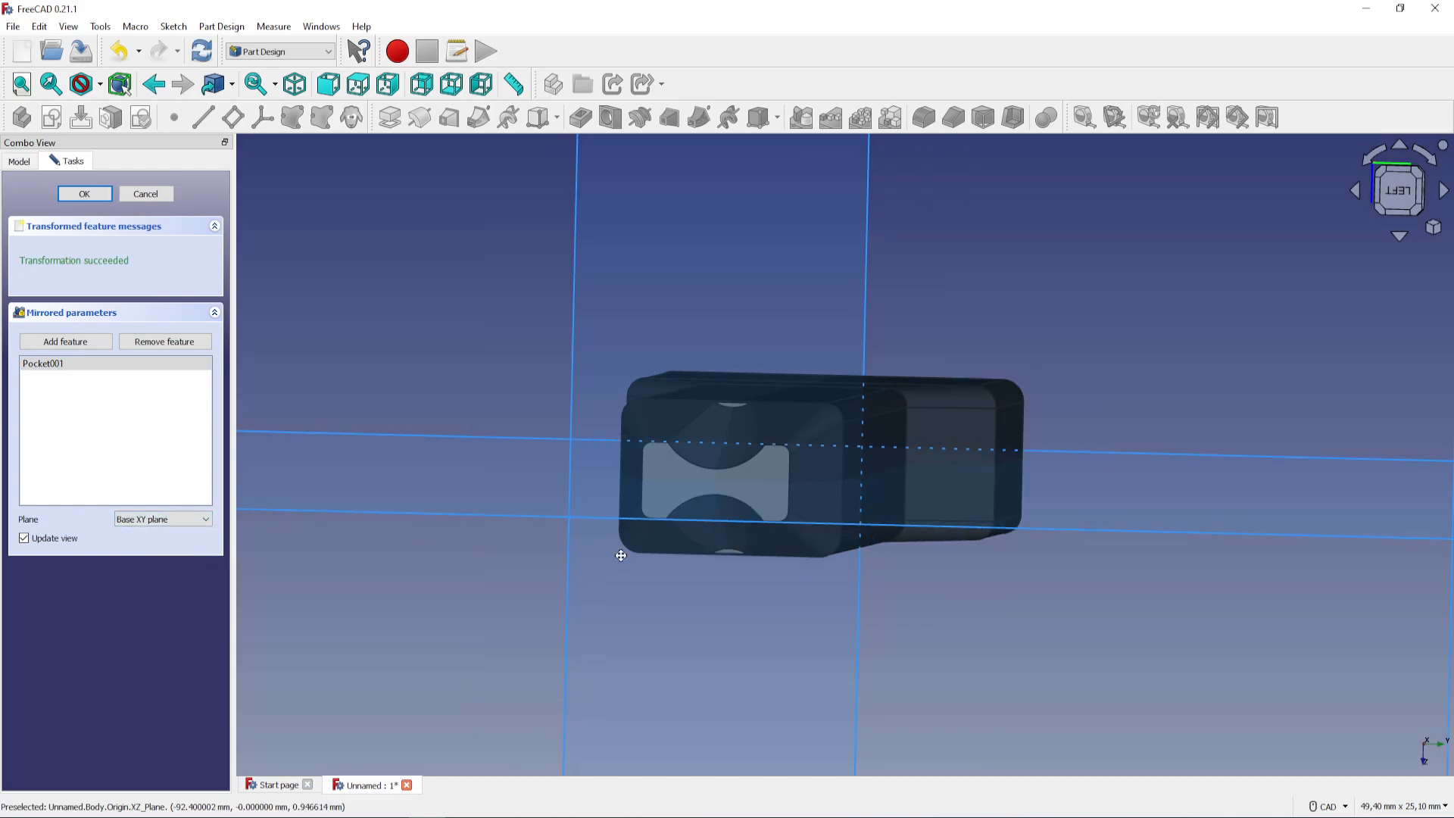
{"action": "middle_click_drag", "start_coordinate": [617, 552], "coordinate": [613, 588]}
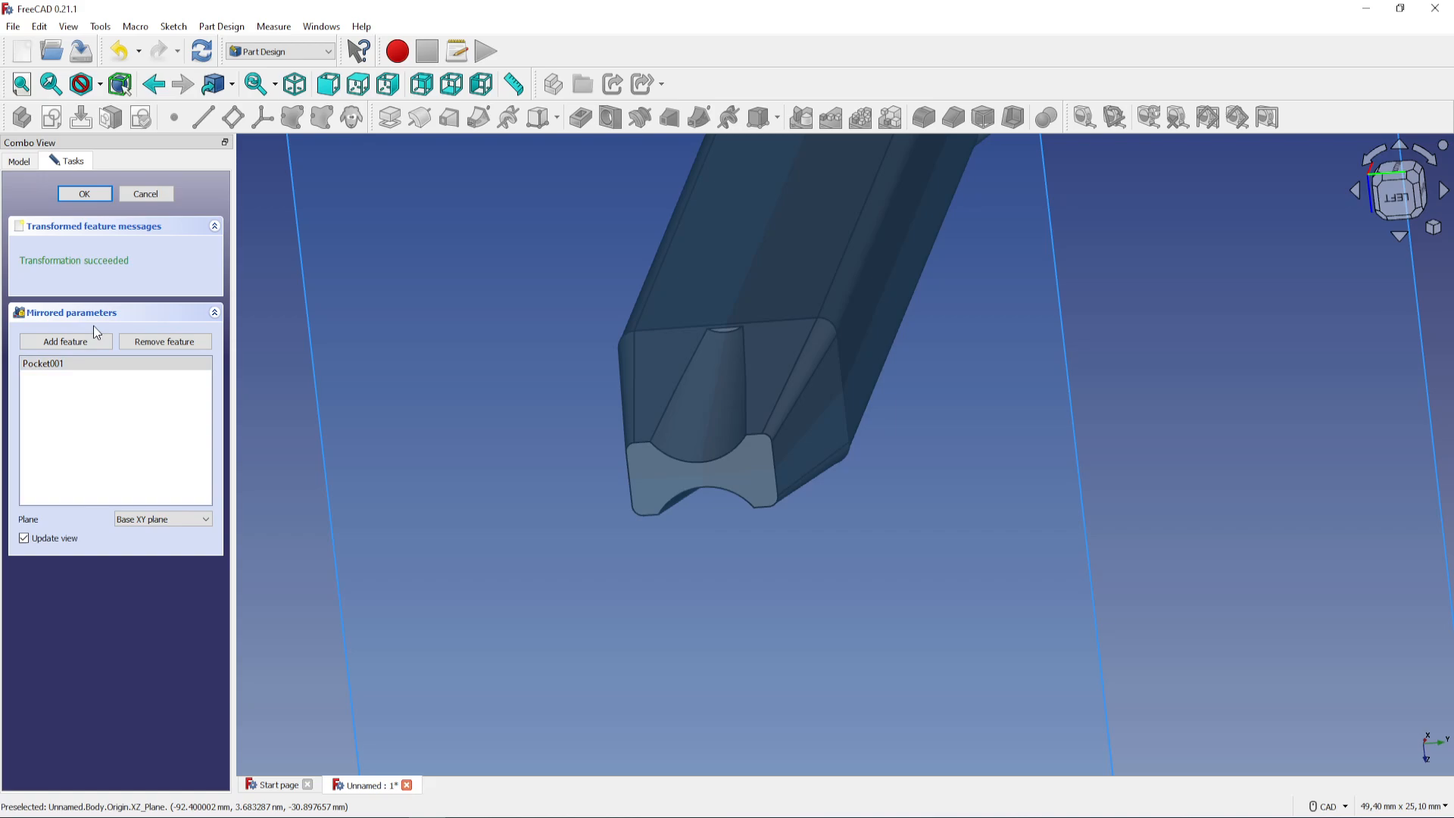
{"action": "left_click", "coordinate": [82, 195]}
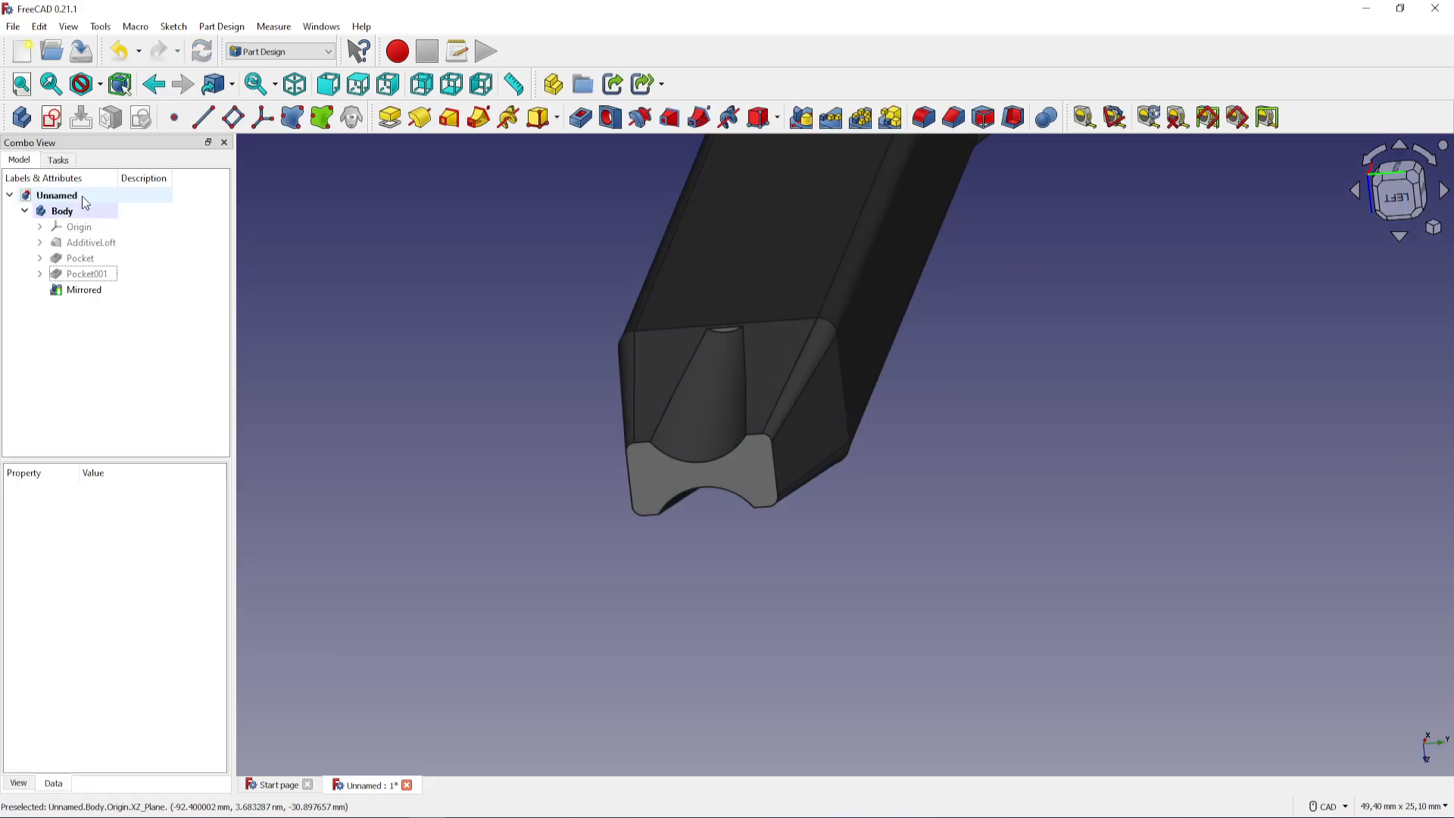
Switch to the Part workbench
{"action": "scroll", "coordinate": [811, 385], "scroll_direction": "down", "scroll_amount": 4}
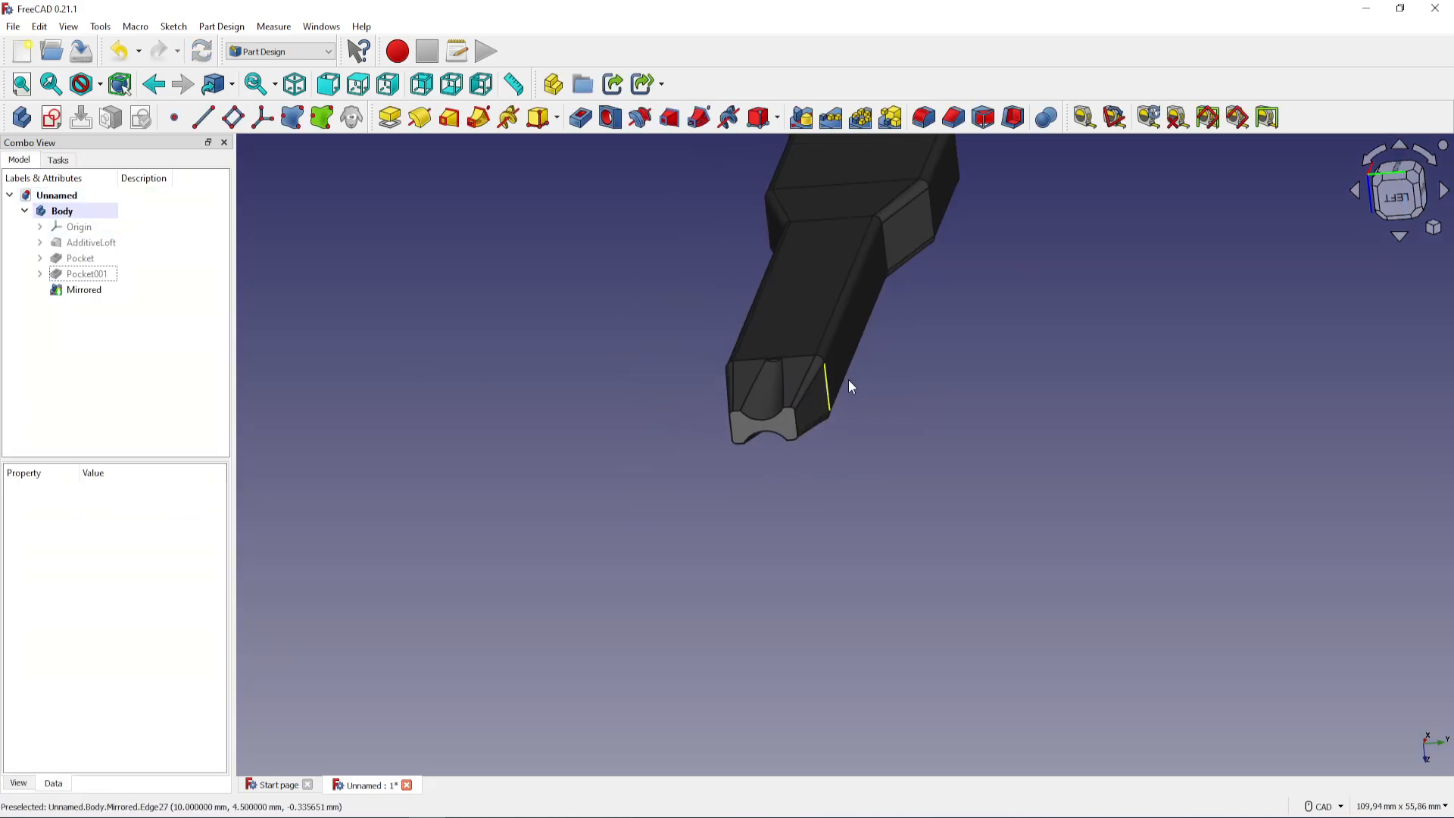
{"action": "middle_click_drag", "start_coordinate": [926, 398], "coordinate": [832, 523]}
{"action": "middle_click_drag", "start_coordinate": [1110, 417], "coordinate": [1030, 560]}
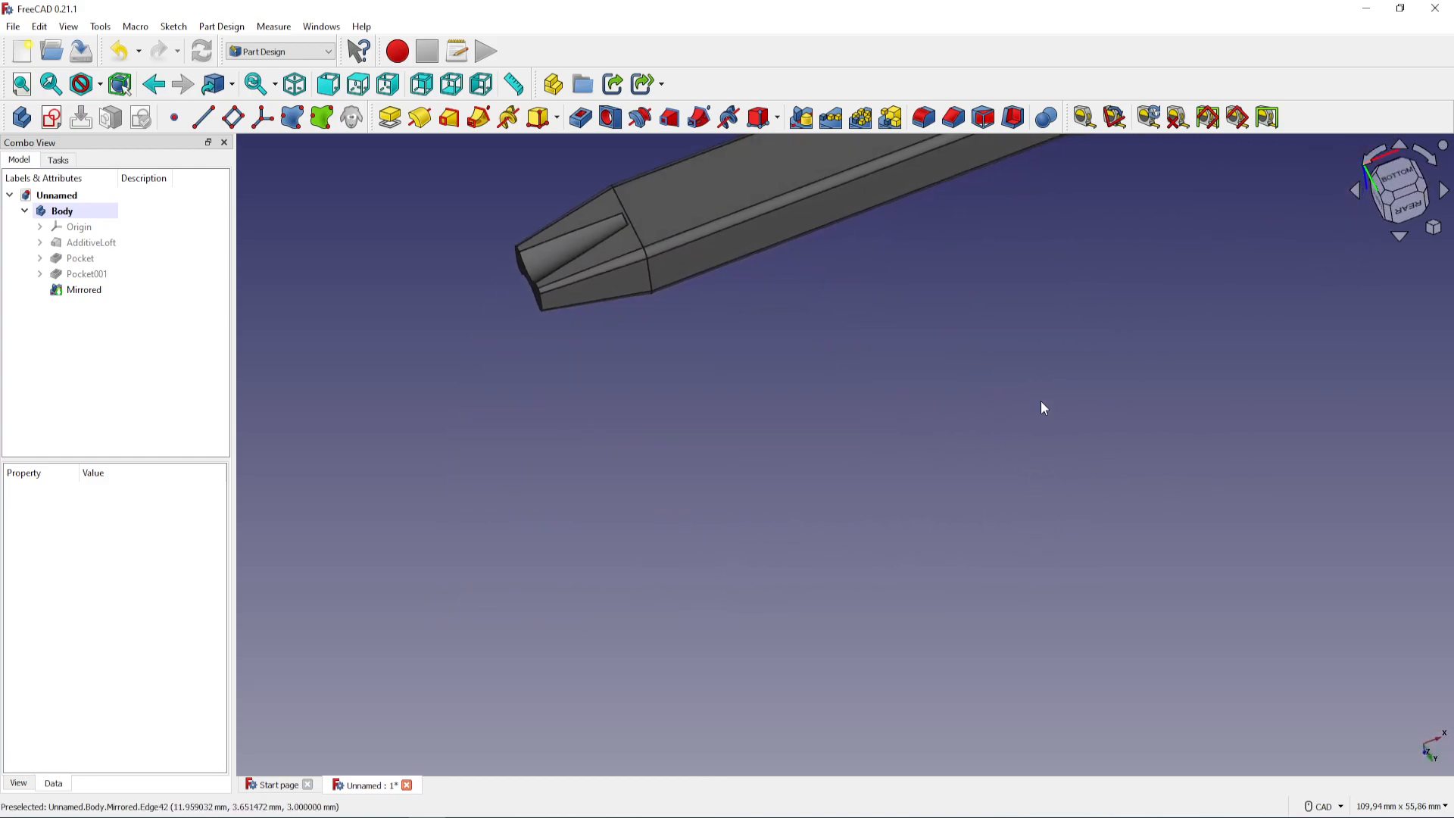
{"action": "middle_click_drag", "start_coordinate": [1046, 385], "coordinate": [924, 569]}
{"action": "scroll", "coordinate": [943, 530], "scroll_direction": "down", "scroll_amount": 4}
{"action": "middle_click_drag", "start_coordinate": [1039, 442], "coordinate": [684, 451]}
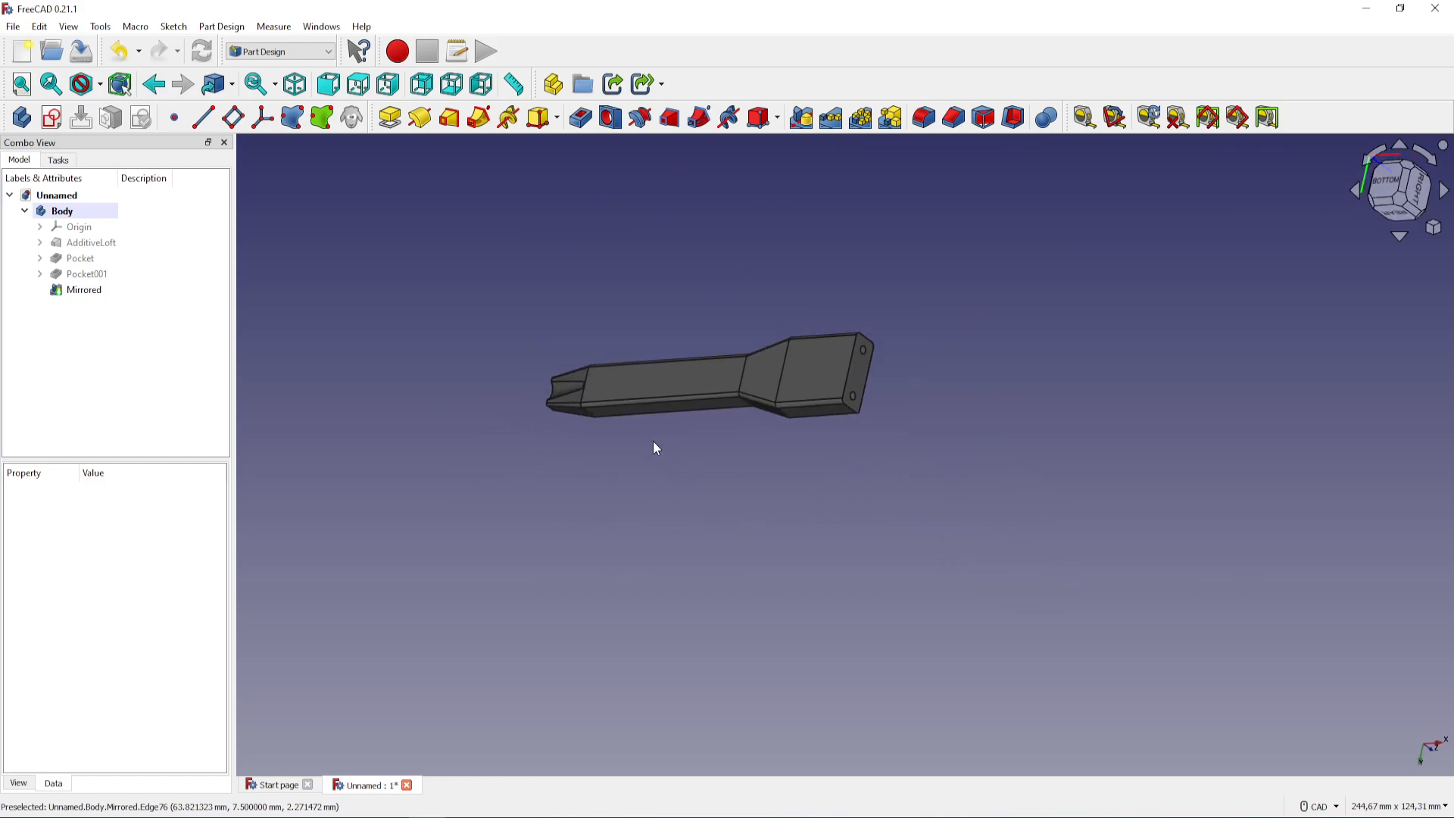
{"action": "left_click", "coordinate": [303, 54]}
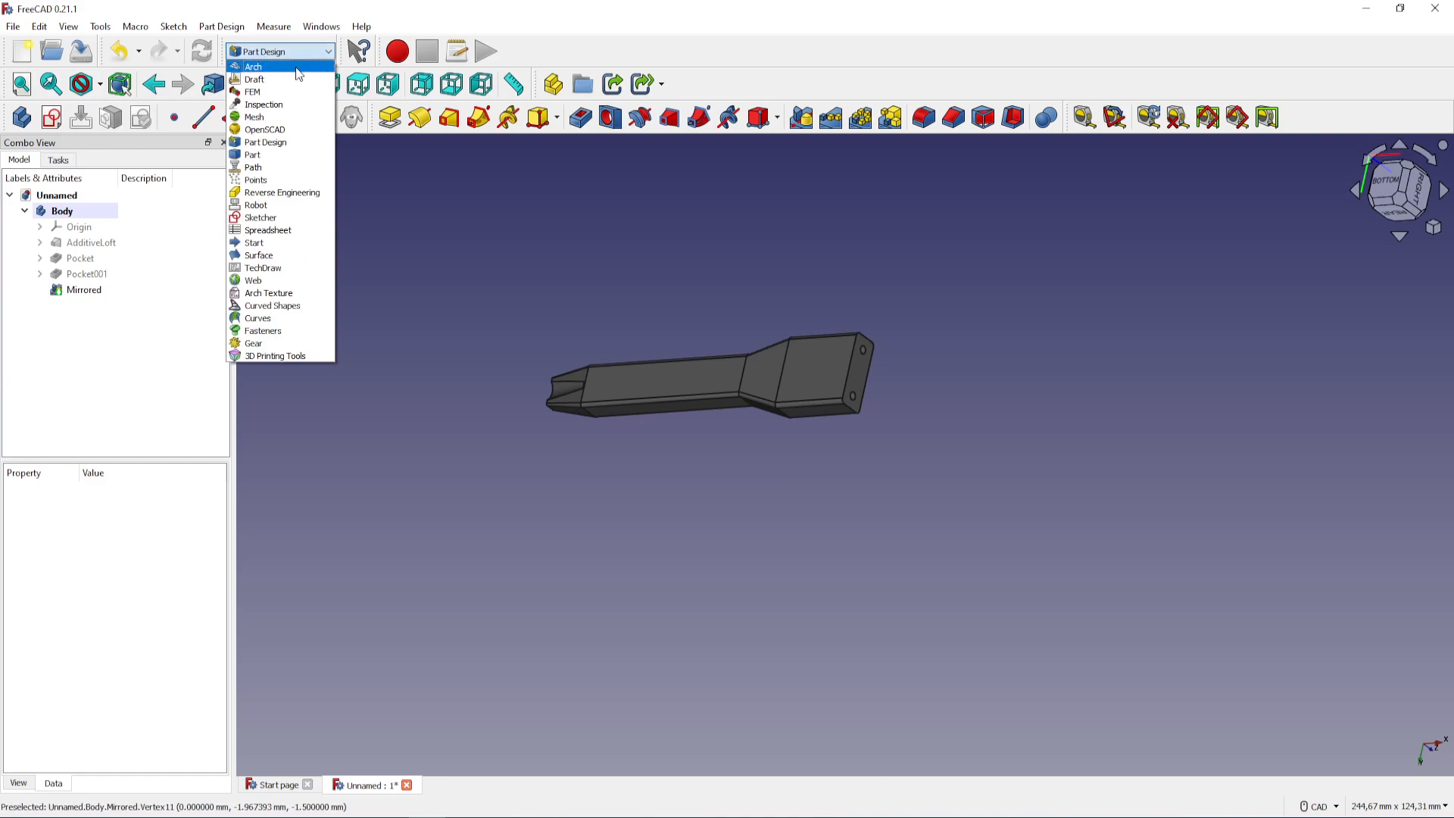
{"action": "left_click", "coordinate": [291, 157]}
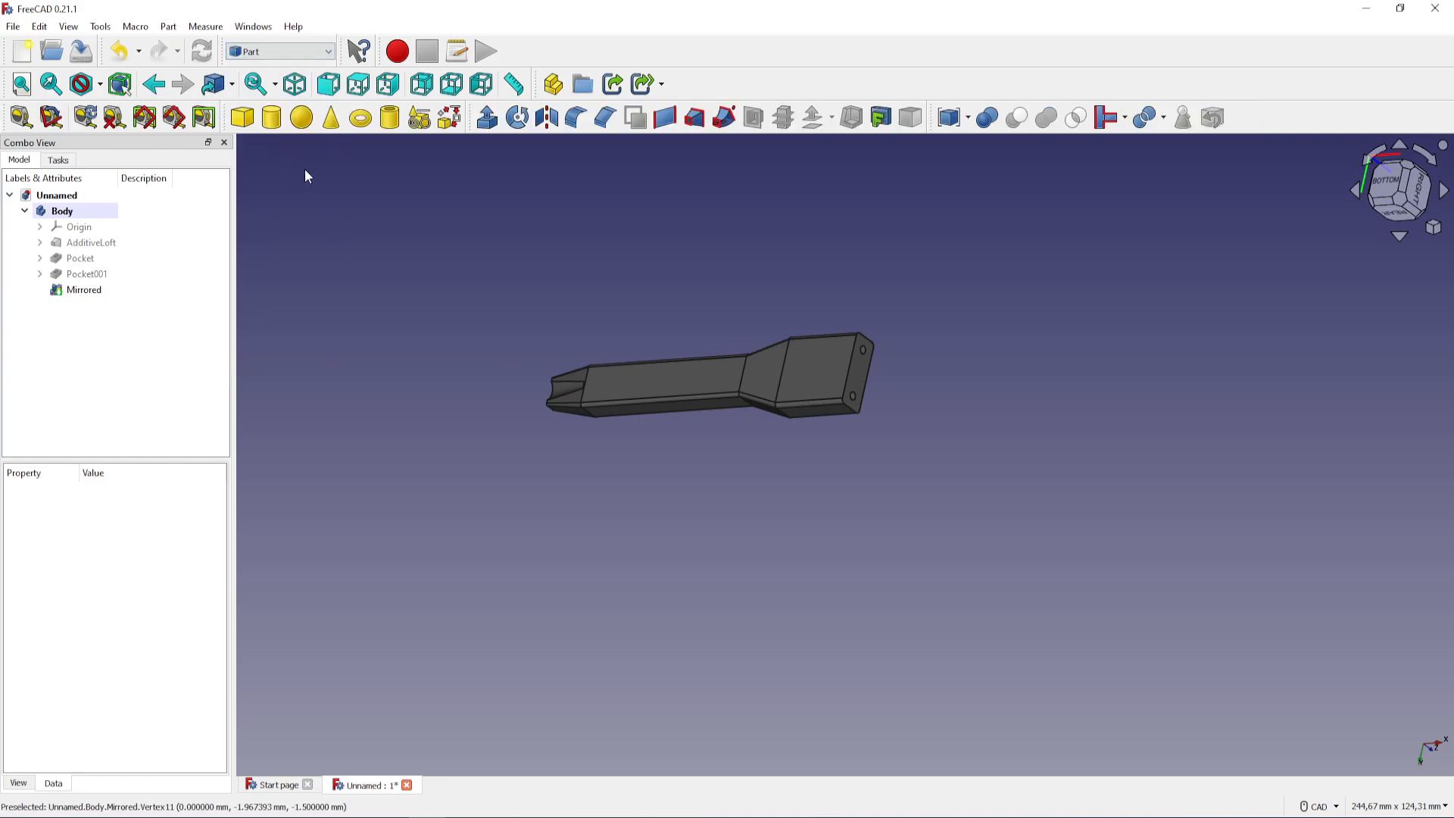
Create a plane primitive with a length of 300 mm and a width of 300 mm, positioned at the origin
{"action": "left_click", "coordinate": [419, 119]}
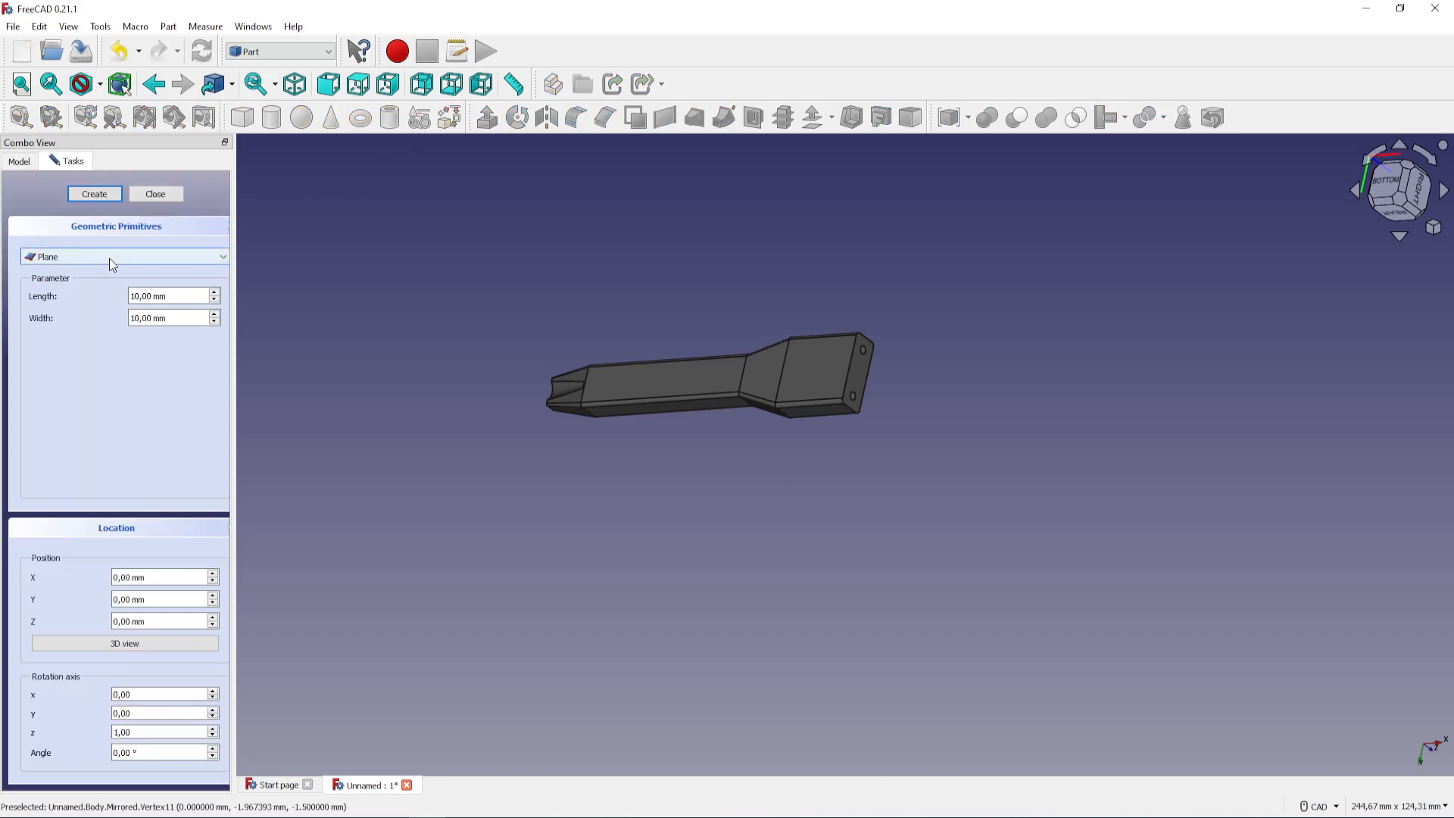
{"action": "left_click", "coordinate": [111, 258]}
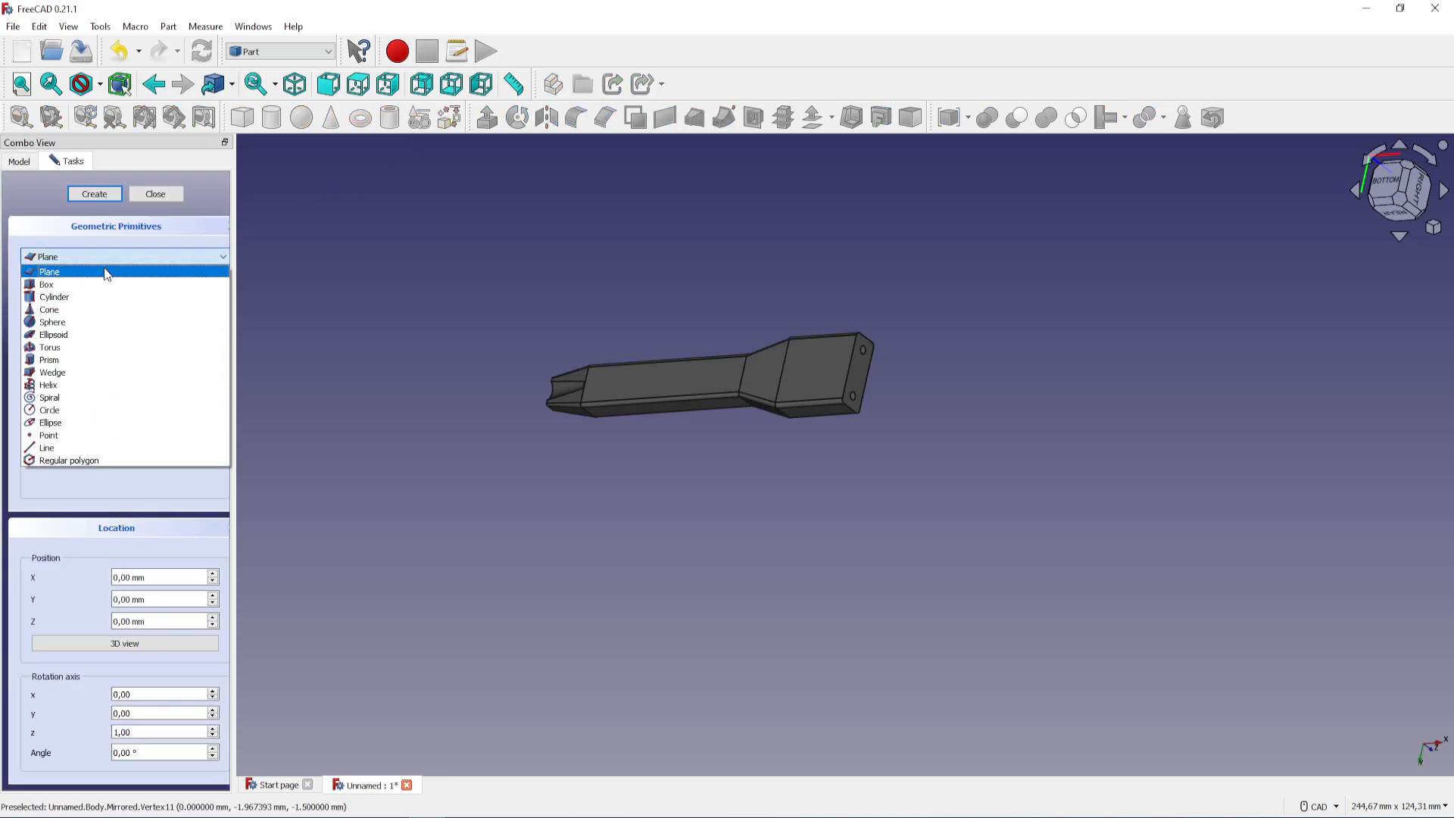
{"action": "left_click", "coordinate": [103, 271]}
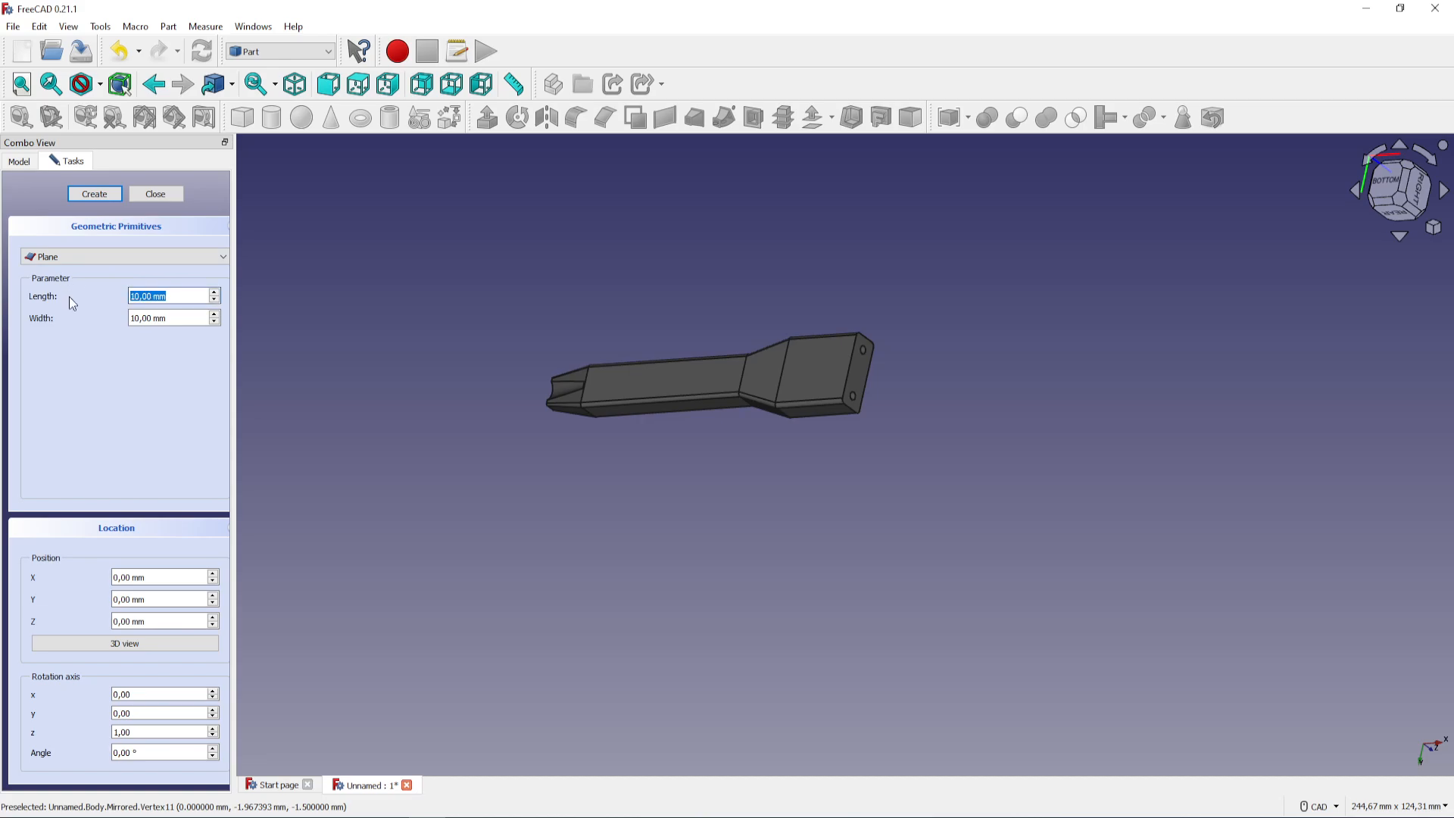
{"action": "type", "text": "300"}
{"action": "key", "text": "ctrl+a"}
{"action": "type", "text": "300"}
{"action": "left_click", "coordinate": [101, 196]}
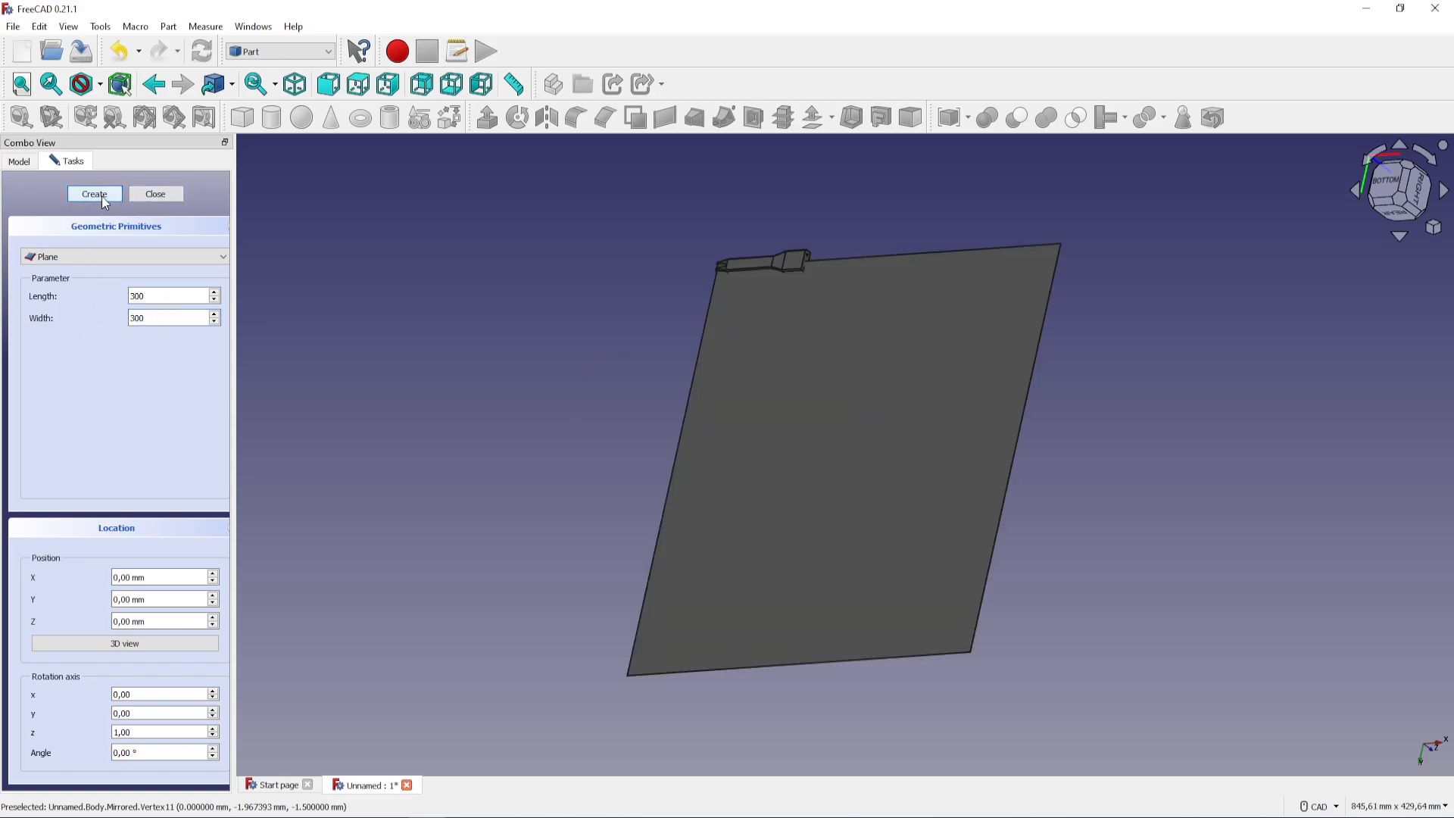
{"action": "scroll", "coordinate": [769, 287], "scroll_direction": "up", "scroll_amount": 3}
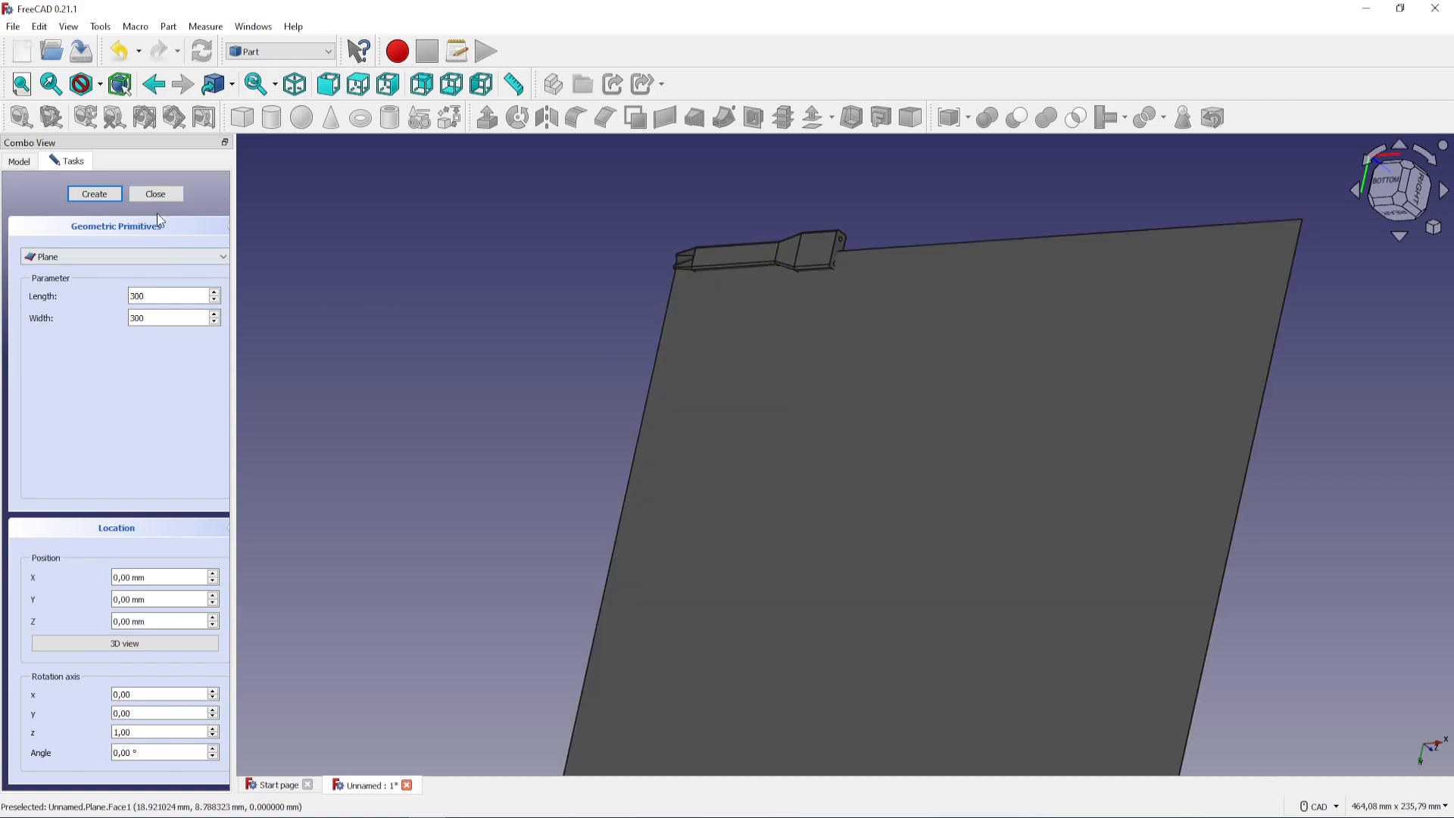
{"action": "left_click", "coordinate": [157, 196]}
{"action": "middle_click_drag", "start_coordinate": [854, 487], "coordinate": [849, 277]}
{"action": "left_click", "coordinate": [1427, 156]}
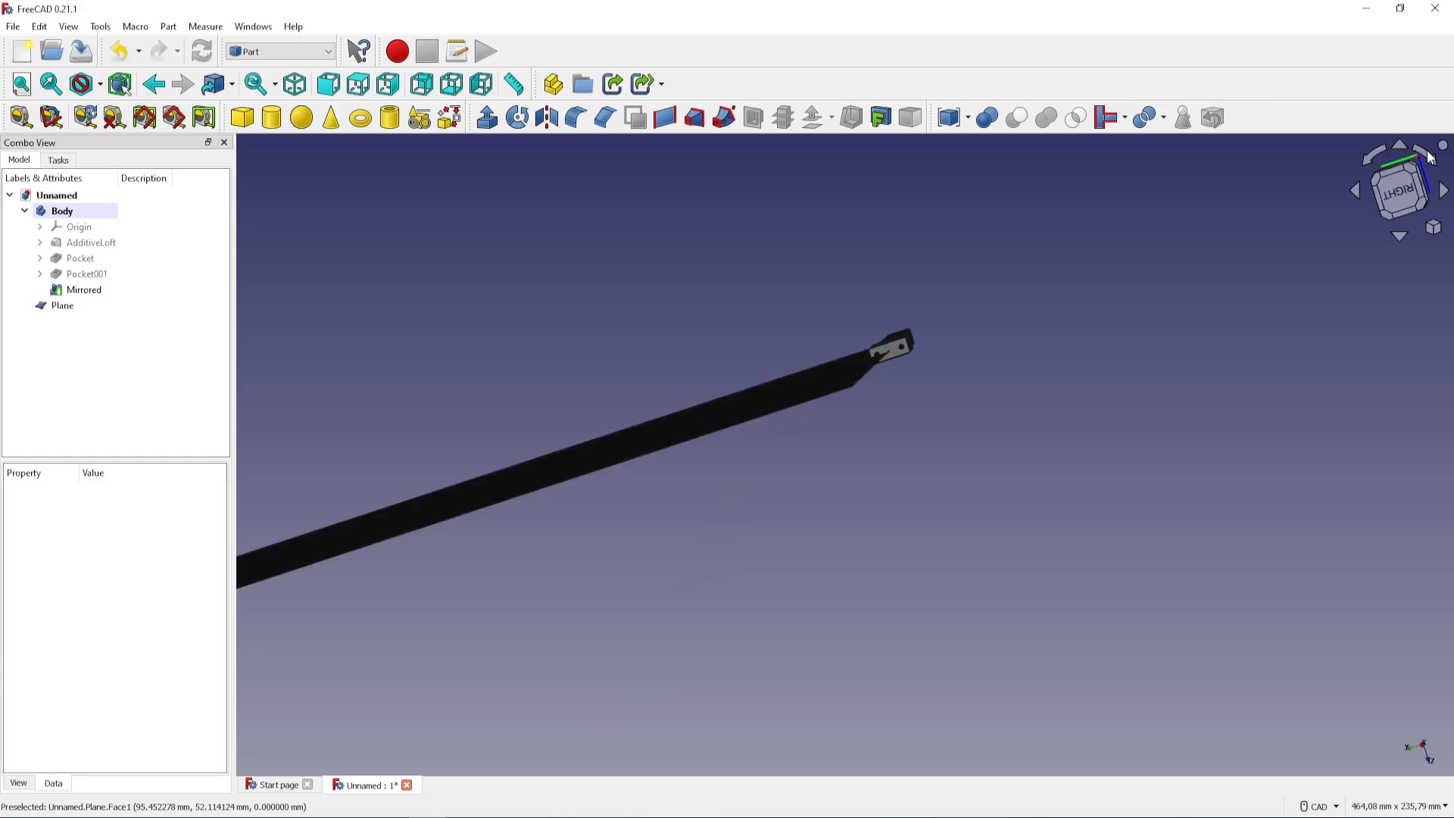
{"action": "left_click", "coordinate": [1430, 156]}
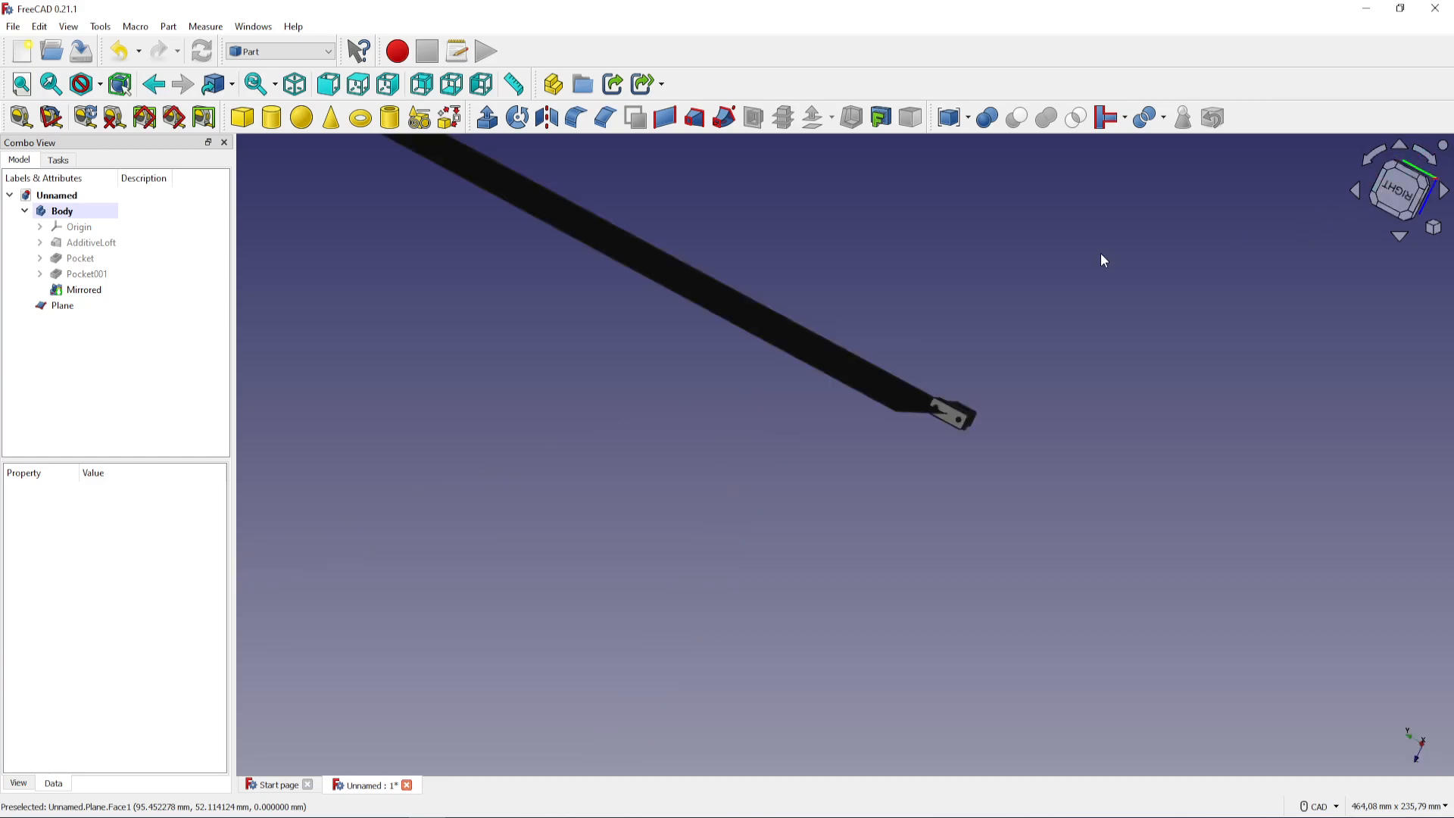
{"action": "left_click", "coordinate": [1356, 190]}
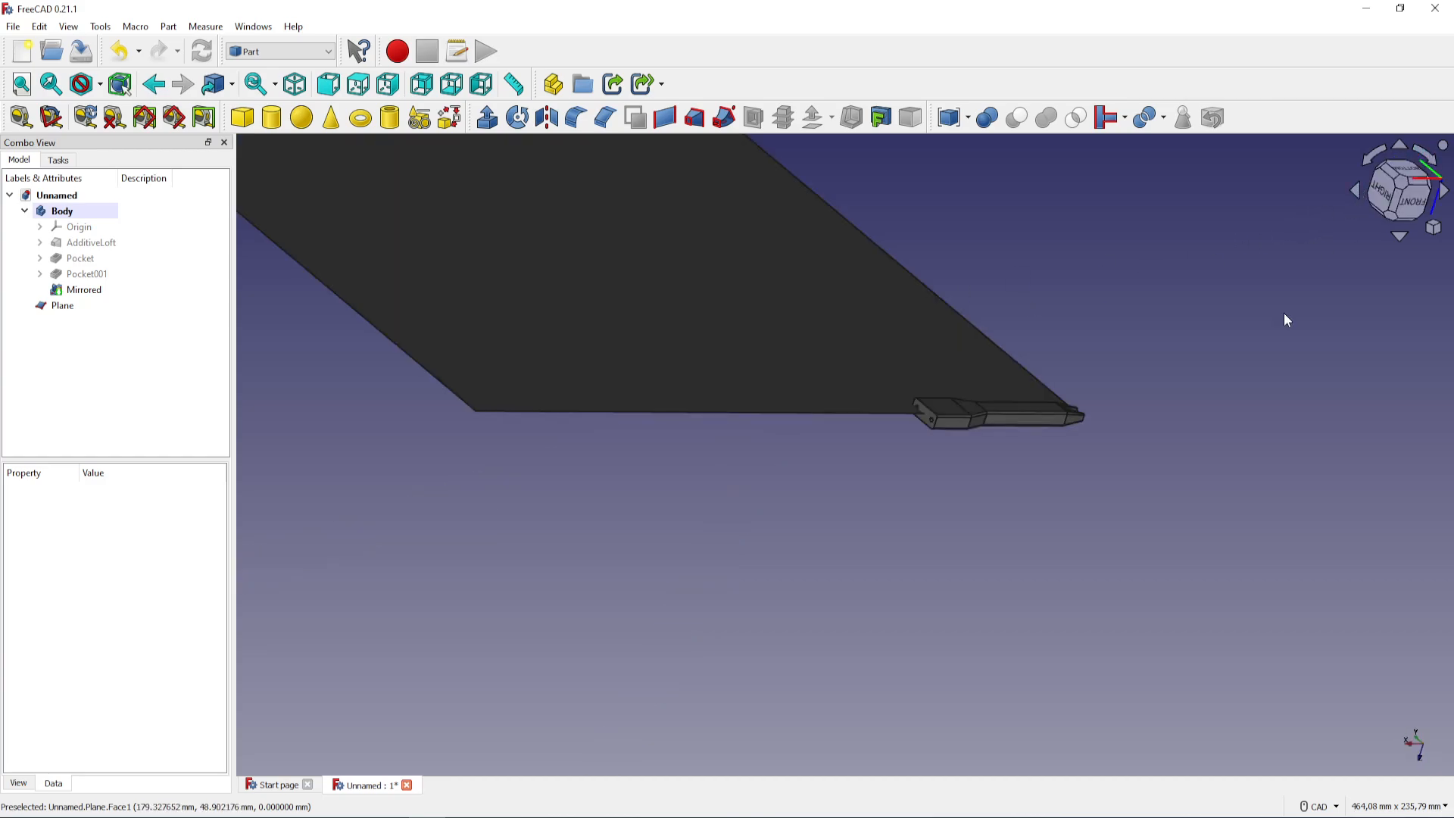
Transform the 300 mm plane by -80 mm along X and in the negative Y direction so it extends past the body on all sides
{"action": "left_click", "coordinate": [64, 308]}
{"action": "right_click", "coordinate": [107, 314]}
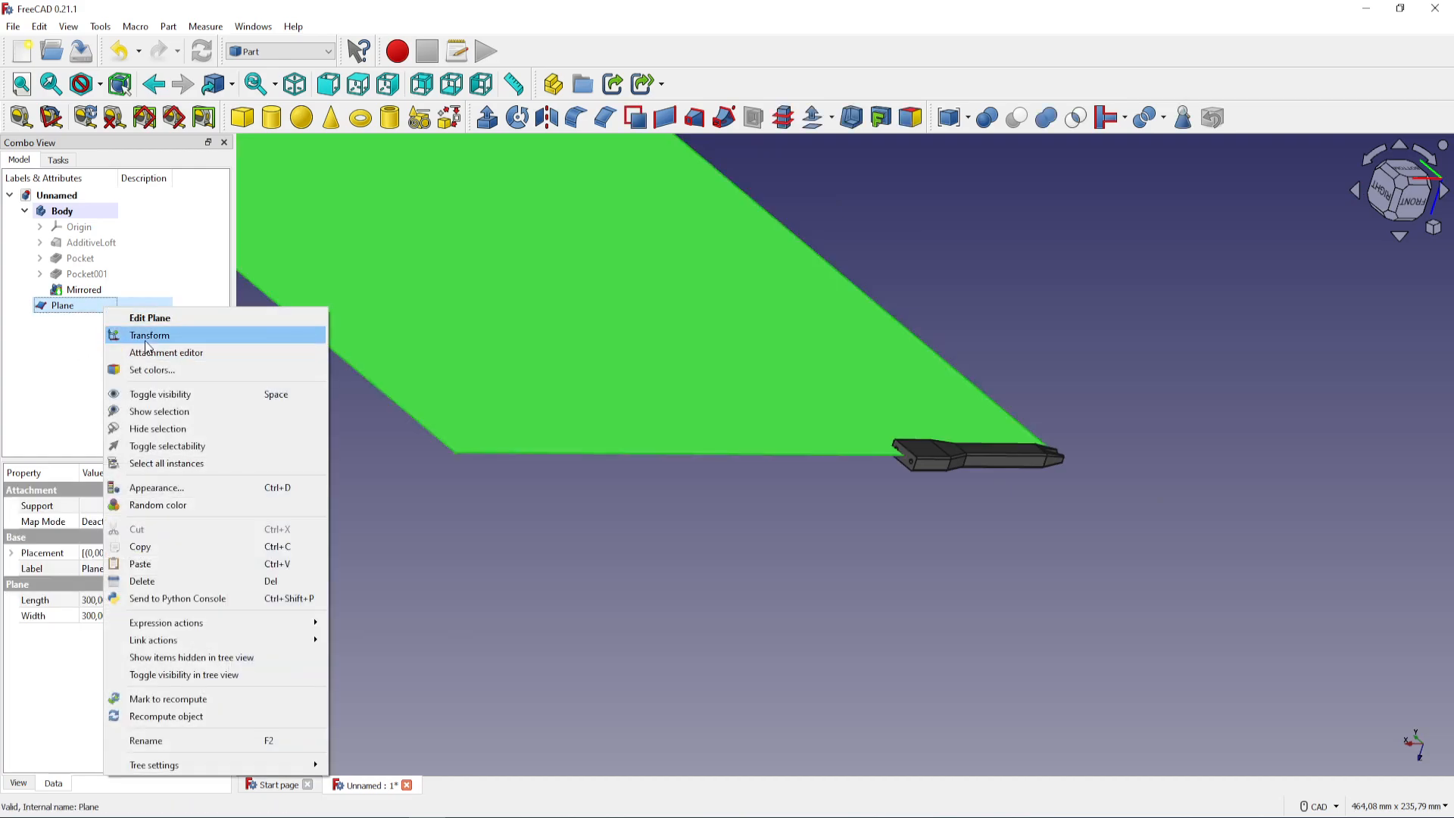
{"action": "left_click", "coordinate": [219, 340]}
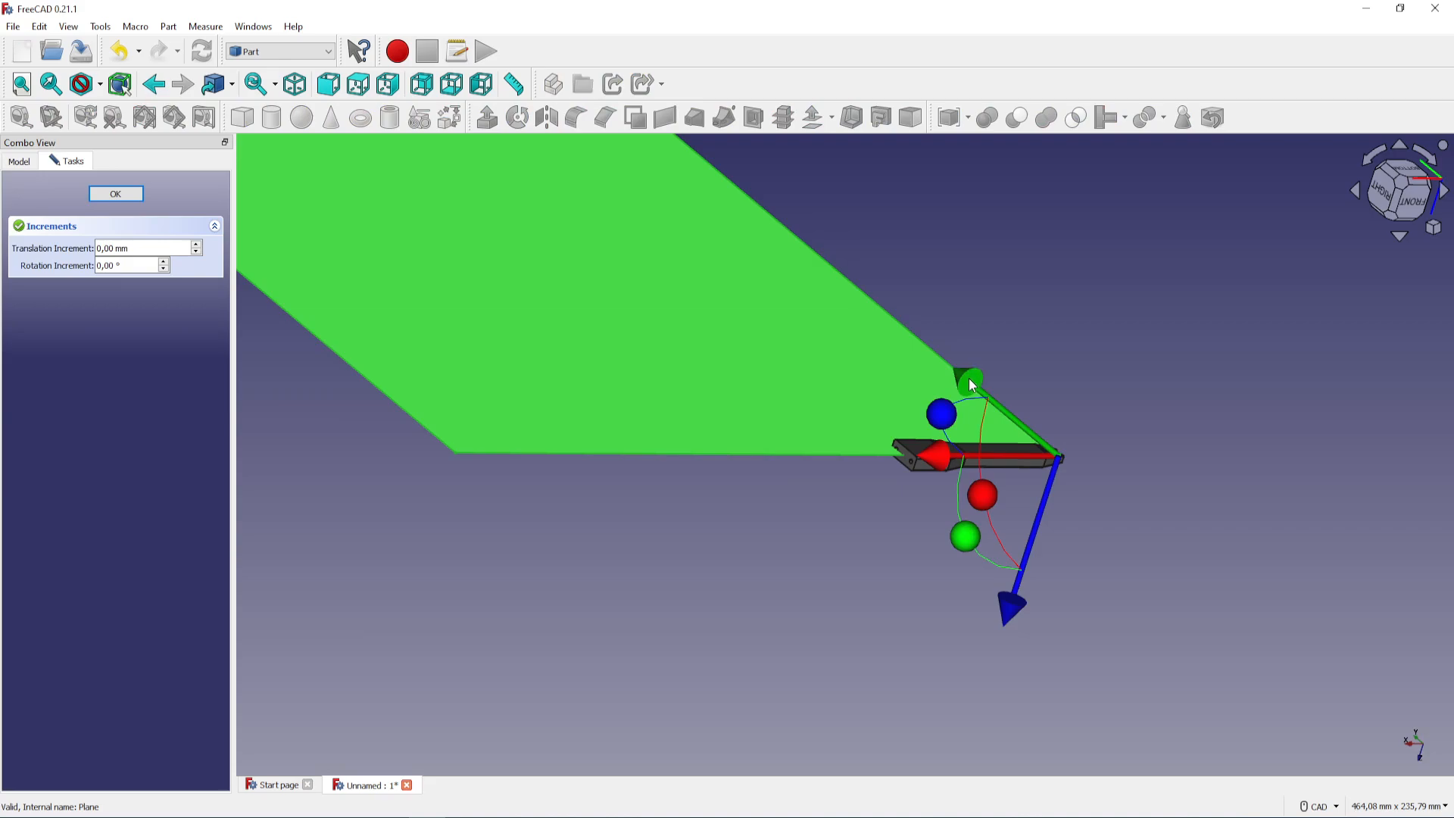
{"action": "left_click_drag", "start_coordinate": [972, 384], "coordinate": [1275, 605]}
{"action": "scroll", "coordinate": [1044, 509], "scroll_direction": "up", "scroll_amount": 5}
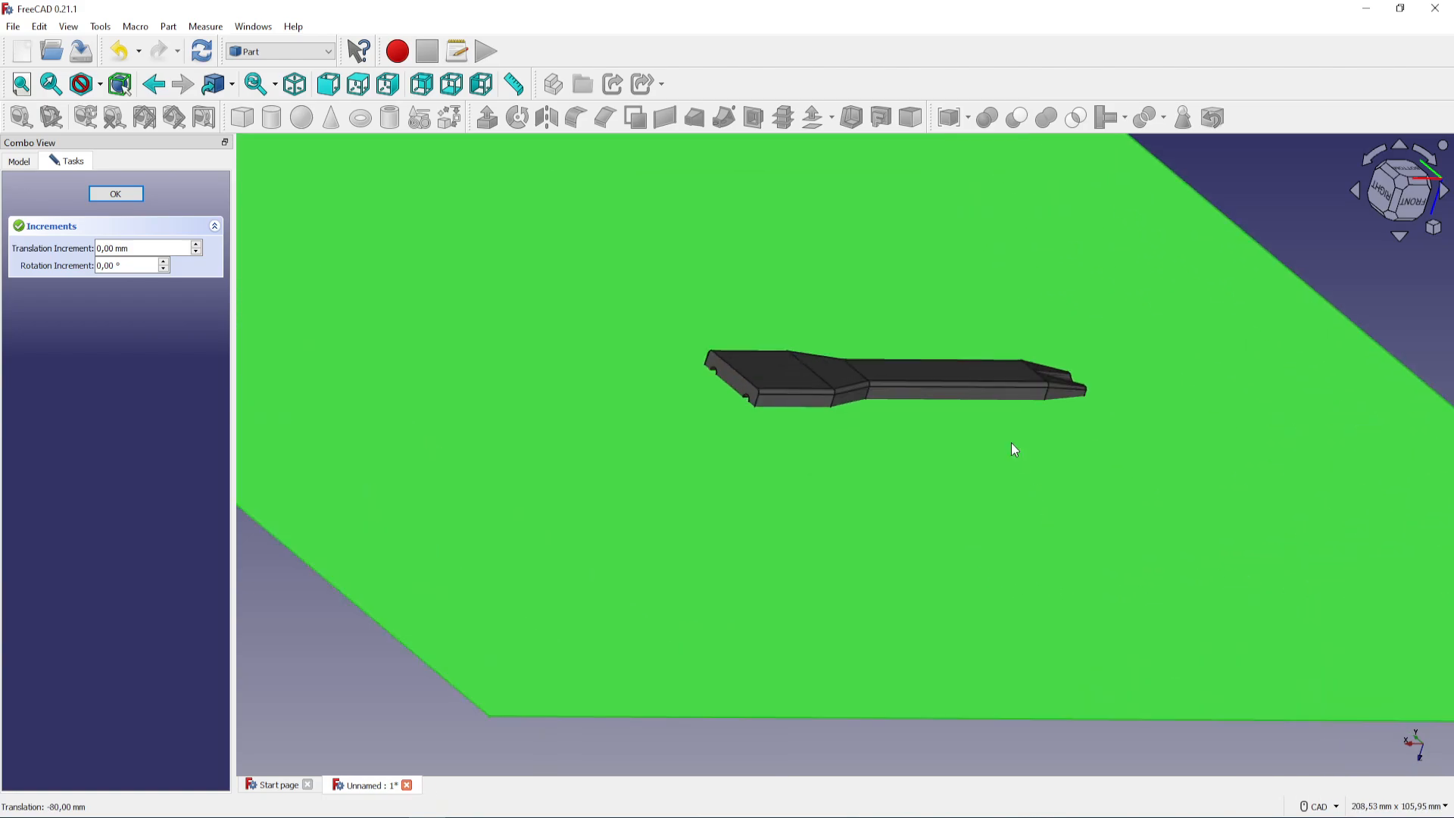
{"action": "middle_click_drag", "start_coordinate": [999, 446], "coordinate": [883, 451]}
{"action": "scroll", "coordinate": [997, 435], "scroll_direction": "down", "scroll_amount": 3}
{"action": "scroll", "coordinate": [974, 433], "scroll_direction": "down", "scroll_amount": 2}
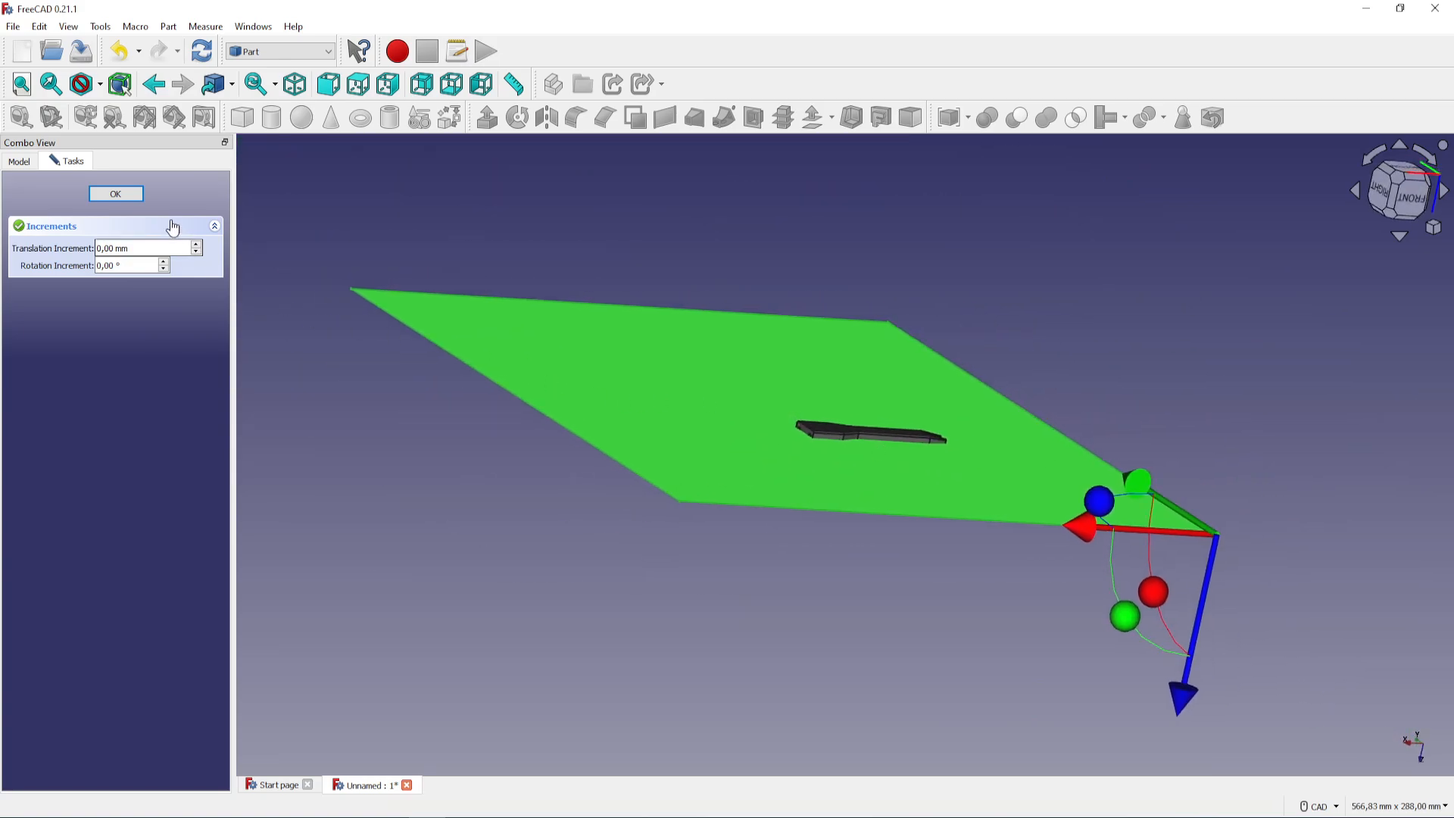
{"action": "left_click", "coordinate": [132, 197]}
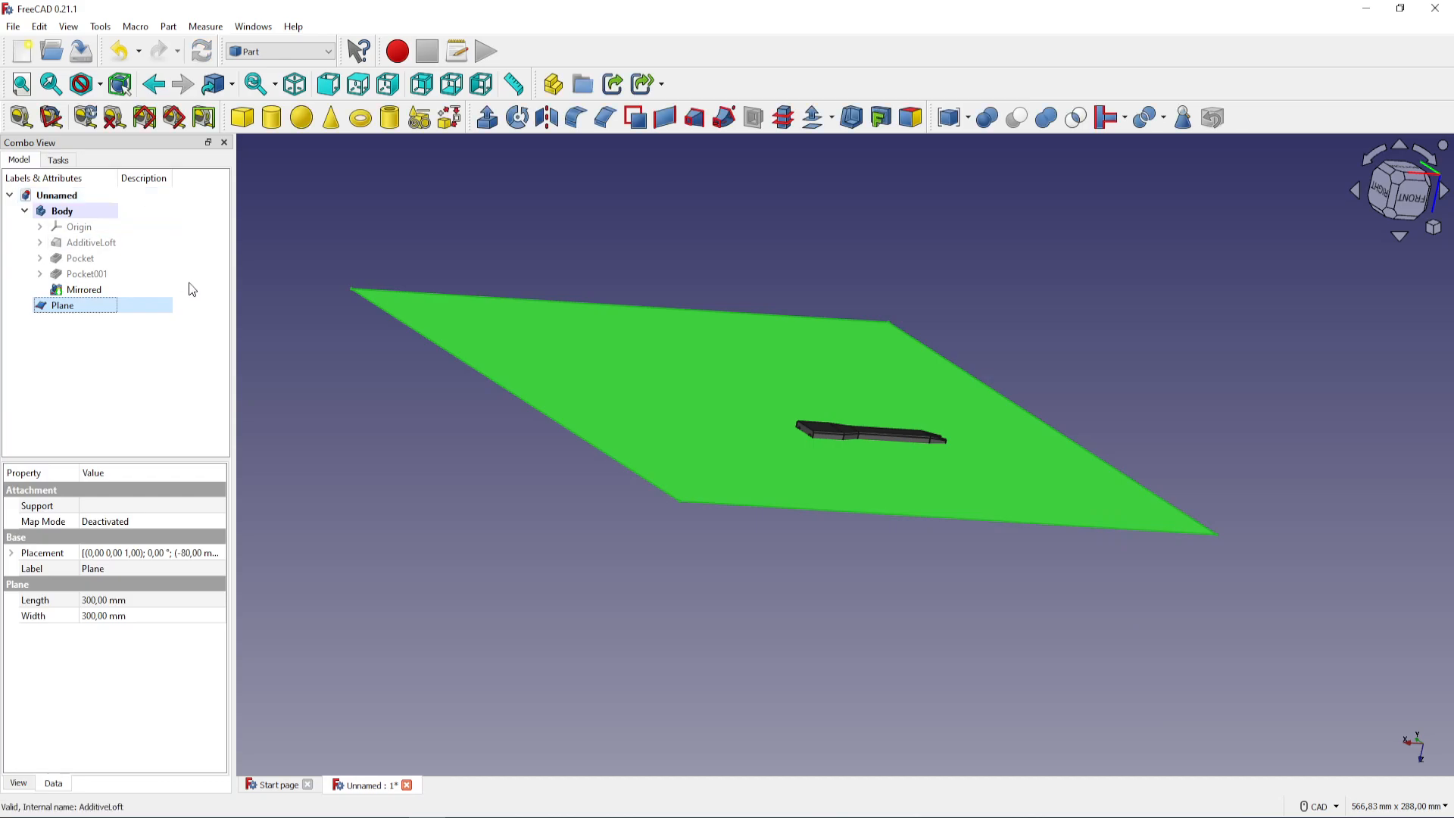
Split the body into two halves with the plane using Slice apart
{"action": "left_click", "coordinate": [93, 212]}
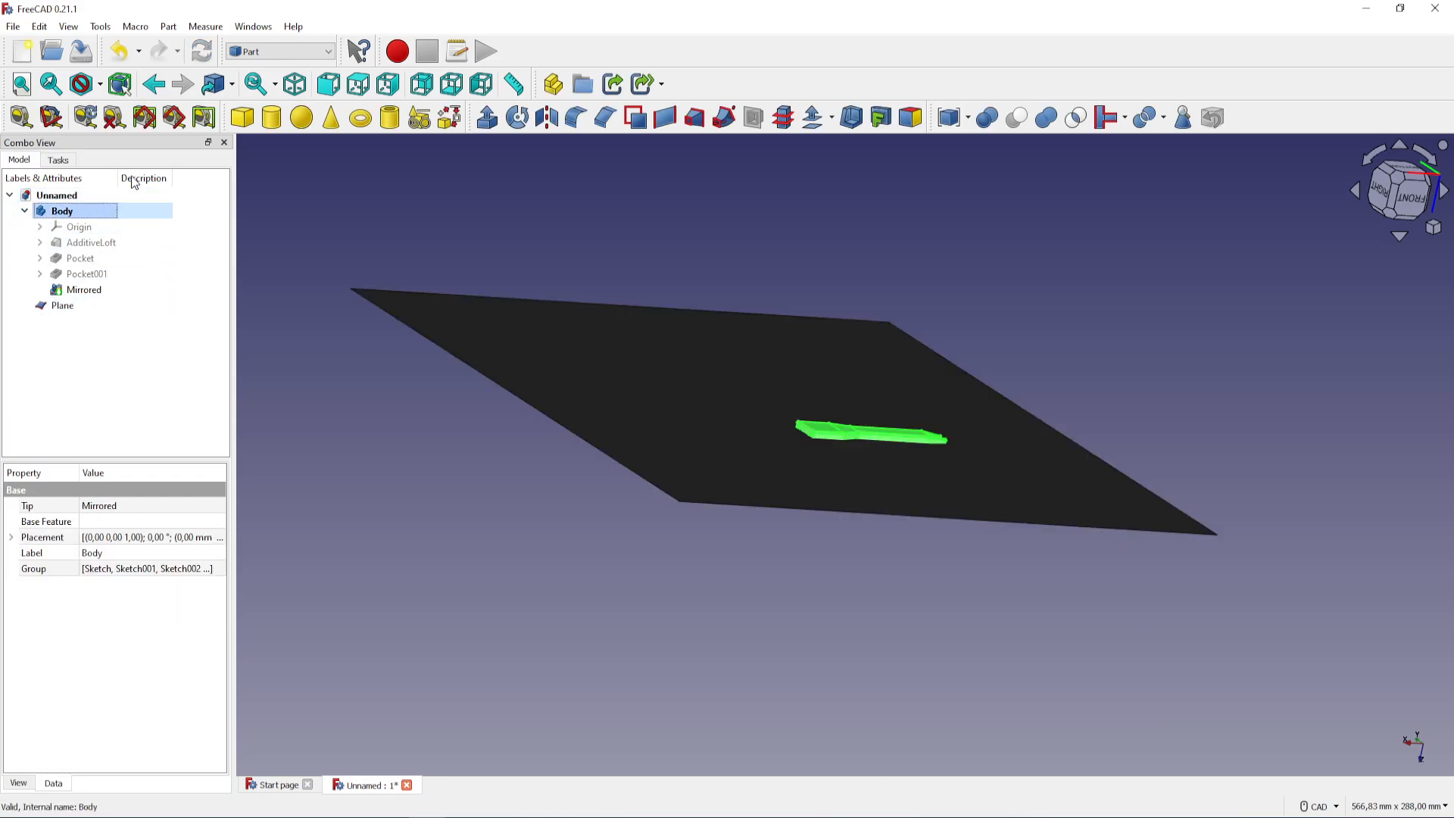
{"action": "left_click", "coordinate": [168, 27]}
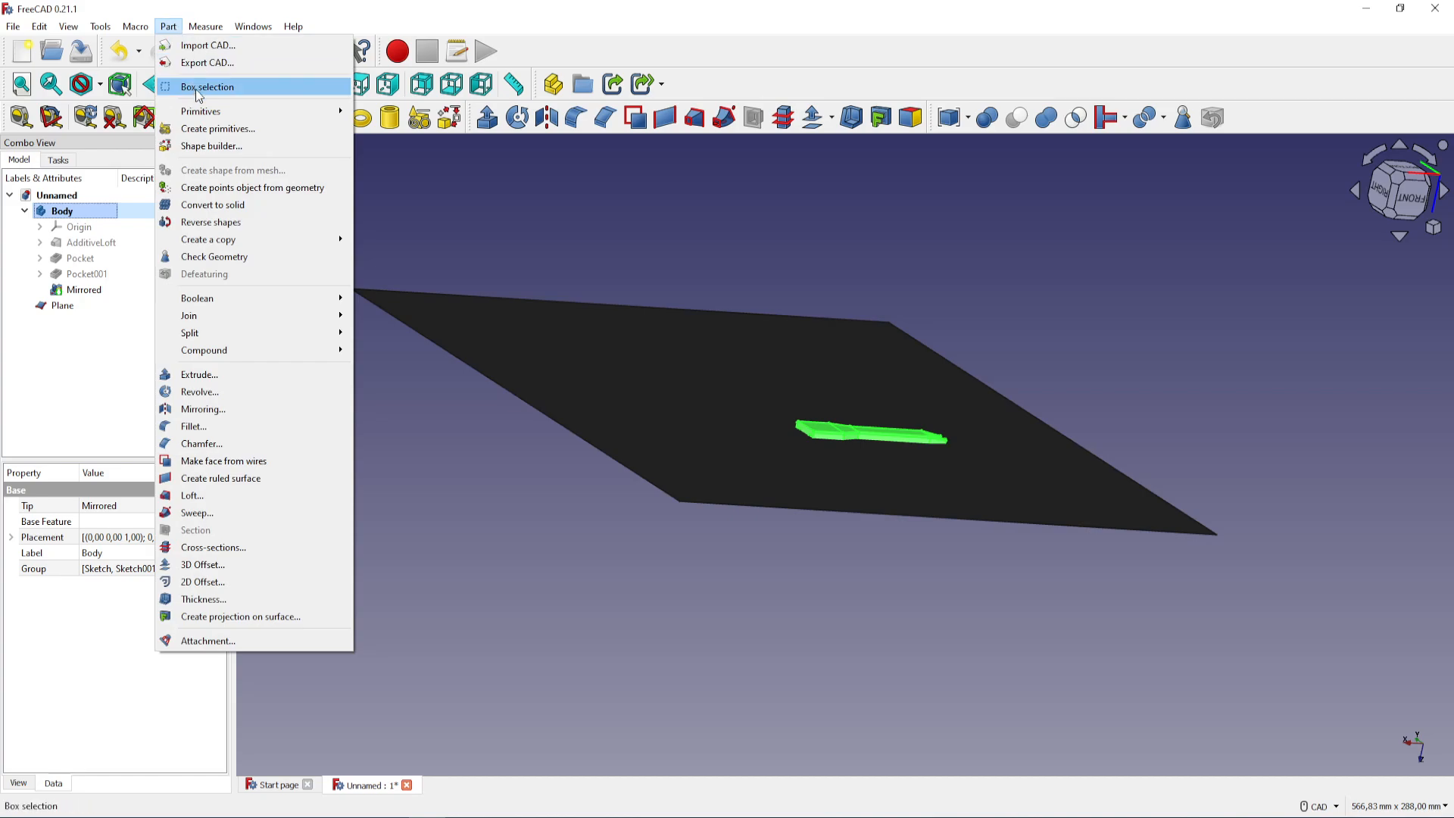
{"action": "mouse_move", "coordinate": [219, 248]}
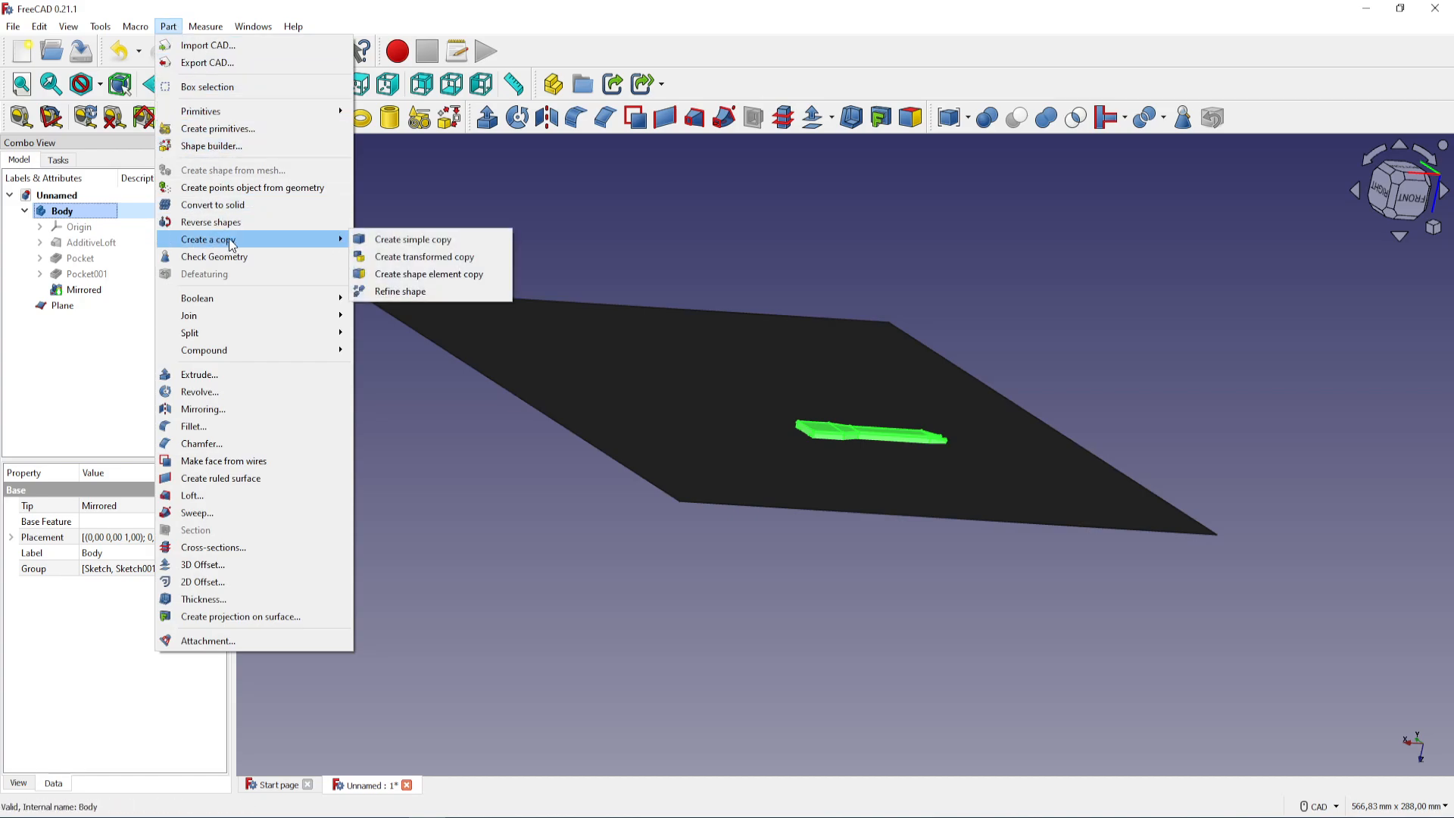
{"action": "left_click", "coordinate": [273, 211]}
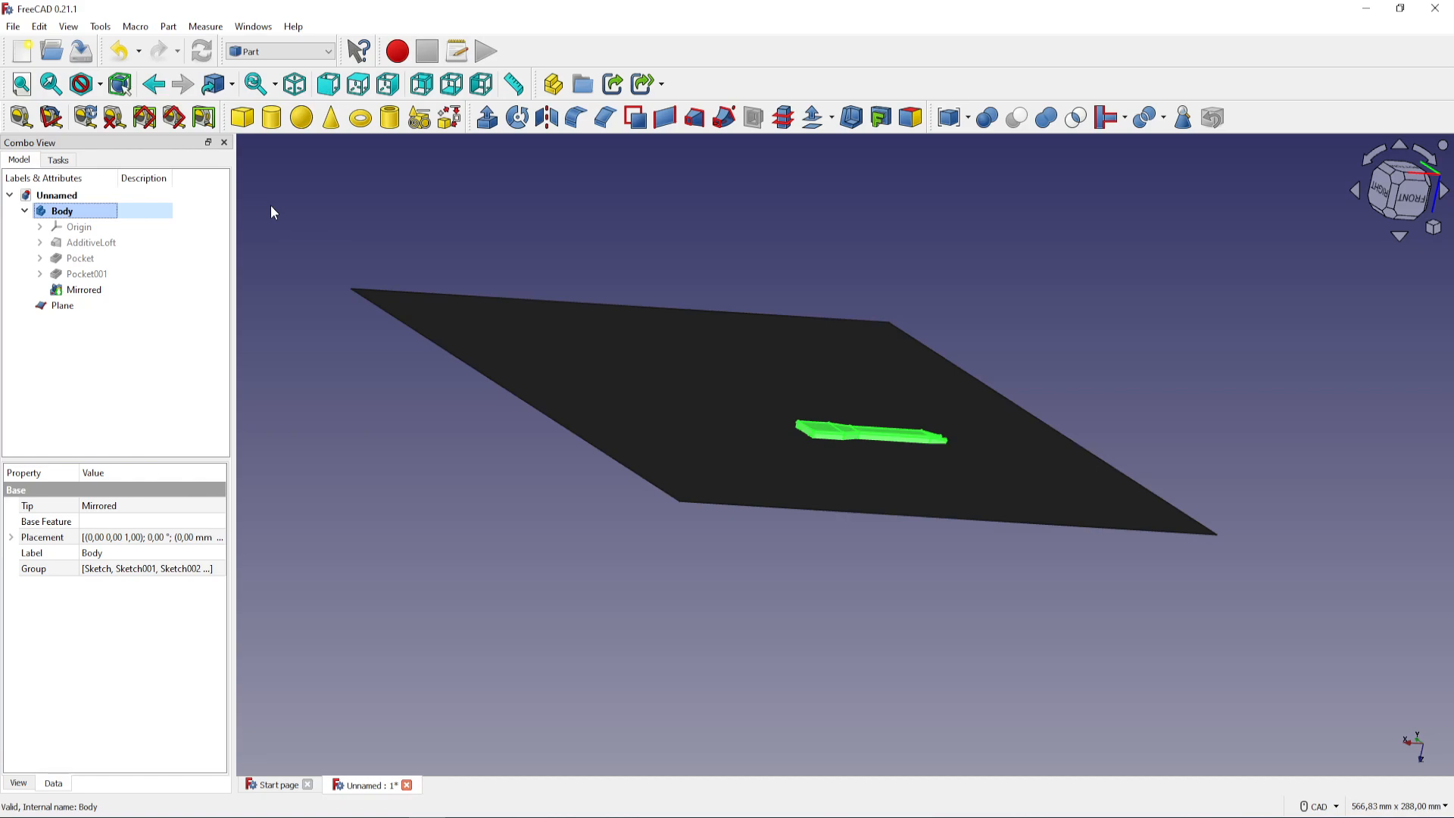
{"action": "left_click", "coordinate": [25, 211]}
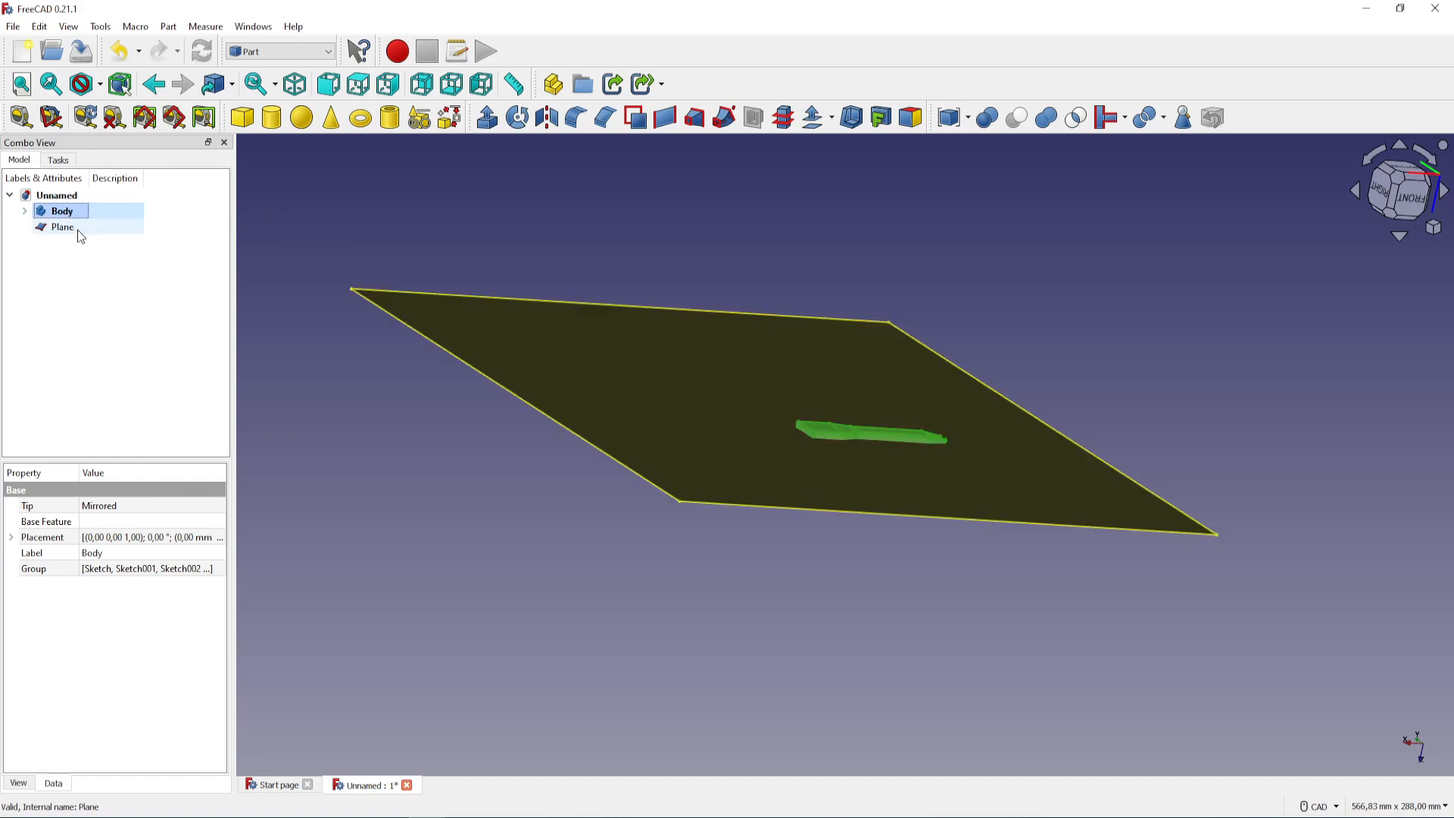
{"action": "left_click", "coordinate": [77, 228], "text": "ctrl"}
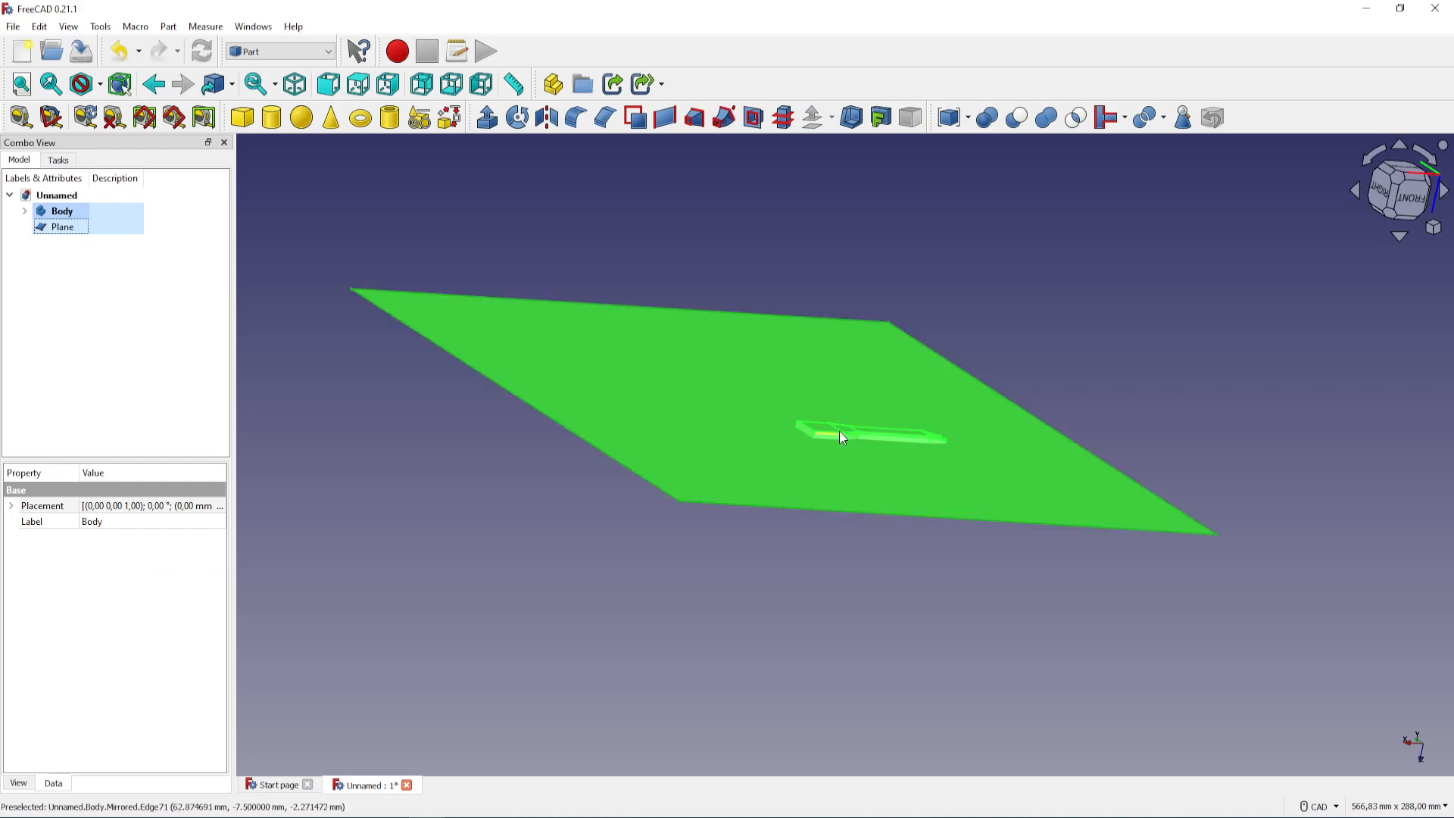
{"action": "left_click", "coordinate": [171, 27]}
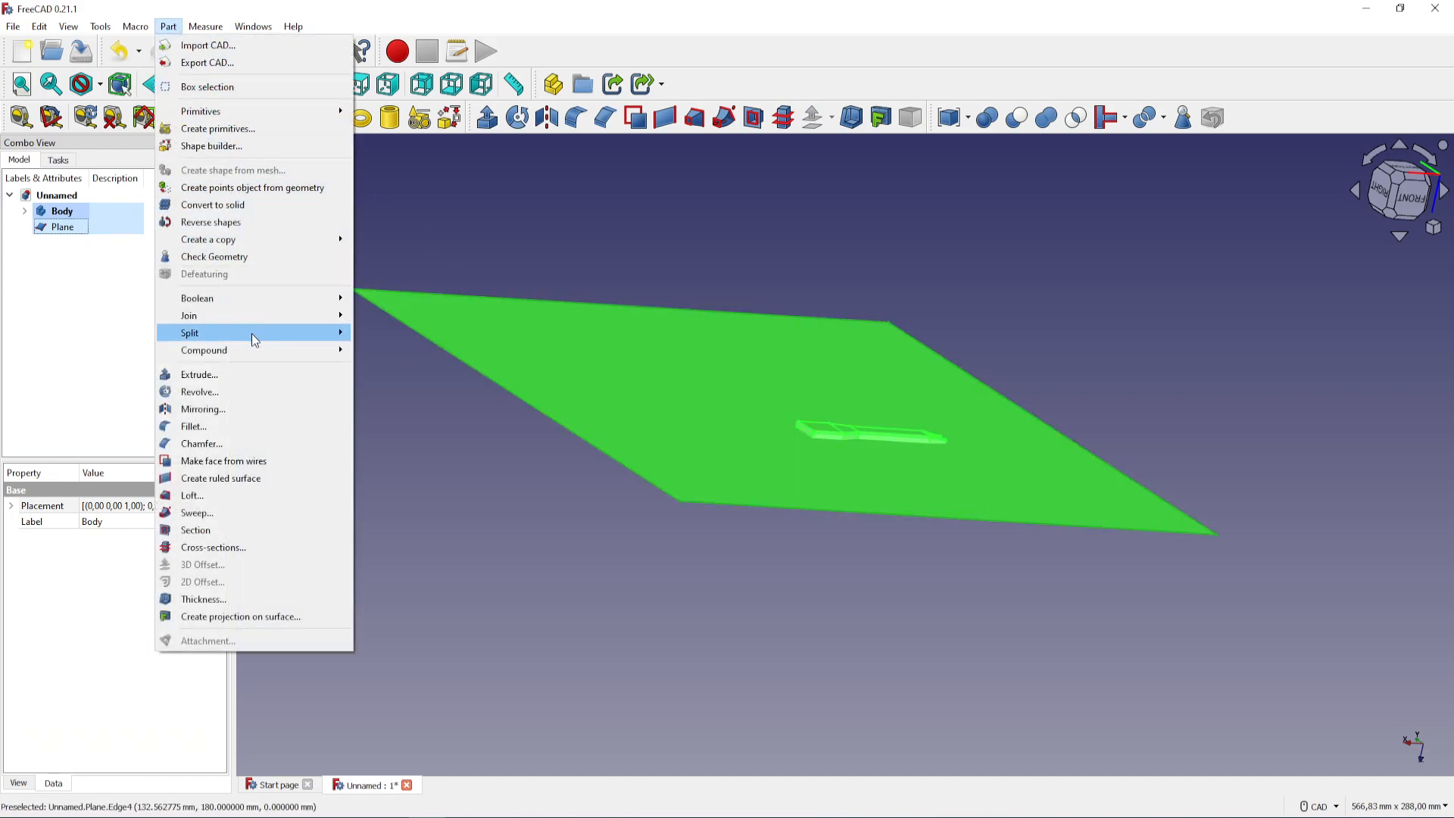
{"action": "mouse_move", "coordinate": [254, 337]}
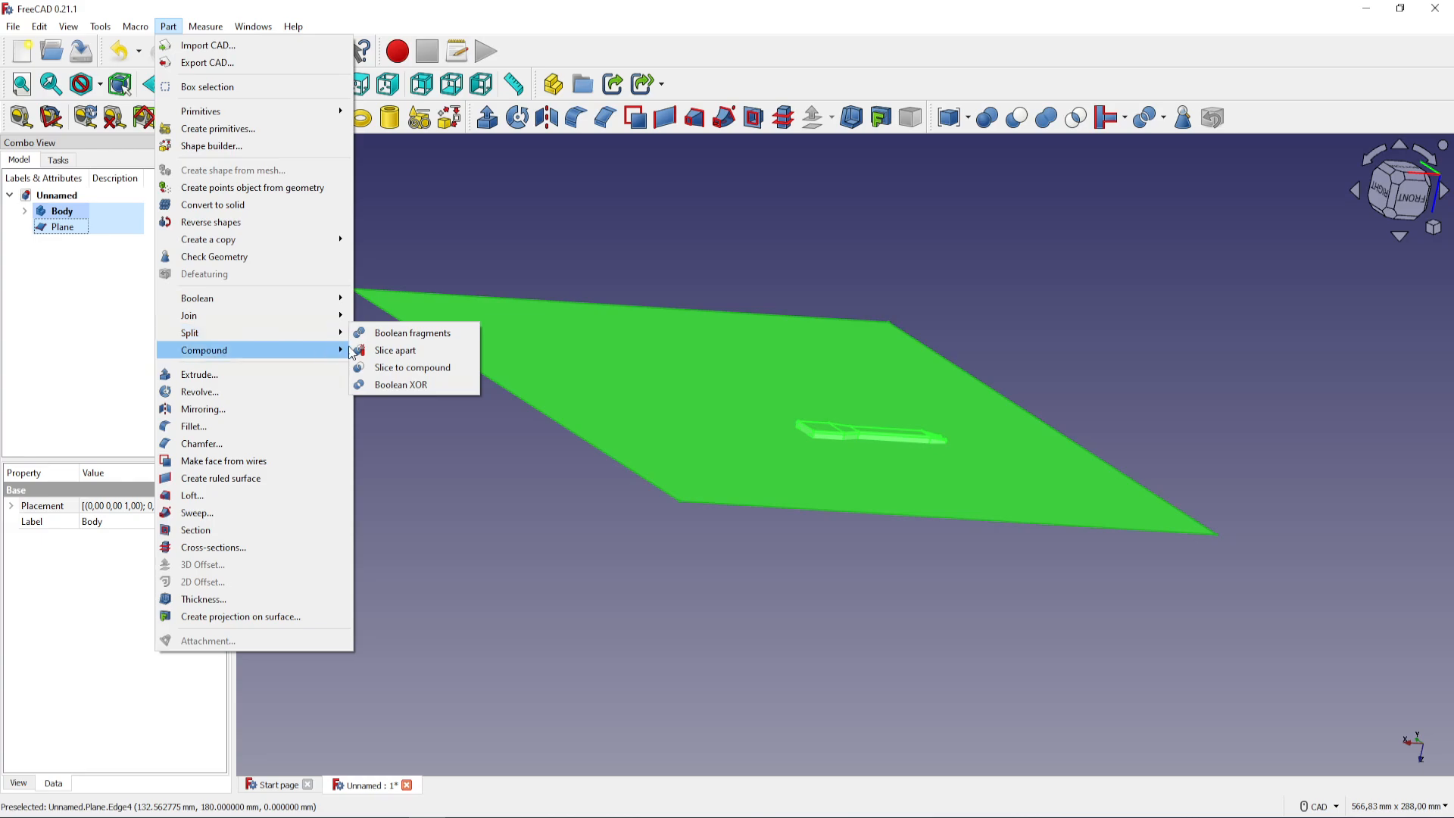
{"action": "left_click", "coordinate": [464, 361]}
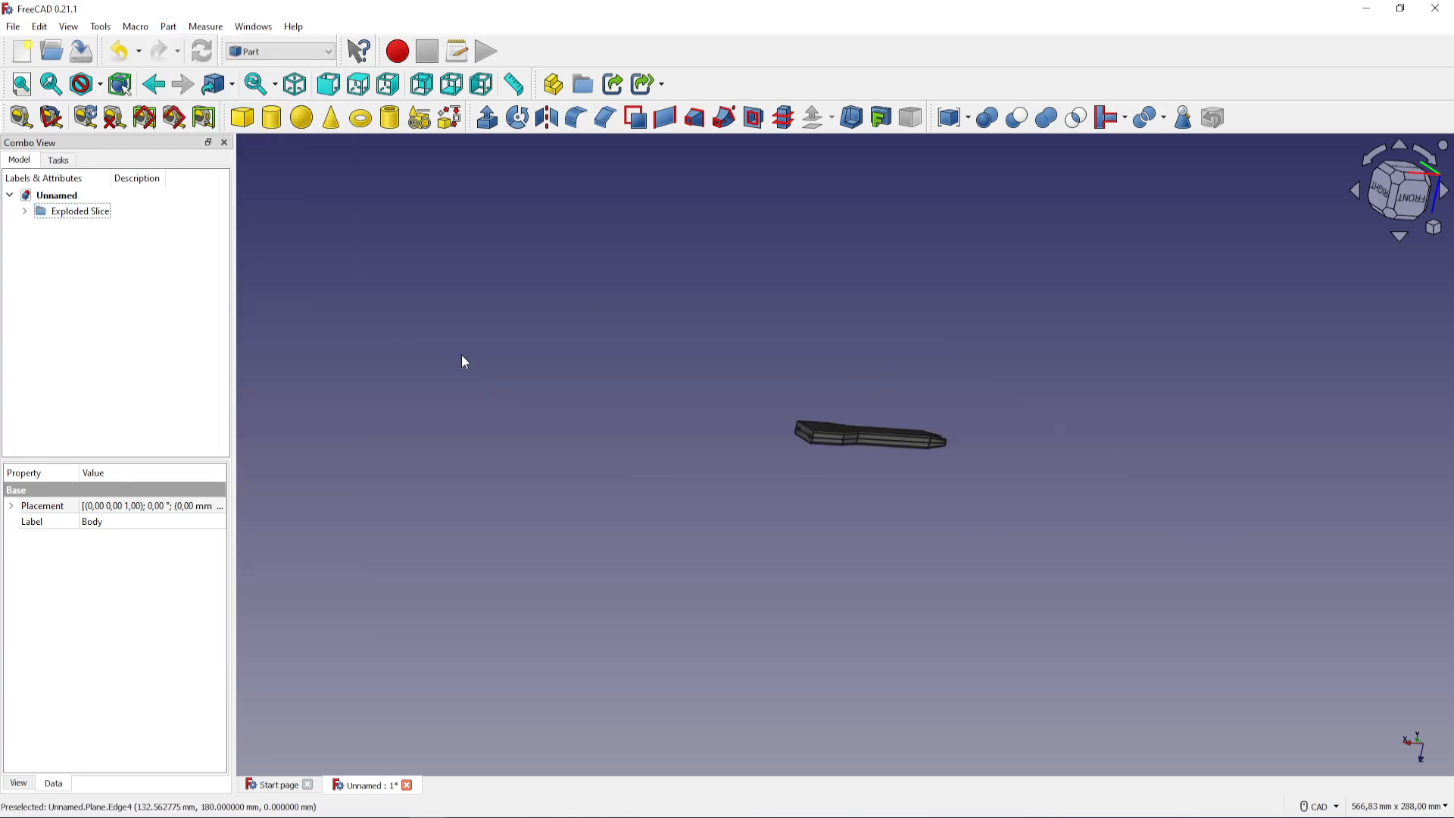
Expand the sliced group and transform Slice.0 about -19 mm along Y, away from the other half
{"action": "scroll", "coordinate": [843, 457], "scroll_direction": "up", "scroll_amount": 8}
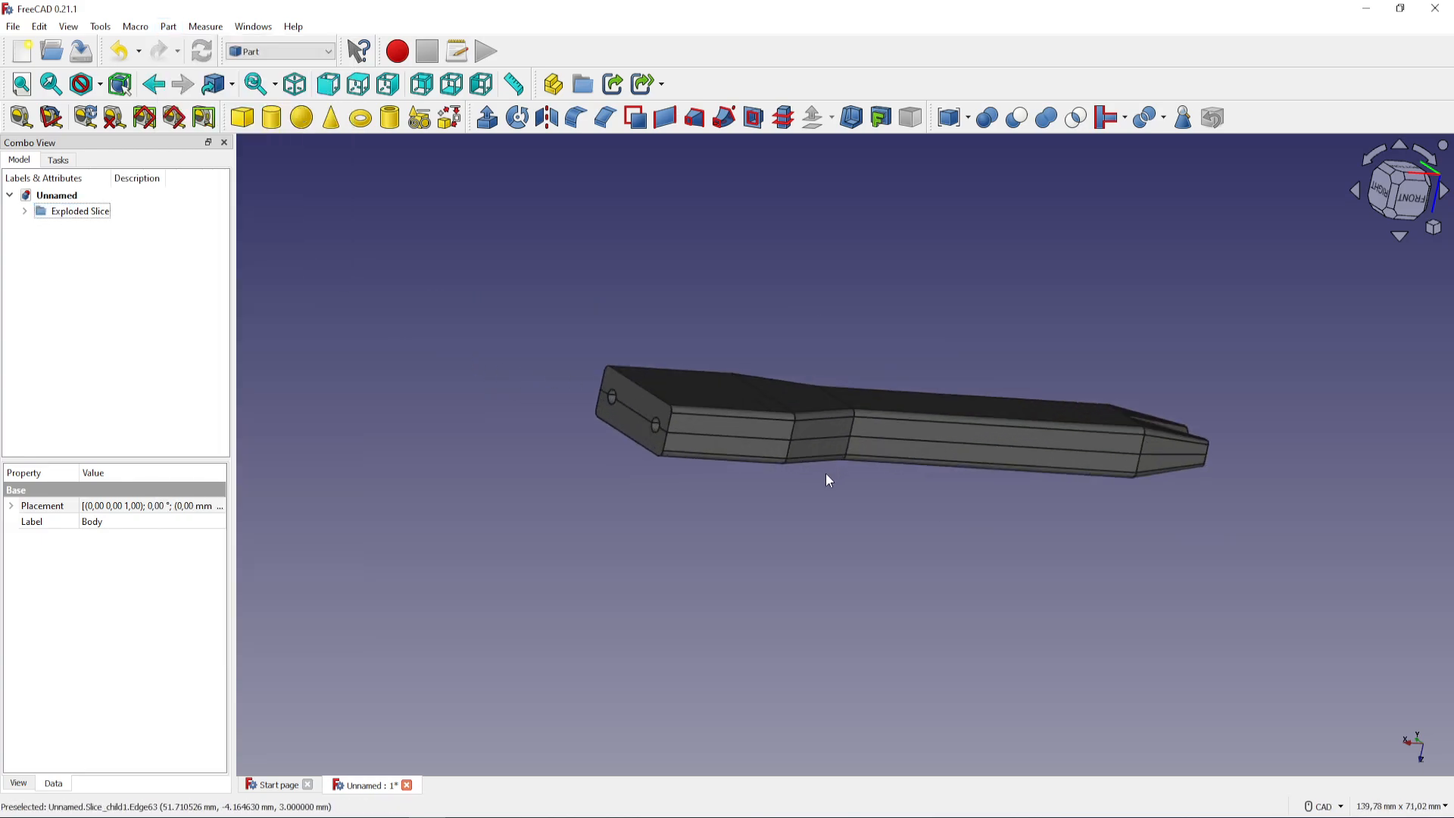
{"action": "middle_click_drag", "start_coordinate": [694, 509], "coordinate": [840, 510]}
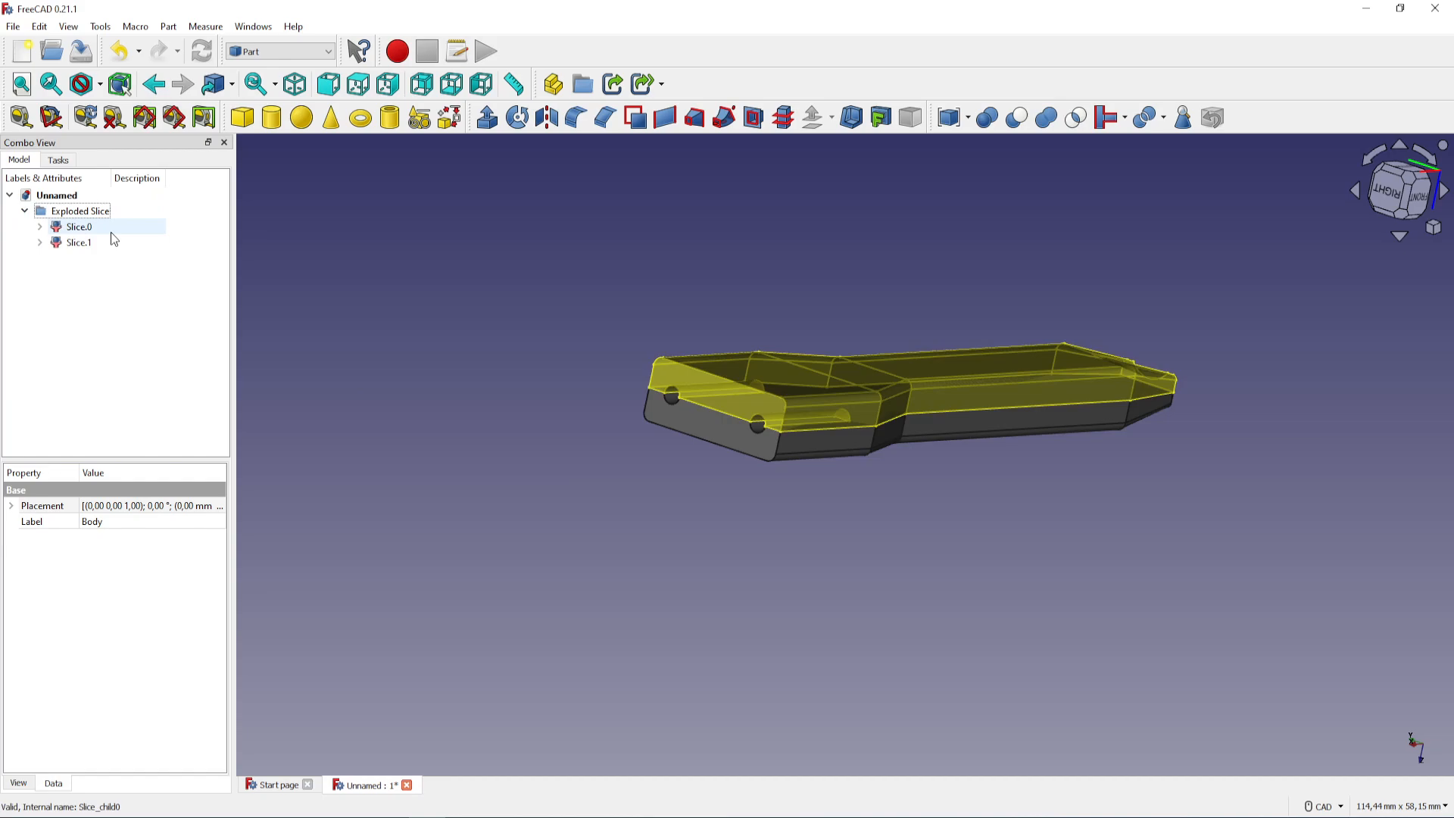
{"action": "left_click", "coordinate": [73, 243]}
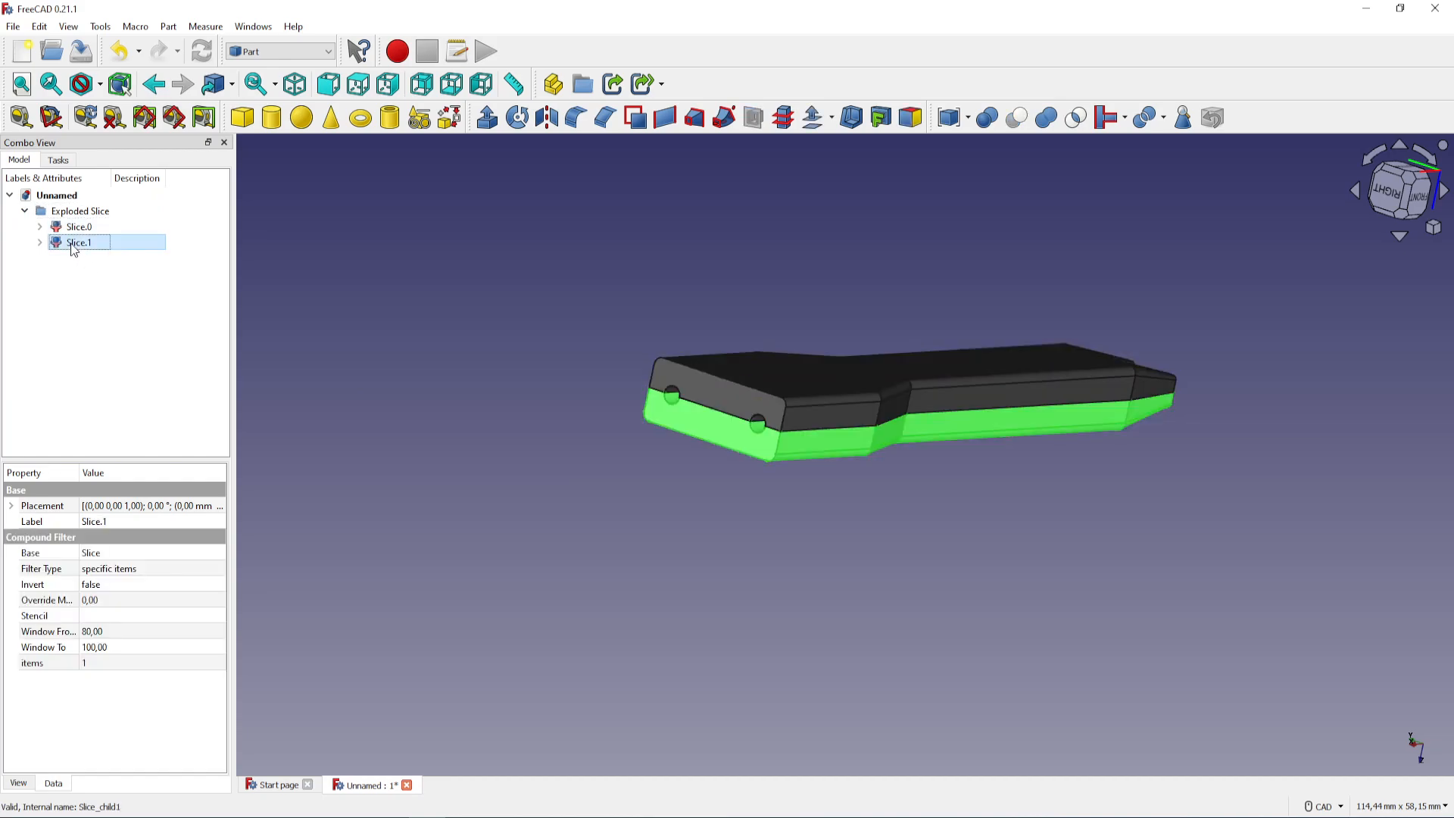
{"action": "left_click", "coordinate": [85, 228]}
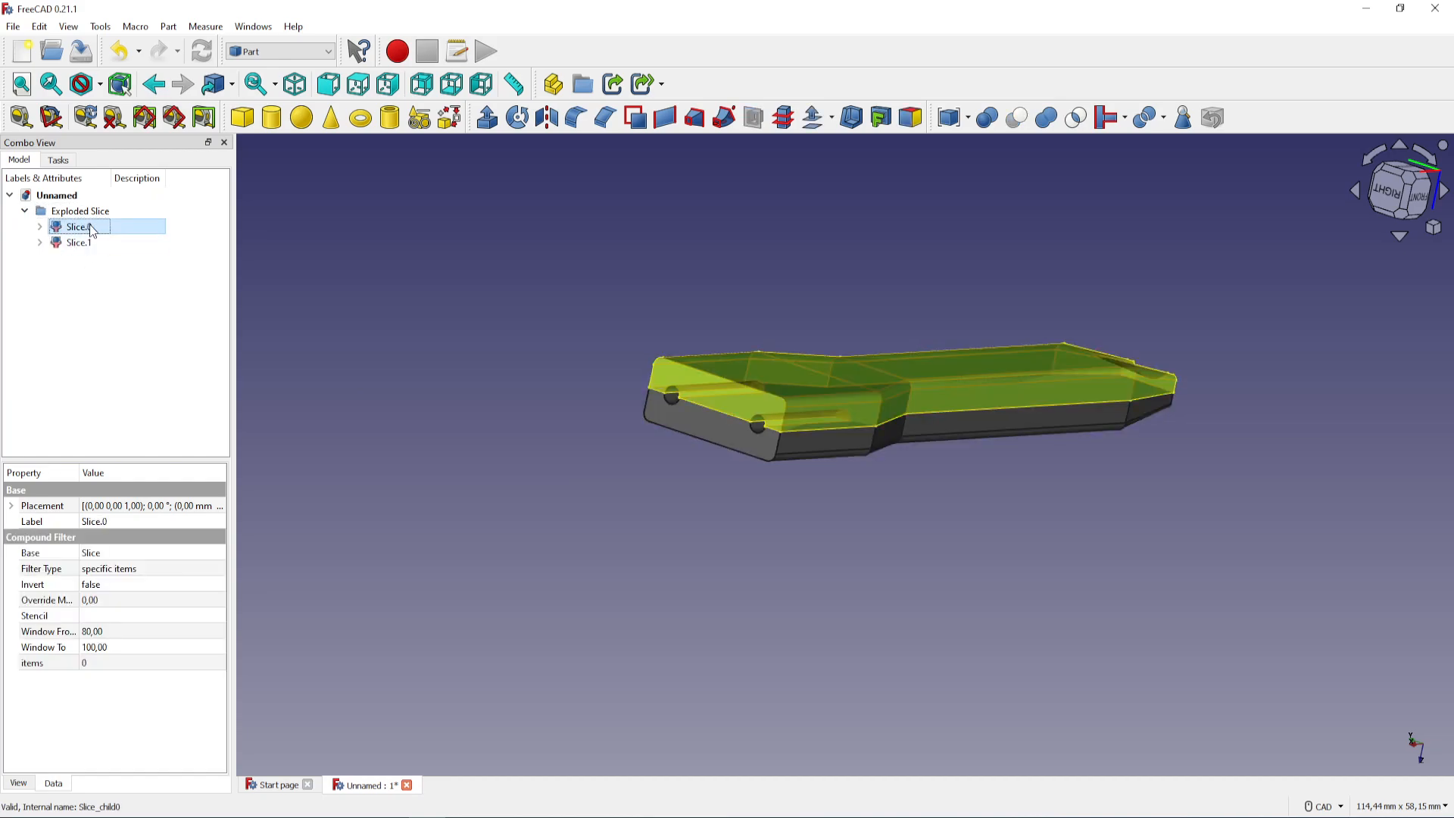
{"action": "right_click", "coordinate": [89, 230]}
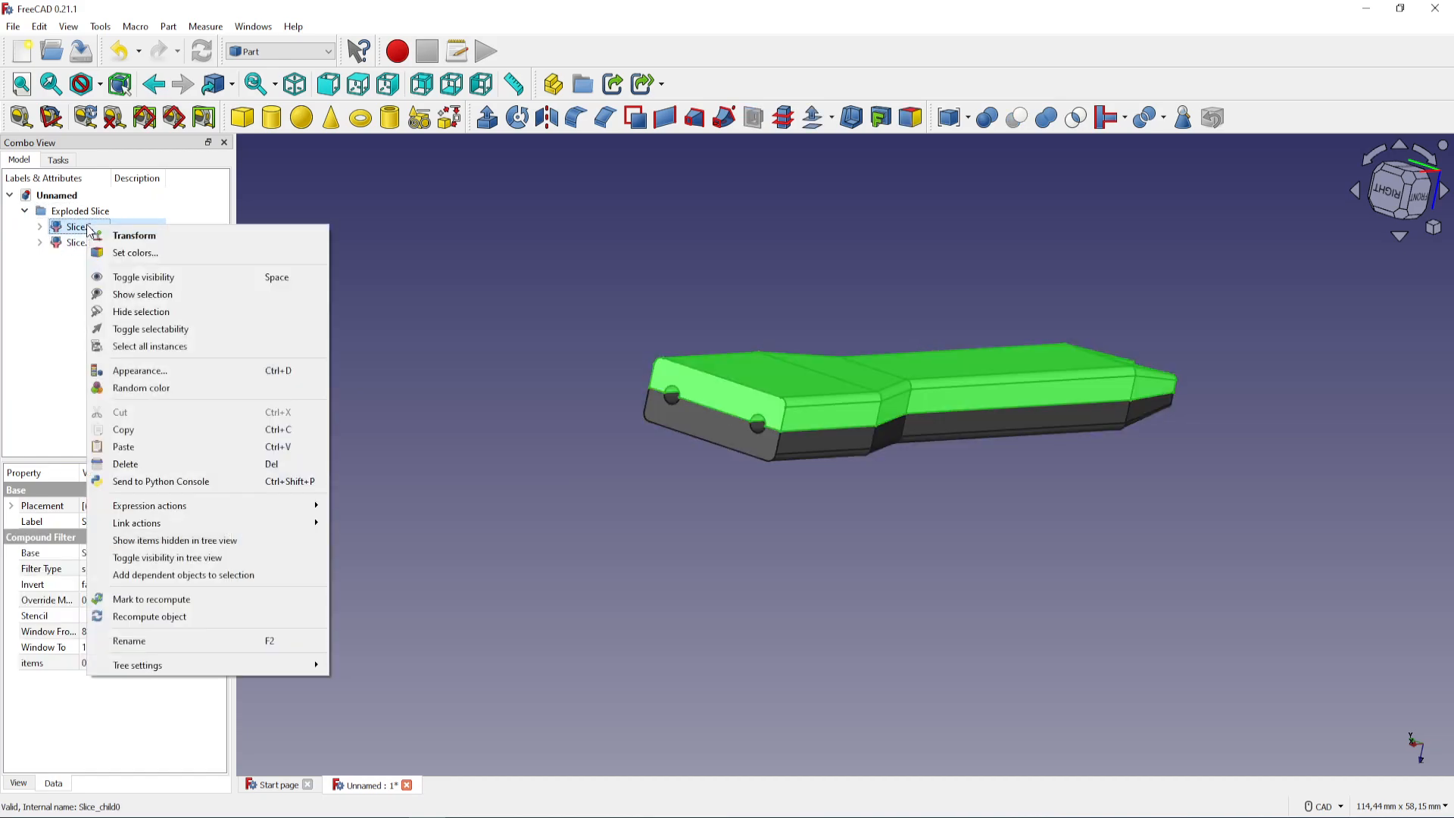
{"action": "left_click", "coordinate": [141, 235]}
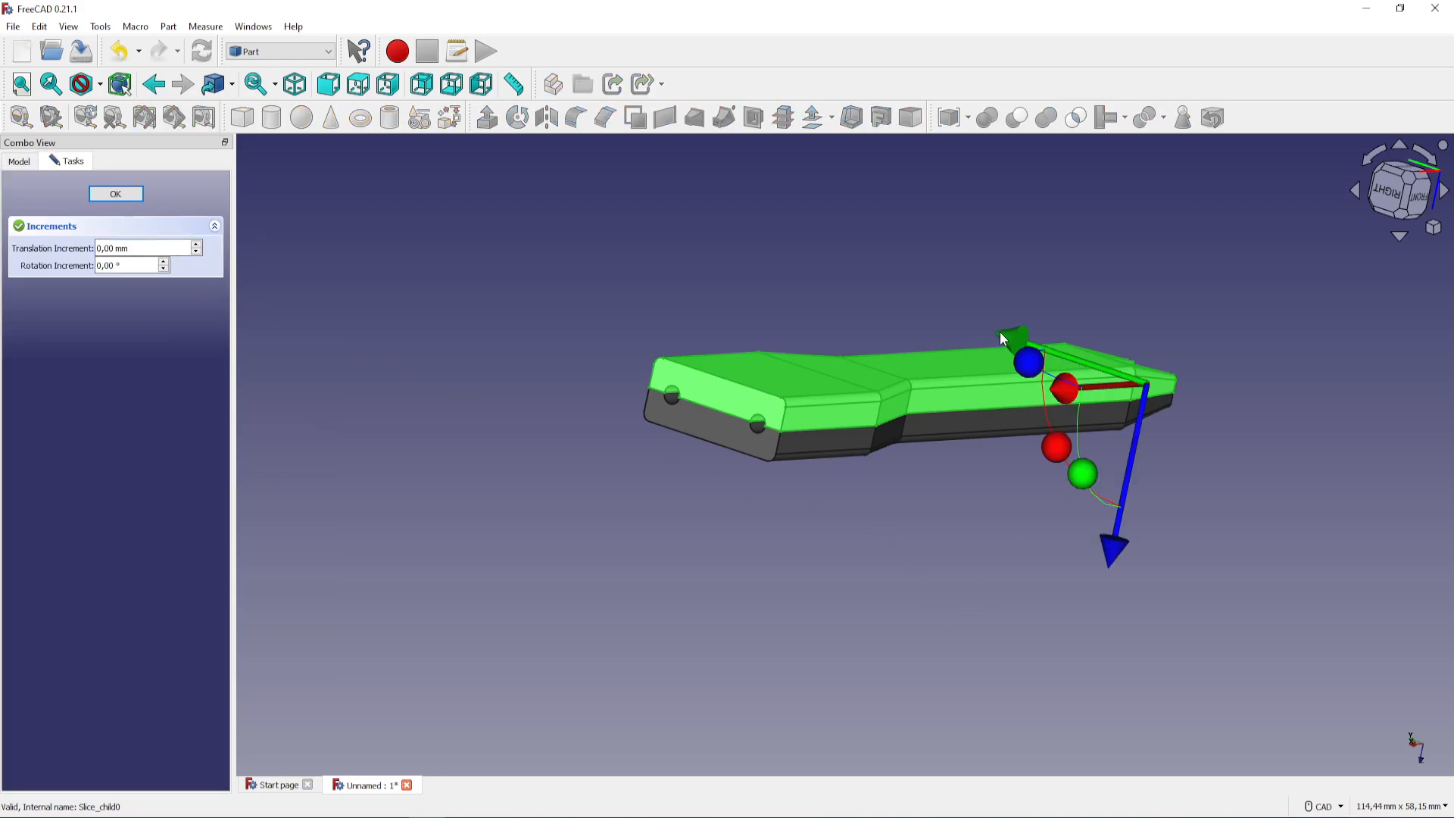
{"action": "left_click_drag", "start_coordinate": [1001, 339], "coordinate": [1155, 465]}
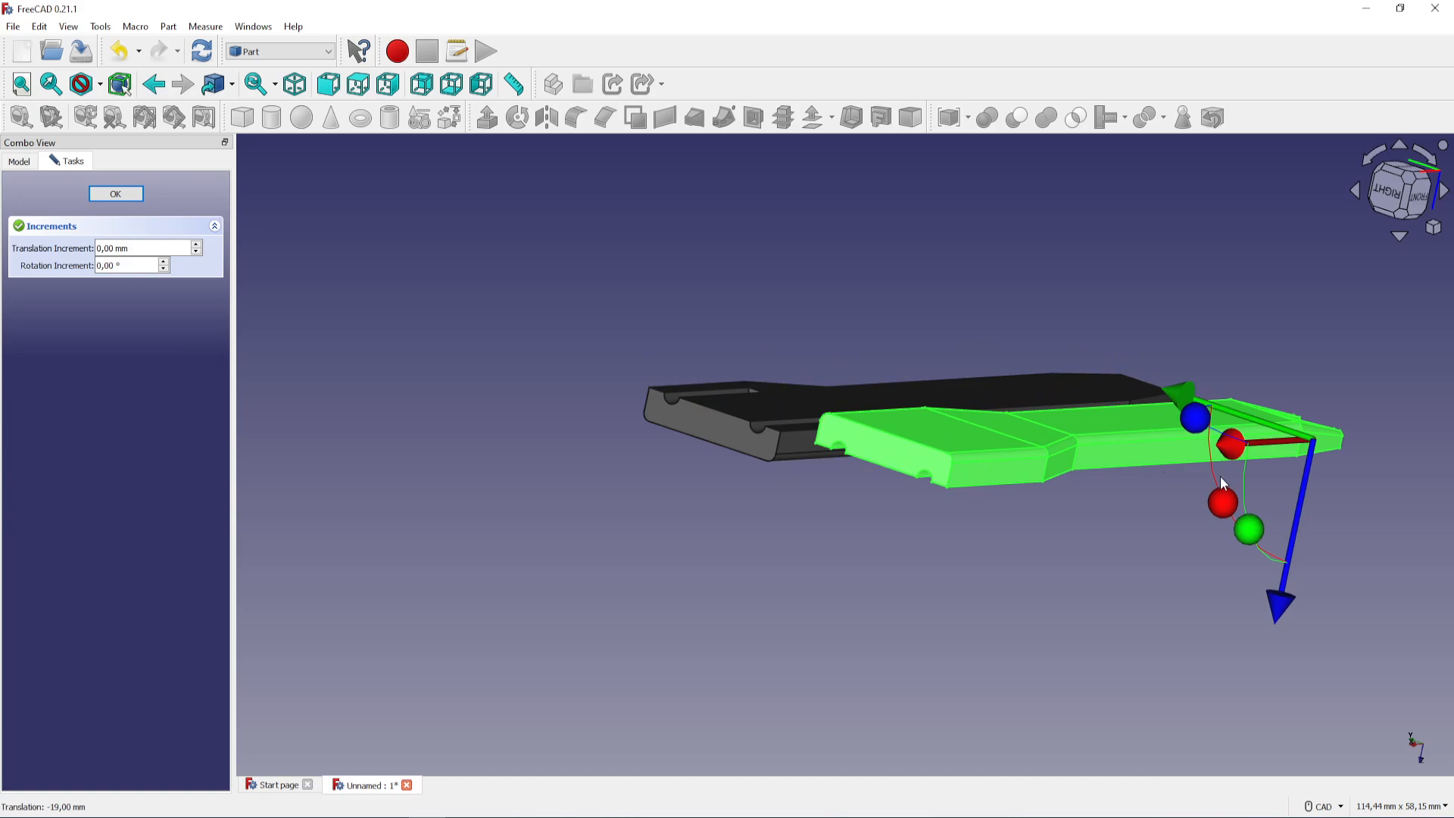
Rotate Slice.0 by 180° about its Y axis so its cut face points the same way as the other half's
{"action": "scroll", "coordinate": [1049, 494], "scroll_direction": "down", "scroll_amount": 2}
{"action": "middle_click_drag", "start_coordinate": [1050, 493], "coordinate": [821, 569]}
{"action": "left_click_drag", "start_coordinate": [1134, 646], "coordinate": [1450, 432]}
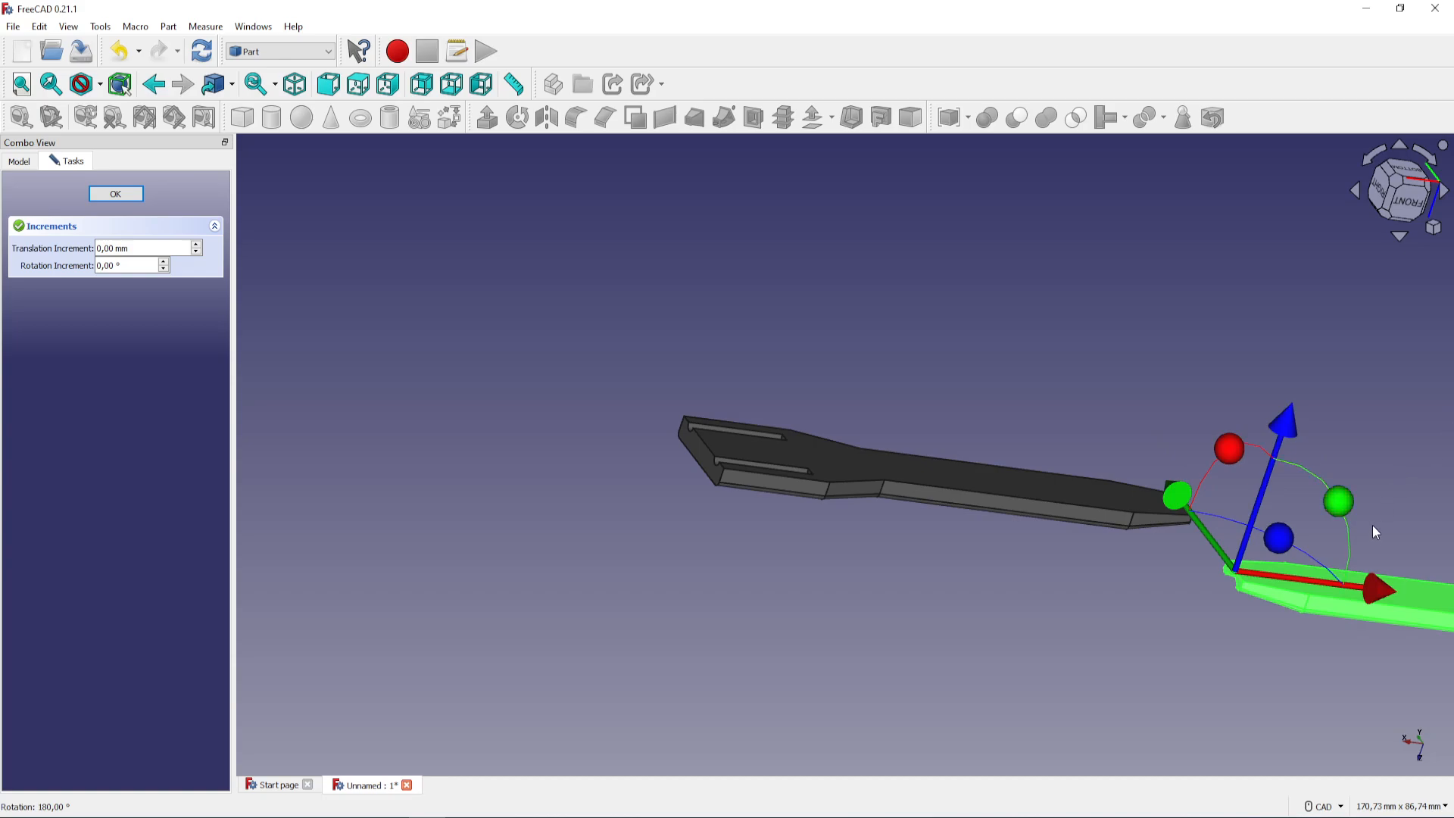
Shift Slice.0 along X until it lies beside the other half, nudge it a further 4 mm, and accept the transform
{"action": "left_click_drag", "start_coordinate": [1372, 595], "coordinate": [854, 619]}
{"action": "middle_click_drag", "start_coordinate": [980, 461], "coordinate": [810, 560]}
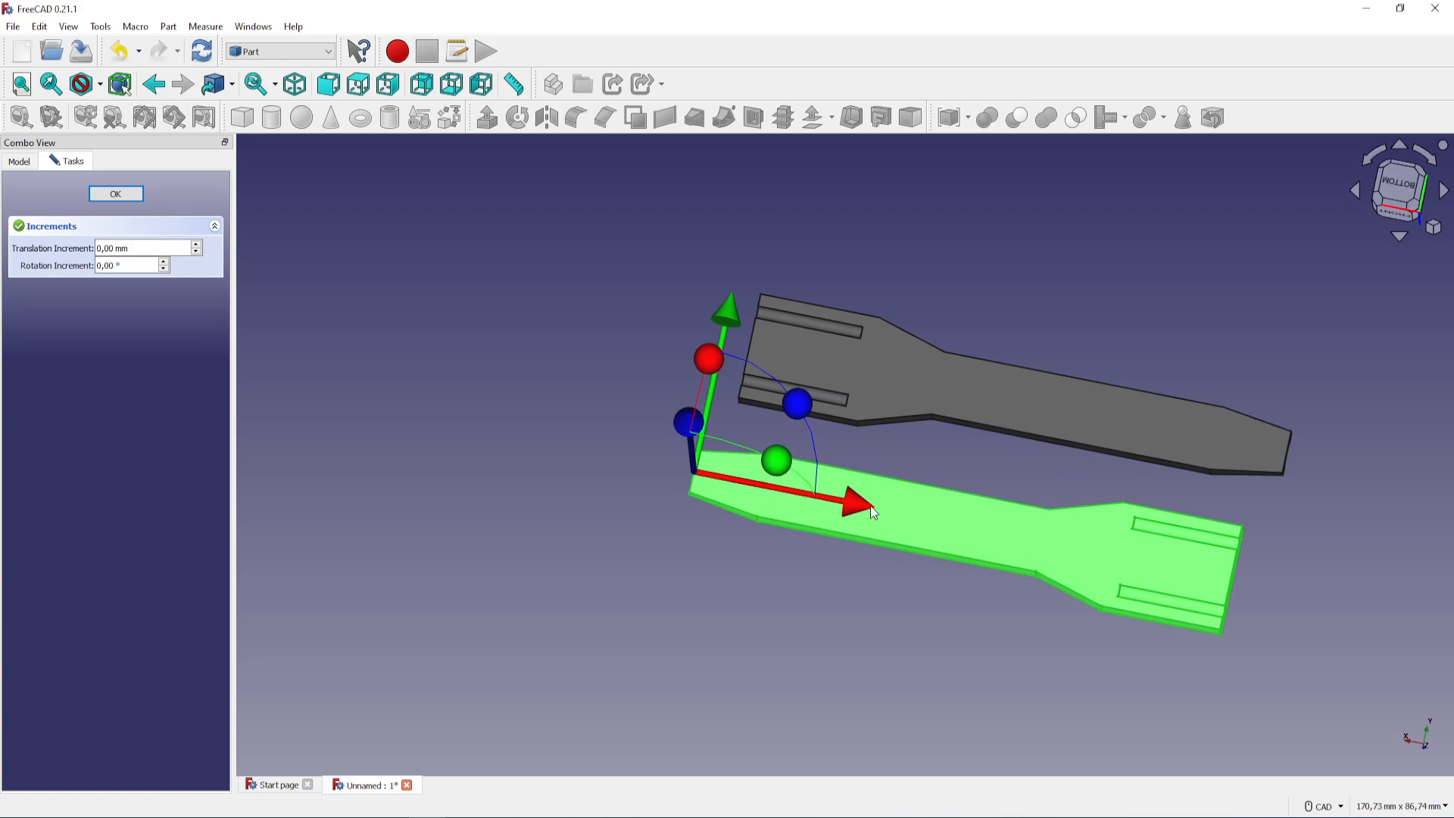
{"action": "left_click_drag", "start_coordinate": [871, 509], "coordinate": [880, 514]}
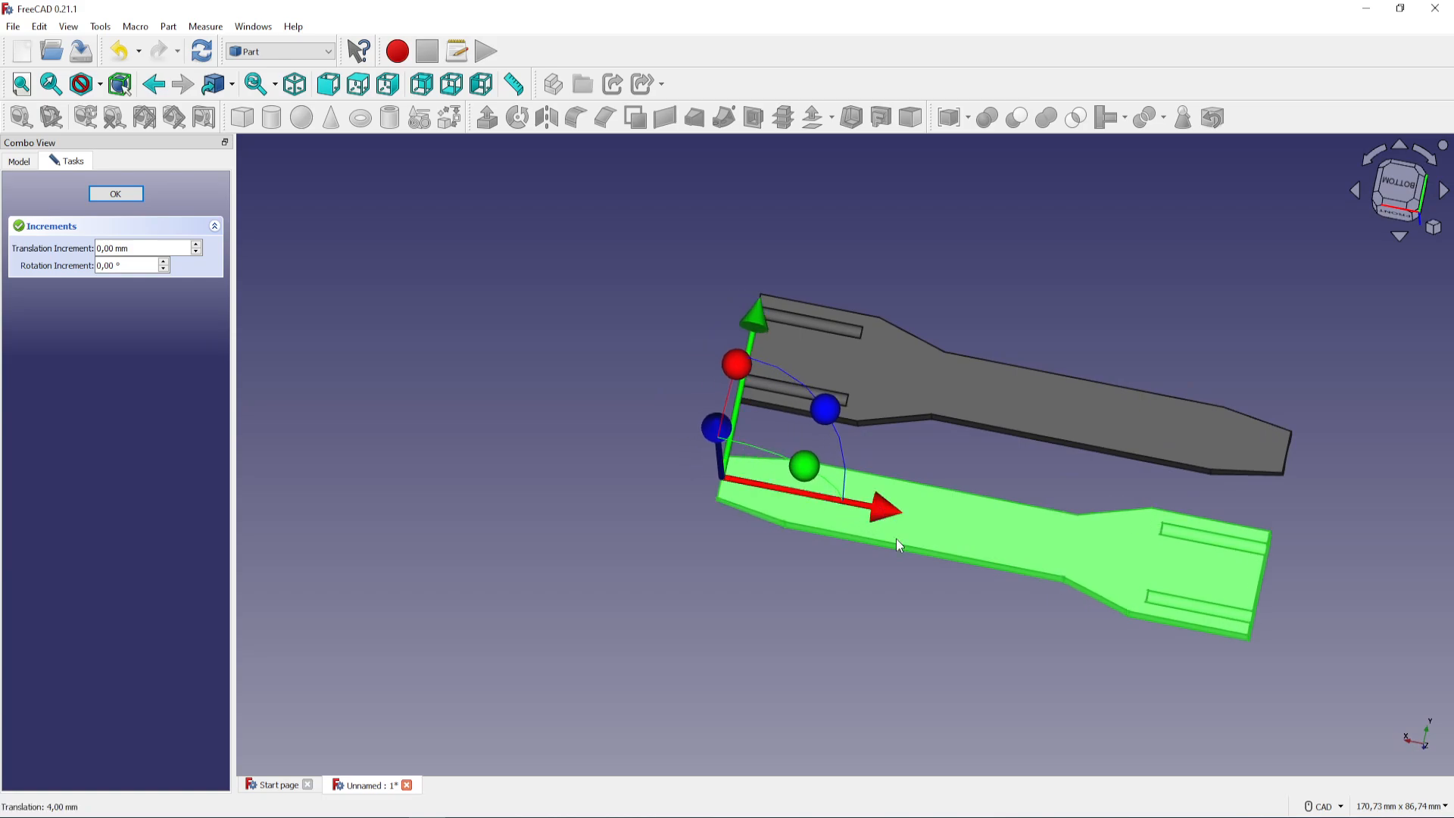
{"action": "left_click", "coordinate": [897, 611]}
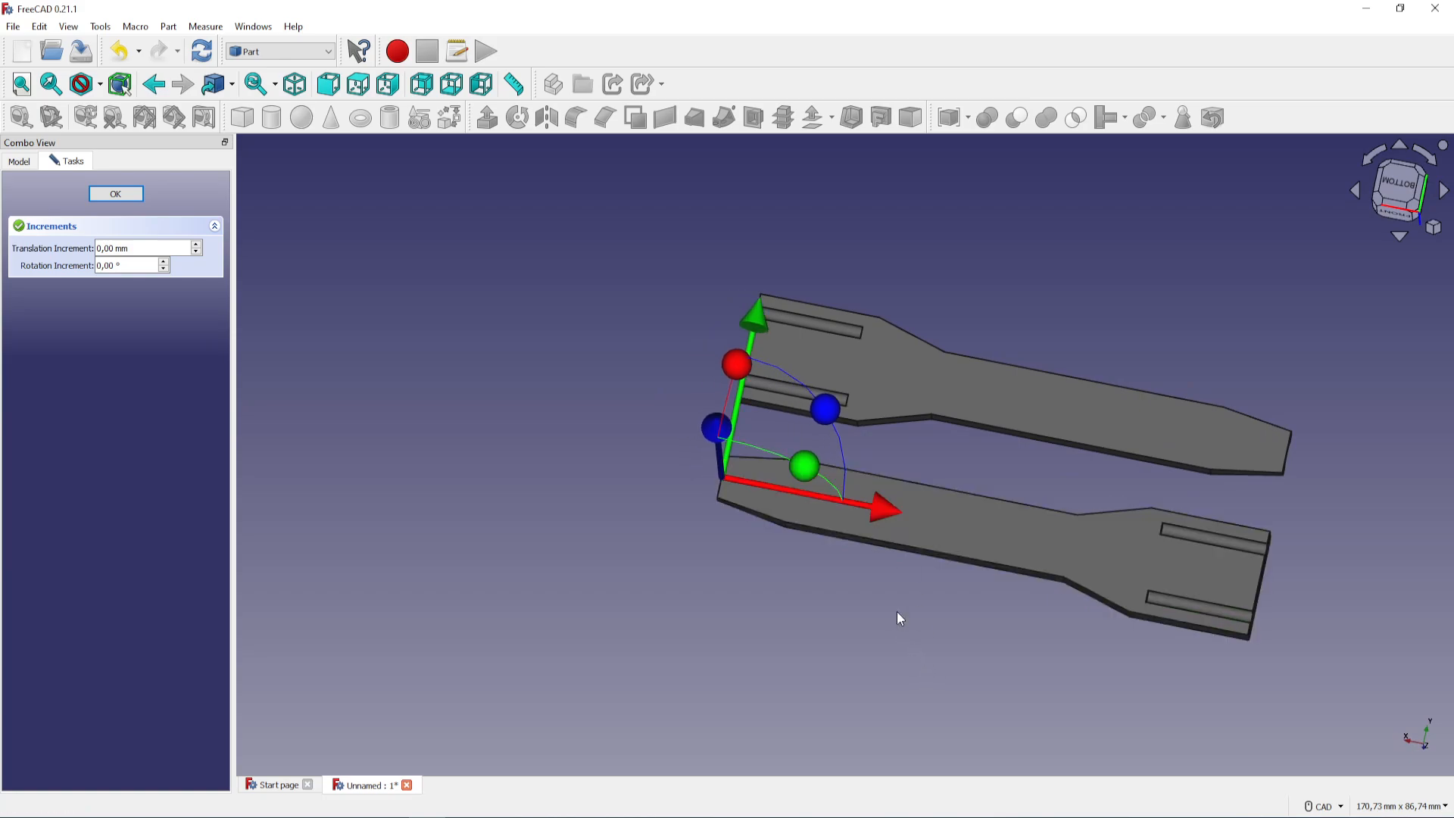
{"action": "left_click", "coordinate": [131, 198]}
Select the Exploded Slice group containing both halves and bring up the file commands
{"action": "middle_click_drag", "start_coordinate": [846, 615], "coordinate": [711, 574]}
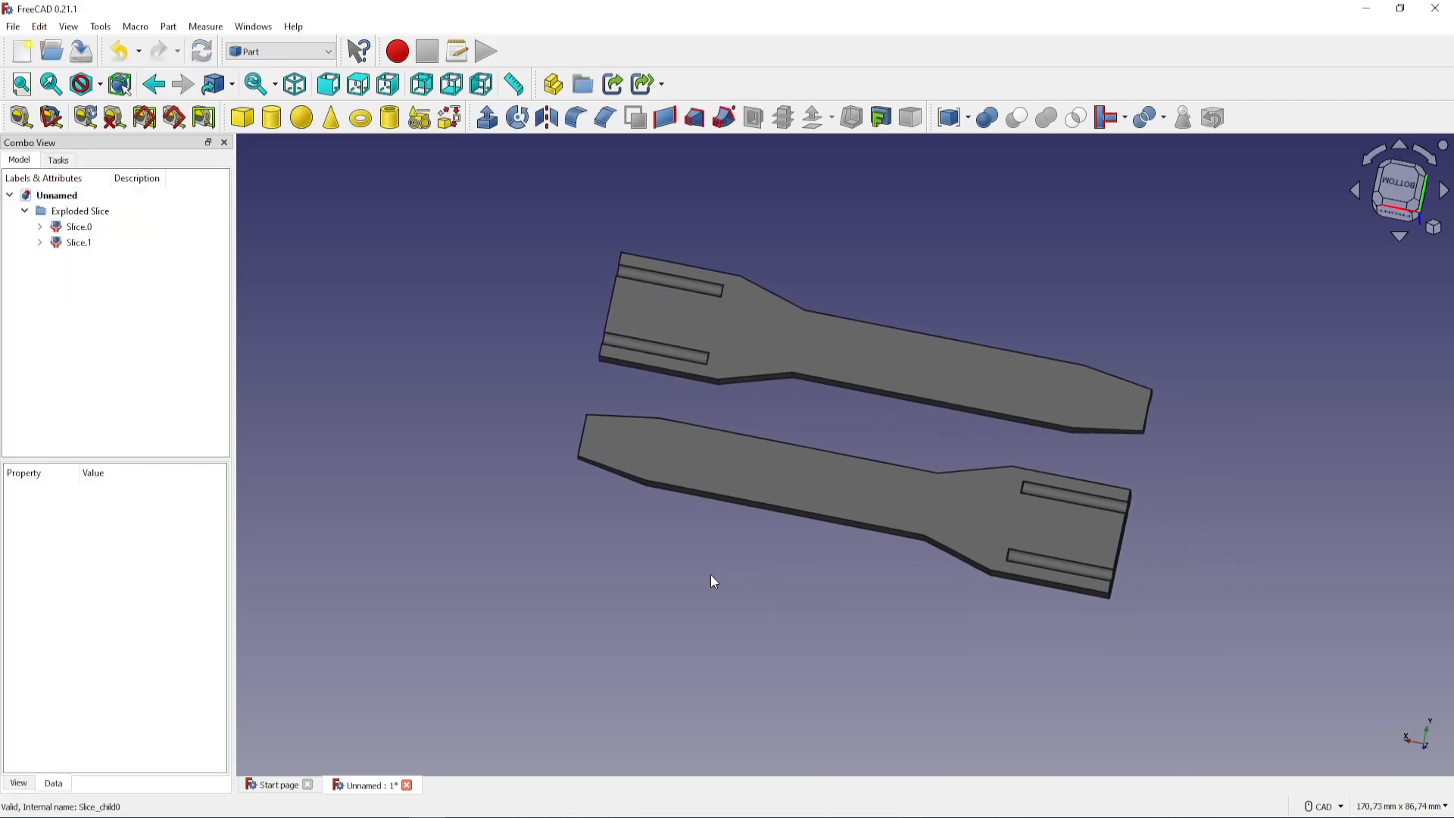
{"action": "middle_click_drag", "start_coordinate": [1133, 639], "coordinate": [1022, 350]}
{"action": "middle_click_drag", "start_coordinate": [1012, 296], "coordinate": [863, 598]}
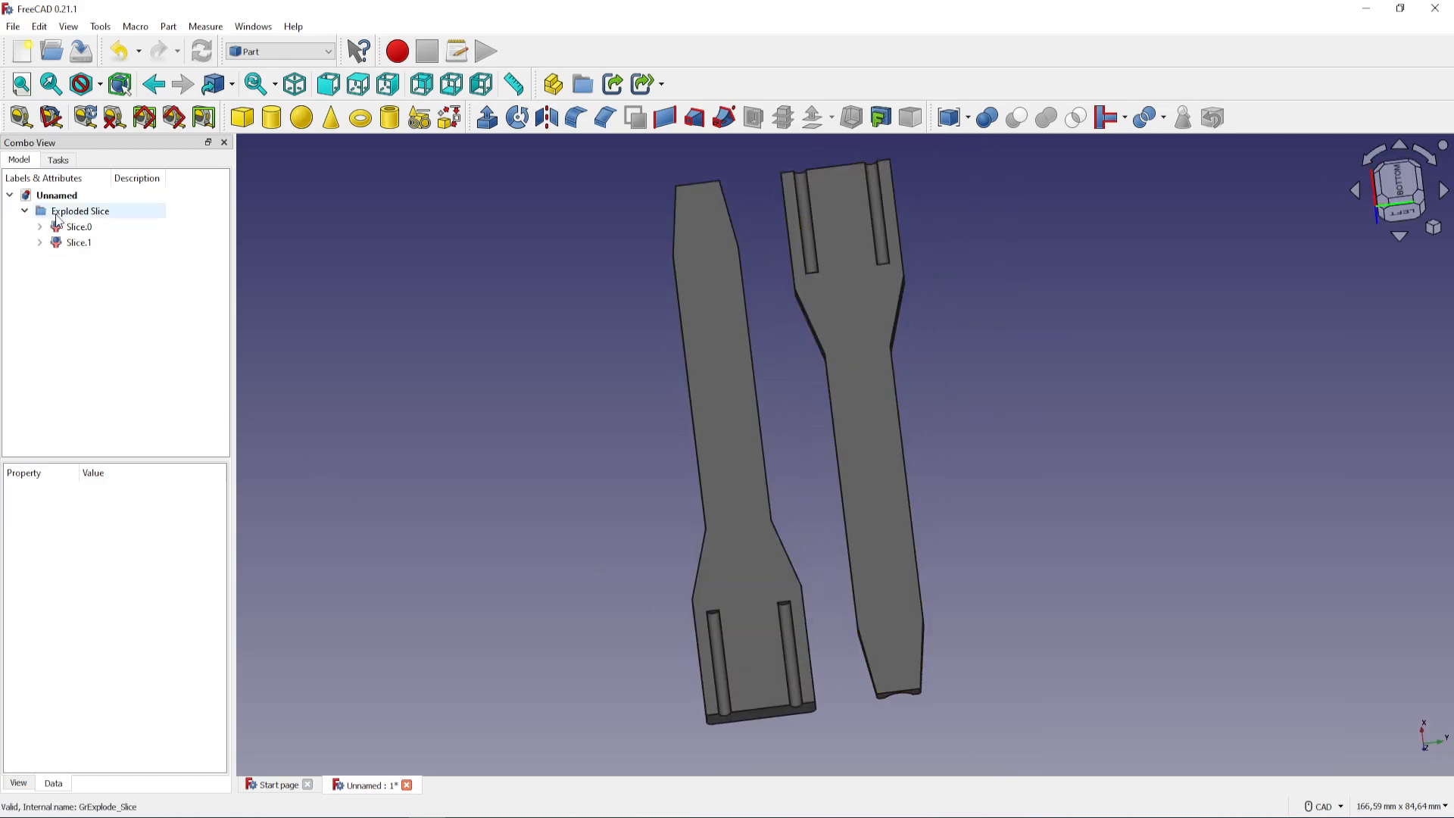
{"action": "left_click", "coordinate": [90, 210]}
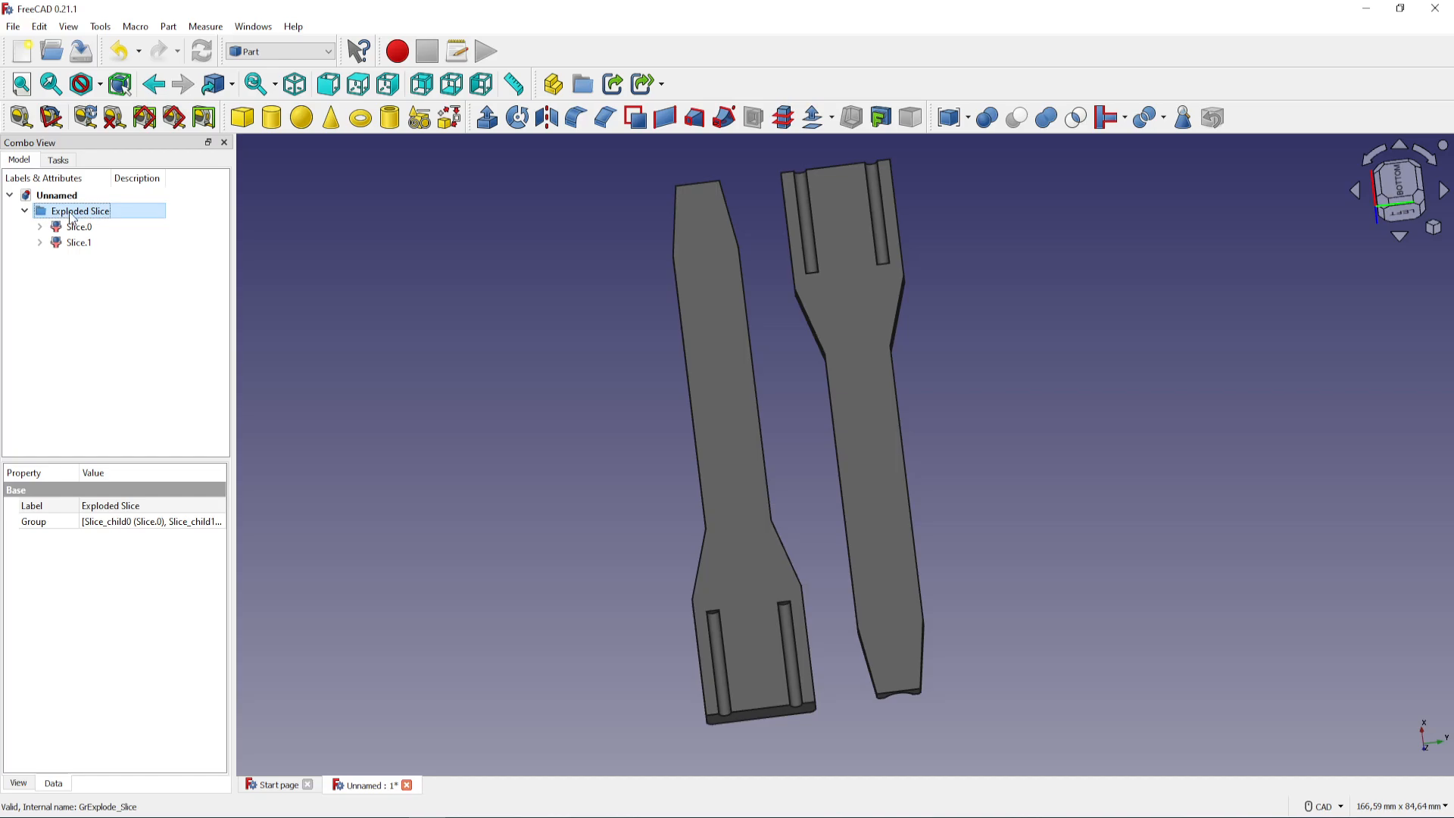
{"action": "left_click", "coordinate": [13, 25]}
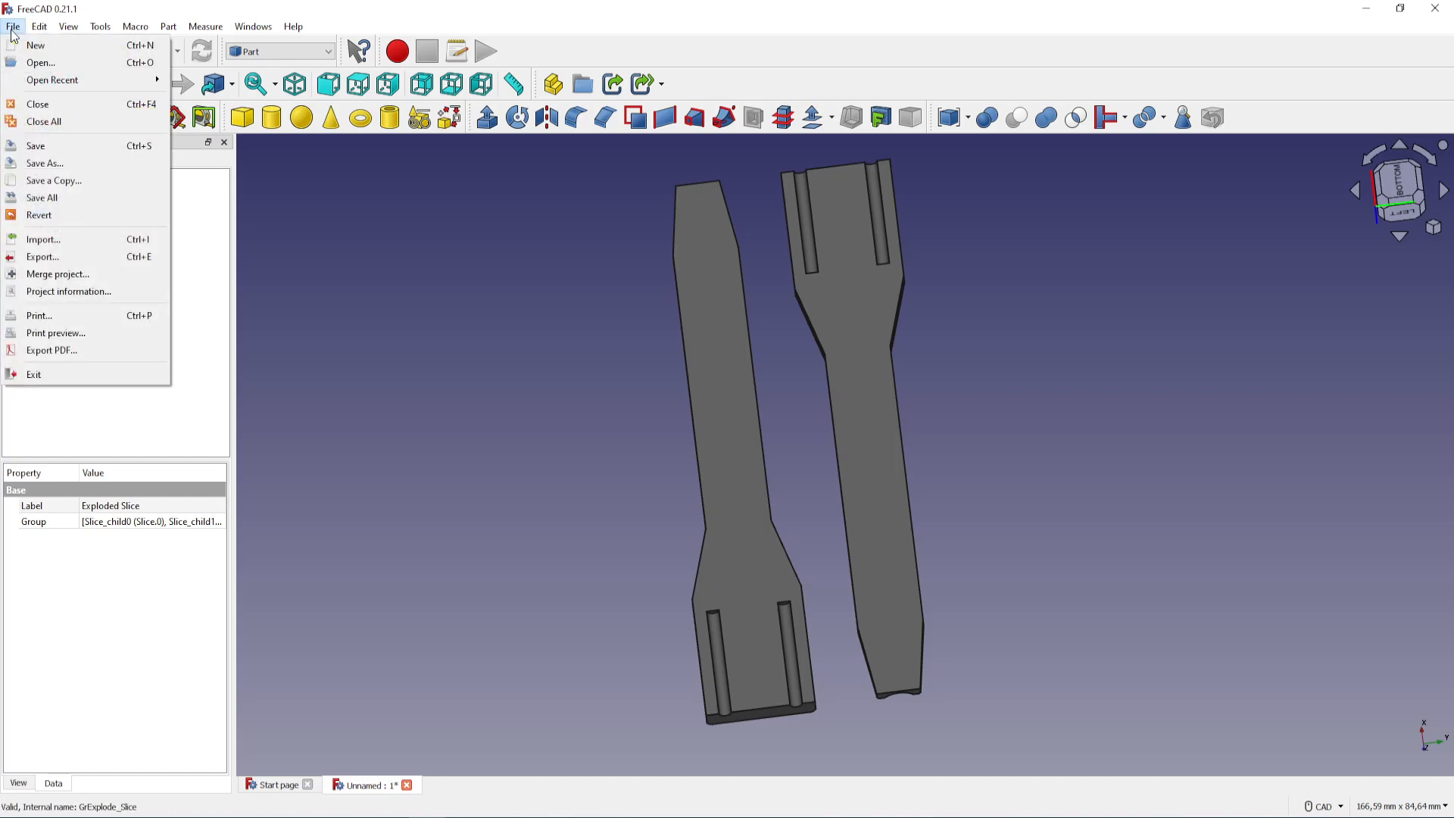